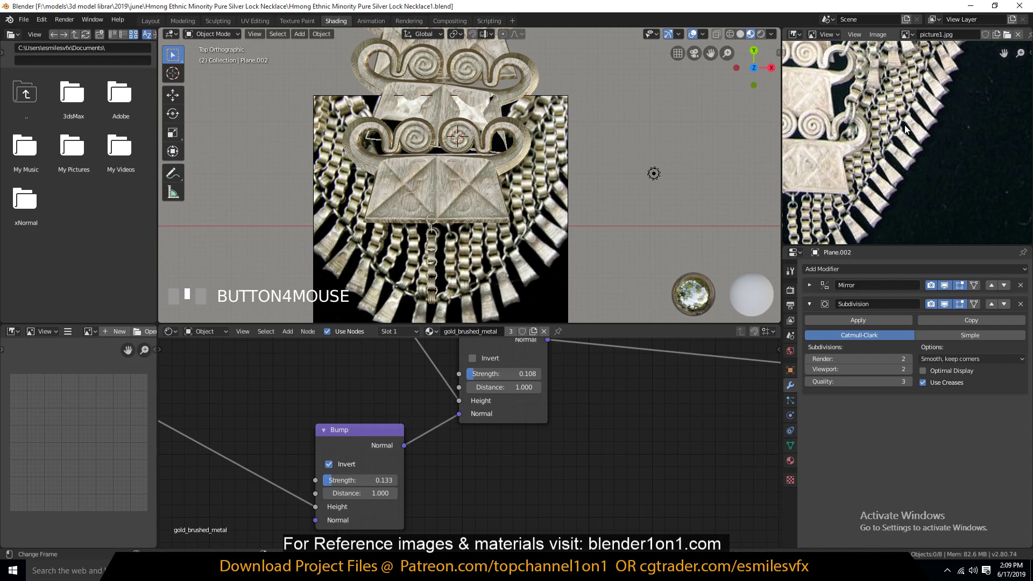
# Add a plane over the reference's lowest hanging pendant, then scale it down and move it onto that pendant.
pyautogui.scroll(-2, 852, 222)
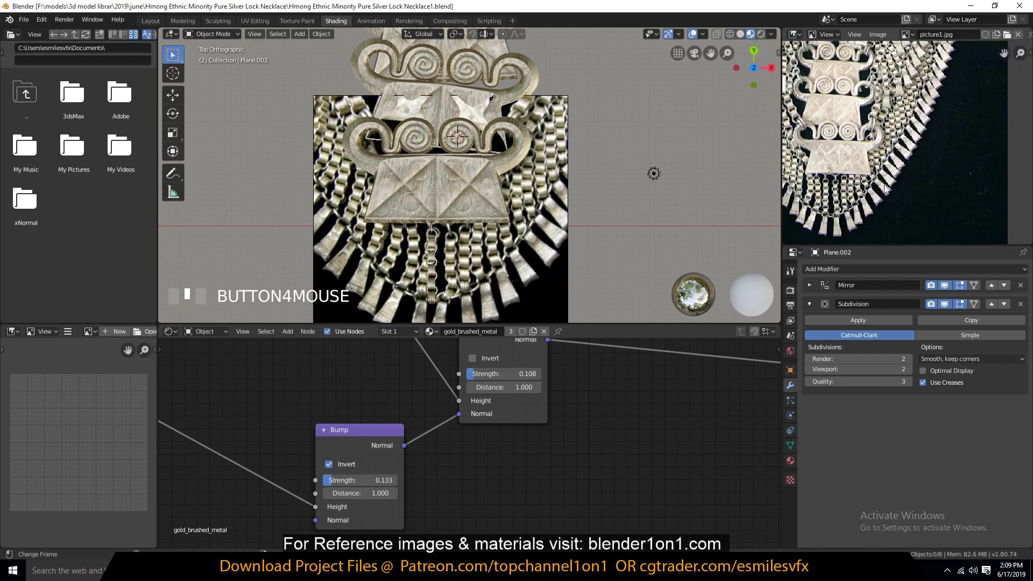
pyautogui.scroll(3, 543, 292)
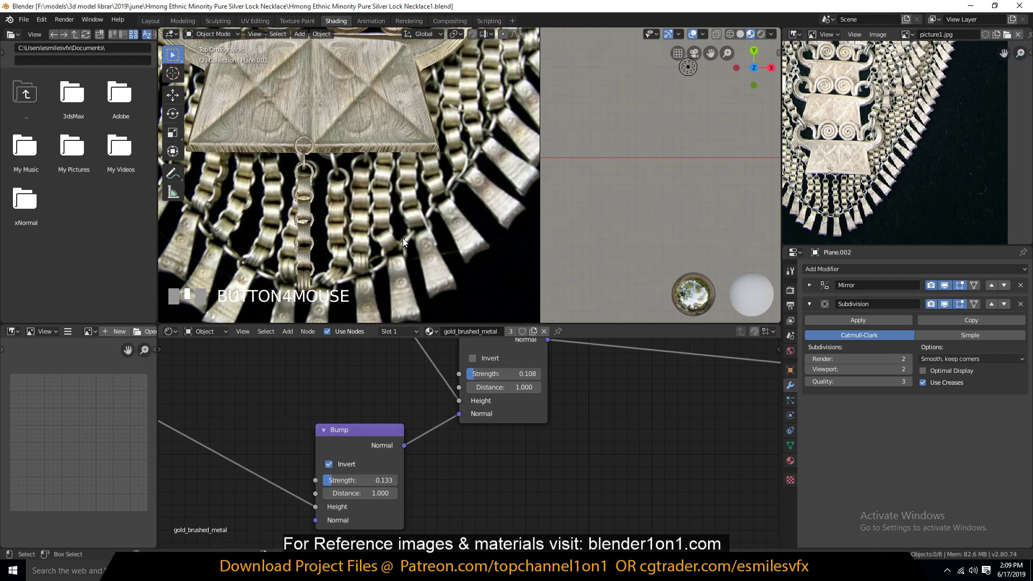
pyautogui.scroll(5, 456, 209)
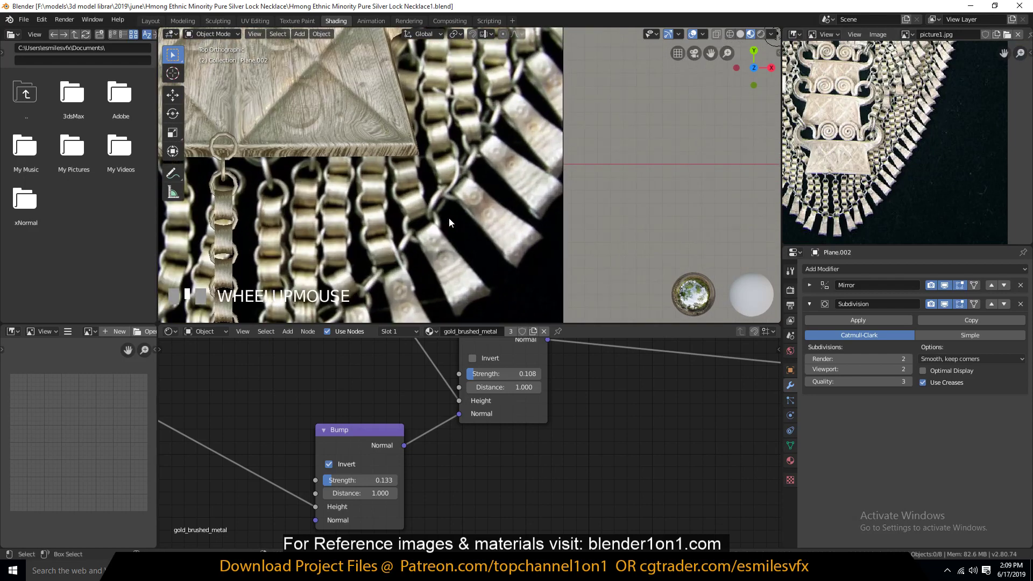
pyautogui.hotkey('shift', 'a')
pyautogui.moveTo(419, 235)
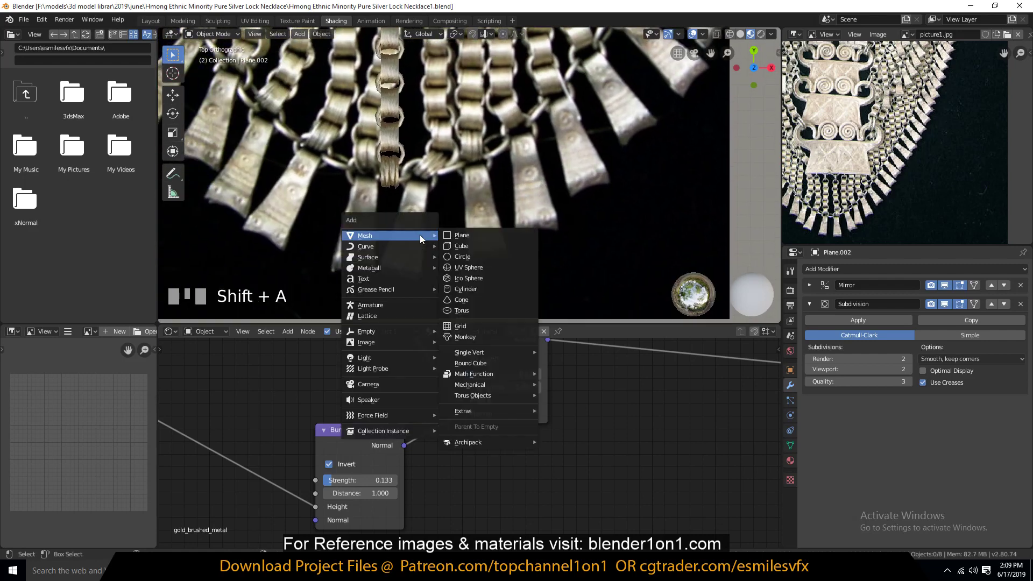
pyautogui.click(461, 234)
pyautogui.press('s')
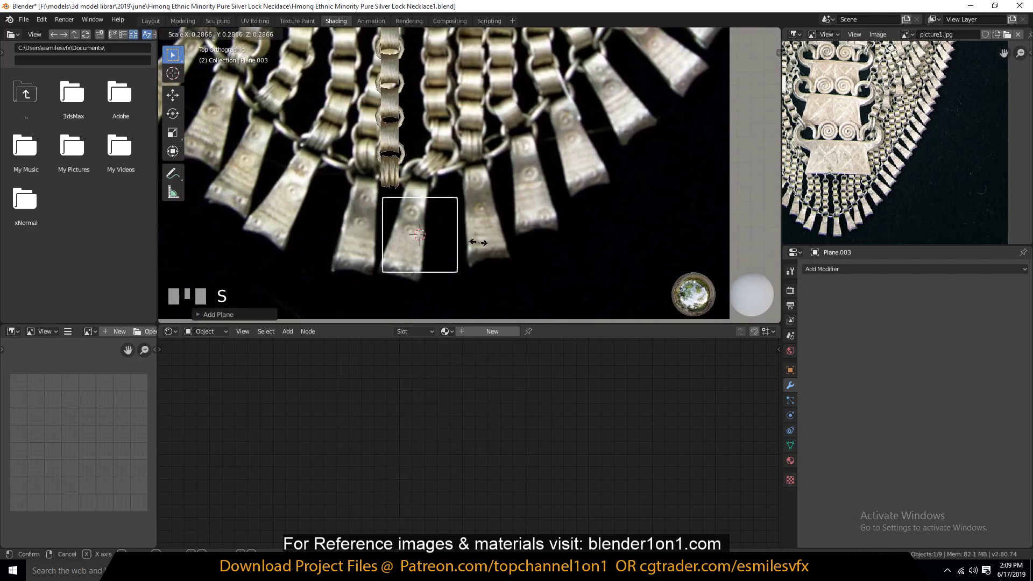
pyautogui.click(474, 241)
pyautogui.press('g')
pyautogui.click(467, 244)
pyautogui.press('s')
pyautogui.click(445, 241)
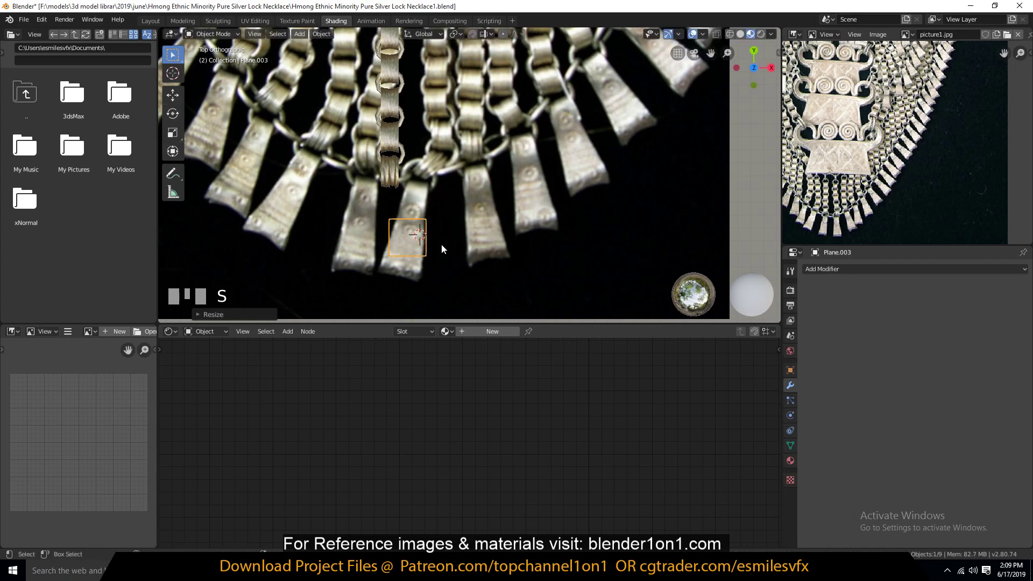
# Narrow the plane's upper edge to about 0.7 of its width to start the pendant's taper.
pyautogui.press('Tab')
pyautogui.click(389, 218)
pyautogui.keyDown('shift'); pyautogui.click(441, 218); pyautogui.keyUp('shift')
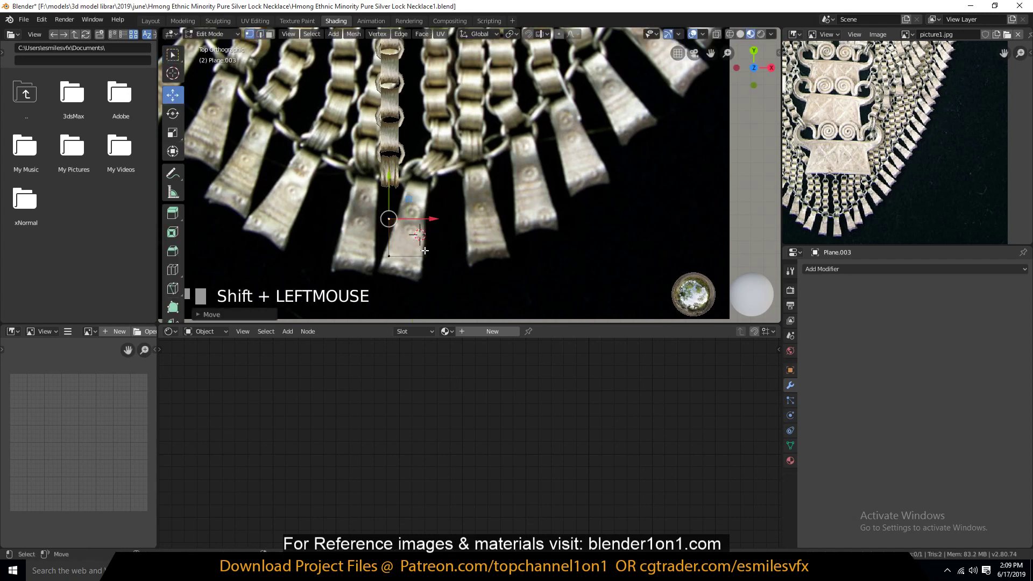
pyautogui.click(392, 255)
pyautogui.keyDown('shift'); pyautogui.click(430, 255); pyautogui.keyUp('shift')
pyautogui.keyDown('alt'); pyautogui.click(415, 220); pyautogui.keyUp('alt')
pyautogui.press('s')
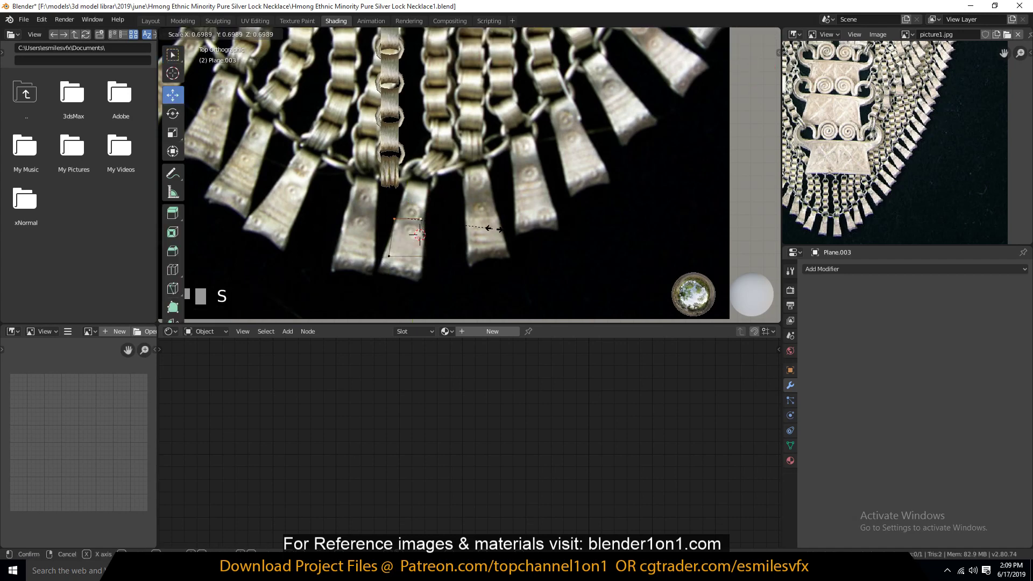
pyautogui.click(492, 229)
# Lengthen the tapered plane by moving its wide edge outward and shift the whole shape to fit the reference pendant.
pyautogui.keyDown('alt'); pyautogui.click(408, 255); pyautogui.keyUp('alt')
pyautogui.moveTo(407, 212); pyautogui.dragTo(407, 261)
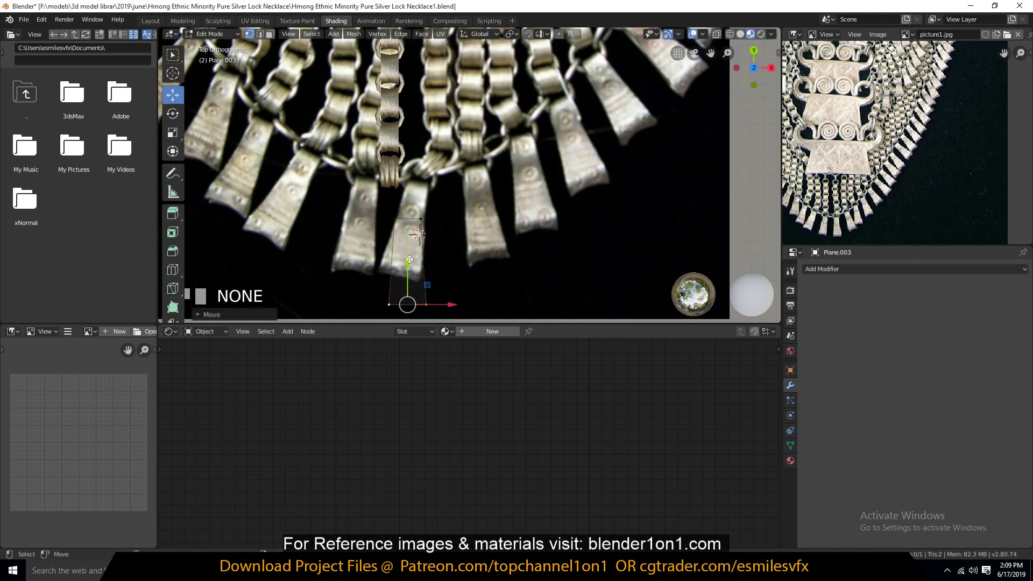
pyautogui.press('a')
pyautogui.moveTo(407, 221); pyautogui.dragTo(407, 186)
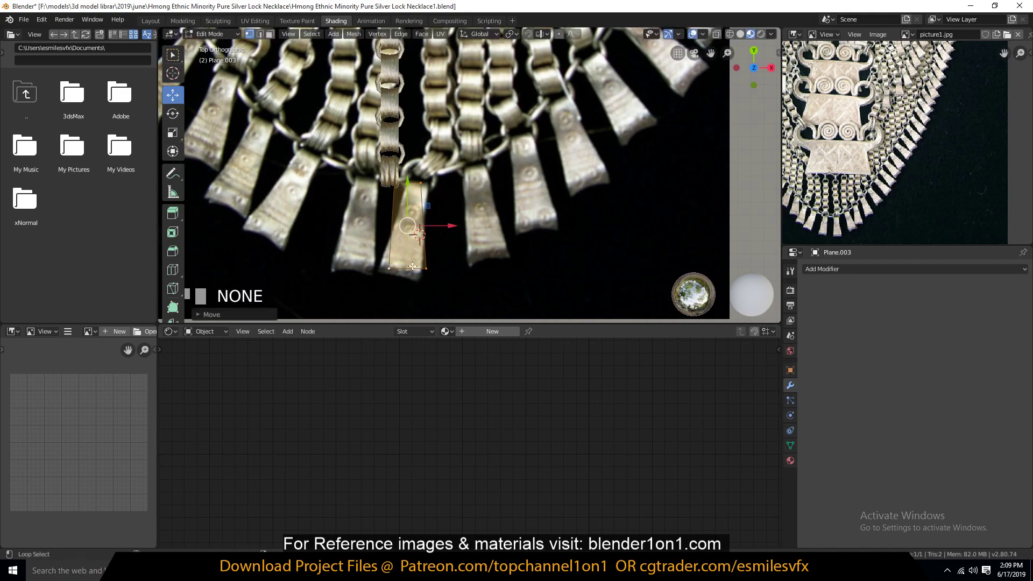
pyautogui.keyDown('alt'); pyautogui.click(412, 266); pyautogui.keyUp('alt')
pyautogui.moveTo(409, 226); pyautogui.dragTo(410, 249)
# Raise the whole tapered plane to the chain's height and extrude it downward into a solid block.
pyautogui.press('`')
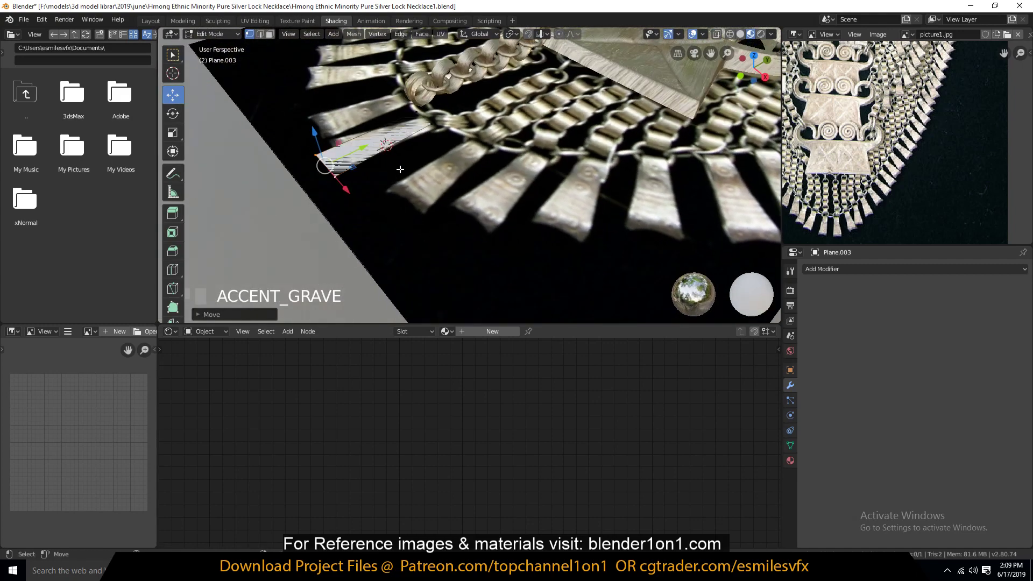
pyautogui.press('`')
pyautogui.press('a')
pyautogui.press('XF86Back')
pyautogui.keyDown('shift'); pyautogui.moveTo(567, 203); pyautogui.dragTo(568, 230, button='middle'); pyautogui.keyUp('shift')
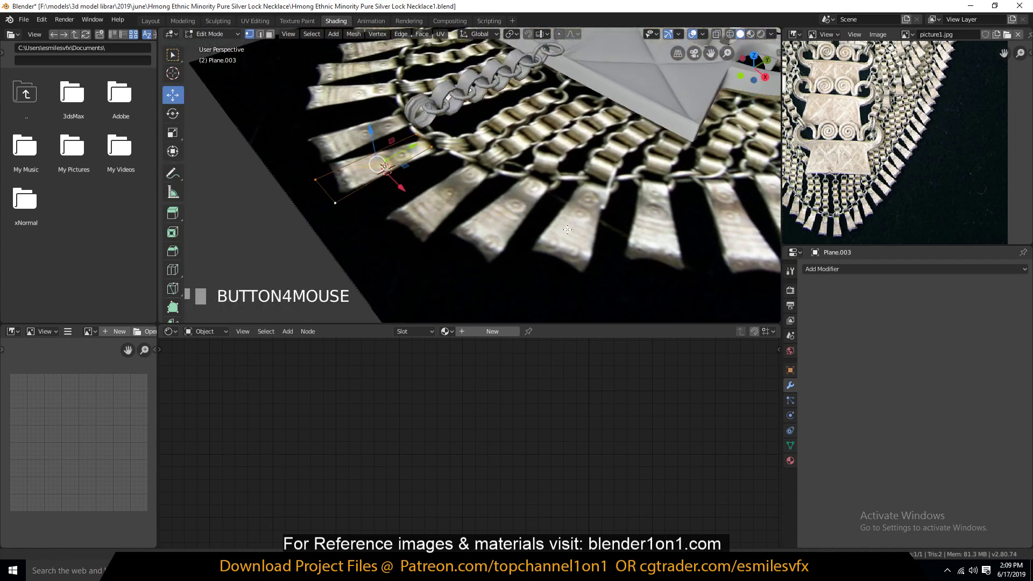
pyautogui.click(416, 153)
pyautogui.press('e')
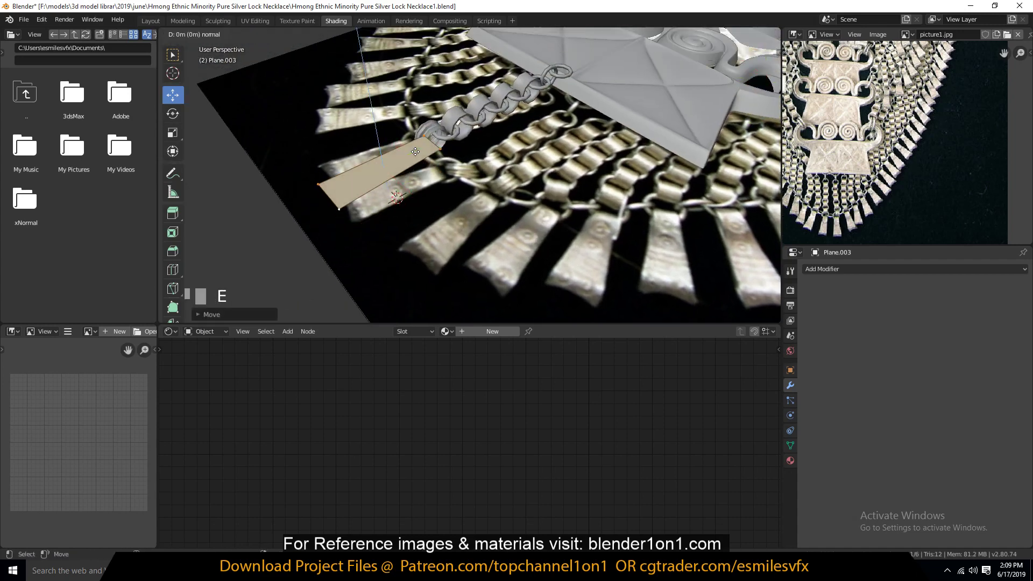
pyautogui.click(419, 170)
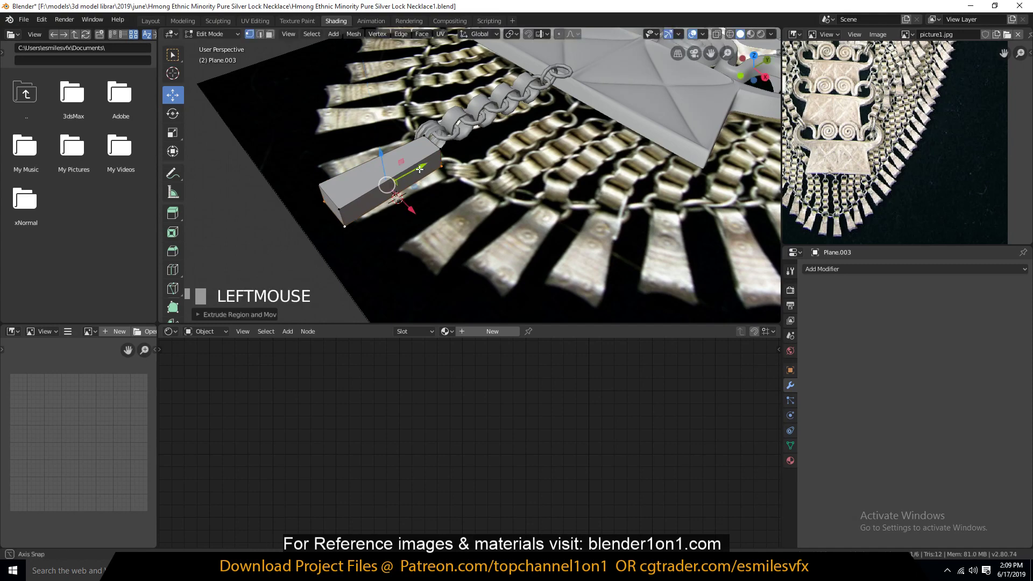
# Scale the block's narrow end face along Z to about 0.5 so the thickness tapers toward the chain.
pyautogui.moveTo(420, 169); pyautogui.dragTo(395, 162, button='middle')
pyautogui.scroll(3, 419, 180)
pyautogui.moveTo(476, 167); pyautogui.dragTo(445, 148, button='middle')
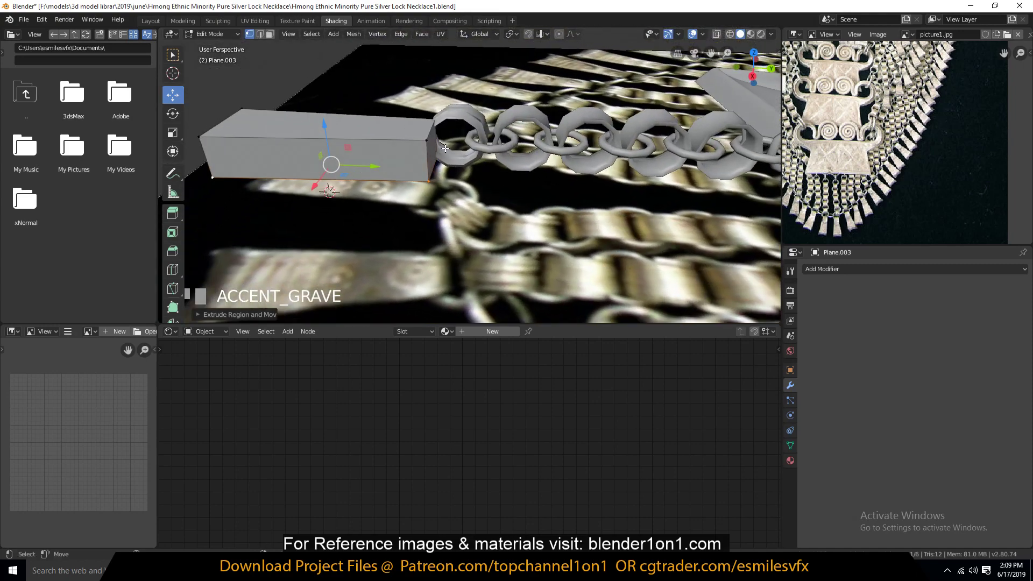
pyautogui.press('3')
pyautogui.click(435, 147)
pyautogui.press('s')
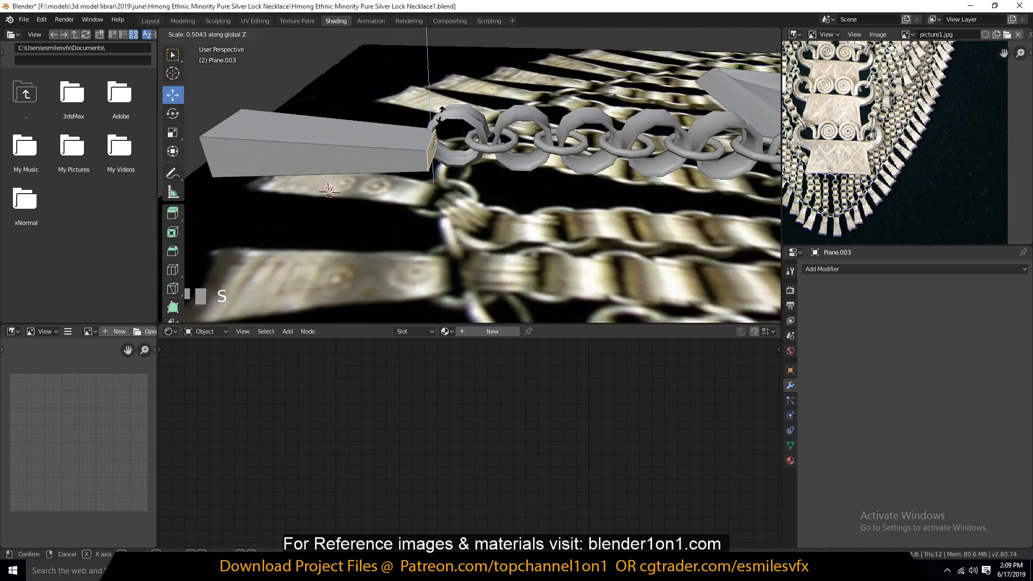
pyautogui.click(440, 118)
# Bevel the upper and lower horizontal edges of the pendant's wide end face.
pyautogui.keyDown('shift'); pyautogui.moveTo(440, 118); pyautogui.dragTo(606, 125, button='middle'); pyautogui.keyUp('shift')
pyautogui.press('2')
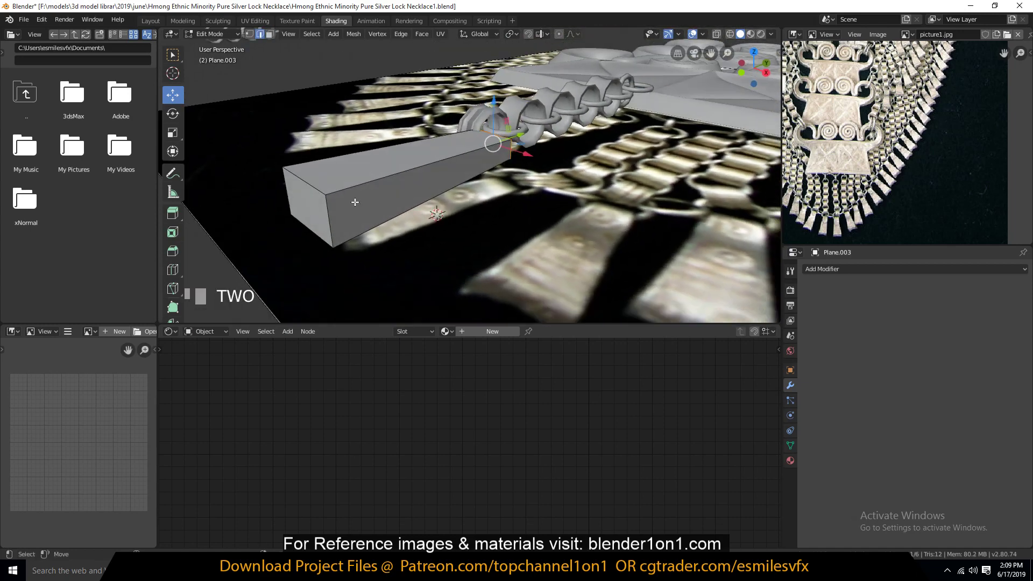
pyautogui.click(318, 184)
pyautogui.keyDown('shift'); pyautogui.click(318, 222); pyautogui.keyUp('shift')
pyautogui.hotkey('ctrl', 'b')
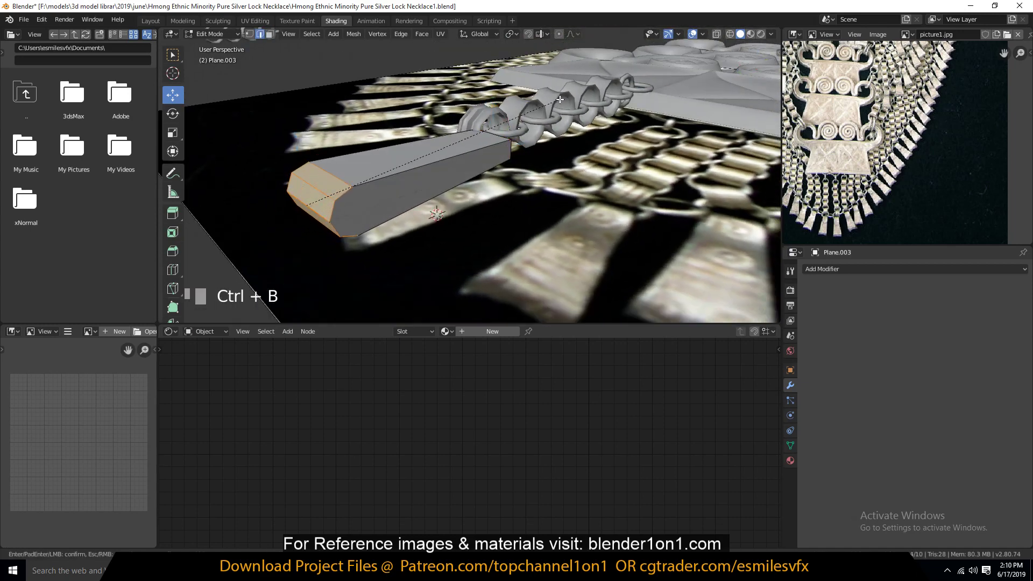
pyautogui.click(560, 99)
# Dissolve the horizontal edge left across the middle of the beveled wide end and deselect everything.
pyautogui.press('`')
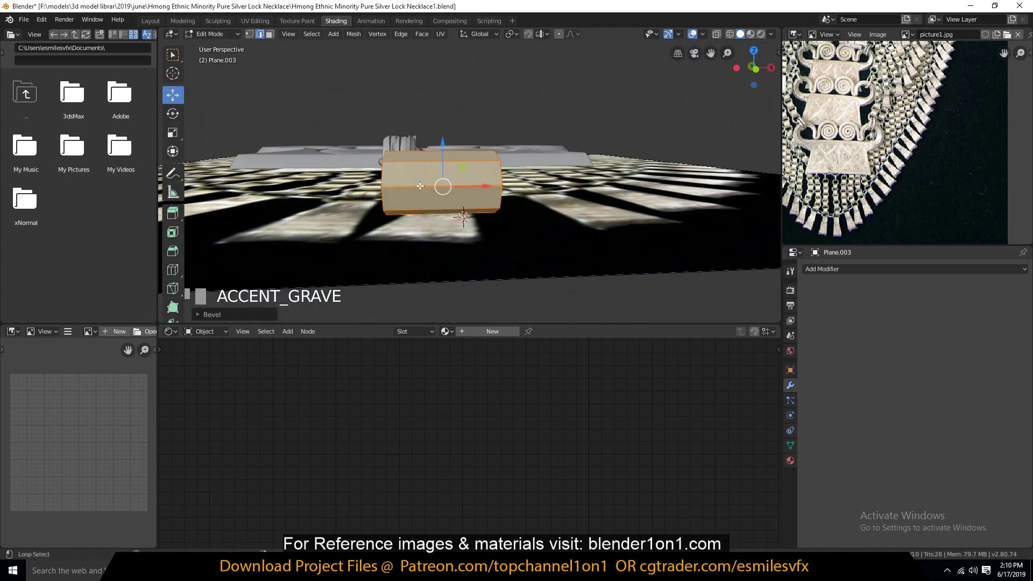
pyautogui.keyDown('alt'); pyautogui.click(419, 186); pyautogui.keyUp('alt')
pyautogui.hotkey('ctrl', 'x')
pyautogui.press('`')
pyautogui.hotkey('alt', 'a')
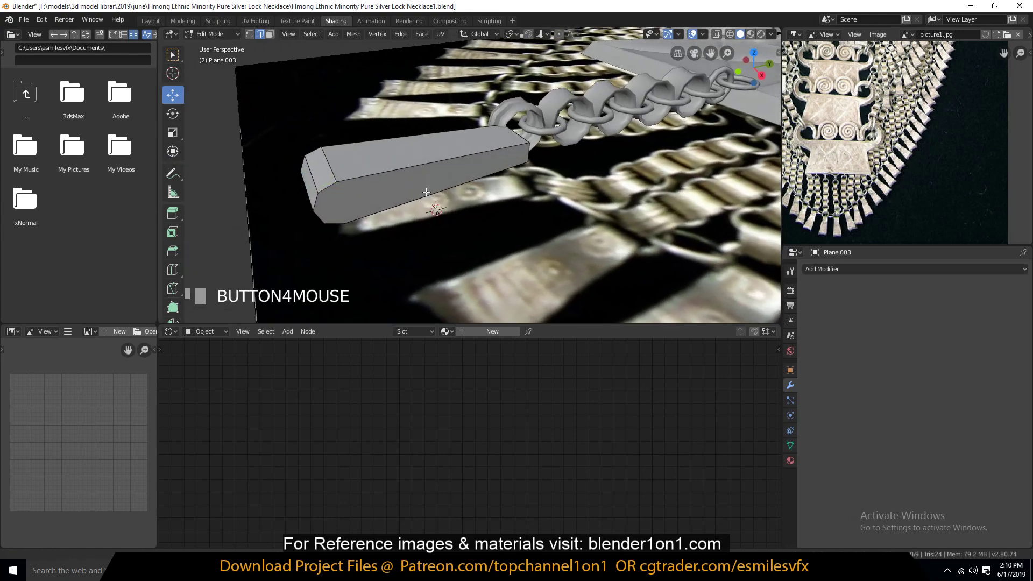
# Add centered loop cuts across the pendant's upper and lower faces without sliding them.
pyautogui.keyDown('shift'); pyautogui.moveTo(426, 191); pyautogui.dragTo(525, 180, button='middle'); pyautogui.keyUp('shift')
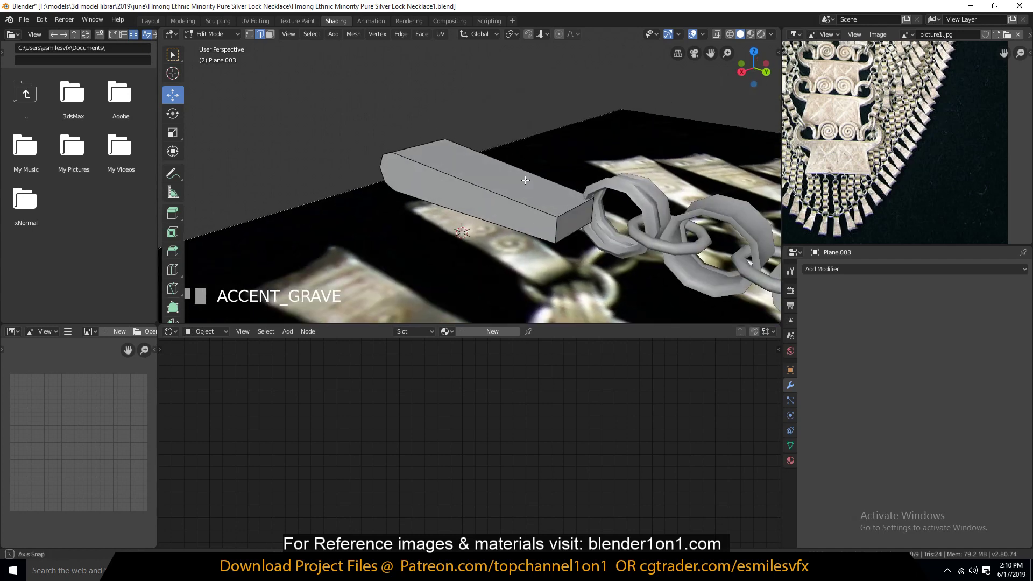
pyautogui.click(572, 203)
pyautogui.keyDown('shift'); pyautogui.click(572, 234); pyautogui.keyUp('shift')
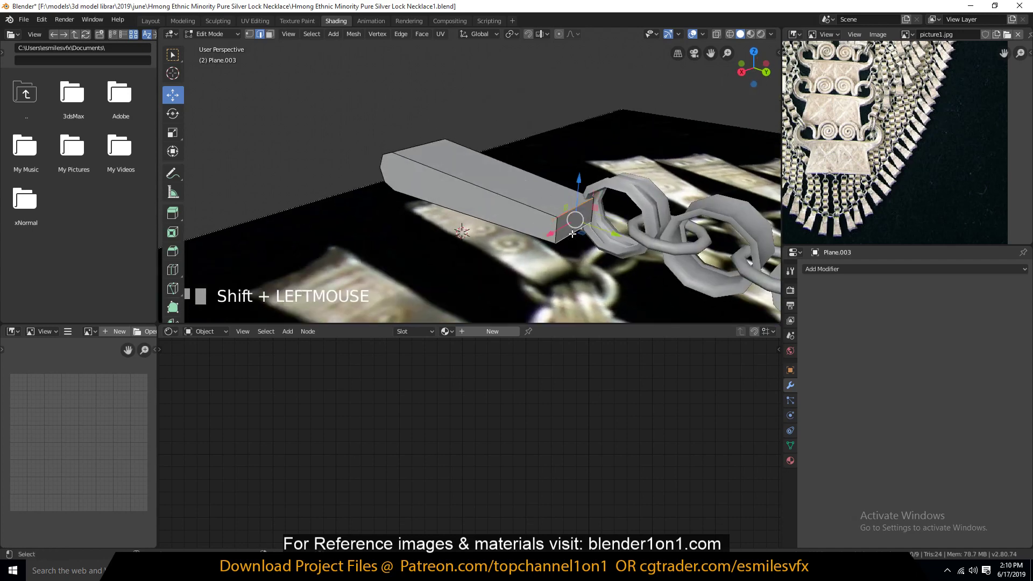
pyautogui.hotkey('ctrl', 'r')
pyautogui.moveTo(495, 194); pyautogui.dragTo(520, 237, button='middle')
pyautogui.hotkey('ctrl', 'r')
pyautogui.click(489, 184)
pyautogui.rightClick(488, 184)
pyautogui.hotkey('ctrl', 'r')
pyautogui.click(486, 202)
pyautogui.rightClick(486, 201)
# Connect the new cut vertices vertically across both side faces to complete the middle edge loop.
pyautogui.press('1')
pyautogui.keyDown('shift'); pyautogui.click(471, 217); pyautogui.keyUp('shift')
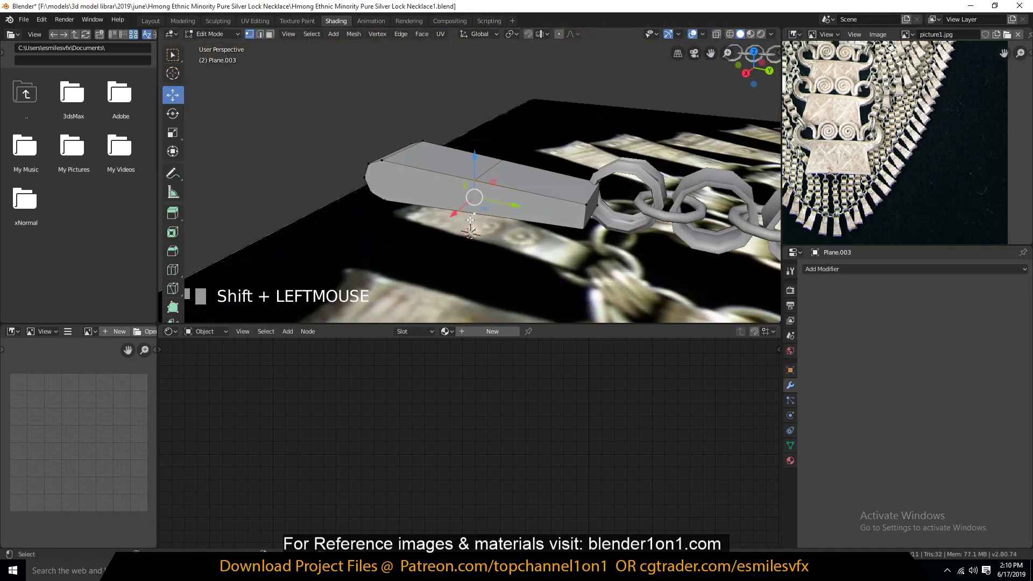
pyautogui.press('j')
pyautogui.press('`')
pyautogui.moveTo(444, 158); pyautogui.dragTo(678, 182, button='middle')
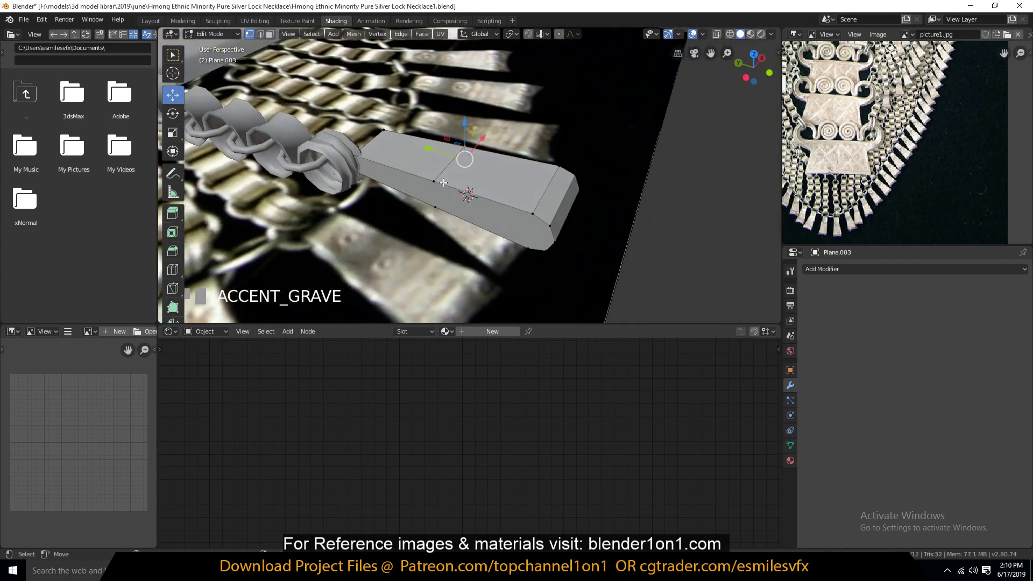
pyautogui.click(437, 182)
pyautogui.keyDown('shift'); pyautogui.click(433, 212); pyautogui.keyUp('shift')
pyautogui.press('j')
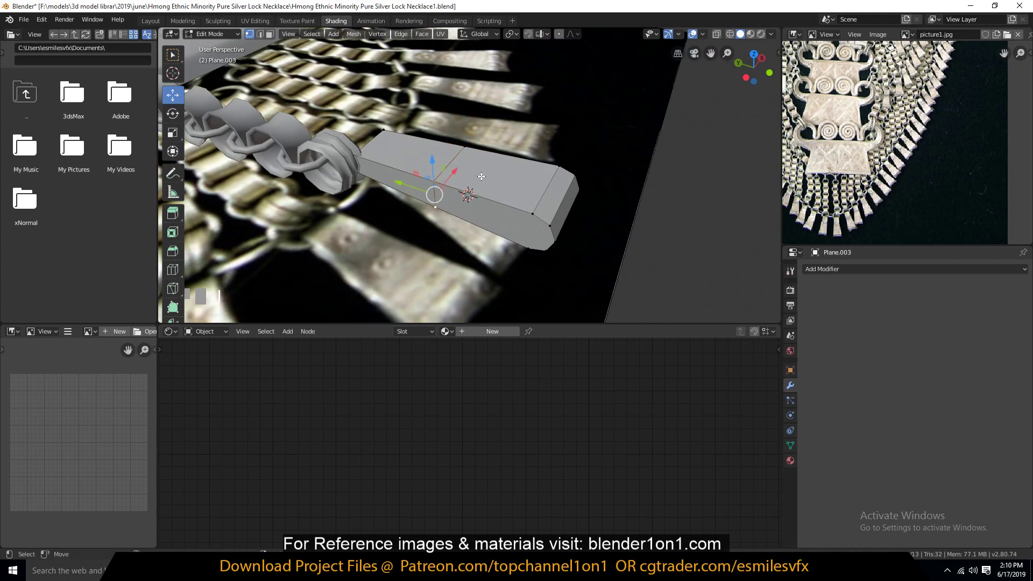
# Scale down the middle edge loop to give the pendant a pinched waist.
pyautogui.keyDown('alt'); pyautogui.click(464, 155); pyautogui.keyUp('alt')
pyautogui.press('`')
pyautogui.moveTo(463, 155); pyautogui.dragTo(455, 113, button='middle')
pyautogui.press('s')
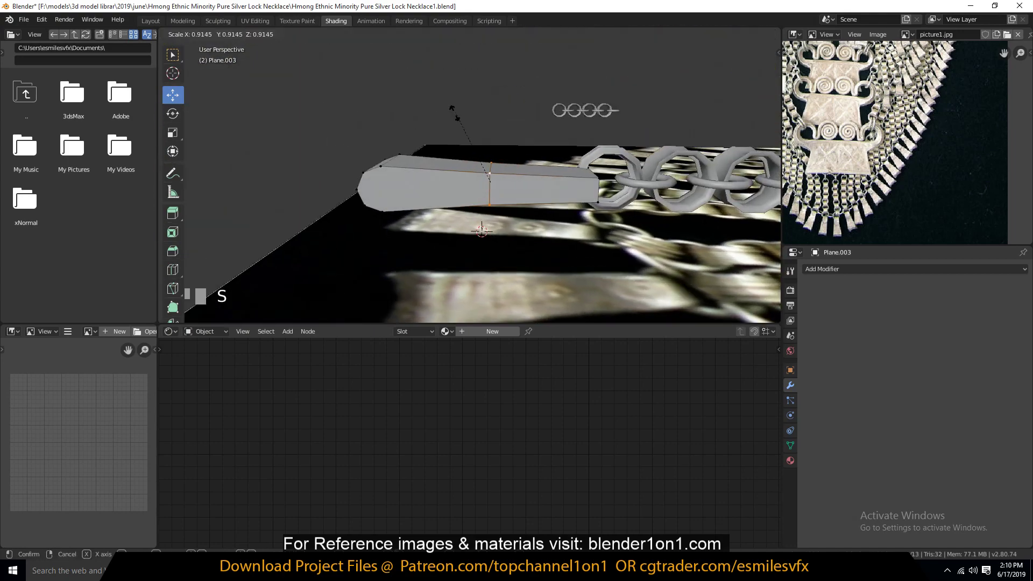
pyautogui.click(451, 142)
# Bevel the upper and lower horizontal edges of the pendant's narrow end face beside the chain.
pyautogui.scroll(3, 909, 143)
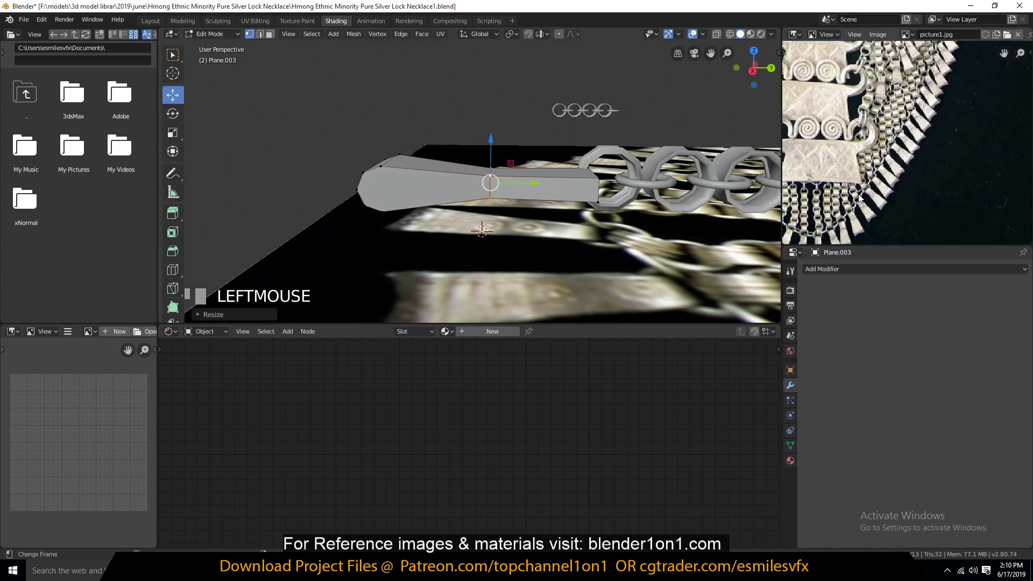
pyautogui.press('`')
pyautogui.moveTo(600, 167); pyautogui.dragTo(576, 226, button='middle')
pyautogui.press('2')
pyautogui.keyDown('alt'); pyautogui.click(584, 231); pyautogui.keyUp('alt')
pyautogui.keyDown('alt'); pyautogui.keyDown('shift'); pyautogui.click(668, 186); pyautogui.keyUp('shift'); pyautogui.keyUp('alt')
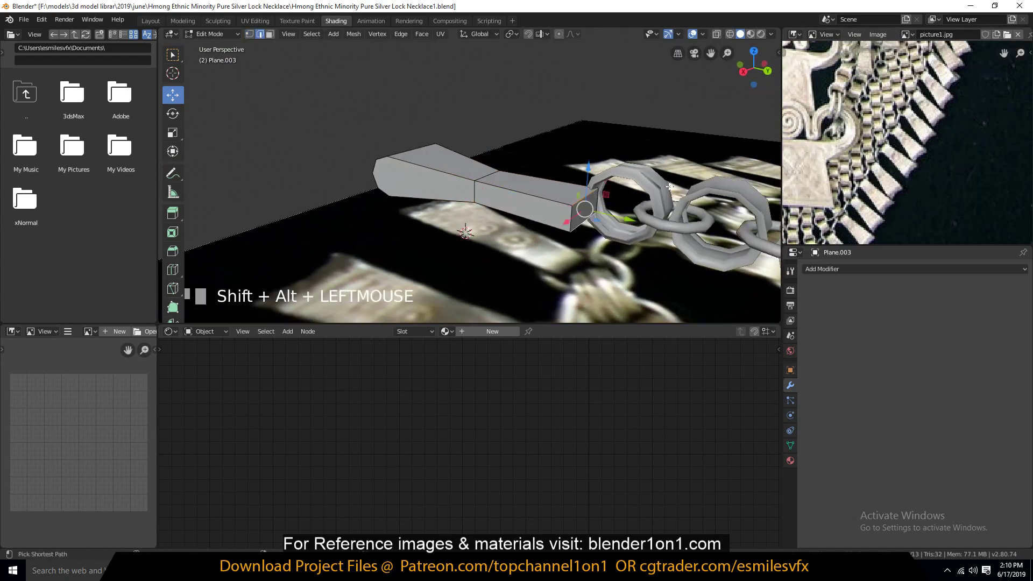
pyautogui.hotkey('ctrl', 'b')
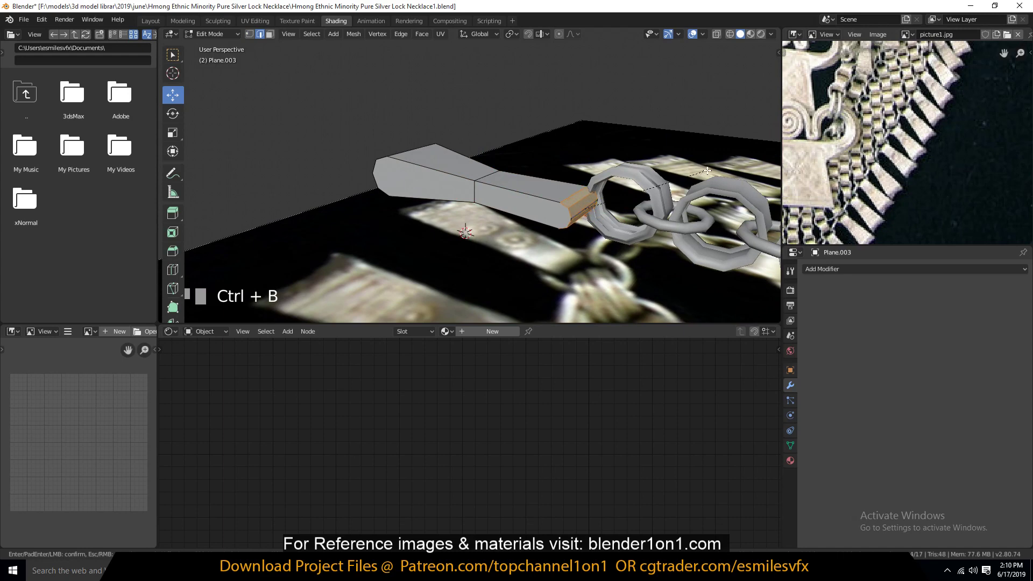
pyautogui.click(708, 171)
# Dissolve the leftover horizontal edge across the middle of the beveled narrow end.
pyautogui.scroll(3, 612, 218)
pyautogui.press('`')
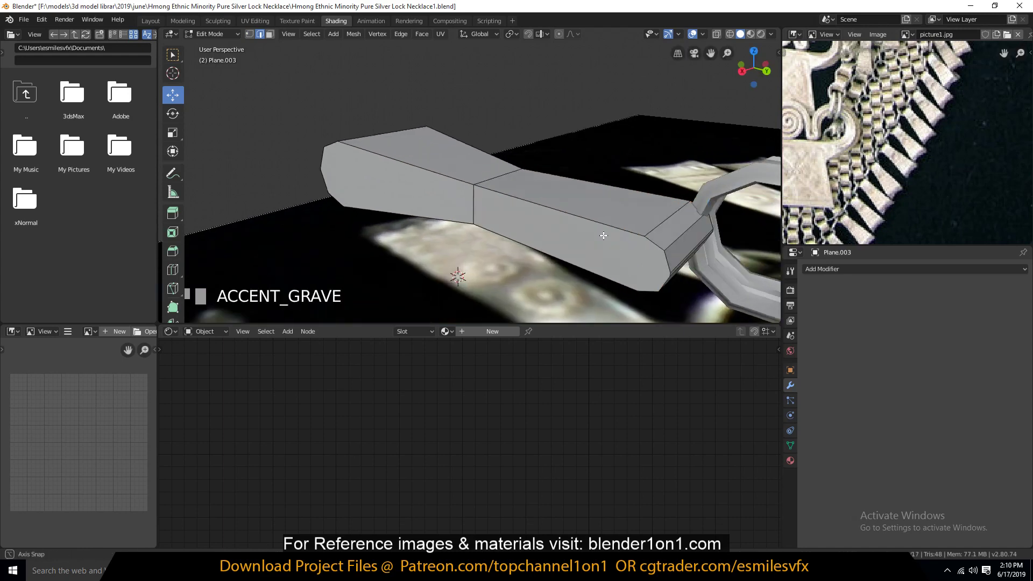
pyautogui.moveTo(604, 235); pyautogui.dragTo(638, 244, button='middle')
pyautogui.keyDown('alt'); pyautogui.click(639, 247); pyautogui.keyUp('alt')
pyautogui.hotkey('ctrl', 'x')
# Select the complete middle edge loop in wireframe view, return to solid shading and rescale the loop slightly.
pyautogui.press('`')
pyautogui.moveTo(510, 206)
pyautogui.mouseDown(button='middle')
pyautogui.moveTo(570, 220)
pyautogui.moveTo(561, 219)
pyautogui.moveTo(599, 183)
pyautogui.moveTo(600, 196)
pyautogui.moveTo(624, 207)
pyautogui.mouseUp(button='middle')
pyautogui.press('z')
pyautogui.click(538, 192)
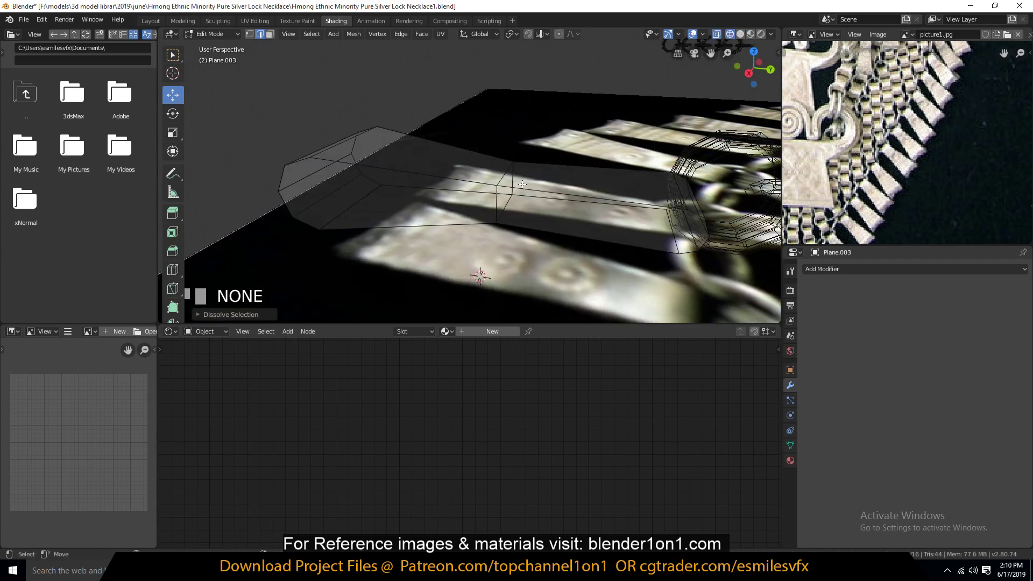
pyautogui.keyDown('alt'); pyautogui.click(522, 184); pyautogui.keyUp('alt')
pyautogui.press('z')
pyautogui.click(674, 182)
pyautogui.press('s')
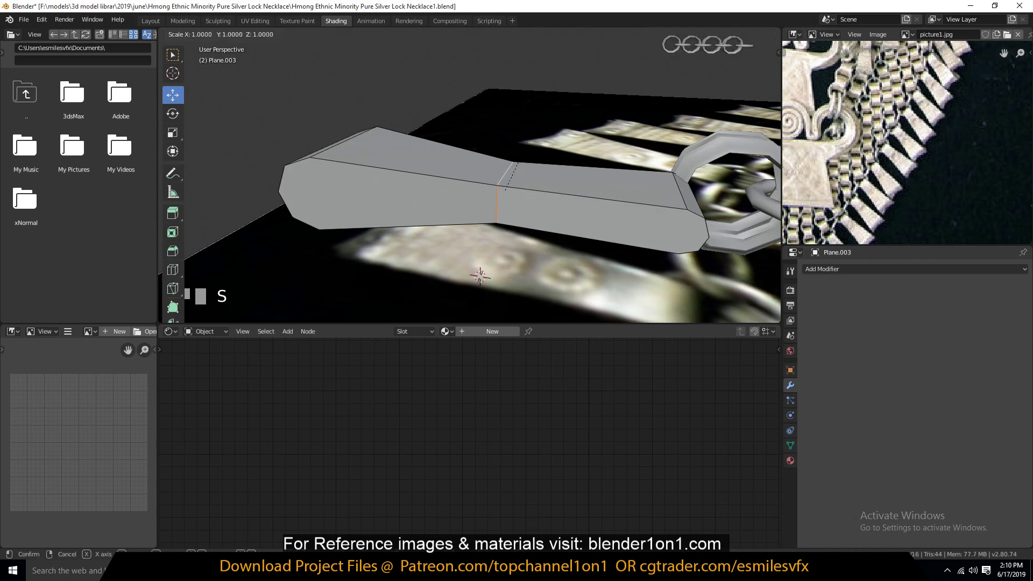
pyautogui.click(586, 194)
# Bevel the middle edge loop into three segments and check the smoother waist in Object Mode before resuming mesh editing.
pyautogui.hotkey('ctrl', 'b')
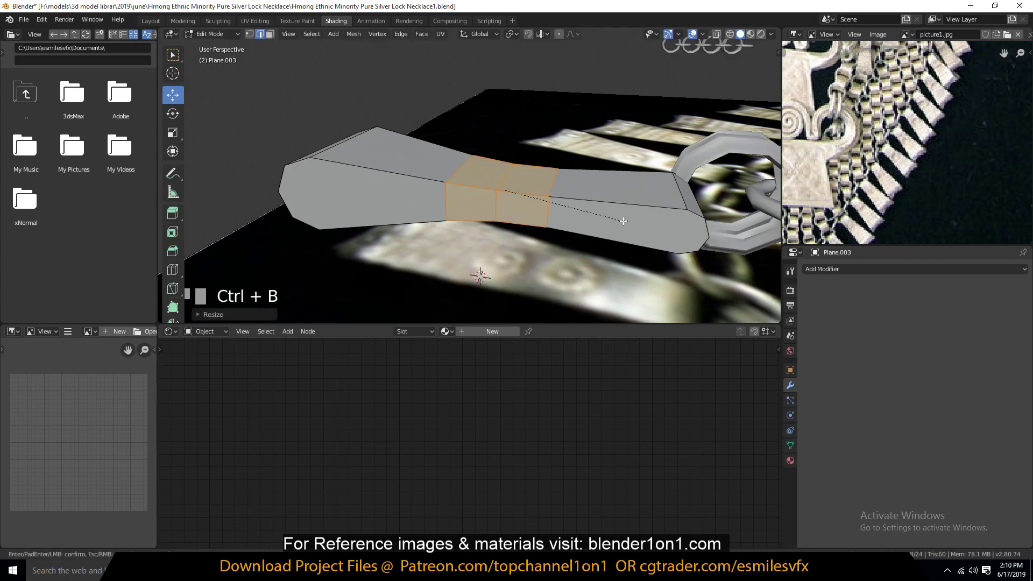
pyautogui.click(636, 220)
pyautogui.press('Tab')
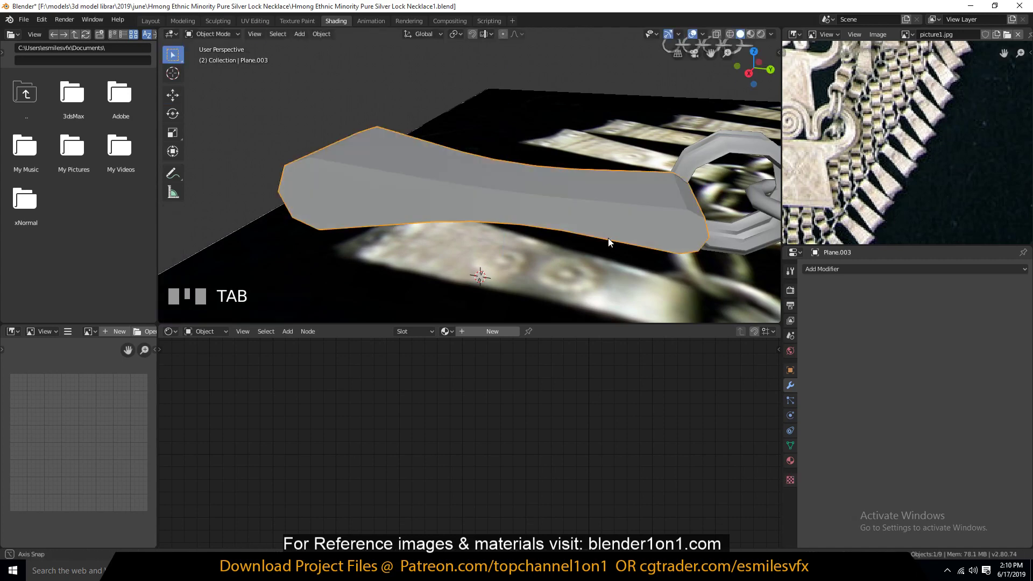
pyautogui.press('`')
pyautogui.press('Tab')
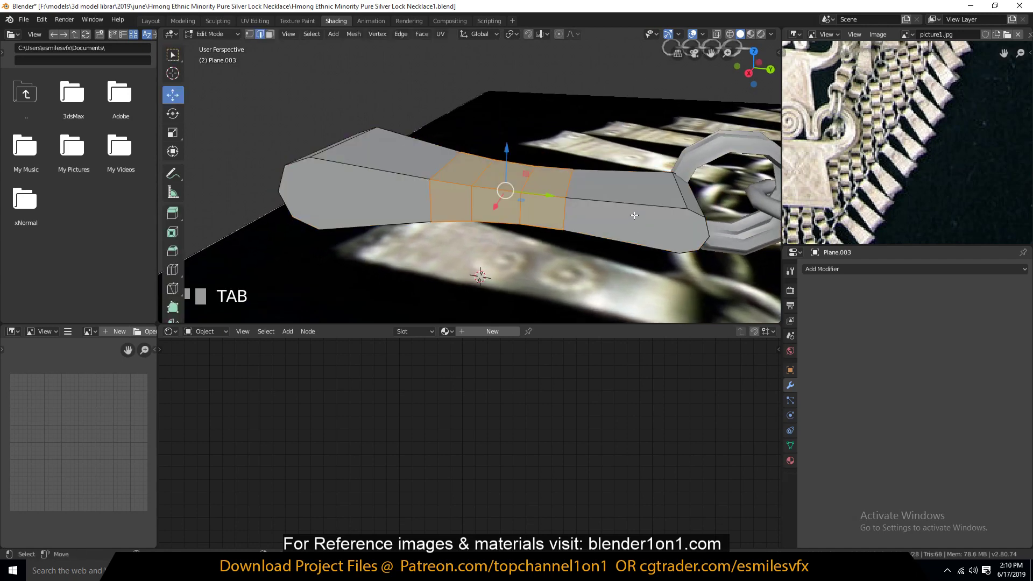
# Move the waist edge loop nearest the chain along Y toward the pendant's narrow end.
pyautogui.keyDown('alt'); pyautogui.click(578, 188); pyautogui.keyUp('alt')
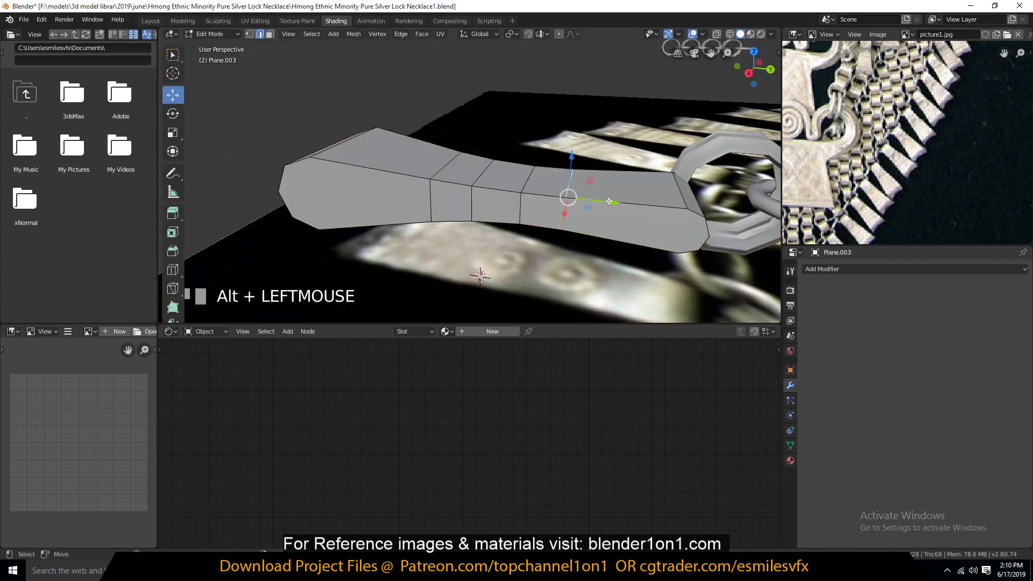
pyautogui.moveTo(608, 201); pyautogui.dragTo(684, 216)
pyautogui.press('`')
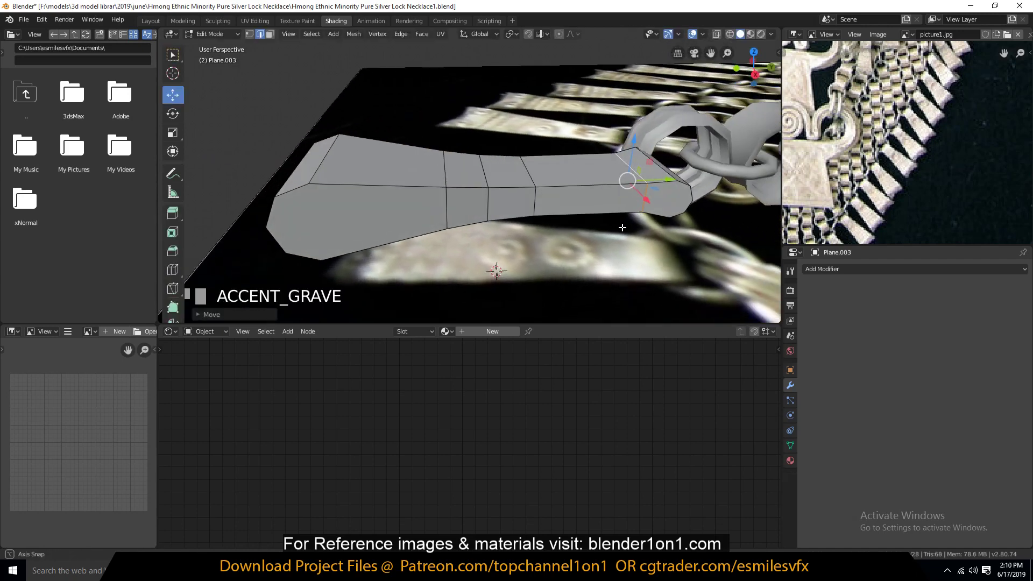
pyautogui.press('3')
pyautogui.click(670, 201)
pyautogui.keyDown('ctrl'); pyautogui.click(326, 204); pyautogui.keyUp('ctrl')
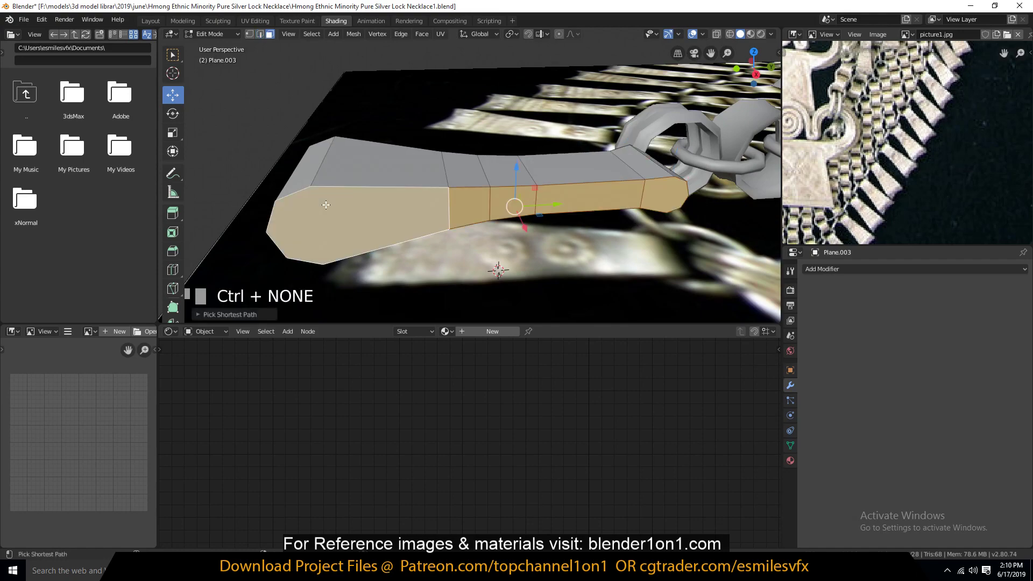
pyautogui.press('`')
pyautogui.keyDown('shift'); pyautogui.click(310, 253); pyautogui.keyUp('shift')
pyautogui.keyDown('ctrl'); pyautogui.click(306, 256); pyautogui.keyUp('ctrl')
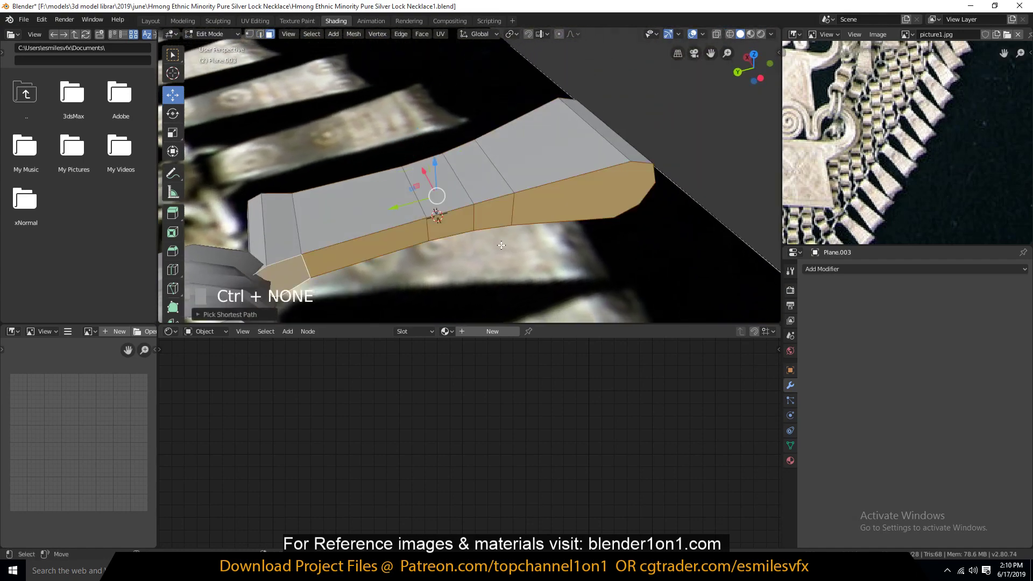
pyautogui.press('`')
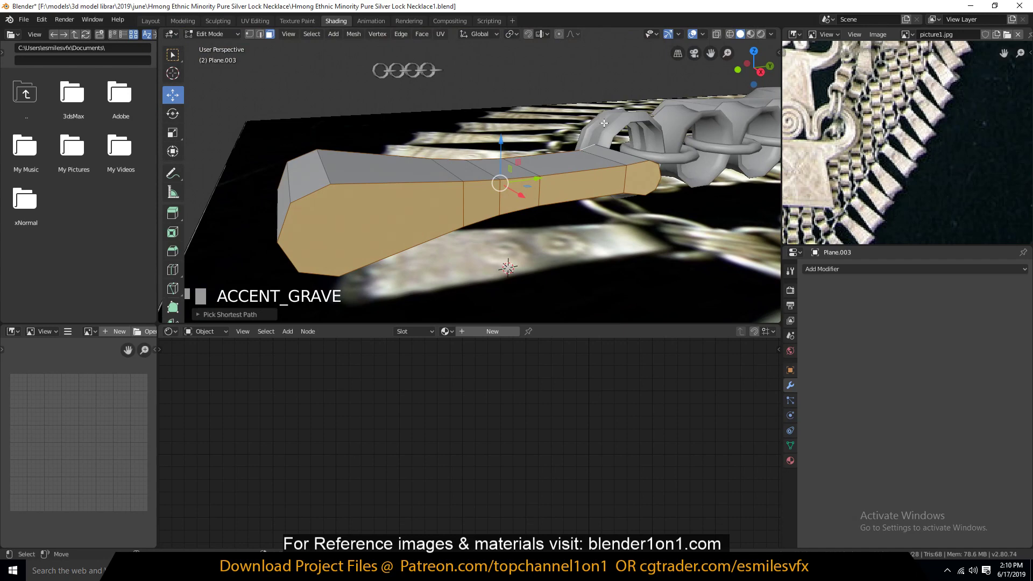
pyautogui.press('i')
pyautogui.rightClick(601, 127)
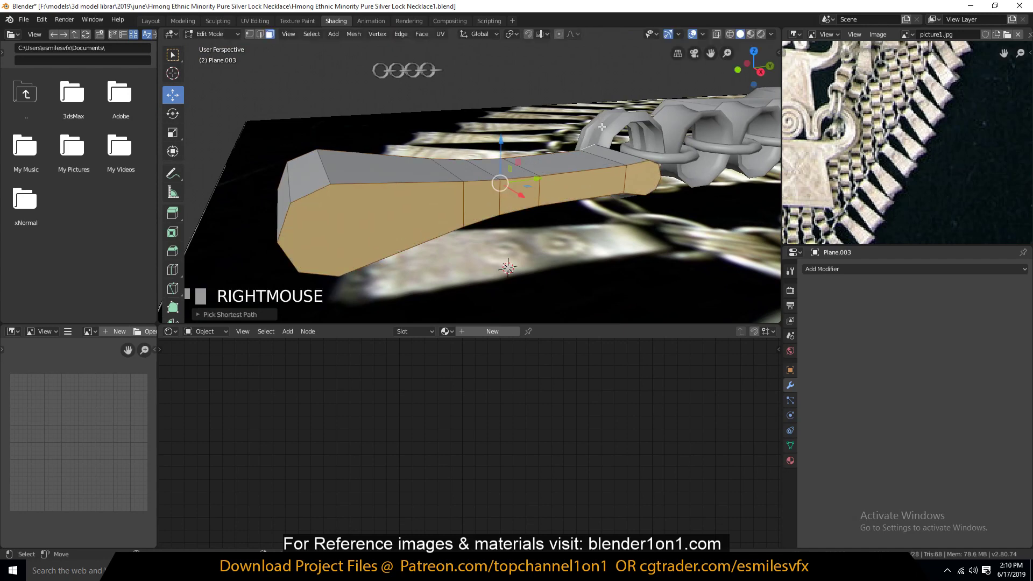
# Bevel the complete outline edges of both long side faces of the pendant with a single narrow segment.
pyautogui.press('`')
pyautogui.press('2')
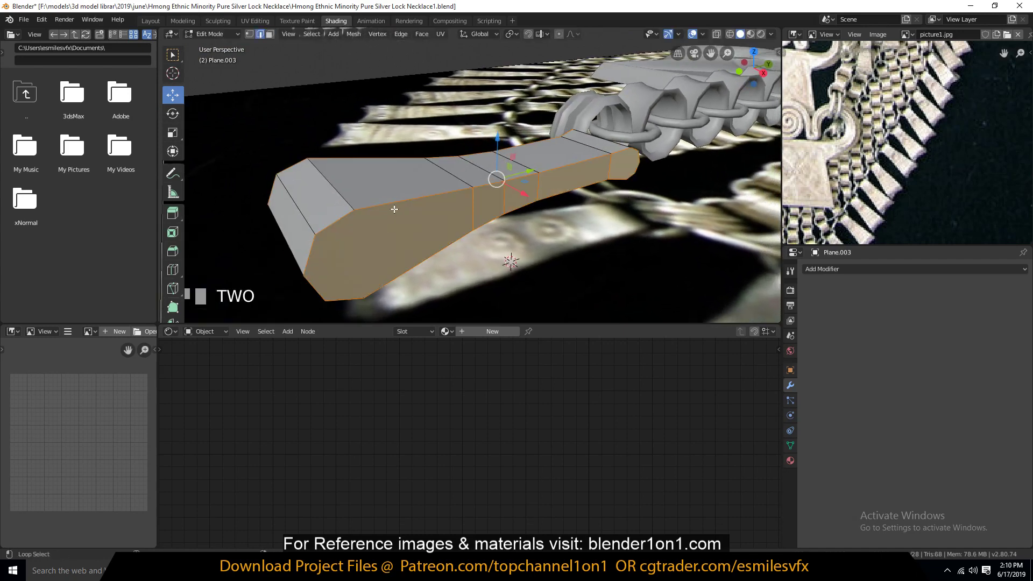
pyautogui.keyDown('alt'); pyautogui.click(394, 209); pyautogui.keyUp('alt')
pyautogui.keyDown('alt'); pyautogui.keyDown('shift'); pyautogui.click(563, 210); pyautogui.keyUp('shift'); pyautogui.keyUp('alt')
pyautogui.keyDown('alt'); pyautogui.keyDown('shift'); pyautogui.click(594, 160); pyautogui.keyUp('shift'); pyautogui.keyUp('alt')
pyautogui.keyDown('alt'); pyautogui.keyDown('shift'); pyautogui.click(650, 156); pyautogui.keyUp('shift'); pyautogui.keyUp('alt')
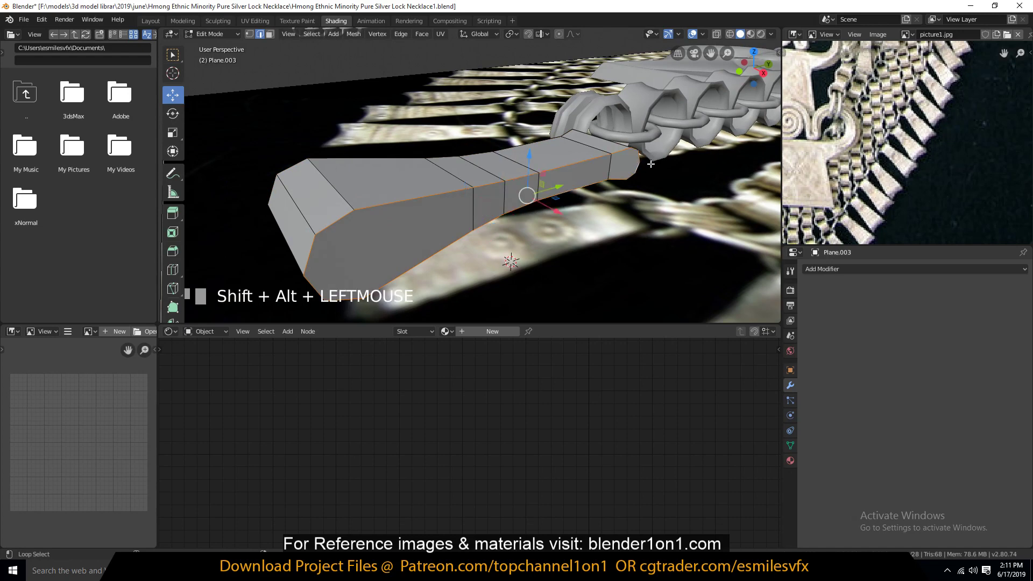
pyautogui.press('`')
pyautogui.keyDown('alt'); pyautogui.keyDown('shift'); pyautogui.click(589, 218); pyautogui.keyUp('shift'); pyautogui.keyUp('alt')
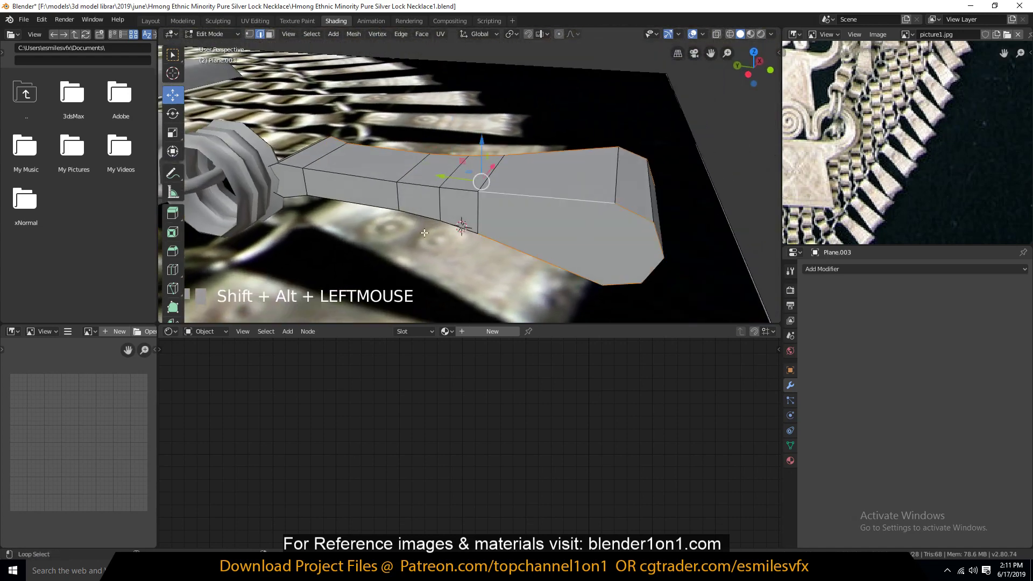
pyautogui.keyDown('alt'); pyautogui.keyDown('shift'); pyautogui.click(348, 195); pyautogui.keyUp('shift'); pyautogui.keyUp('alt')
pyautogui.keyDown('alt'); pyautogui.keyDown('shift'); pyautogui.click(292, 170); pyautogui.keyUp('shift'); pyautogui.keyUp('alt')
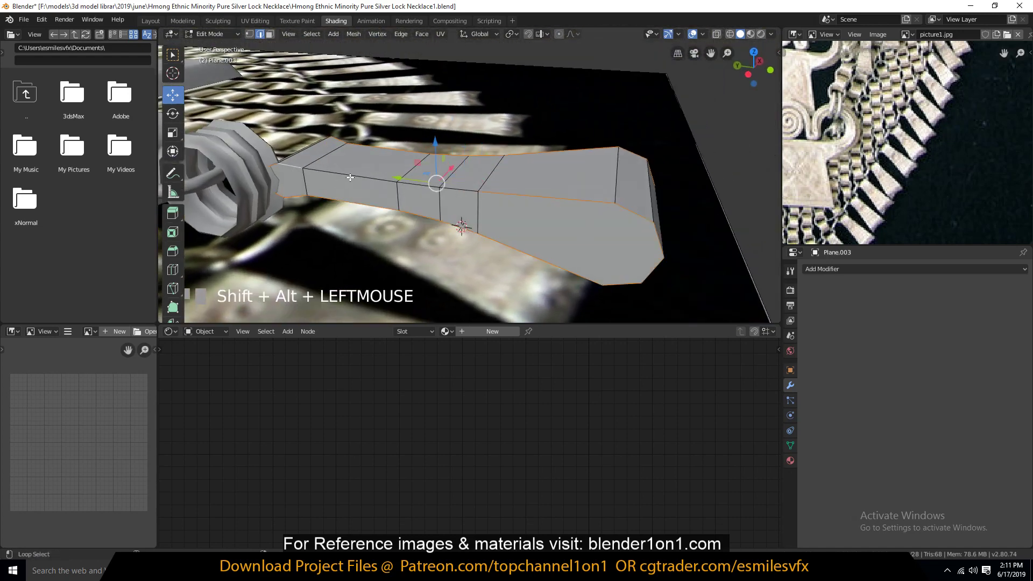
pyautogui.keyDown('alt'); pyautogui.keyDown('shift'); pyautogui.click(350, 178); pyautogui.keyUp('shift'); pyautogui.keyUp('alt')
pyautogui.press('`')
pyautogui.hotkey('ctrl', 'b')
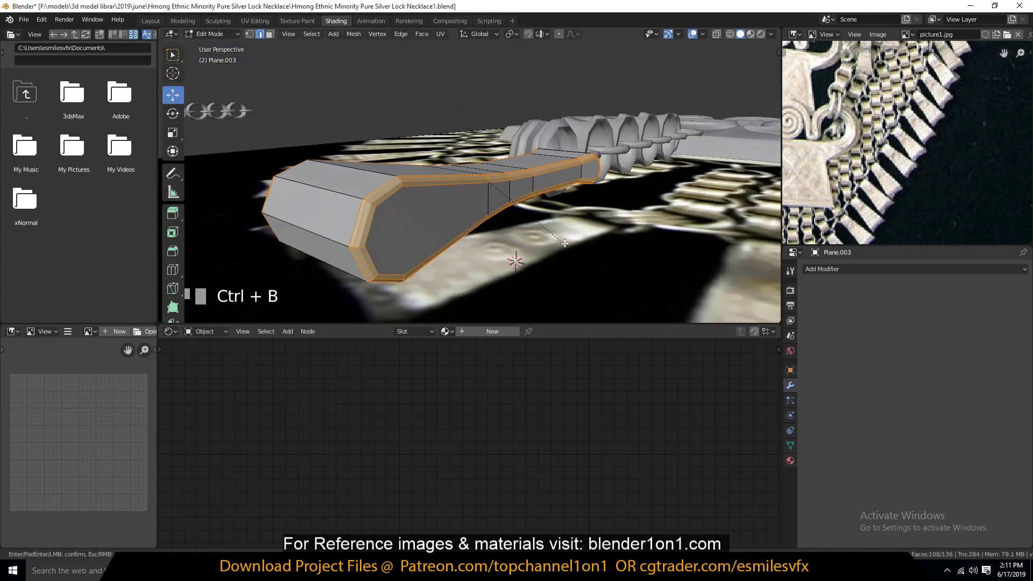
pyautogui.click(564, 244)
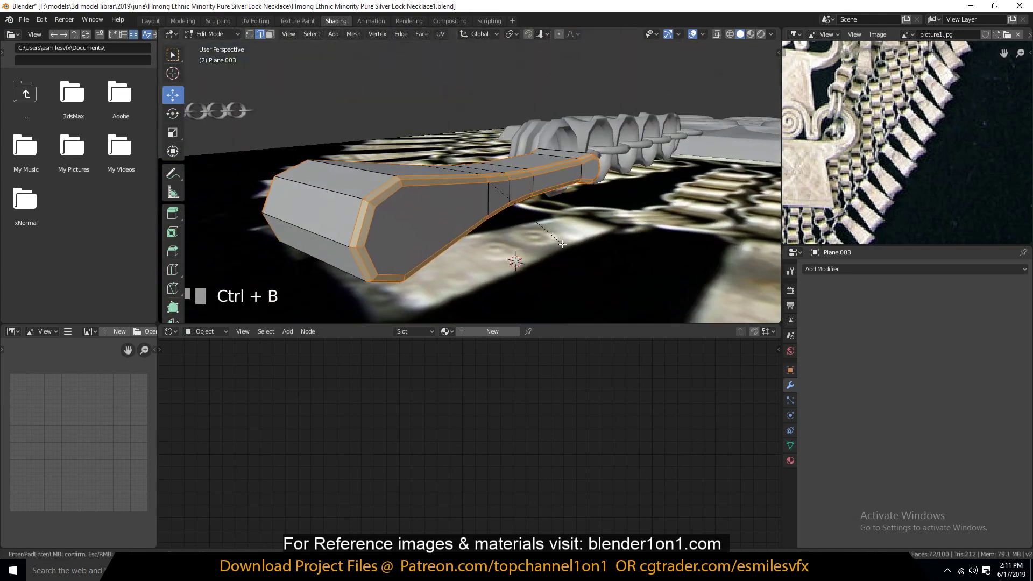
# Select the flat side face strips inside the beveled borders on both sides of the pendant and delete them.
pyautogui.press('`')
pyautogui.press('3')
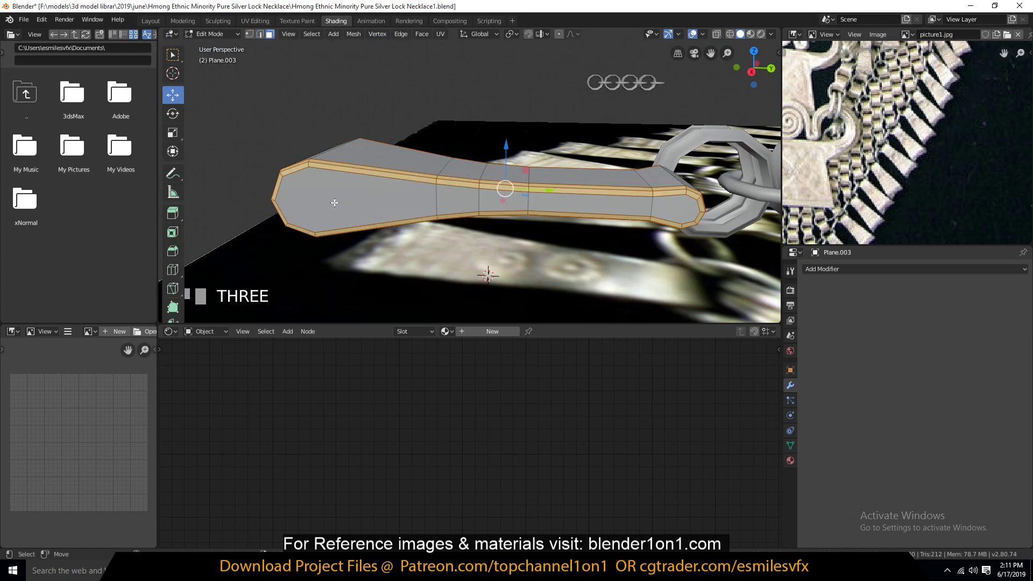
pyautogui.click(334, 204)
pyautogui.press('`')
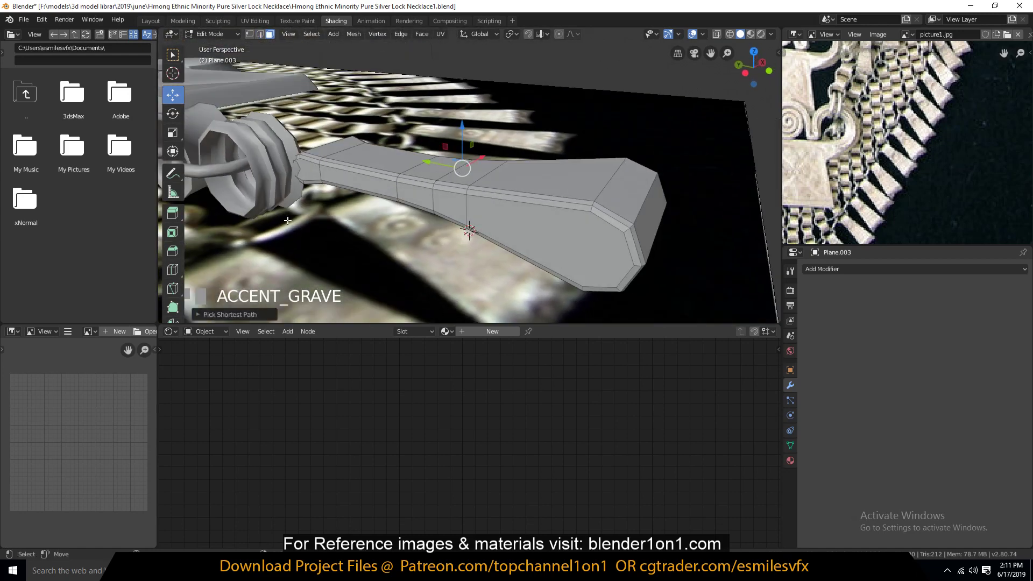
pyautogui.keyDown('shift'); pyautogui.click(303, 165); pyautogui.keyUp('shift')
pyautogui.keyDown('ctrl'); pyautogui.click(565, 225); pyautogui.keyUp('ctrl')
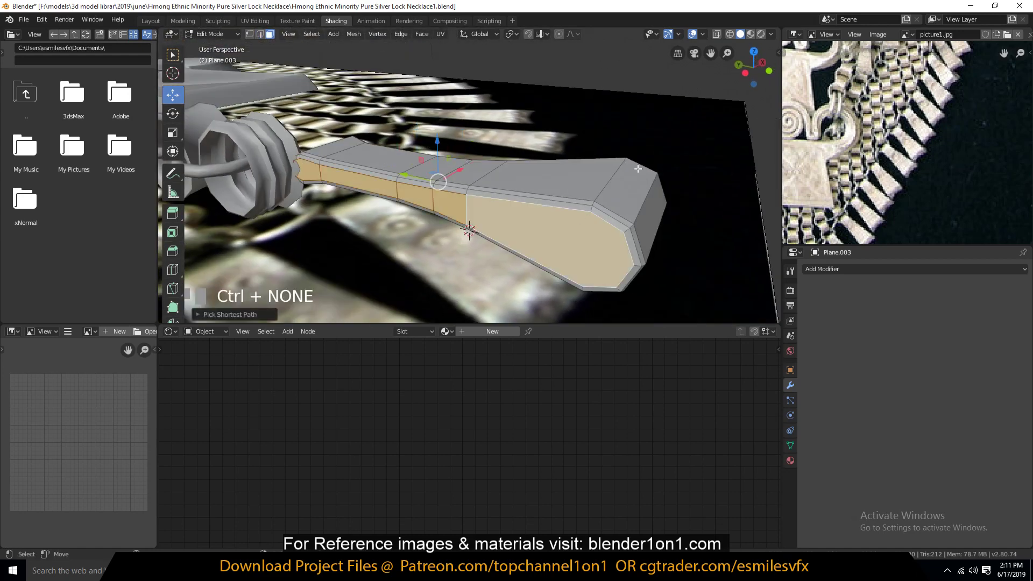
pyautogui.press('x')
pyautogui.click(520, 228)
# Return to Object Mode and apply smooth shading to the open-sided pendant.
pyautogui.press('Tab')
pyautogui.press('`')
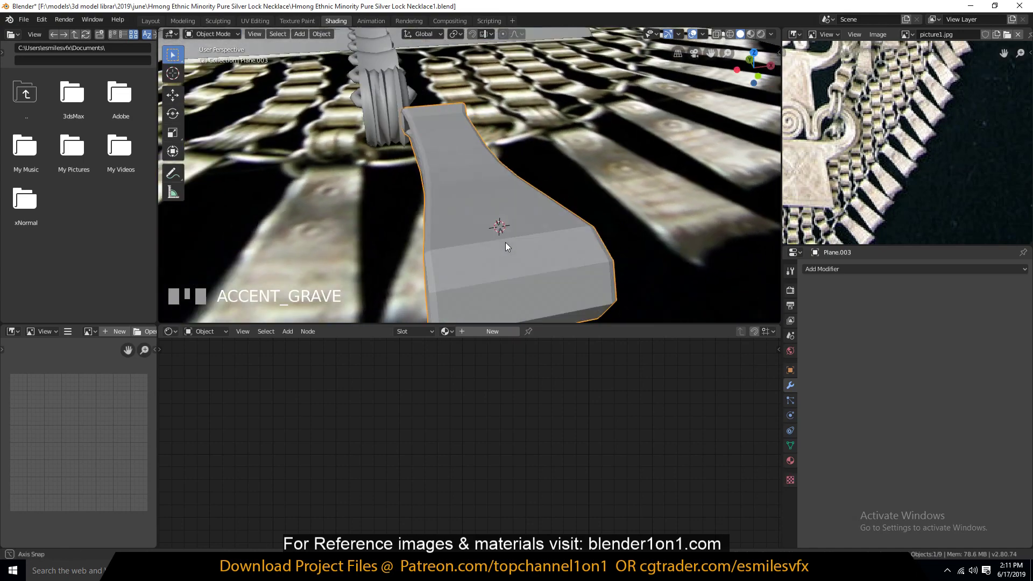
pyautogui.rightClick(426, 209)
pyautogui.click(426, 208)
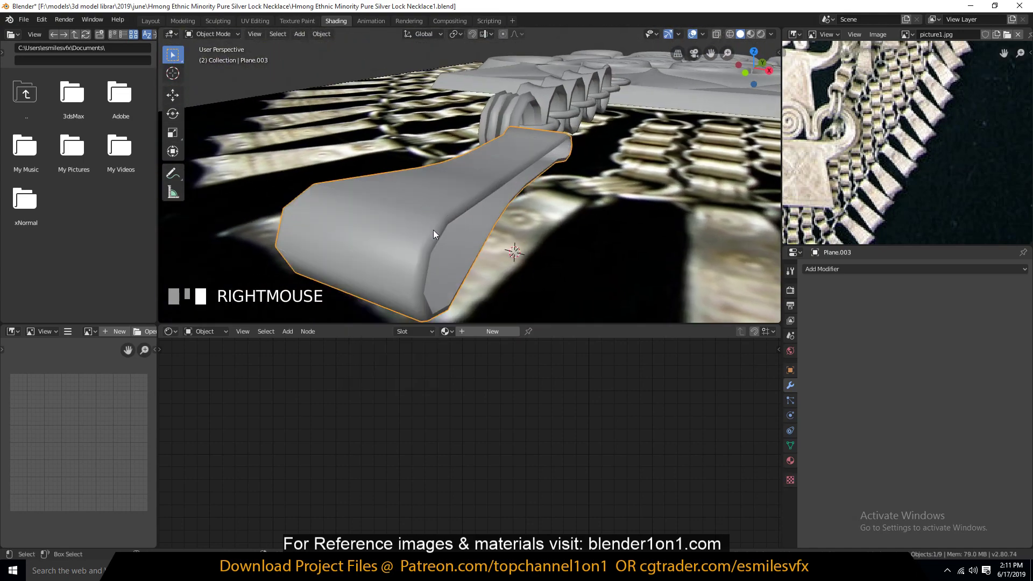
pyautogui.press('`')
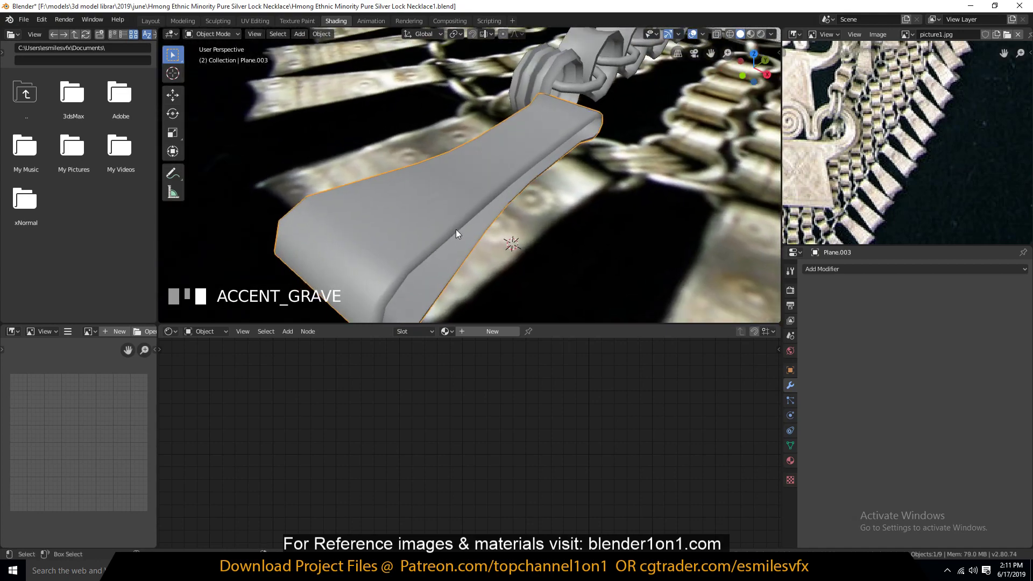
# Mark a seam along the lower crosswise edge loop at the pendant's narrow end beside the chain.
pyautogui.press('Tab')
pyautogui.press('`')
pyautogui.press('2')
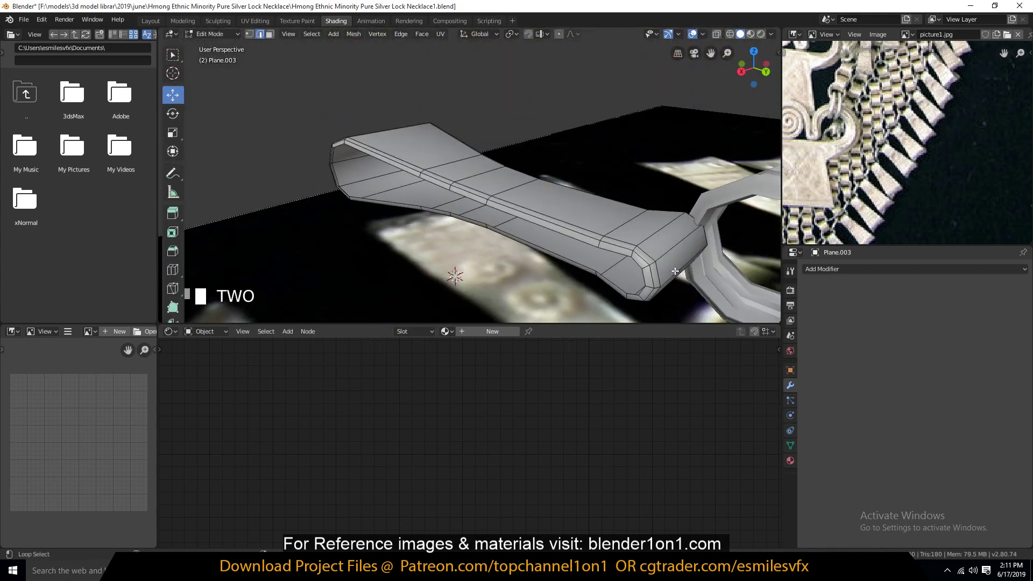
pyautogui.keyDown('alt'); pyautogui.click(675, 272); pyautogui.keyUp('alt')
pyautogui.hotkey('ctrl', 'e')
pyautogui.click(679, 278)
# UV unwrap the entire pendant mesh and return to Object Mode.
pyautogui.press('a')
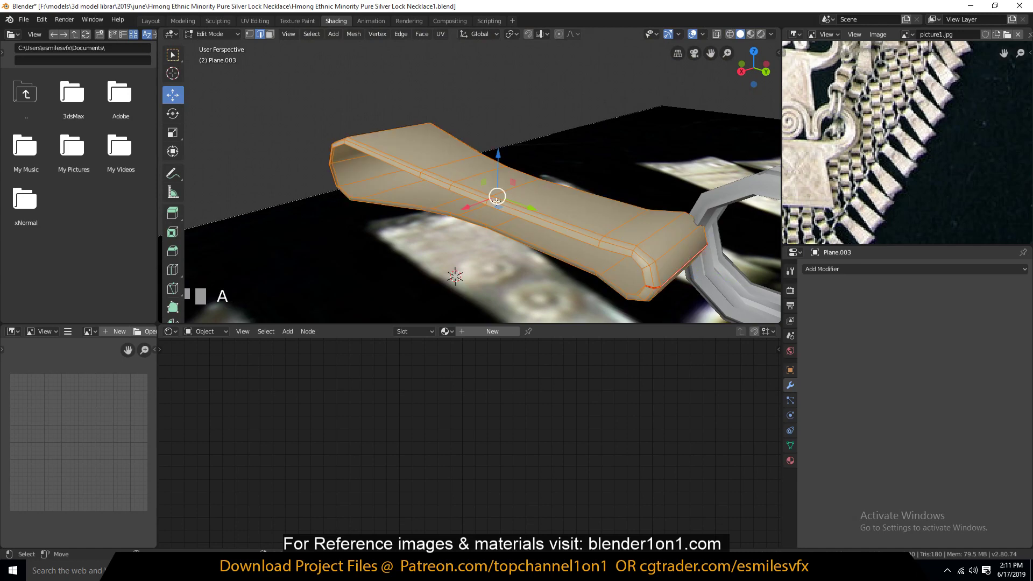
pyautogui.press('u')
pyautogui.click(478, 100)
pyautogui.press('Tab')
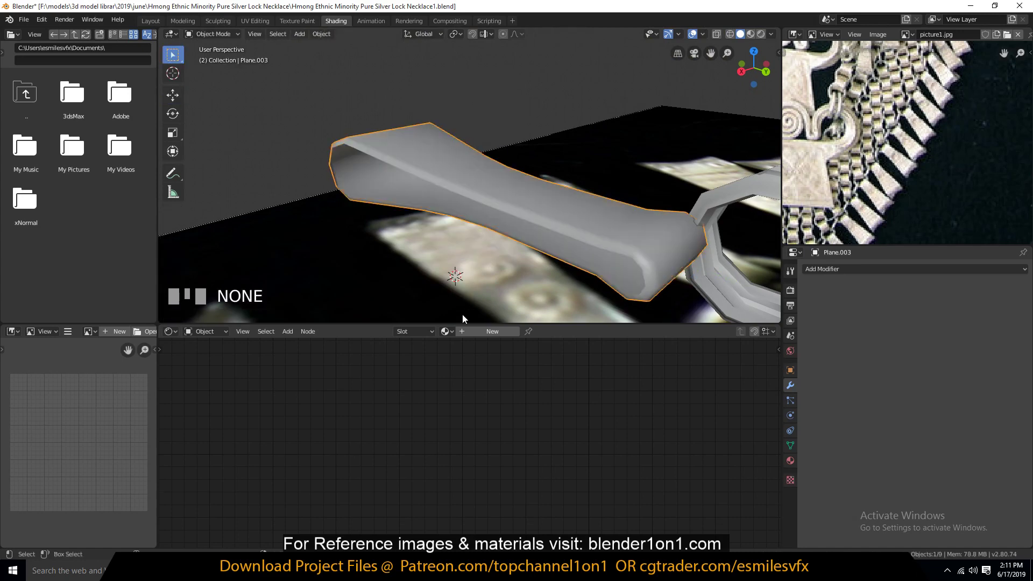
# Assign the existing gold_brushed_metal material to the pendant and save the file.
pyautogui.click(446, 332)
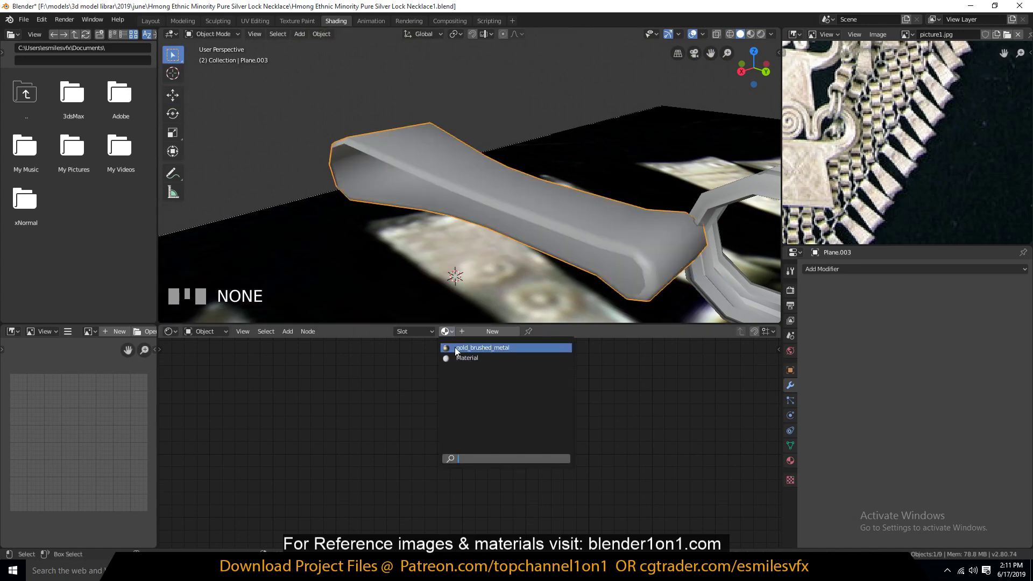
pyautogui.click(455, 350)
pyautogui.moveTo(429, 183); pyautogui.dragTo(530, 209, button='middle')
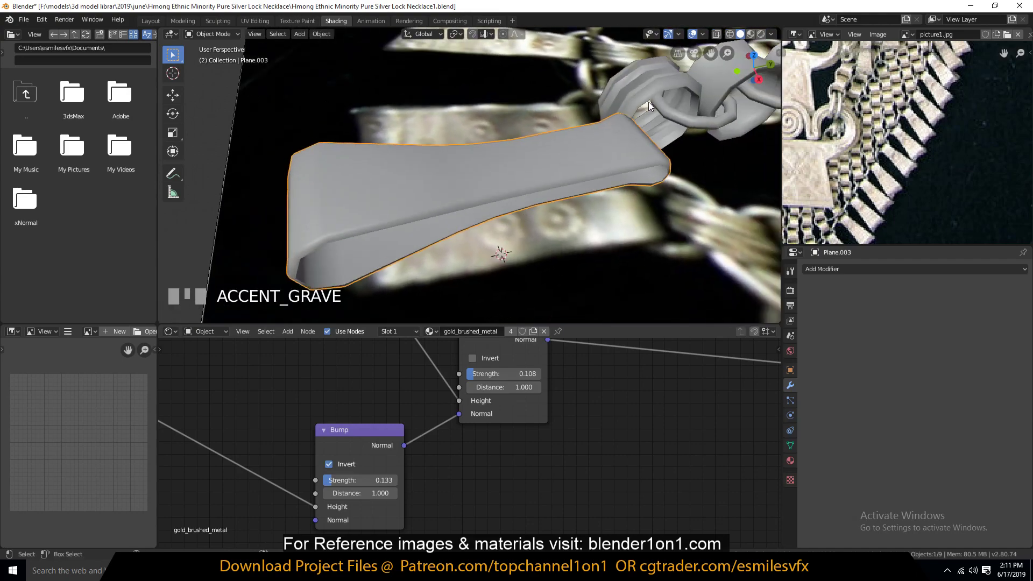
pyautogui.hotkey('ctrl', 's')
# Preview the textured pendant in material shading from several angles and compare its shape with the pendants in the reference picture.
pyautogui.click(750, 34)
pyautogui.hotkey('alt', 'a')
pyautogui.press('`')
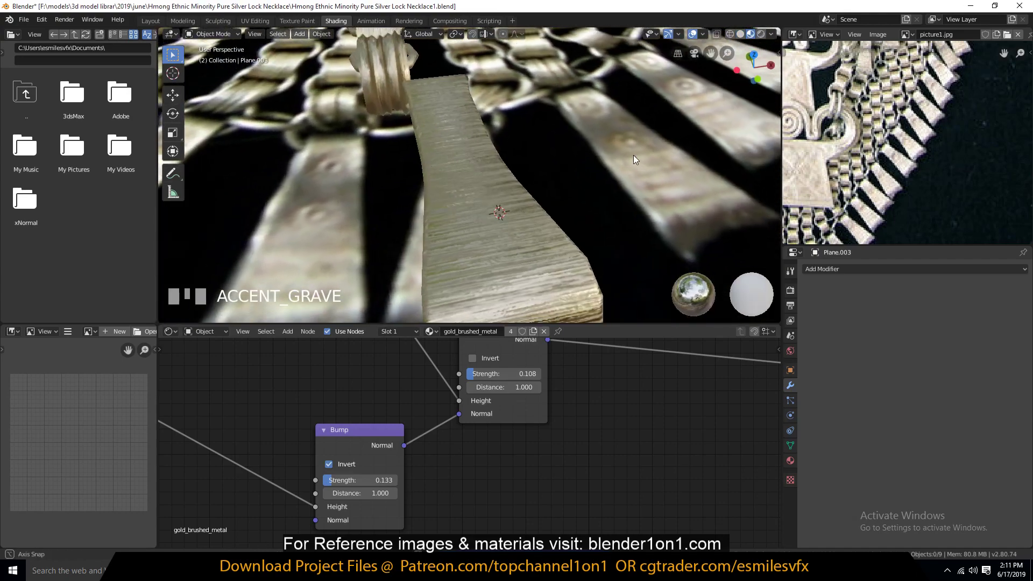
pyautogui.moveTo(634, 155); pyautogui.dragTo(648, 267, button='middle')
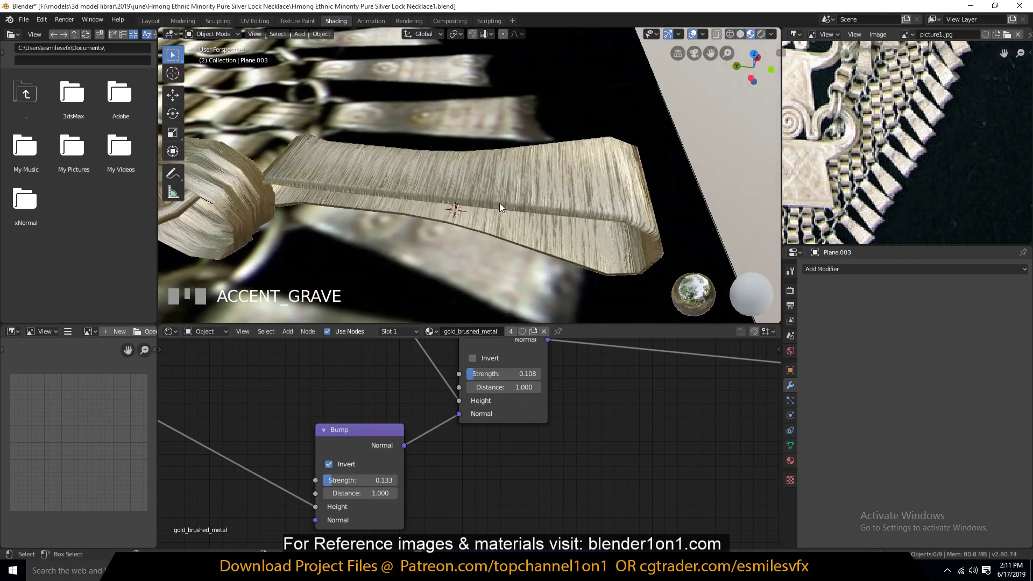
pyautogui.moveTo(499, 202); pyautogui.dragTo(575, 192, button='middle')
pyautogui.scroll(-1, 915, 138)
pyautogui.scroll(-3, 535, 162)
pyautogui.moveTo(536, 163); pyautogui.dragTo(355, 258, button='middle')
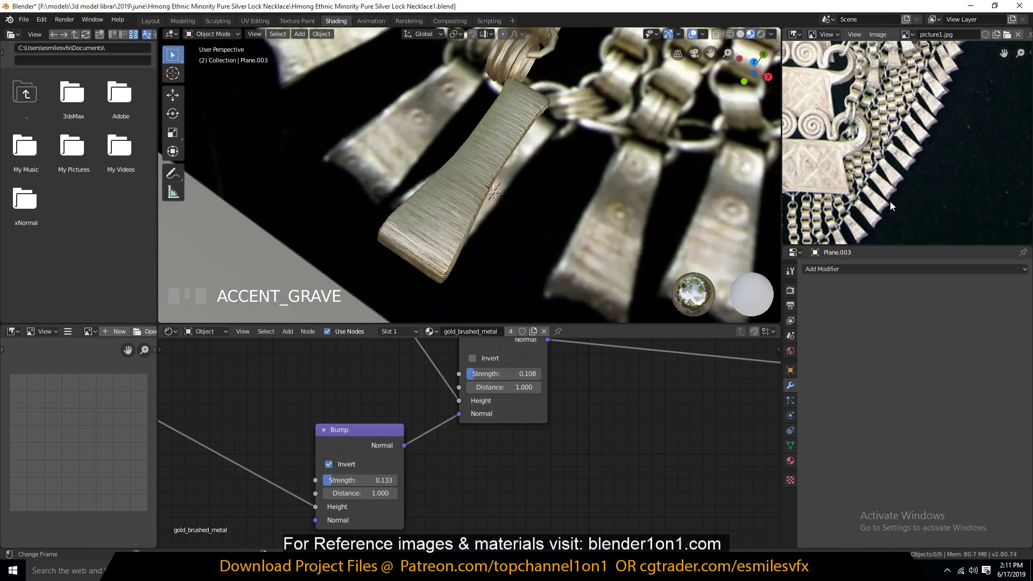
pyautogui.scroll(-3, 891, 206)
pyautogui.moveTo(882, 202); pyautogui.dragTo(968, 182, button='middle')
pyautogui.scroll(4, 850, 180)
pyautogui.scroll(-1, 573, 212)
pyautogui.moveTo(573, 212); pyautogui.dragTo(614, 230, button='middle')
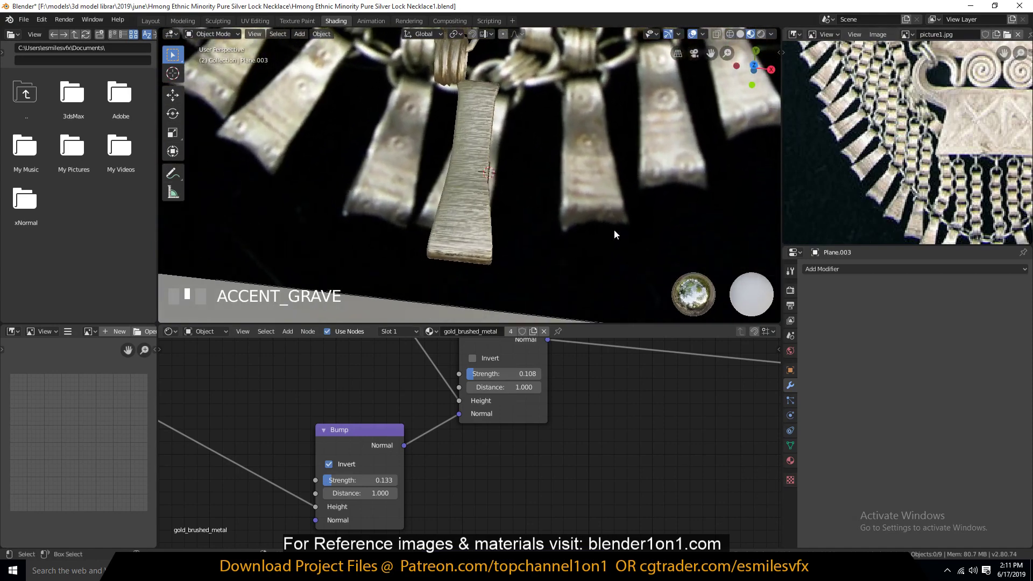
# In top view with see-through mesh display, rotate the vertices along the left side of the pendant's wide end outward.
pyautogui.press('KP_7')
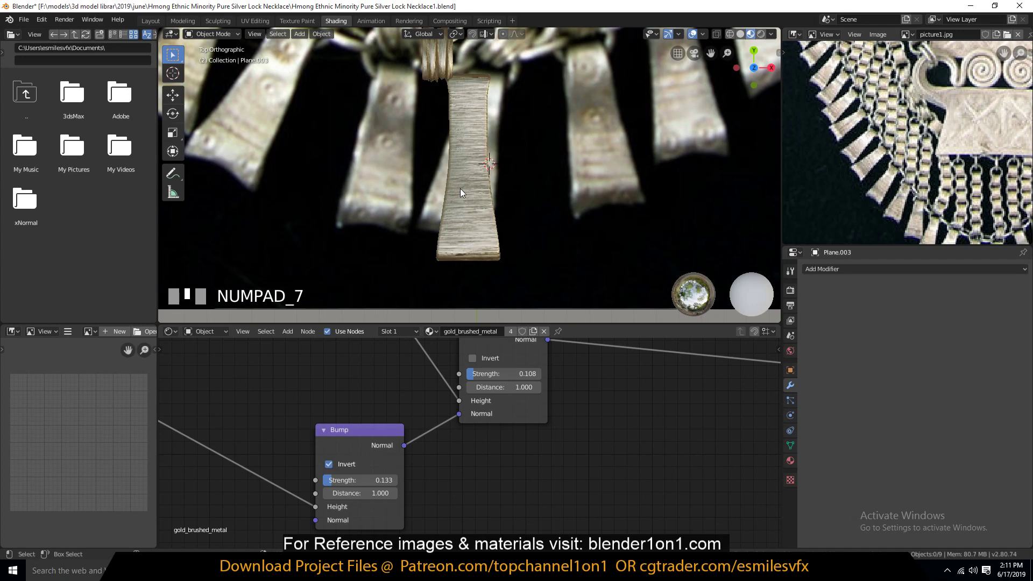
pyautogui.click(467, 218)
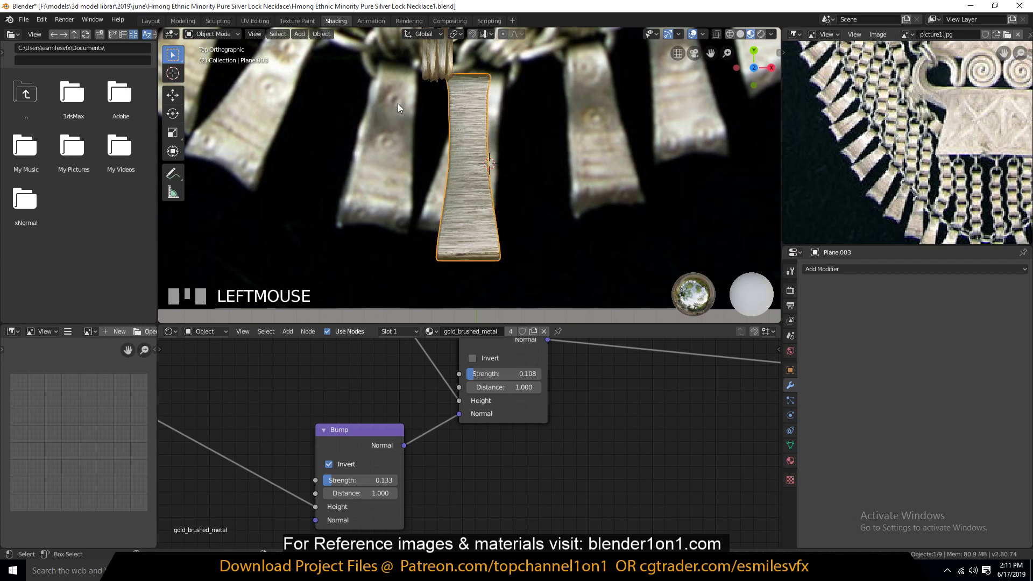
pyautogui.press('Tab')
pyautogui.press('1')
pyautogui.press('a')
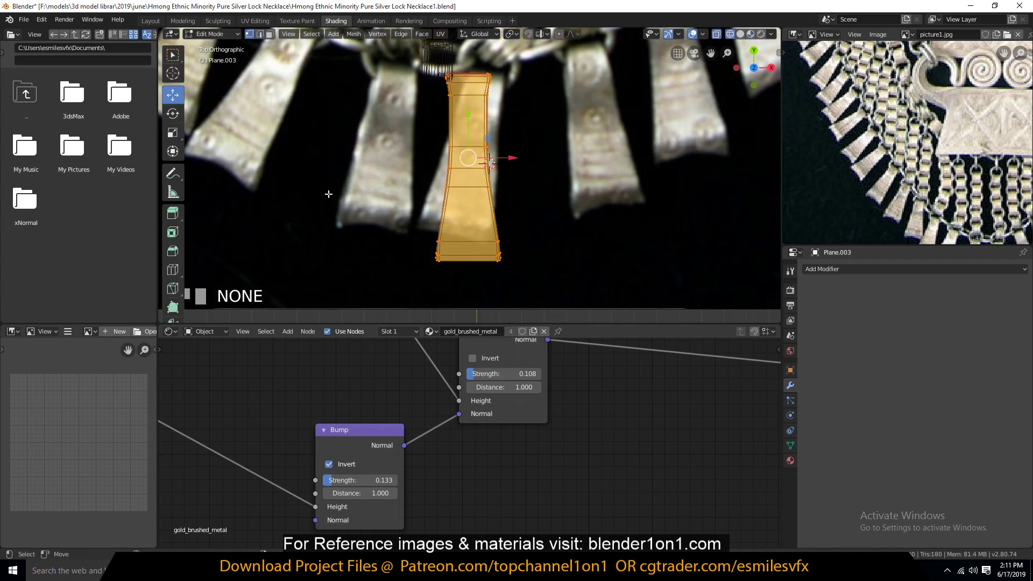
pyautogui.hotkey('alt', 'a')
pyautogui.press('c')
pyautogui.moveTo(442, 209)
pyautogui.mouseDown()
pyautogui.moveTo(433, 252)
pyautogui.moveTo(456, 232)
pyautogui.mouseUp()
pyautogui.rightClick(433, 251)
pyautogui.press('r')
pyautogui.click(494, 178)
# Shift and rotate the vertices along the right side of the pendant's wide end outward to widen the flare.
pyautogui.scroll(-4, 494, 178)
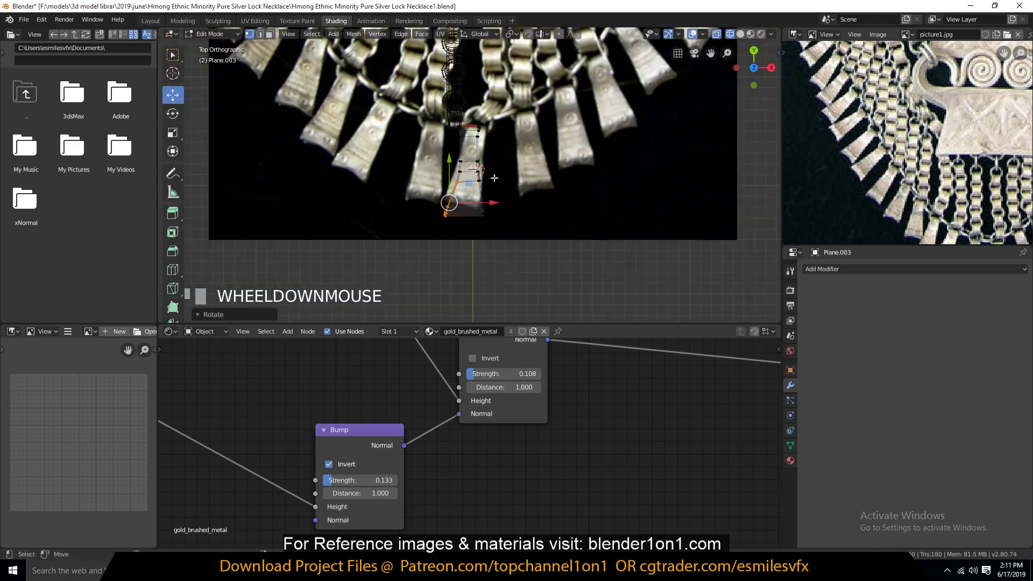
pyautogui.scroll(3, 476, 81)
pyautogui.hotkey('alt', 'a')
pyautogui.press('c')
pyautogui.moveTo(498, 188)
pyautogui.mouseDown()
pyautogui.moveTo(506, 249)
pyautogui.moveTo(535, 222)
pyautogui.mouseUp()
pyautogui.rightClick(507, 249)
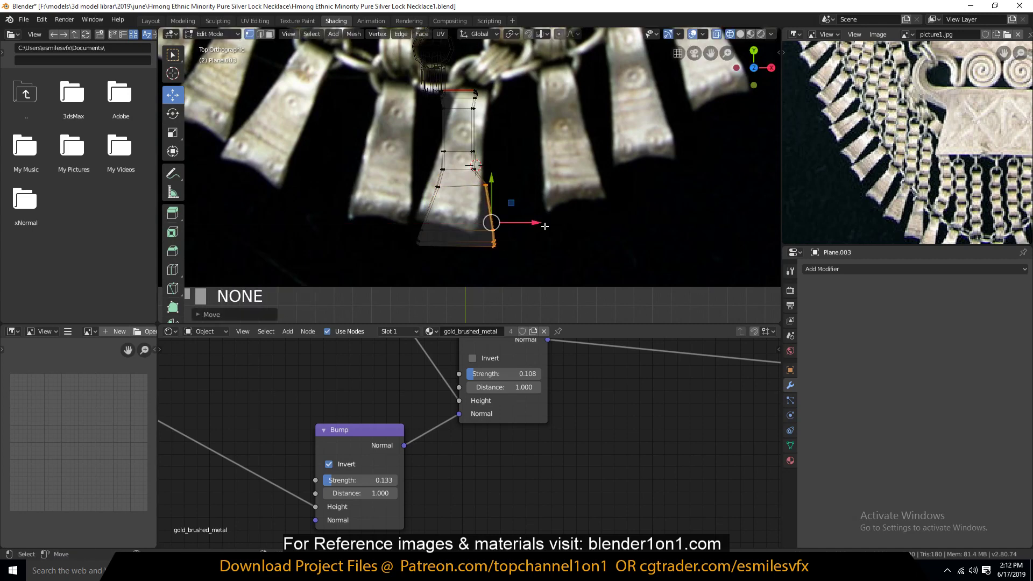
pyautogui.press('r')
pyautogui.click(599, 194)
# Reselect the vertices along the right side of the wide end and rotate them slightly further outward.
pyautogui.hotkey('alt', 'a')
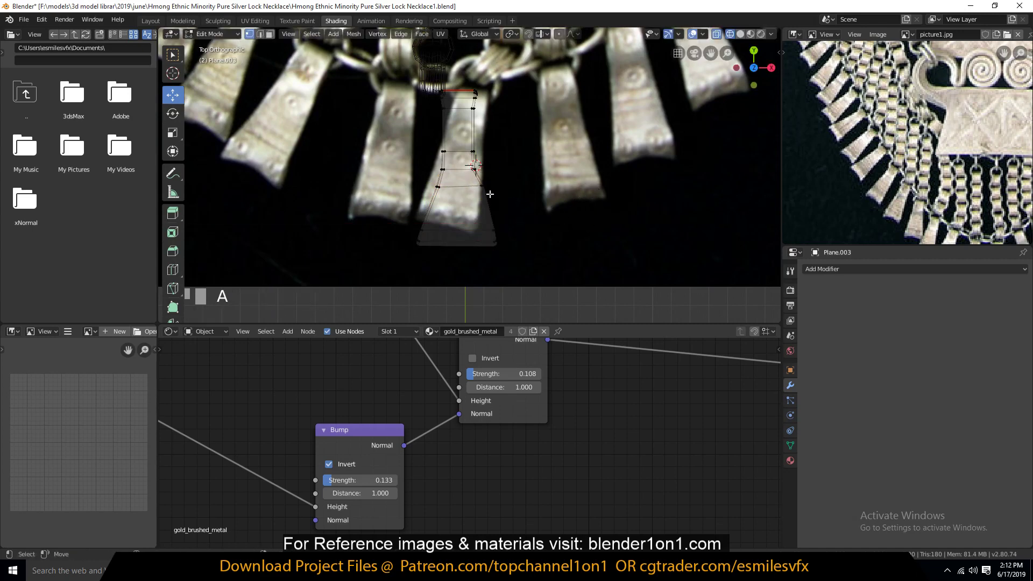
pyautogui.press('c')
pyautogui.moveTo(490, 194); pyautogui.dragTo(496, 243)
pyautogui.rightClick(496, 243)
pyautogui.press('r')
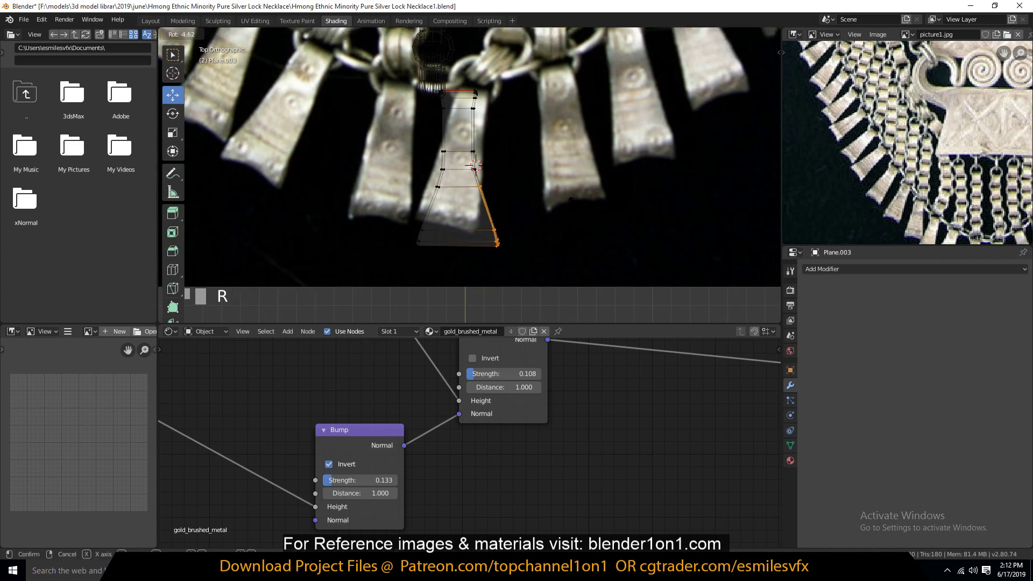
pyautogui.press('Escape')
# Add a lengthwise loop cut down the middle of the pendant and clear the selection.
pyautogui.hotkey('ctrl', 'r')
pyautogui.click(467, 187)
pyautogui.hotkey('alt', 'a')
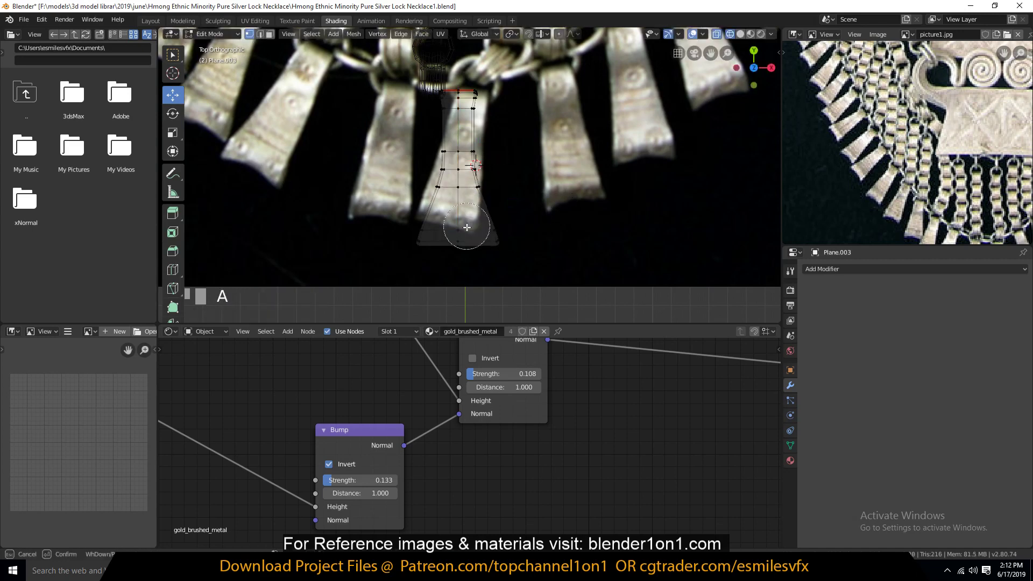
# Move the middle vertices at the pendant's wide end inward to give its bottom edge a slight notch.
pyautogui.rightClick(460, 235)
pyautogui.moveTo(459, 235); pyautogui.dragTo(461, 203)
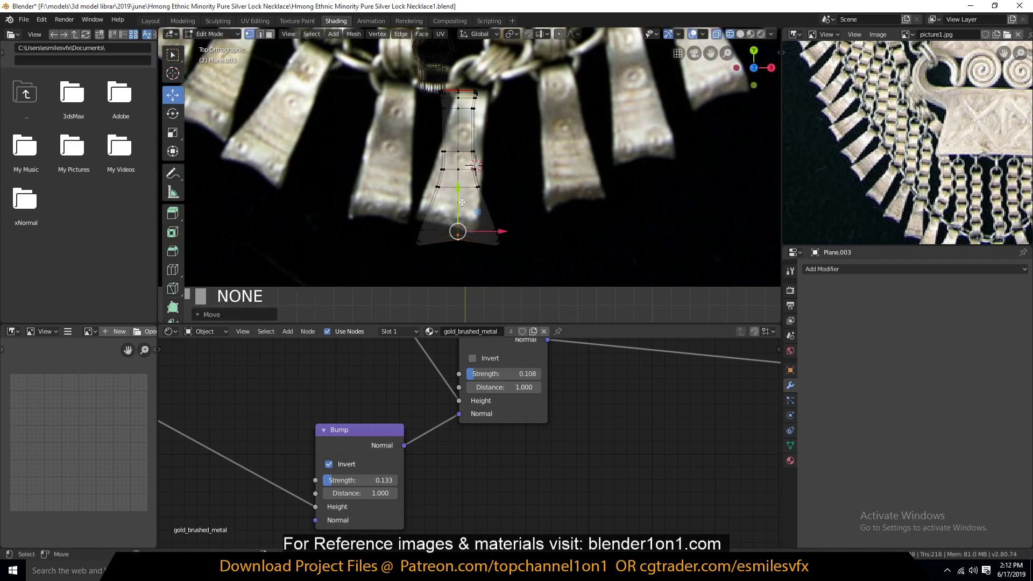
pyautogui.press('2')
pyautogui.keyDown('alt'); pyautogui.click(470, 159); pyautogui.keyUp('alt')
pyautogui.keyDown('alt'); pyautogui.click(466, 213); pyautogui.keyUp('alt')
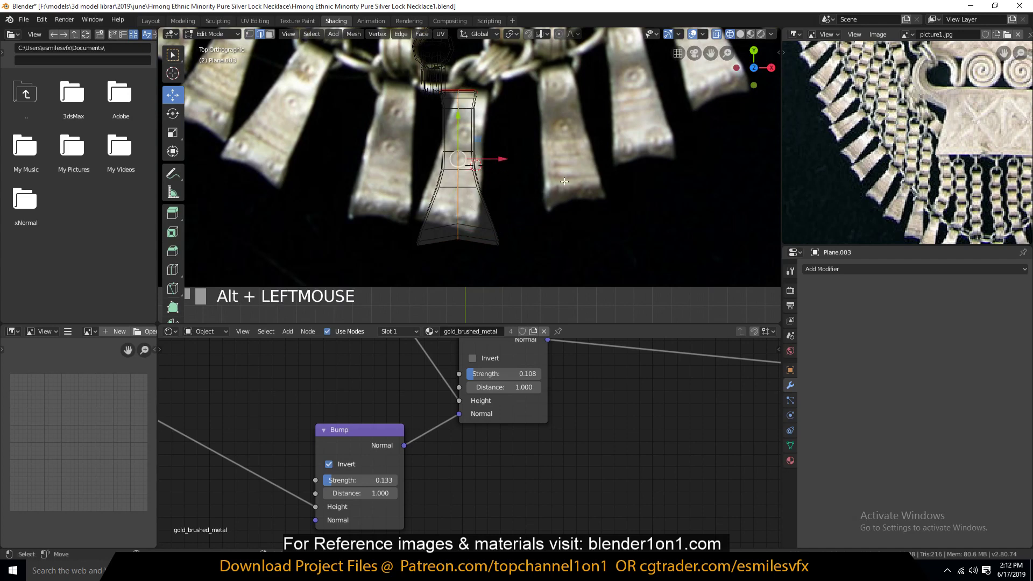
pyautogui.hotkey('ctrl', 'b')
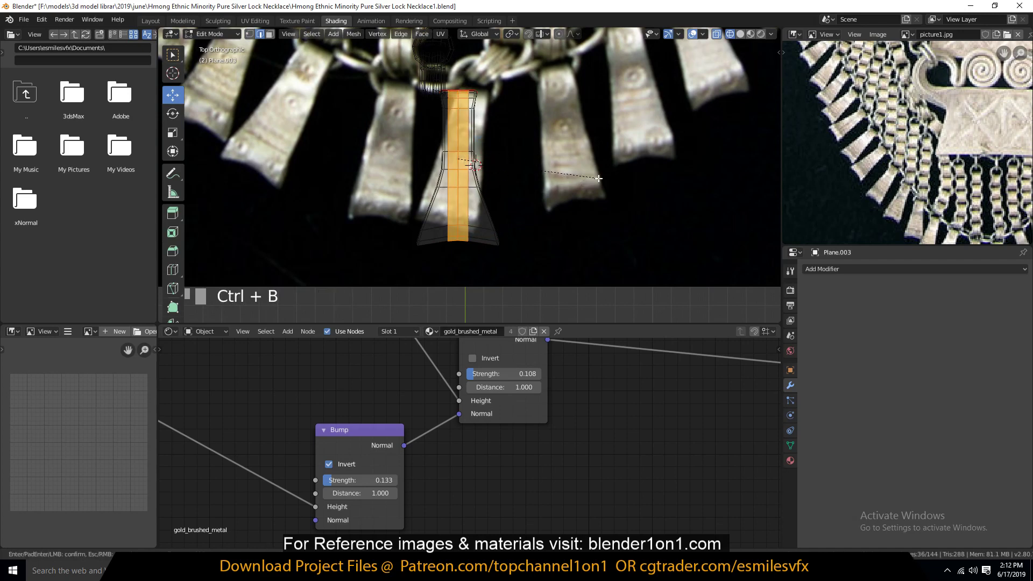
pyautogui.rightClick(599, 178)
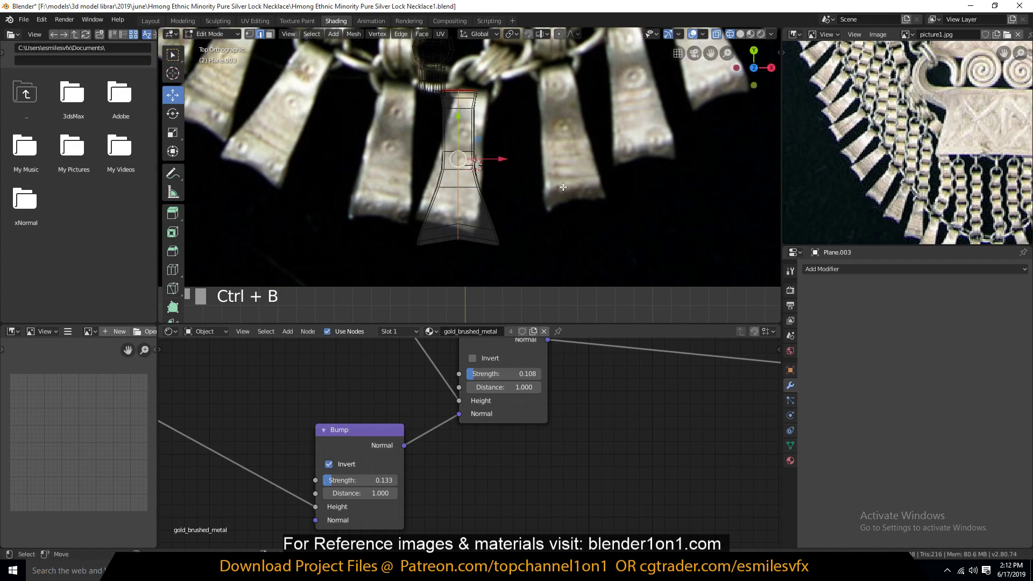
# Turn off see-through display and bevel the lengthwise middle edges of the pendant's flared section into a wide strip.
pyautogui.scroll(2, 498, 203)
pyautogui.hotkey('alt', 'z')
pyautogui.moveTo(498, 203); pyautogui.dragTo(472, 150, button='middle')
pyautogui.hotkey('alt', 'a')
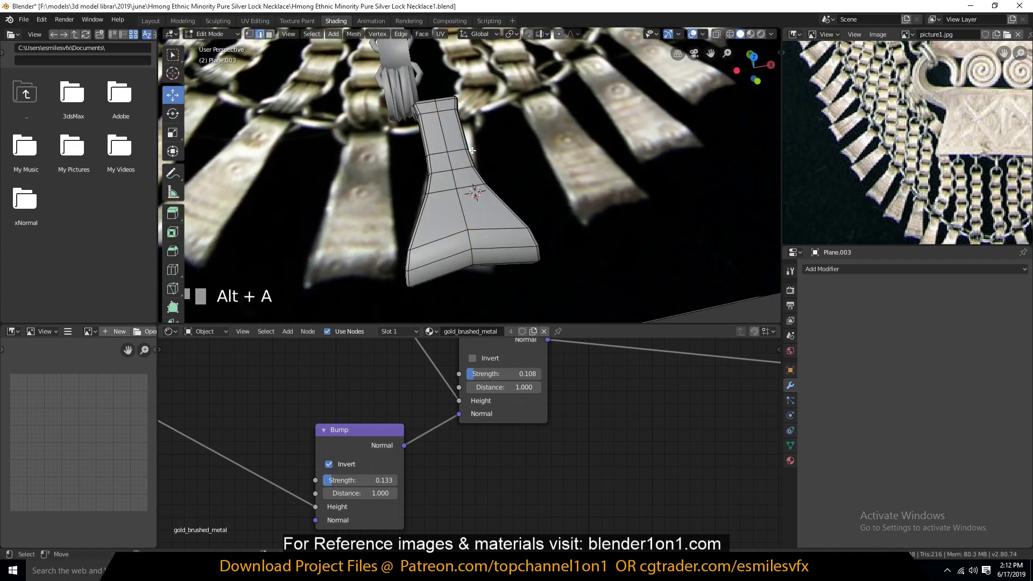
pyautogui.click(459, 205)
pyautogui.press('`')
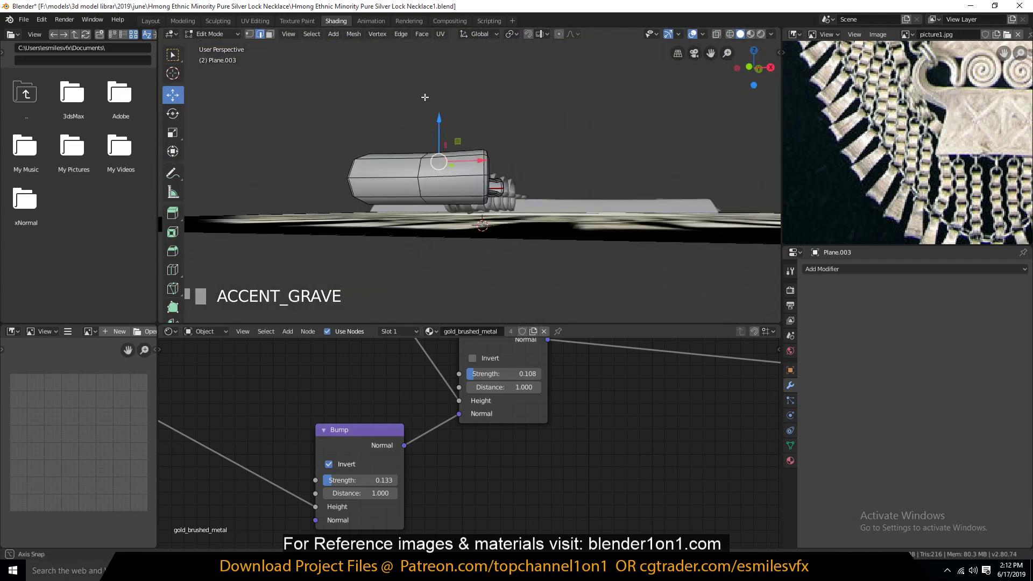
pyautogui.moveTo(409, 172); pyautogui.dragTo(496, 225, button='middle')
pyautogui.keyDown('ctrl'); pyautogui.click(412, 200); pyautogui.keyUp('ctrl')
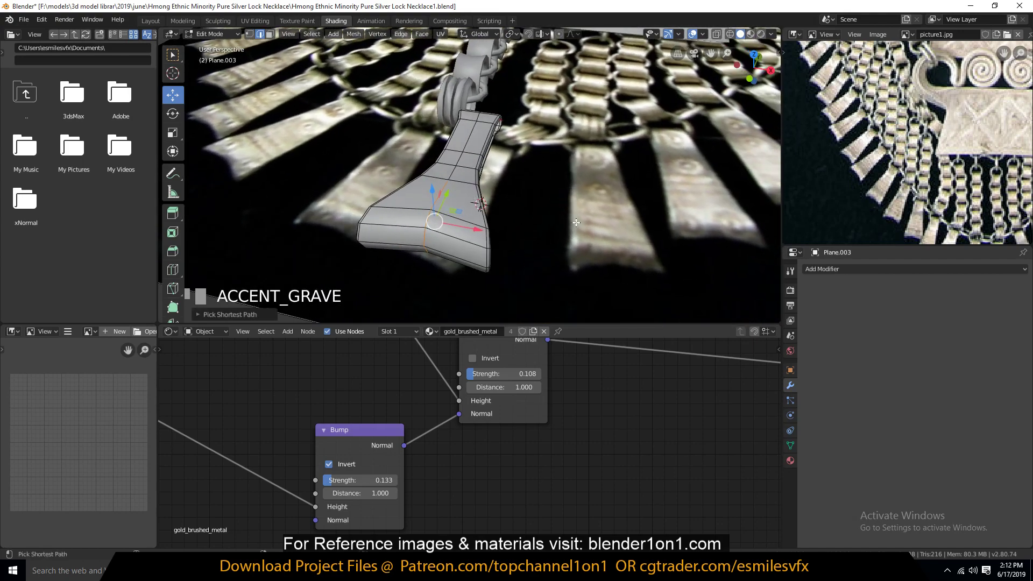
pyautogui.hotkey('ctrl', 'b')
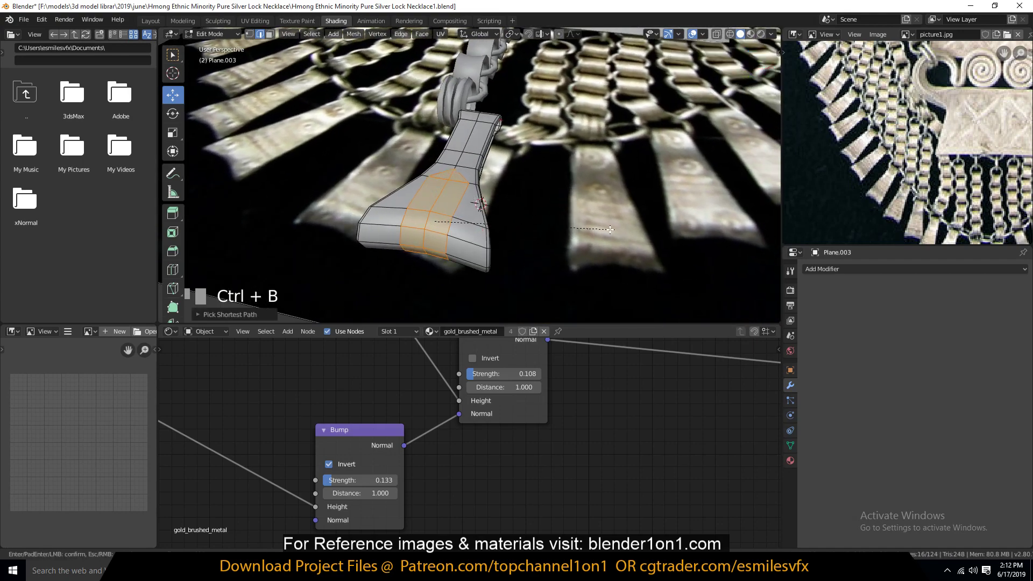
# Merge the right corner vertex of the beveled strip's narrow end with the adjacent side vertex on the front face.
pyautogui.press('`')
pyautogui.scroll(3, 531, 212)
pyautogui.press('`')
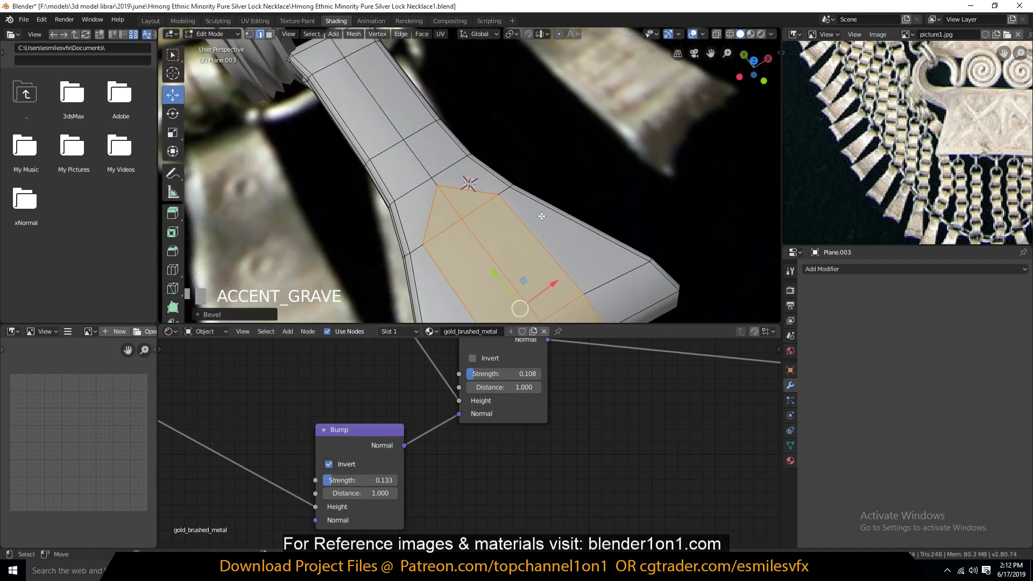
pyautogui.click(508, 194)
pyautogui.keyDown('shift'); pyautogui.click(511, 208); pyautogui.keyUp('shift')
pyautogui.press('2')
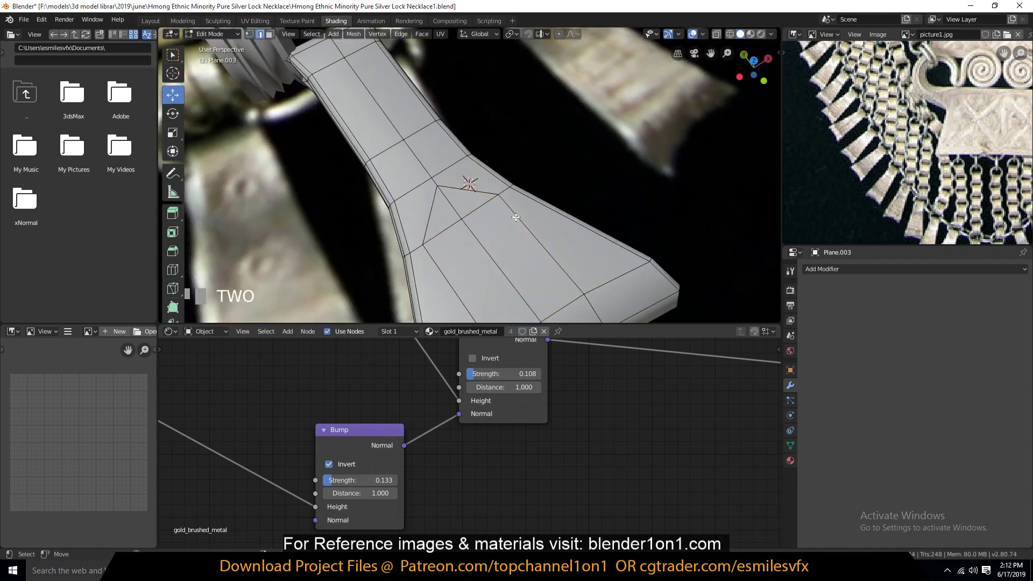
pyautogui.press('1')
pyautogui.click(505, 208)
pyautogui.press('w')
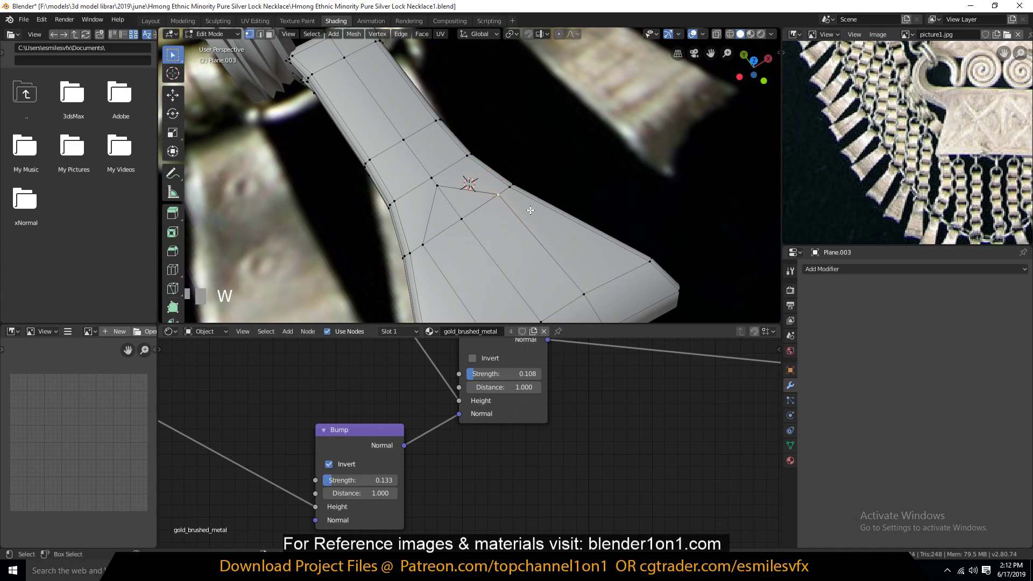
pyautogui.scroll(1, 523, 200)
pyautogui.keyDown('shift'); pyautogui.click(518, 189); pyautogui.keyUp('shift')
pyautogui.hotkey('alt', 'm')
pyautogui.click(526, 208)
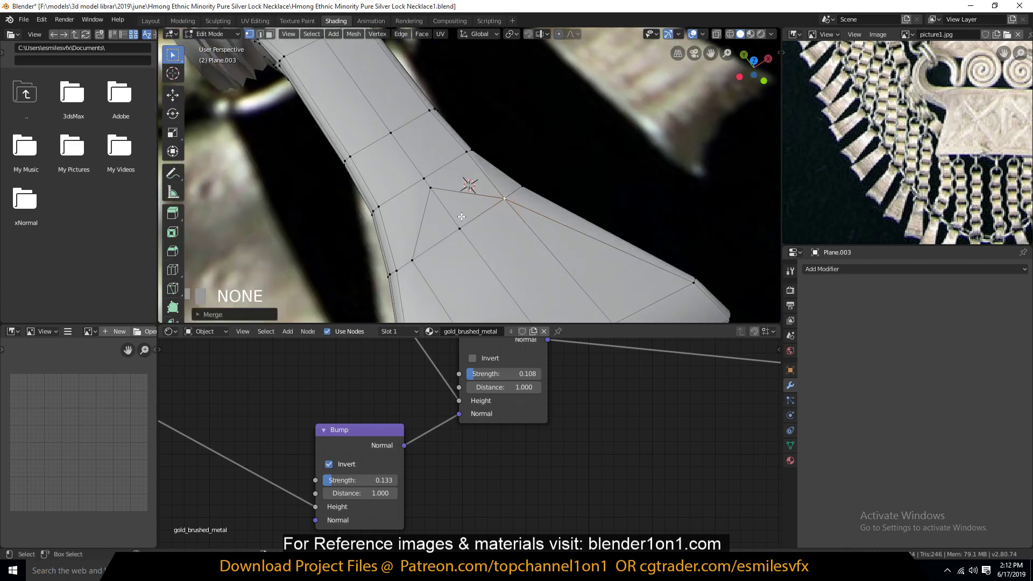
# Merge the left corner vertex of the front strip's narrow end with the adjacent side vertex.
pyautogui.click(413, 265)
pyautogui.keyDown('shift'); pyautogui.click(412, 271); pyautogui.keyUp('shift')
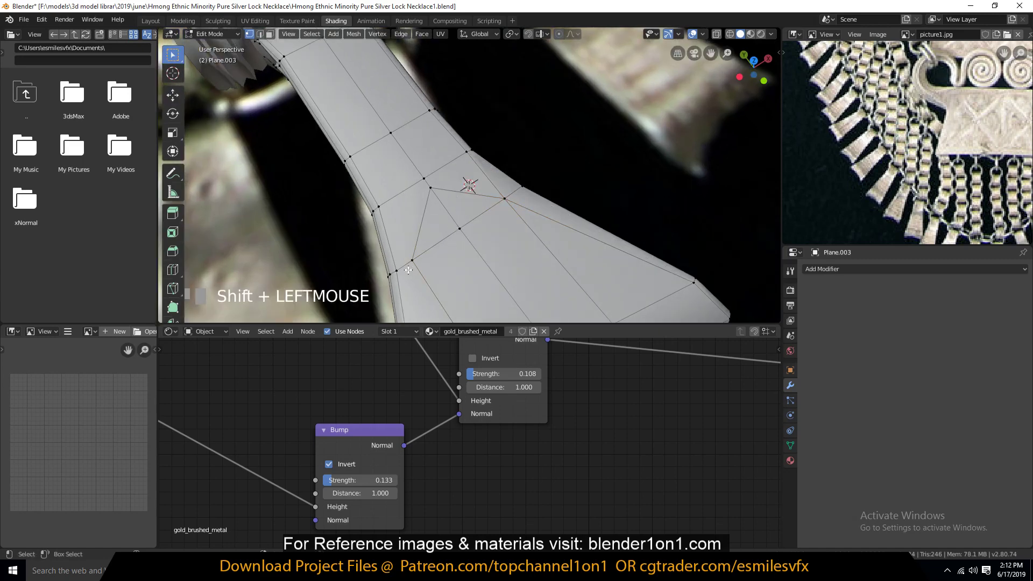
pyautogui.hotkey('alt', 'm')
pyautogui.click(431, 261)
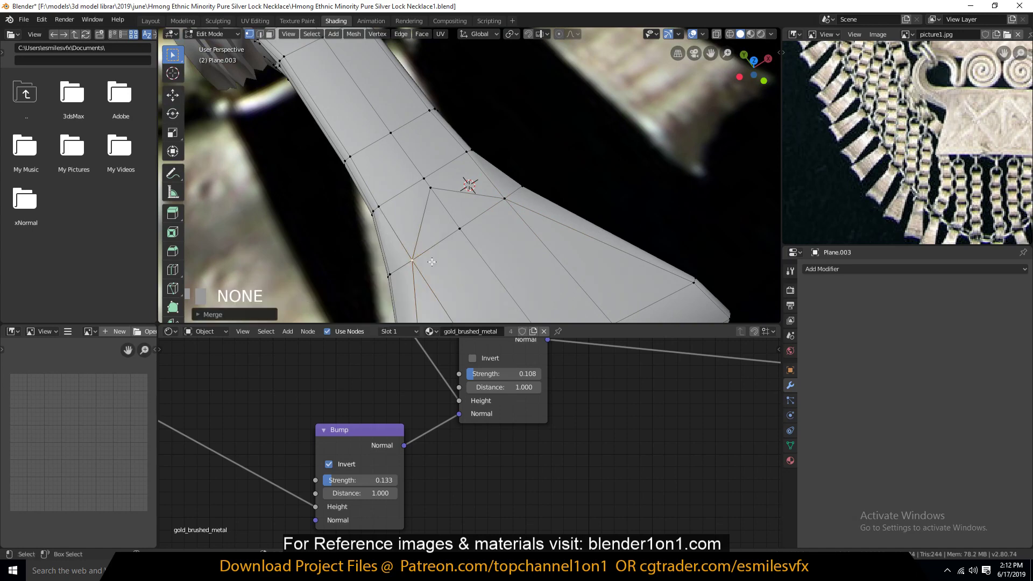
# Dissolve the two diagonal edges at the tip of the beveled strip on the pendant's front.
pyautogui.press('`')
pyautogui.moveTo(433, 253); pyautogui.dragTo(406, 218, button='middle')
pyautogui.keyDown('shift'); pyautogui.click(436, 191); pyautogui.keyUp('shift')
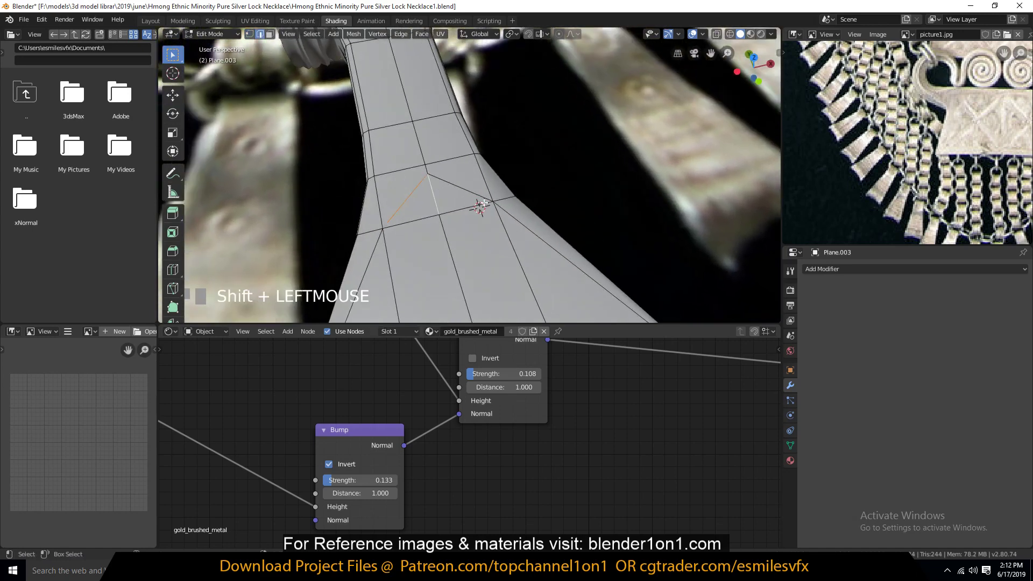
pyautogui.hotkey('ctrl', 'z')
pyautogui.keyDown('shift'); pyautogui.click(460, 190); pyautogui.keyUp('shift')
pyautogui.hotkey('ctrl', 'x')
# Merge the middle vertex where the front's flare begins into the left corner vertex, using At Last.
pyautogui.scroll(-4, 484, 206)
pyautogui.press('`')
pyautogui.moveTo(485, 205); pyautogui.dragTo(534, 161, button='middle')
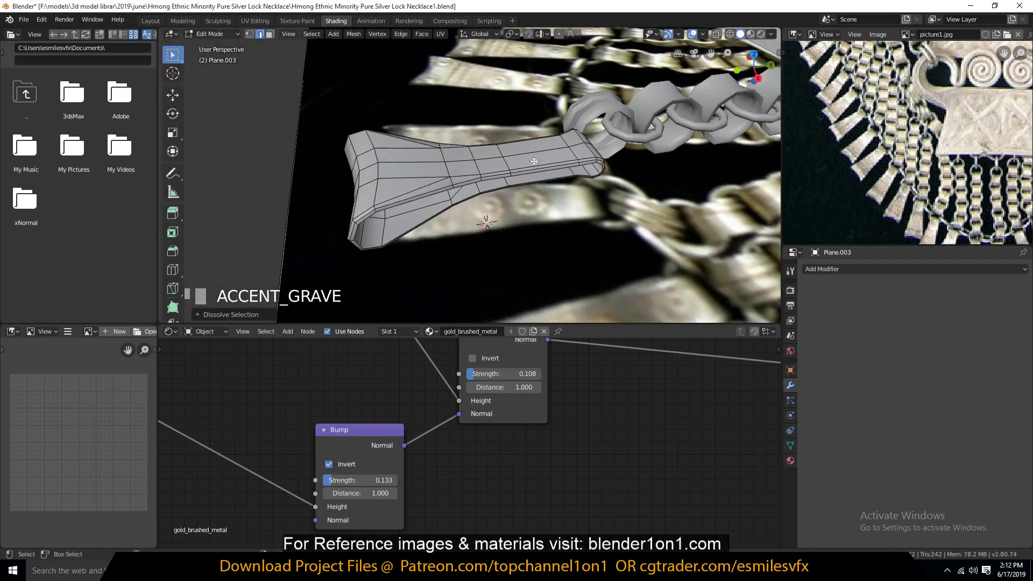
pyautogui.moveTo(593, 151); pyautogui.dragTo(510, 242, button='middle')
pyautogui.press('1')
pyautogui.scroll(3, 506, 240)
pyautogui.click(439, 208)
pyautogui.keyDown('shift'); pyautogui.click(400, 210); pyautogui.keyUp('shift')
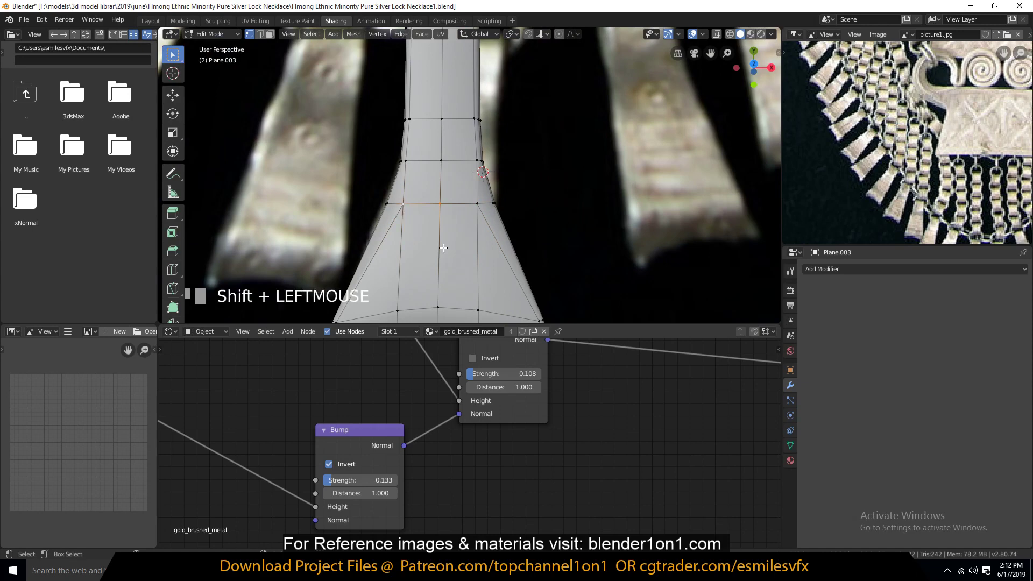
pyautogui.press('`')
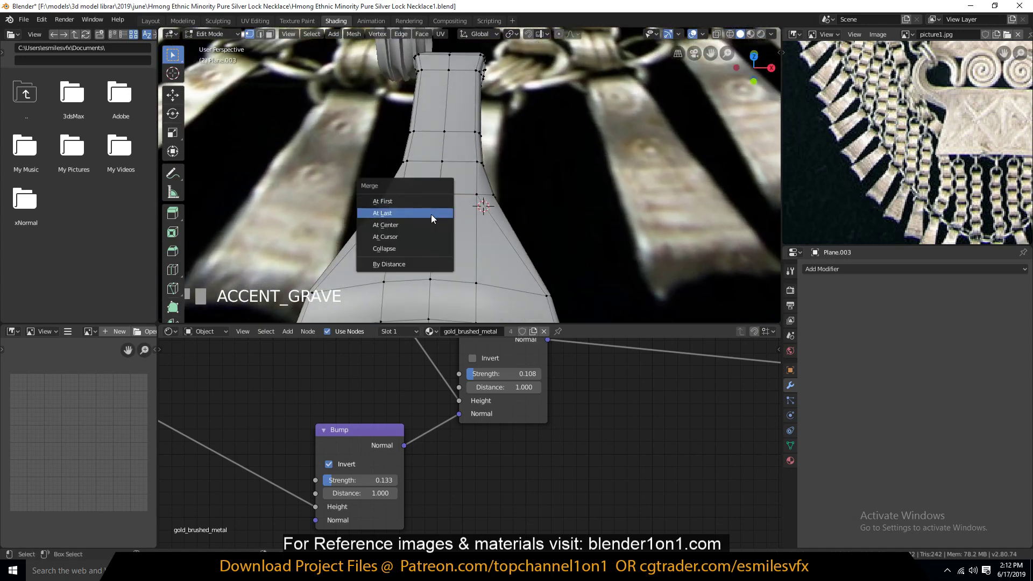
# Dissolve the leftover diagonal edge at the front neck's base and select the lengthwise middle edge loop.
pyautogui.press('2')
pyautogui.keyDown('alt'); pyautogui.click(442, 145); pyautogui.keyUp('alt')
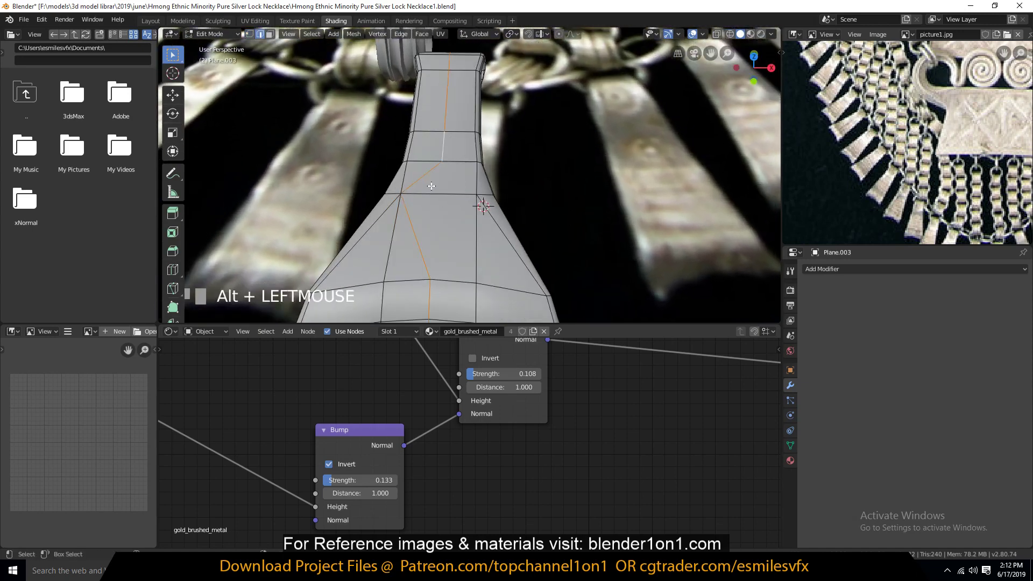
pyautogui.click(439, 163)
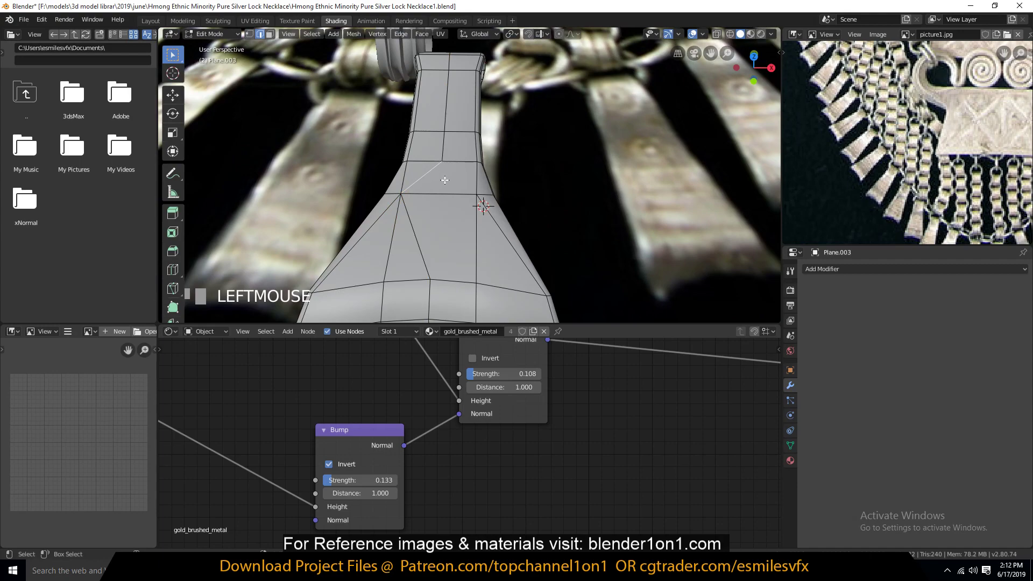
pyautogui.hotkey('ctrl', 'x')
pyautogui.keyDown('alt'); pyautogui.click(455, 169); pyautogui.keyUp('alt')
# Isolate the pendant by hiding all other objects and return to editing its mesh on the underside.
pyautogui.press('`')
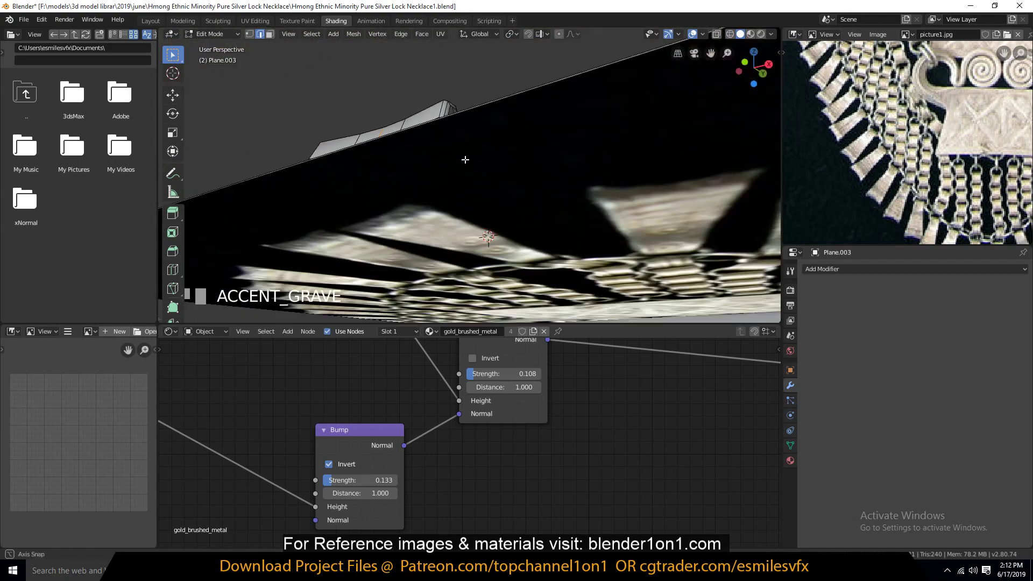
pyautogui.press('Tab')
pyautogui.press('`')
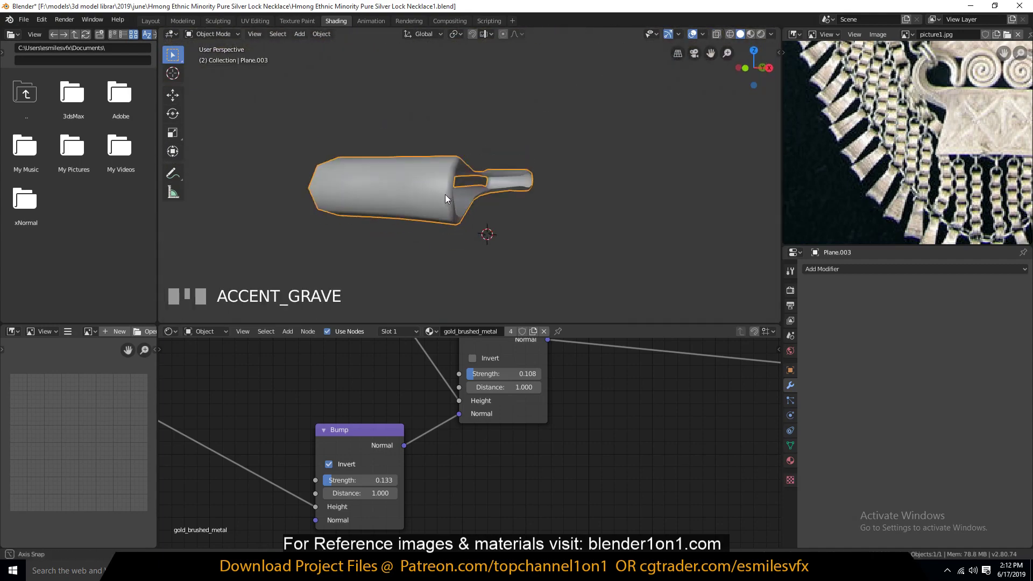
pyautogui.press('Tab')
pyautogui.scroll(2, 449, 193)
pyautogui.press('`')
# Merge the first corner vertex of the underside strip into the adjacent vertex on the pendant's inner side edge.
pyautogui.press('1')
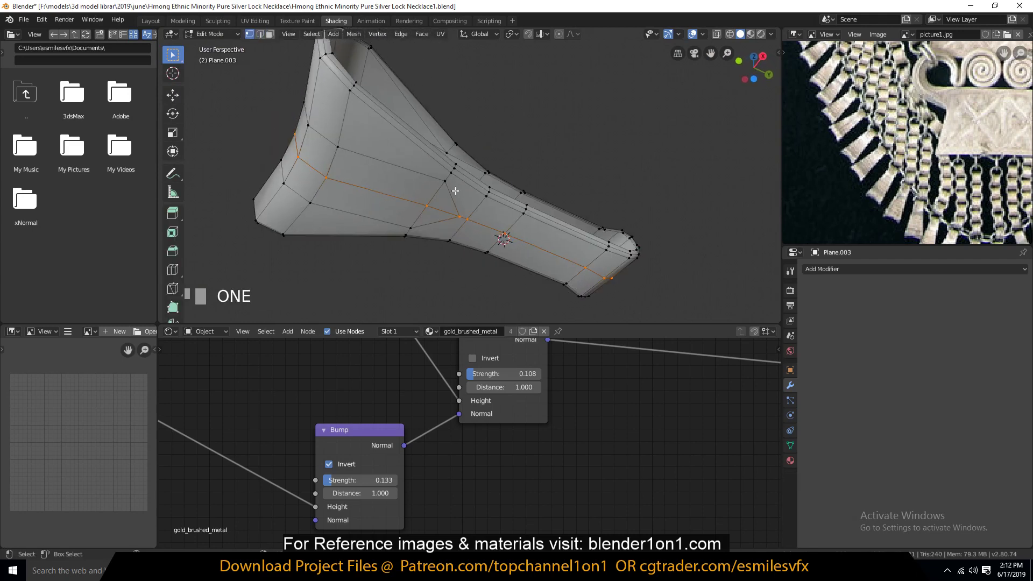
pyautogui.click(455, 191)
pyautogui.keyDown('shift'); pyautogui.click(457, 176); pyautogui.keyUp('shift')
pyautogui.hotkey('alt', 'm')
pyautogui.click(455, 202)
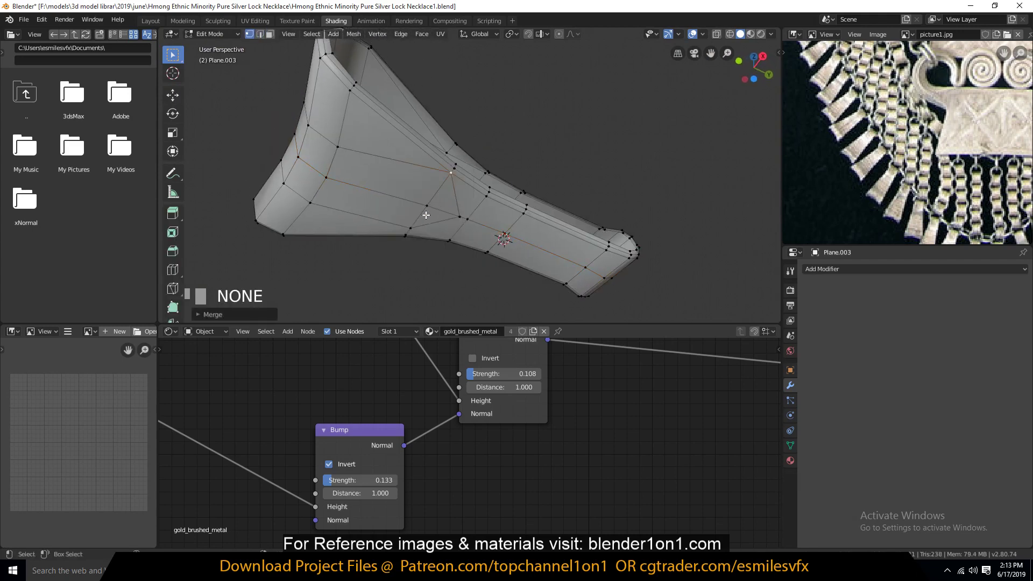
# Merge the underside strip's opposite corner vertex into the adjacent vertex on the pendant's outer edge.
pyautogui.click(414, 225)
pyautogui.keyDown('shift'); pyautogui.click(427, 233); pyautogui.keyUp('shift')
pyautogui.hotkey('alt', 'm')
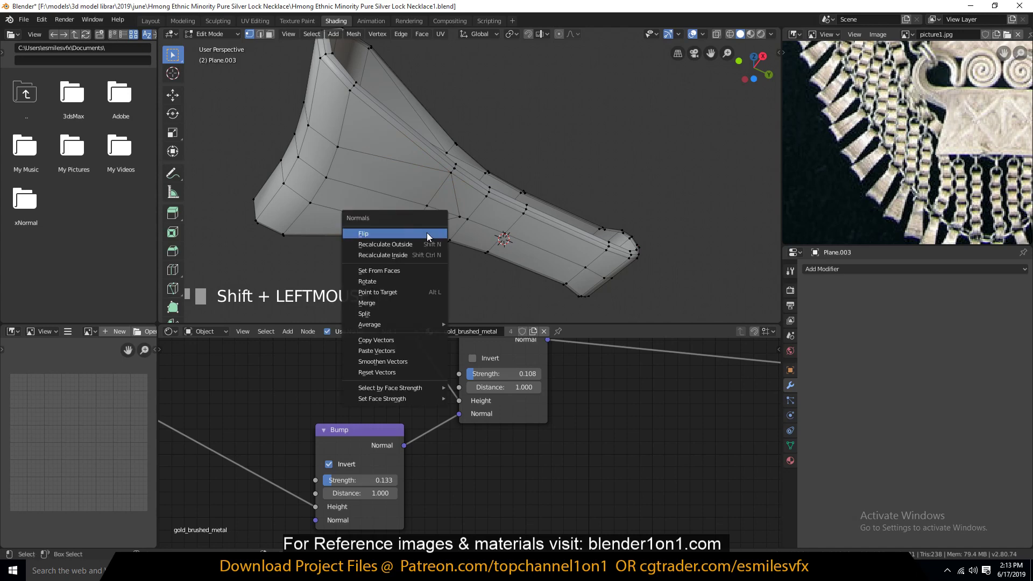
pyautogui.scroll(3, 421, 249)
pyautogui.moveTo(428, 228); pyautogui.dragTo(433, 205, button='middle')
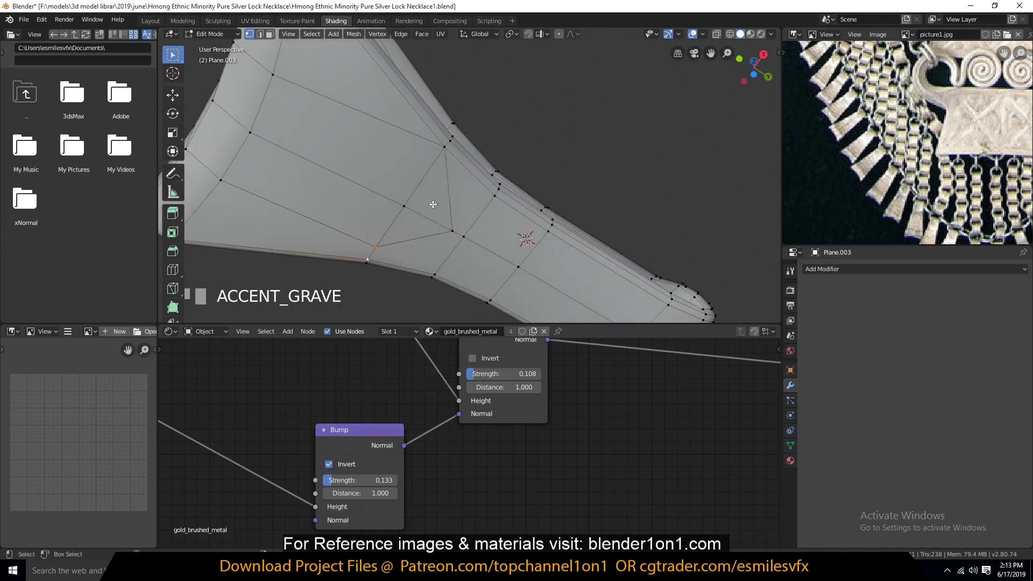
pyautogui.hotkey('alt', 'm')
pyautogui.click(431, 205)
# Dissolve the diagonal edges at the tip of the strip on the pendant's underside.
pyautogui.press('2')
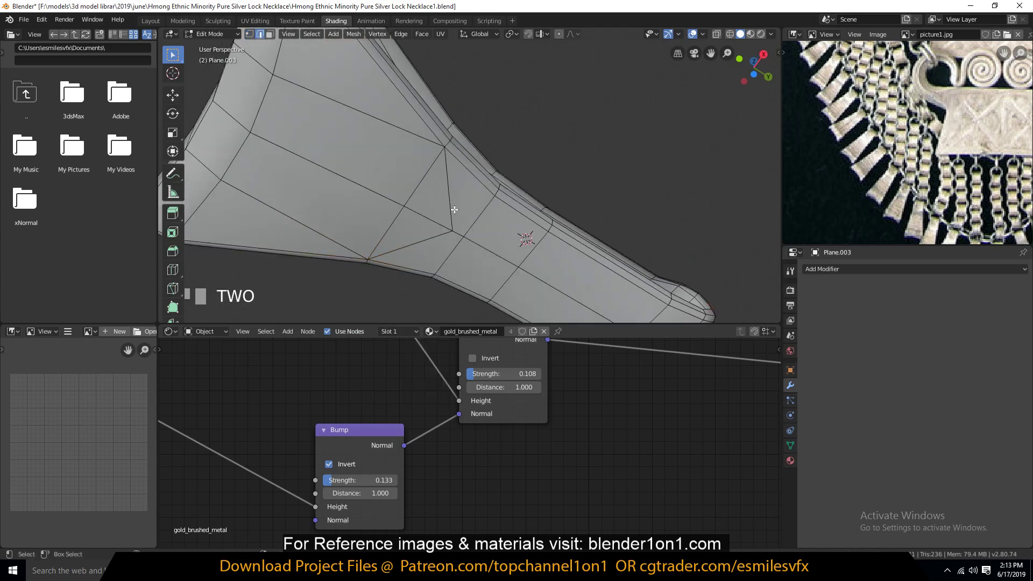
pyautogui.click(433, 233)
pyautogui.hotkey('ctrl', 'x')
# Merge the middle vertex at the start of the underside flare into the neighbouring outer side vertex.
pyautogui.press('1')
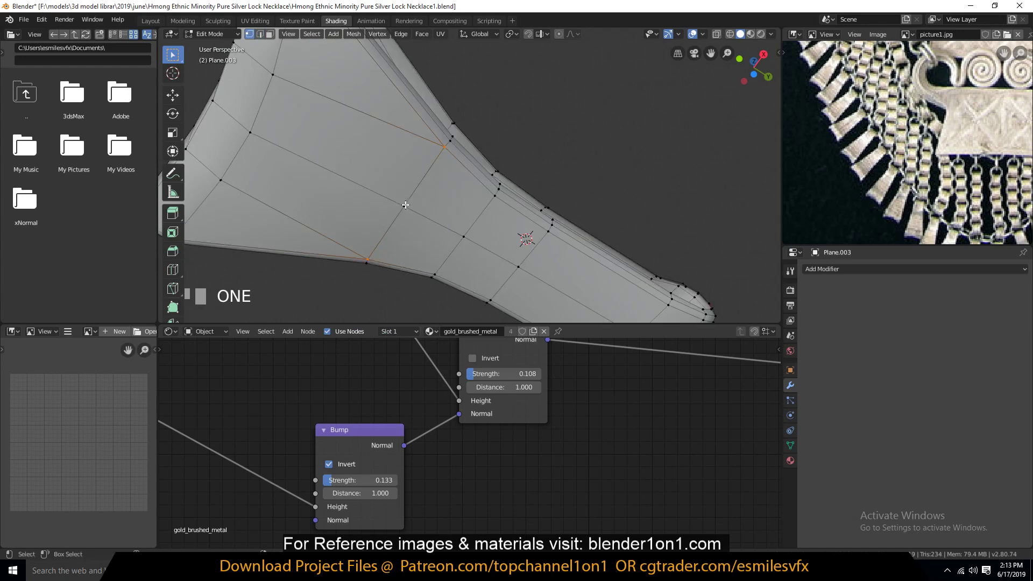
pyautogui.click(382, 241)
pyautogui.keyDown('shift'); pyautogui.click(367, 260); pyautogui.keyUp('shift')
pyautogui.rightClick(399, 247)
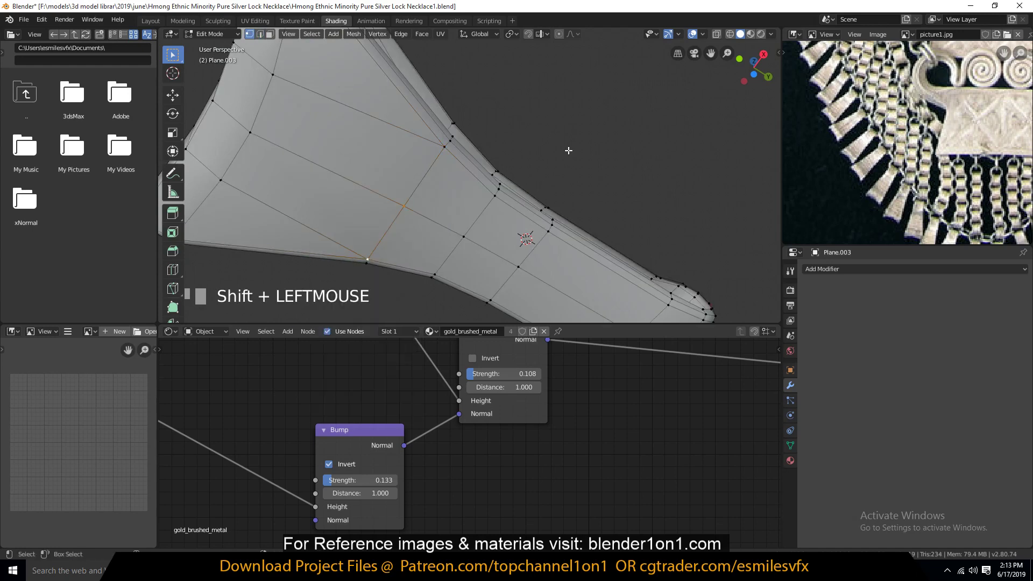
pyautogui.hotkey('alt', 'm')
pyautogui.click(543, 153)
# Dissolve the remaining lengthwise middle edge loop along the pendant's neck and save the file.
pyautogui.press('2')
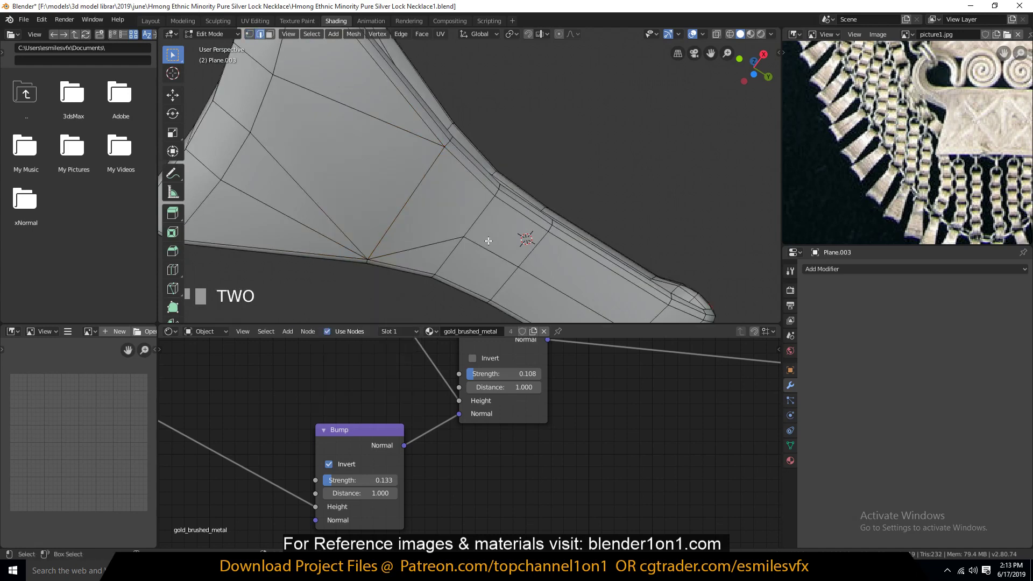
pyautogui.keyDown('alt'); pyautogui.click(485, 250); pyautogui.keyUp('alt')
pyautogui.press('`')
pyautogui.moveTo(496, 274); pyautogui.dragTo(508, 169, button='middle')
pyautogui.press('Tab')
pyautogui.press('`')
pyautogui.hotkey('ctrl', 's')
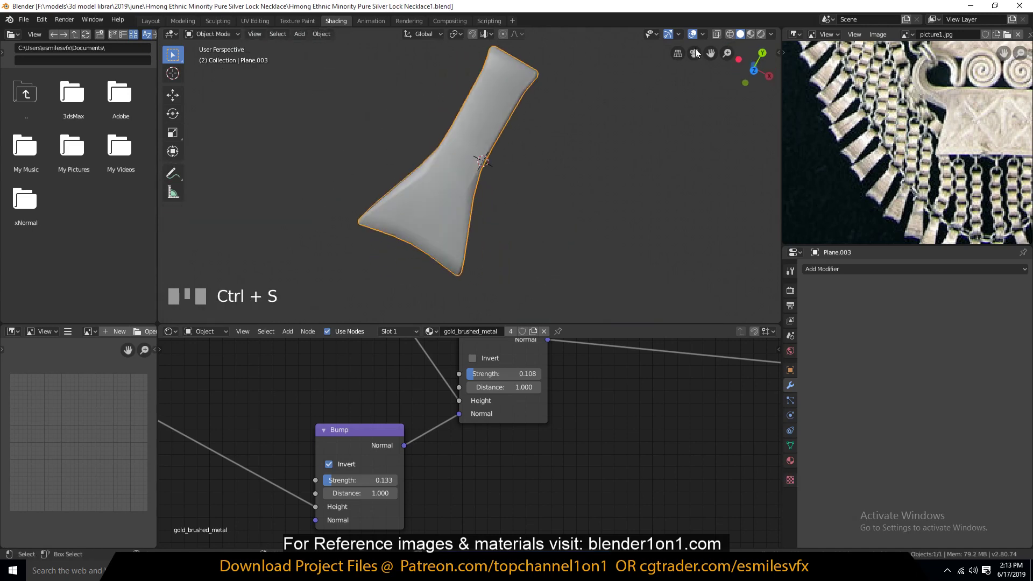
# Switch the viewport to LookDev shading to display the pendant's brushed metal material.
pyautogui.press('`')
pyautogui.moveTo(555, 66)
pyautogui.mouseDown(button='middle')
pyautogui.moveTo(600, 53)
pyautogui.moveTo(612, 93)
pyautogui.mouseUp(button='middle')
pyautogui.click(749, 34)
pyautogui.press('`')
# Unwrap the entire pendant mesh and save the file in Object Mode.
pyautogui.press('Tab')
pyautogui.press('a')
pyautogui.press('u')
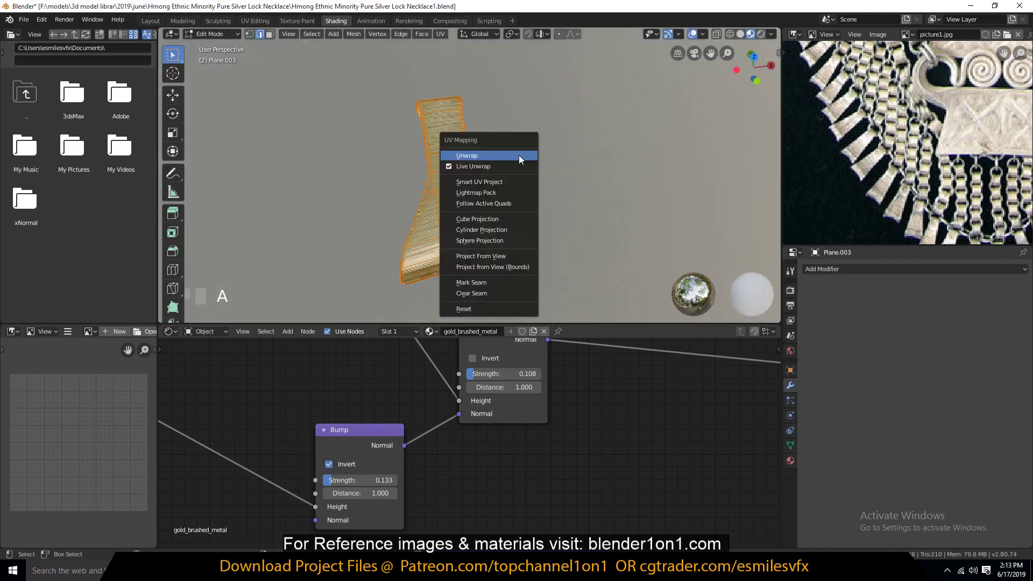
pyautogui.click(519, 155)
pyautogui.press('Tab')
pyautogui.press('`')
pyautogui.moveTo(519, 155); pyautogui.dragTo(473, 160, button='middle')
pyautogui.hotkey('ctrl', 's')
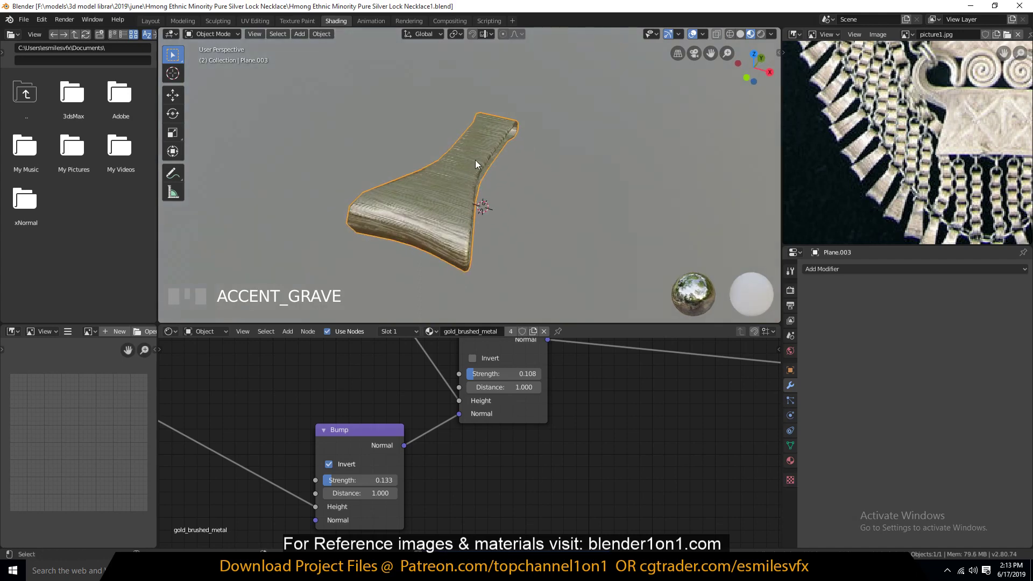
# Unhide the other necklace objects, select only the pendant in top view, and save the file.
pyautogui.hotkey('alt', 'h')
pyautogui.hotkey('alt', 'a')
pyautogui.click(476, 159)
pyautogui.press('KP_7')
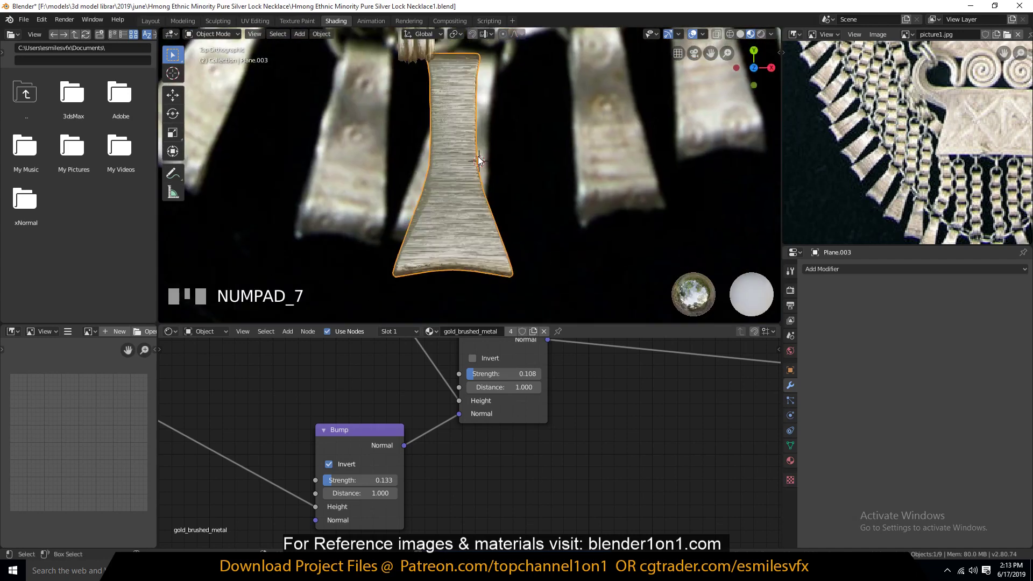
pyautogui.keyDown('shift'); pyautogui.moveTo(486, 127); pyautogui.dragTo(479, 155, button='middle'); pyautogui.keyUp('shift')
pyautogui.hotkey('ctrl', 's')
pyautogui.click(462, 116)
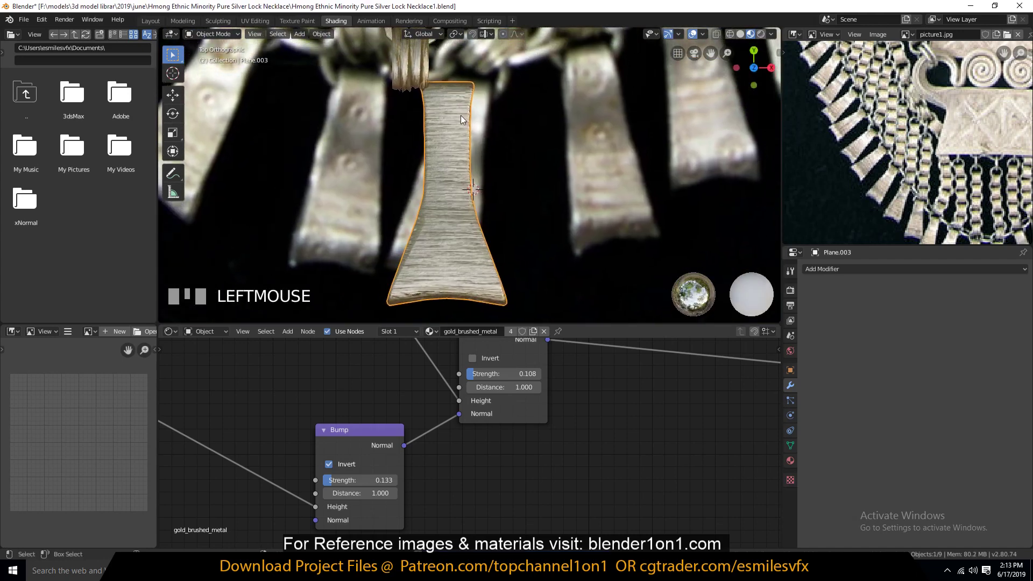
# Move the pendant away from the chain to leave room for a connecting ring above its narrow end.
pyautogui.press('g')
pyautogui.click(548, 153)
pyautogui.keyDown('shift'); pyautogui.moveTo(523, 121); pyautogui.dragTo(459, 209, button='middle'); pyautogui.keyUp('shift')
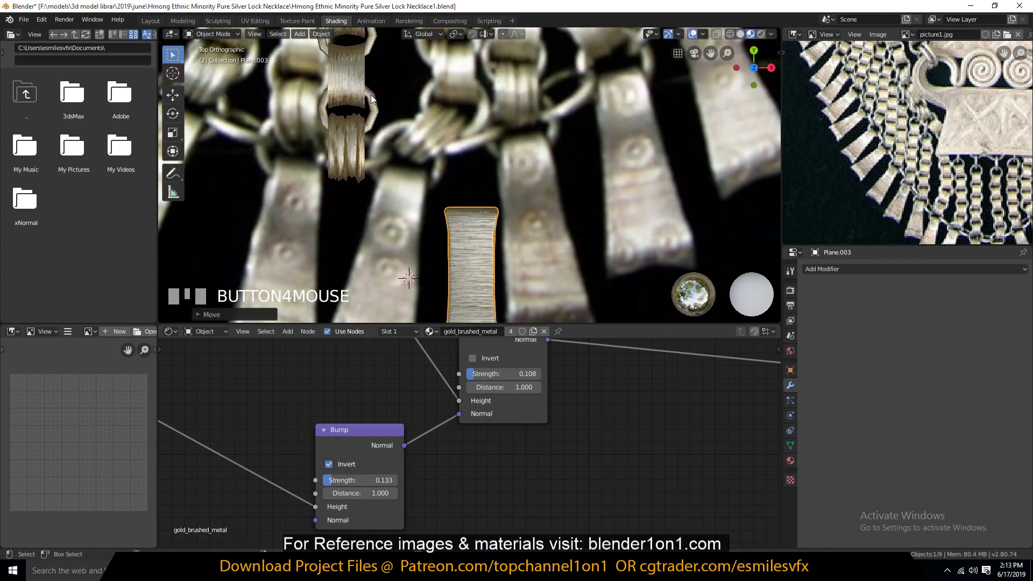
# In the chain mesh, duplicate the last round ring and place the copy just above the pendant's narrow end.
pyautogui.click(371, 98)
pyautogui.press('Tab')
pyautogui.click(380, 108)
pyautogui.press('l')
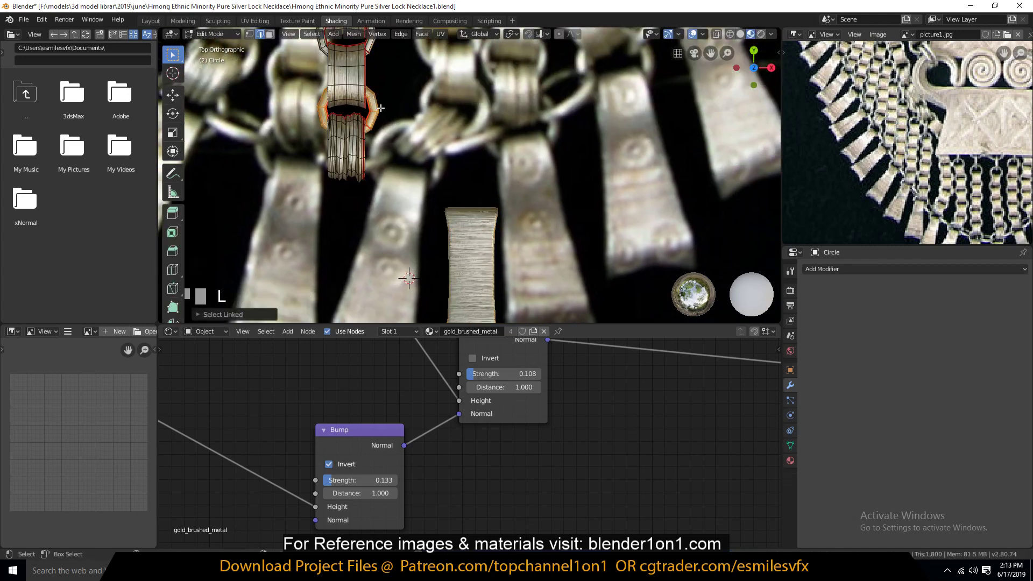
pyautogui.hotkey('shift', 'd')
pyautogui.click(515, 156)
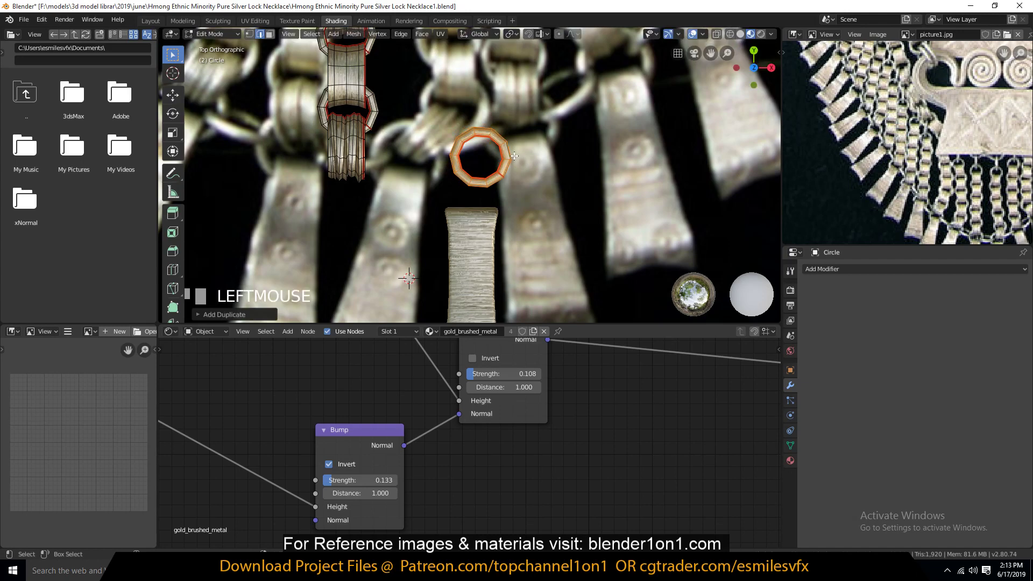
# Separate the duplicated ring into its own object and move it so it overlaps the pendant's narrow end.
pyautogui.press('p')
pyautogui.click(514, 157)
pyautogui.press('Tab')
pyautogui.click(505, 168)
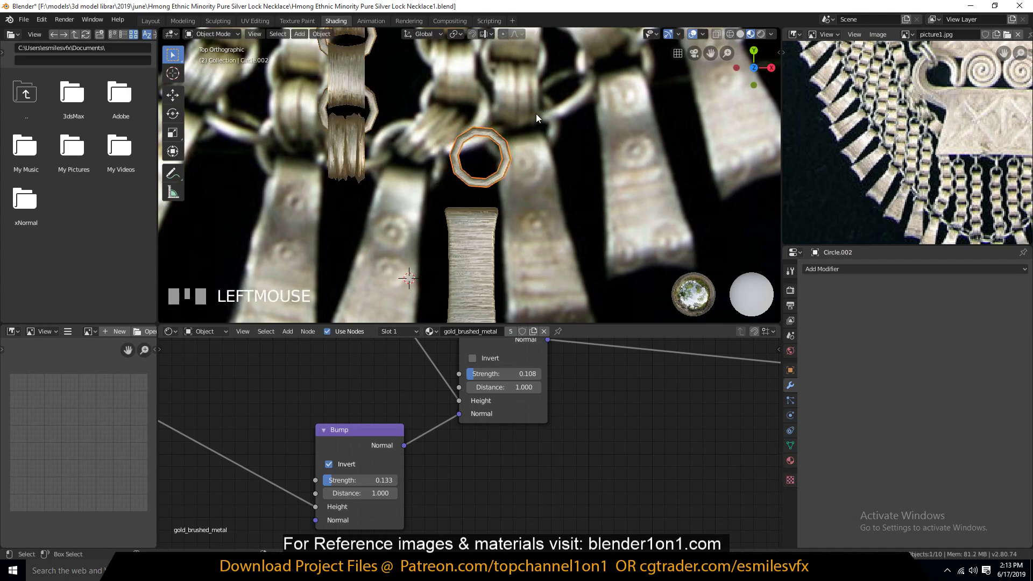
pyautogui.press('g')
pyautogui.click(524, 170)
pyautogui.scroll(2, 525, 172)
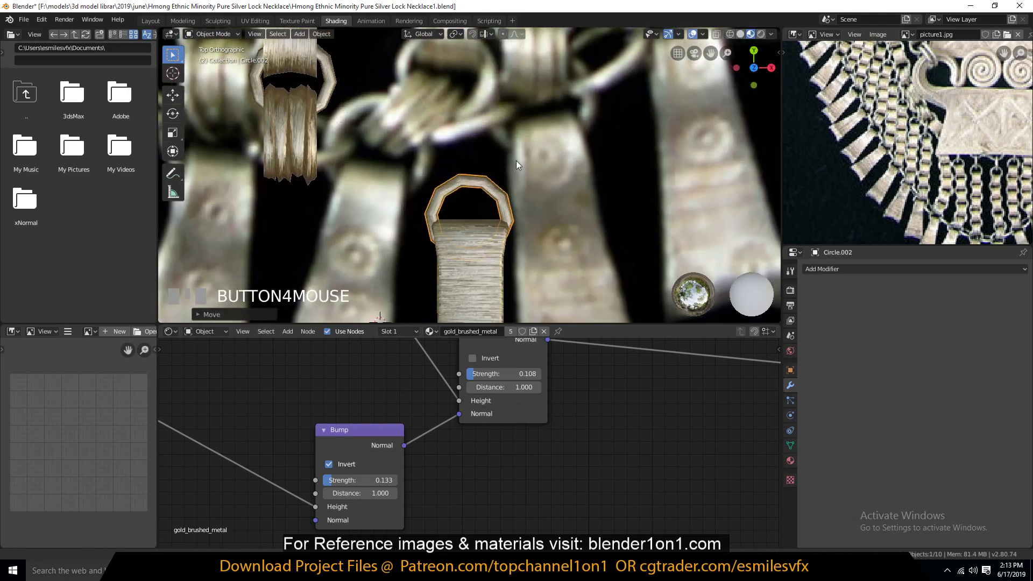
# Thin the separated ring's wire by applying Shrink/Fatten to its whole mesh.
pyautogui.keyDown('shift'); pyautogui.moveTo(516, 160); pyautogui.dragTo(470, 145, button='middle'); pyautogui.keyUp('shift')
pyautogui.press('Tab')
pyautogui.press('a')
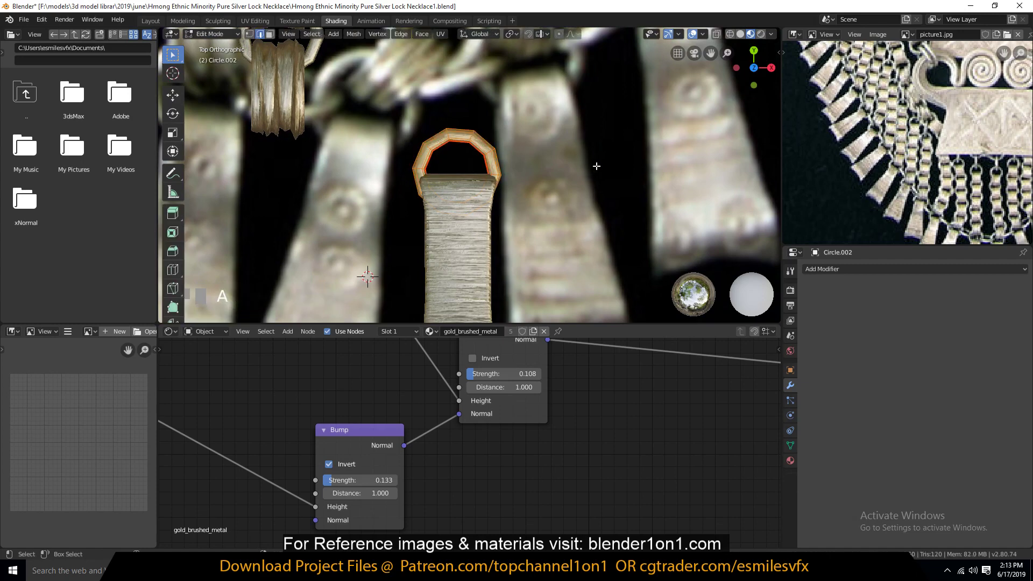
pyautogui.hotkey('alt', 's')
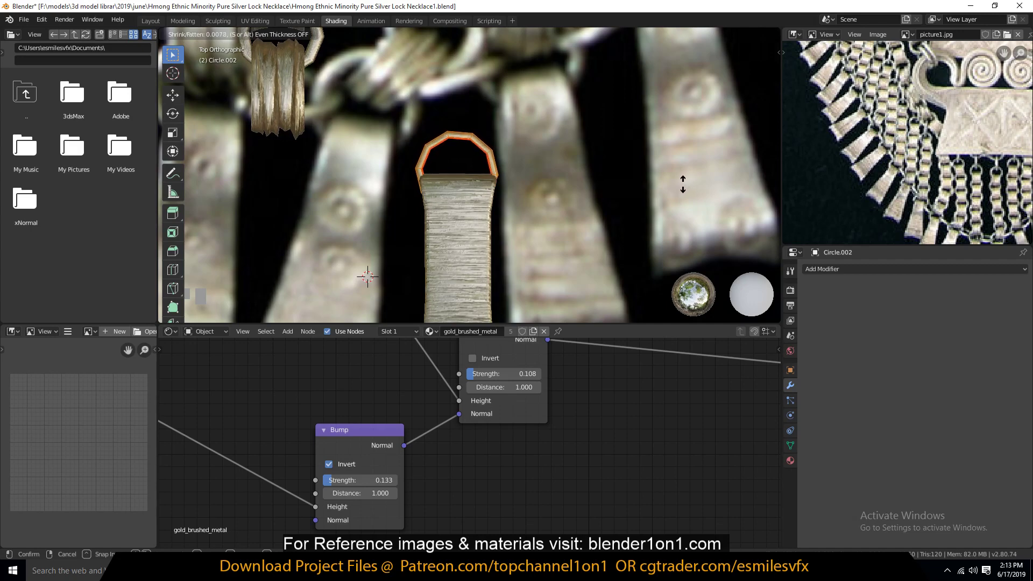
pyautogui.keyDown('shift'); pyautogui.click(682, 184); pyautogui.keyUp('shift')
# Scale the ring up until it is wider than the pendant's neck, adjust its Y scale, and inspect the fit in Object Mode.
pyautogui.scroll(2, 587, 167)
pyautogui.press('s')
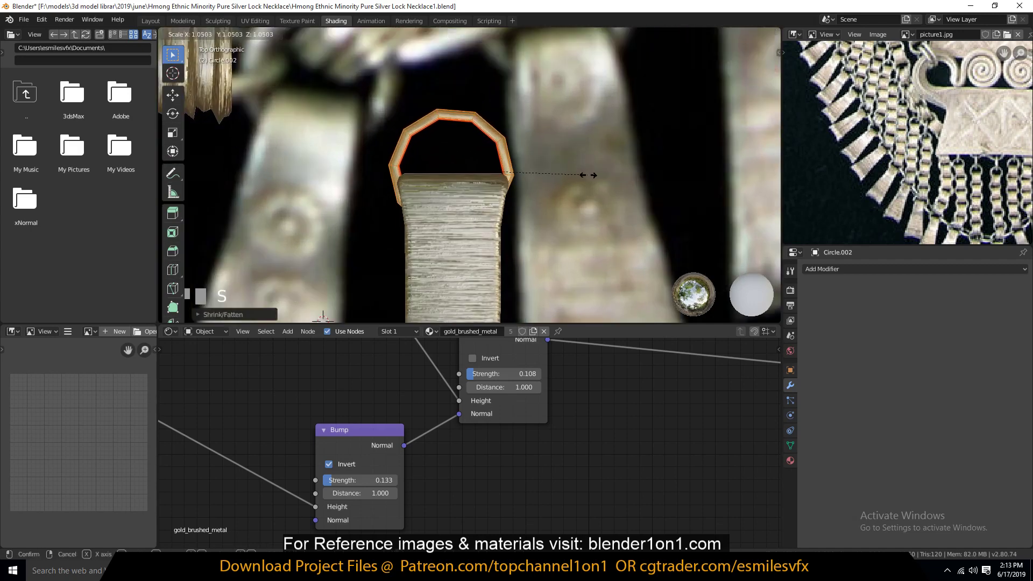
pyautogui.click(614, 175)
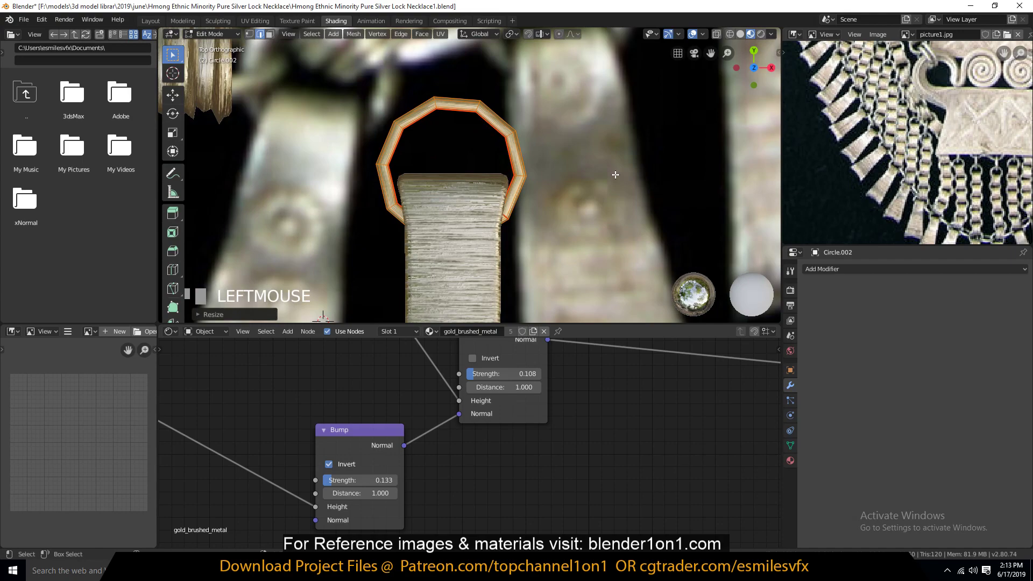
pyautogui.press('s')
pyautogui.press('y')
pyautogui.click(617, 165)
pyautogui.press('`')
pyautogui.moveTo(557, 216); pyautogui.dragTo(475, 180, button='middle')
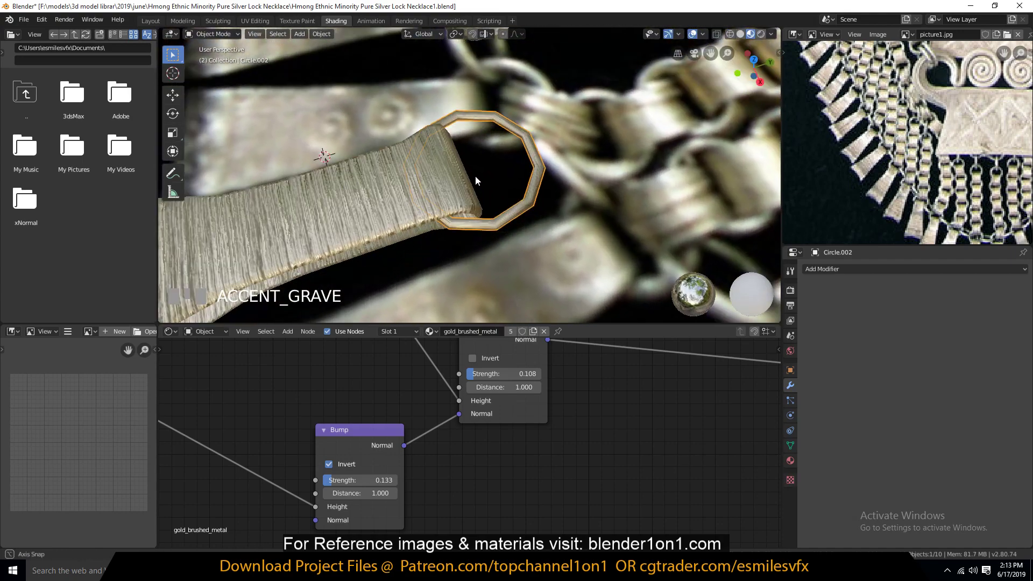
pyautogui.scroll(-3, 476, 176)
pyautogui.press('KP_7')
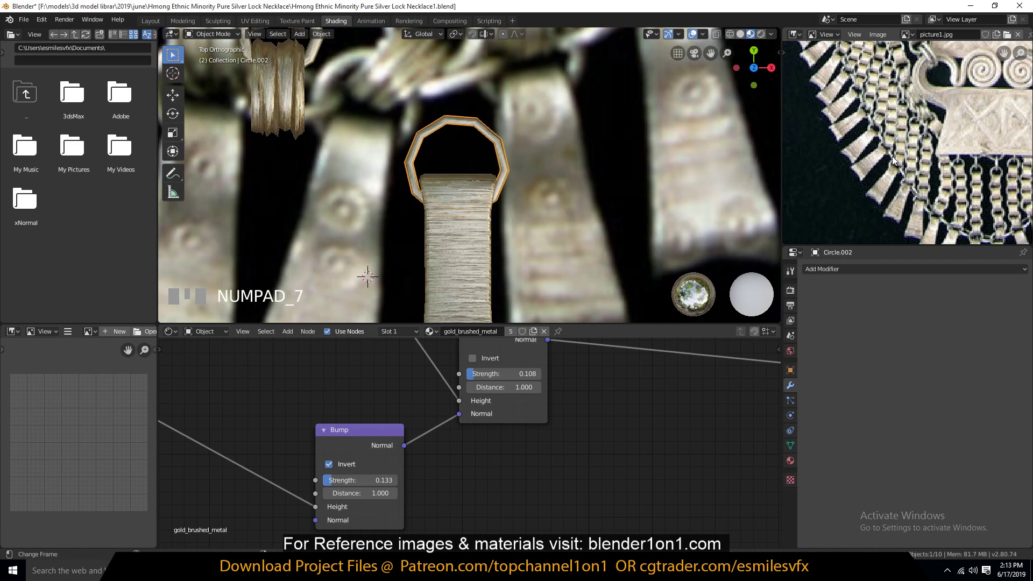
# Duplicate the ring in place within its mesh and rotate the copy 90° around the X axis.
pyautogui.press('Tab')
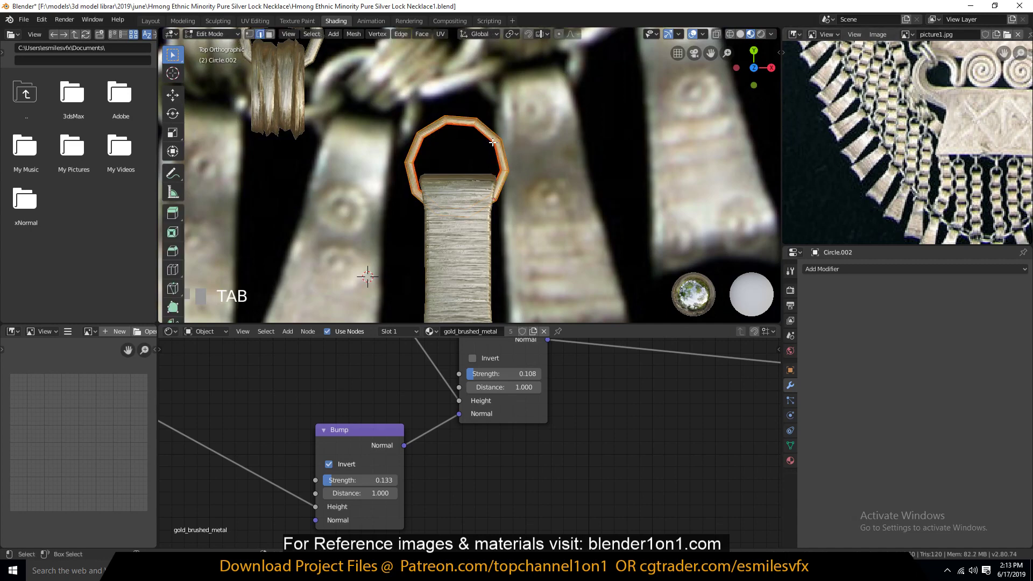
pyautogui.hotkey('shift', 'd')
pyautogui.rightClick(554, 127)
pyautogui.write('rx')
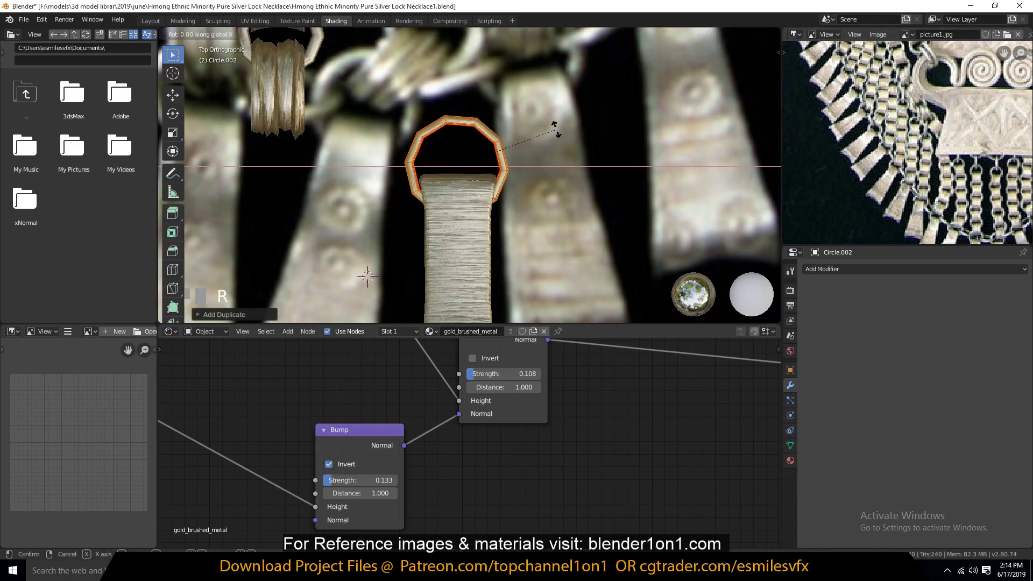
pyautogui.write('90')
pyautogui.press('Return')
# Move the rotated ring copy along the X axis to the outer side of the larger ring.
pyautogui.press('g')
pyautogui.press('x')
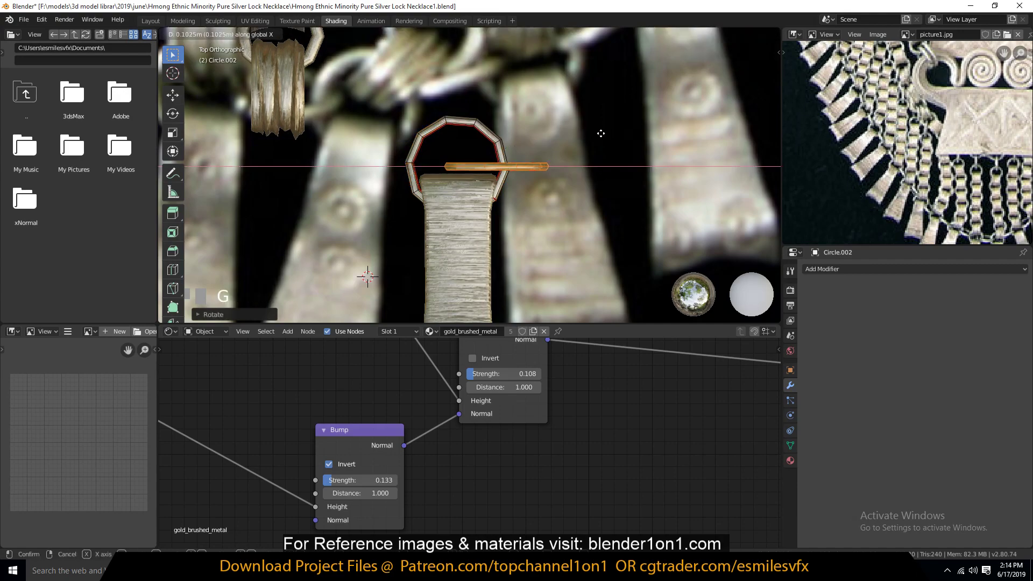
pyautogui.click(627, 162)
pyautogui.press('`')
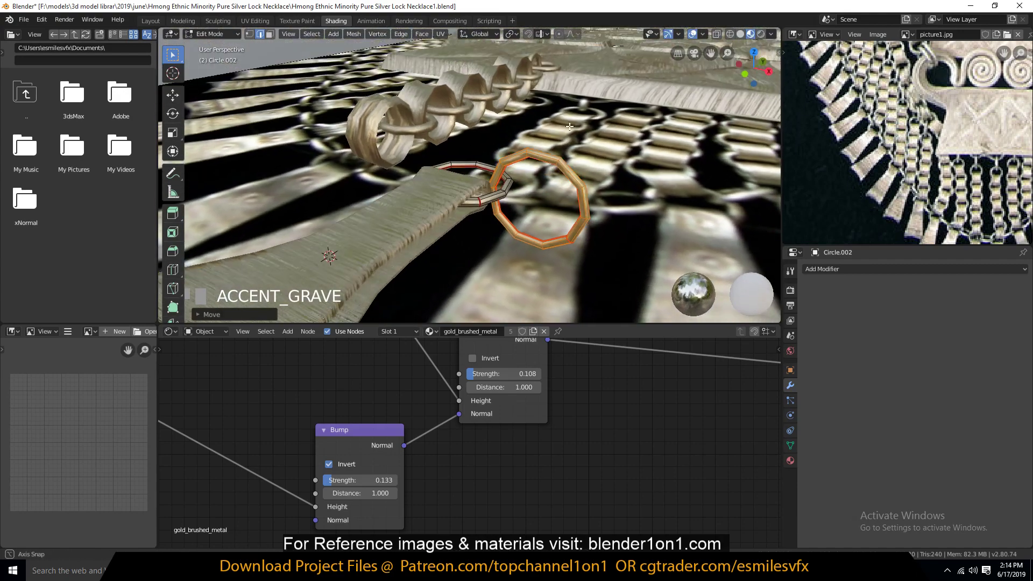
# Scale the ring copy down uniformly and move it so it loops around the larger ring's side.
pyautogui.press('s')
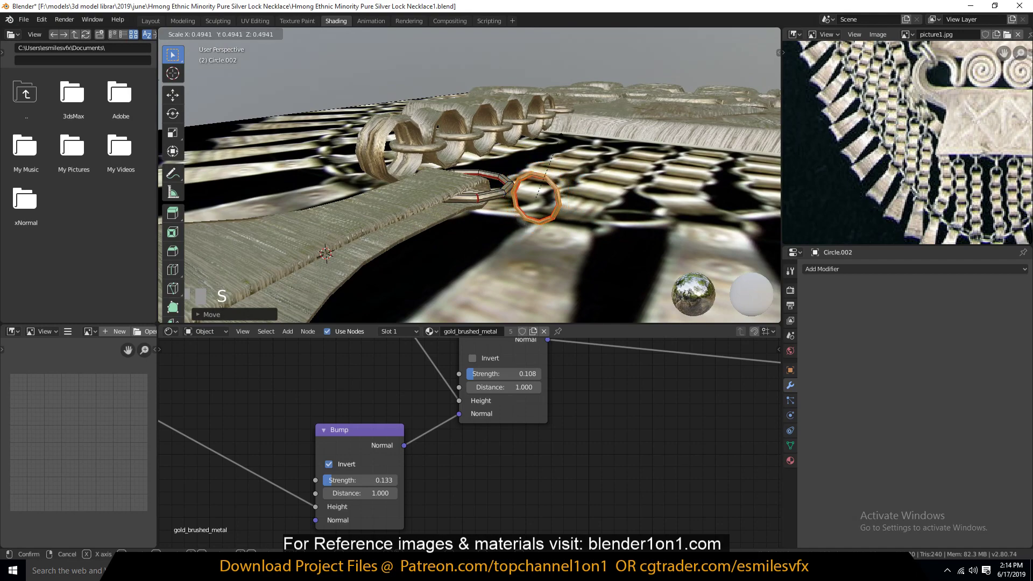
pyautogui.press('z')
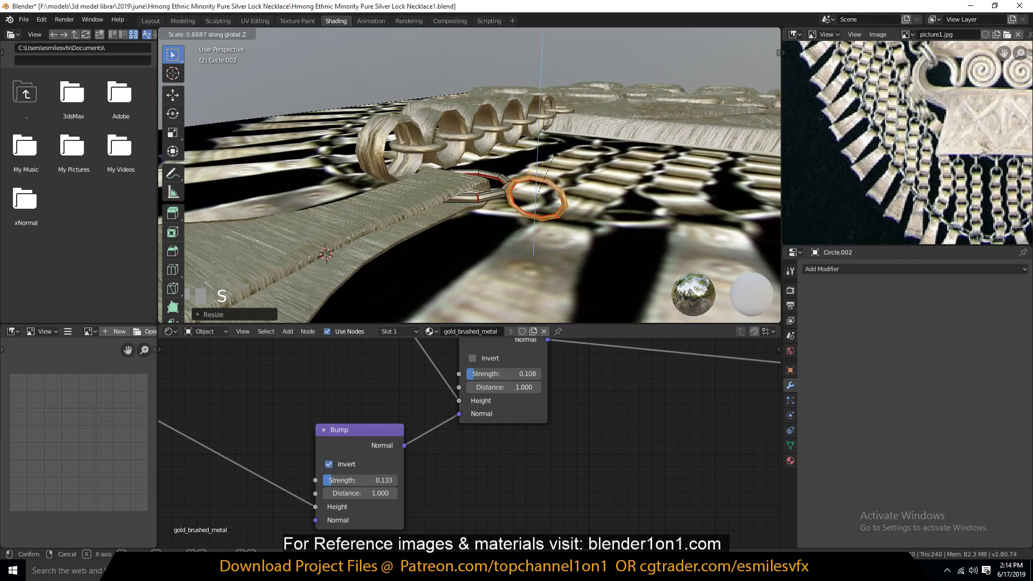
pyautogui.rightClick(562, 141)
pyautogui.press('KP_7')
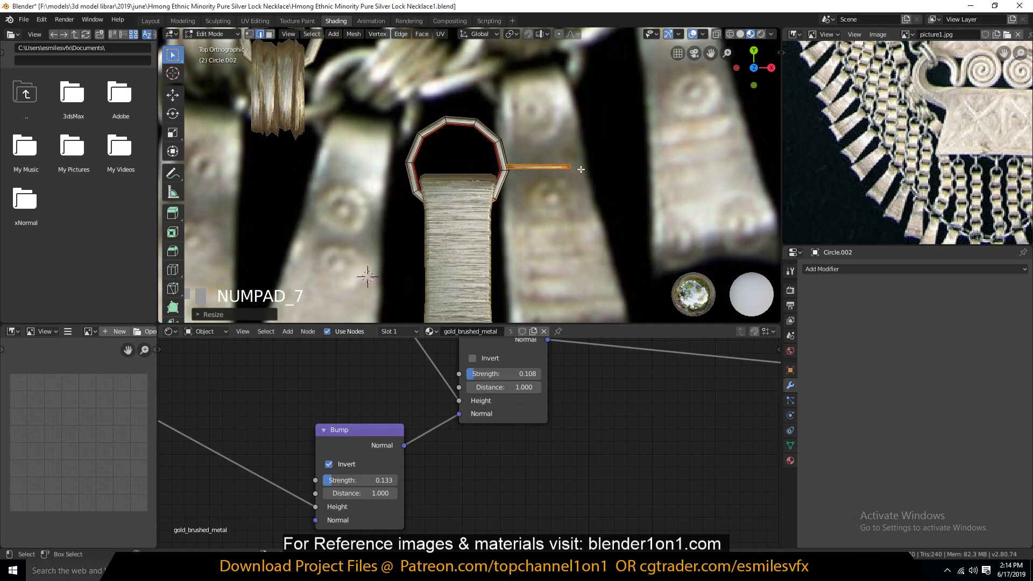
pyautogui.press('g')
pyautogui.click(556, 169)
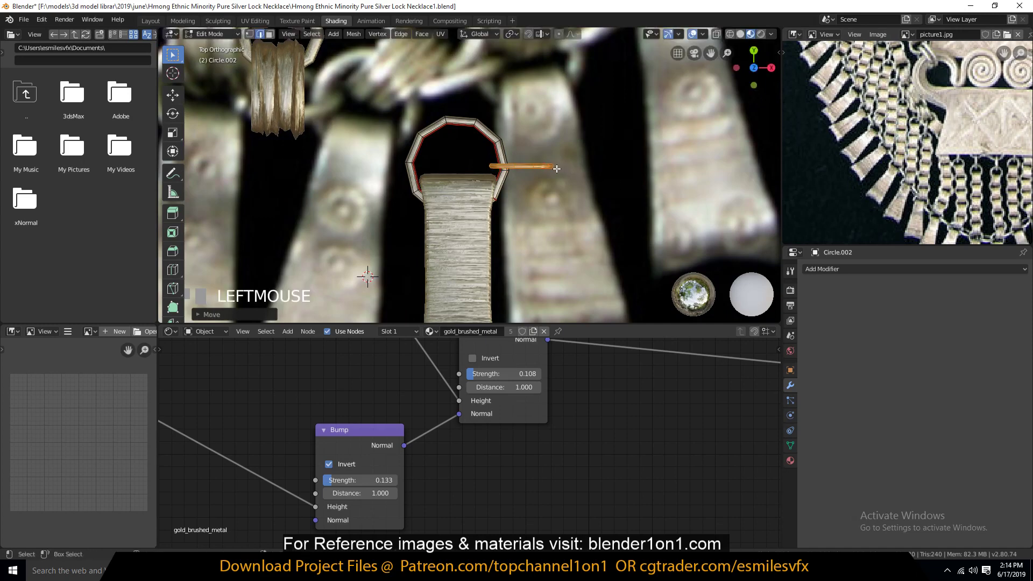
# Thicken the small ring's wire with Shrink/Fatten and return to Object Mode.
pyautogui.hotkey('alt', 's')
pyautogui.keyDown('shift'); pyautogui.click(575, 198); pyautogui.keyUp('shift')
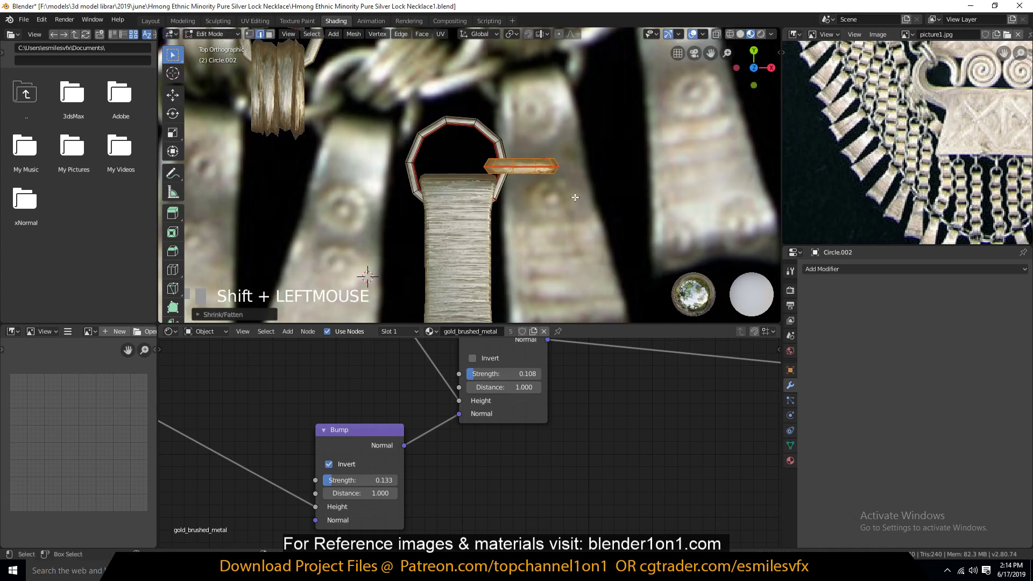
pyautogui.press('`')
pyautogui.hotkey('alt', 's')
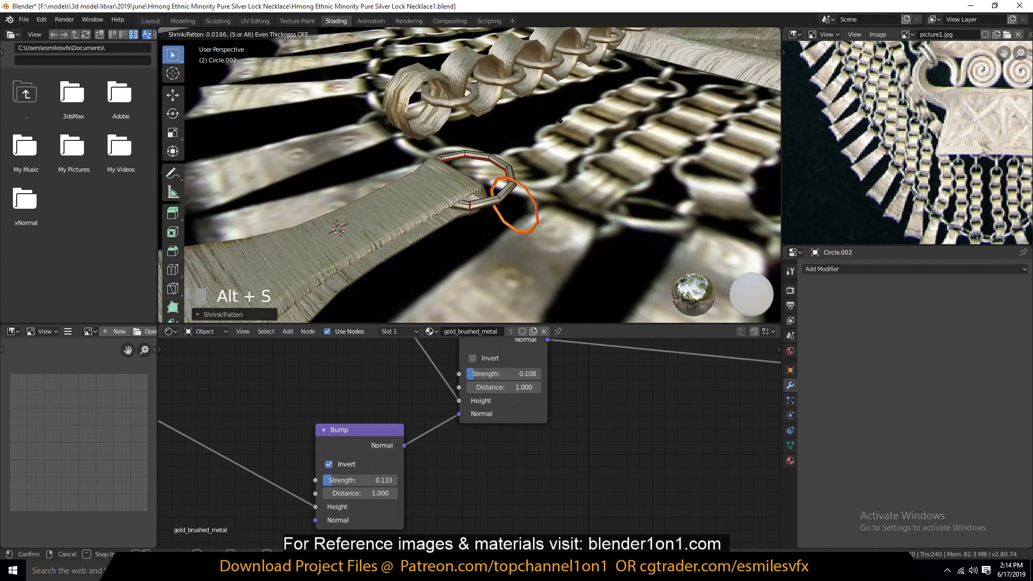
pyautogui.click(560, 123)
pyautogui.press('Tab')
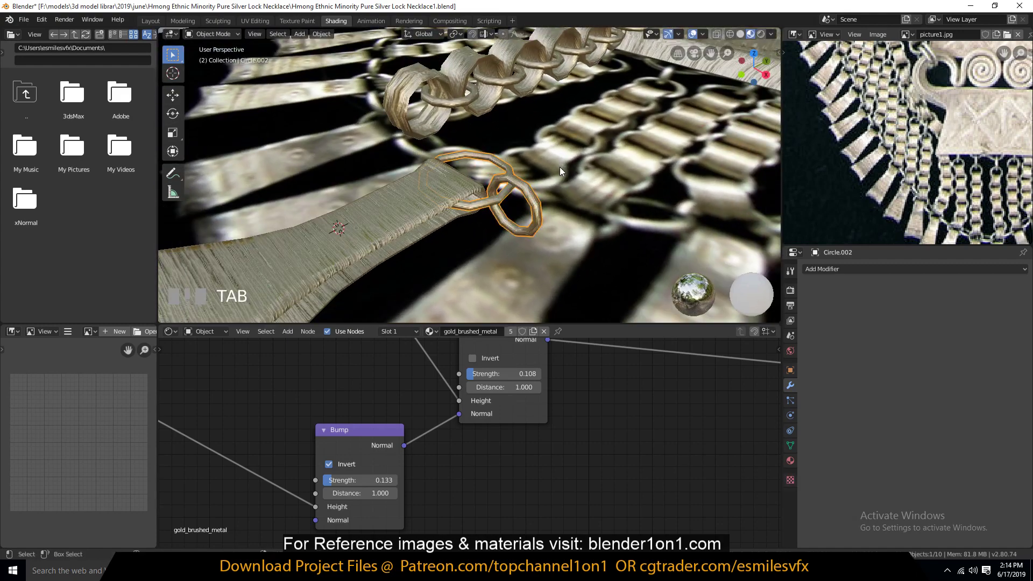
# Turn on X-ray display and rotate the small ring about -23° around the Y axis to align its segments.
pyautogui.press('KP_7')
pyautogui.scroll(2, 554, 172)
pyautogui.press('Tab')
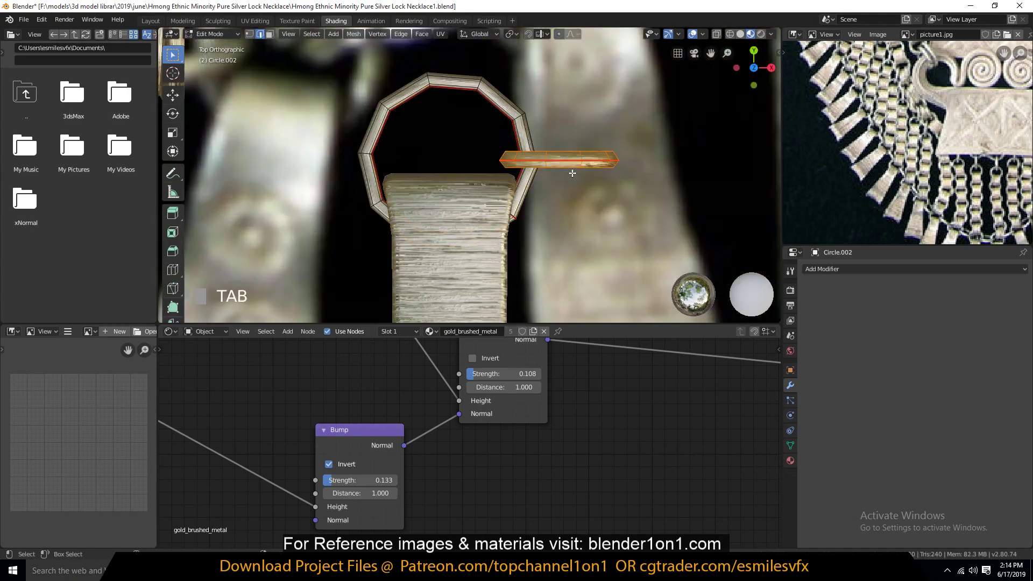
pyautogui.press('KP_1')
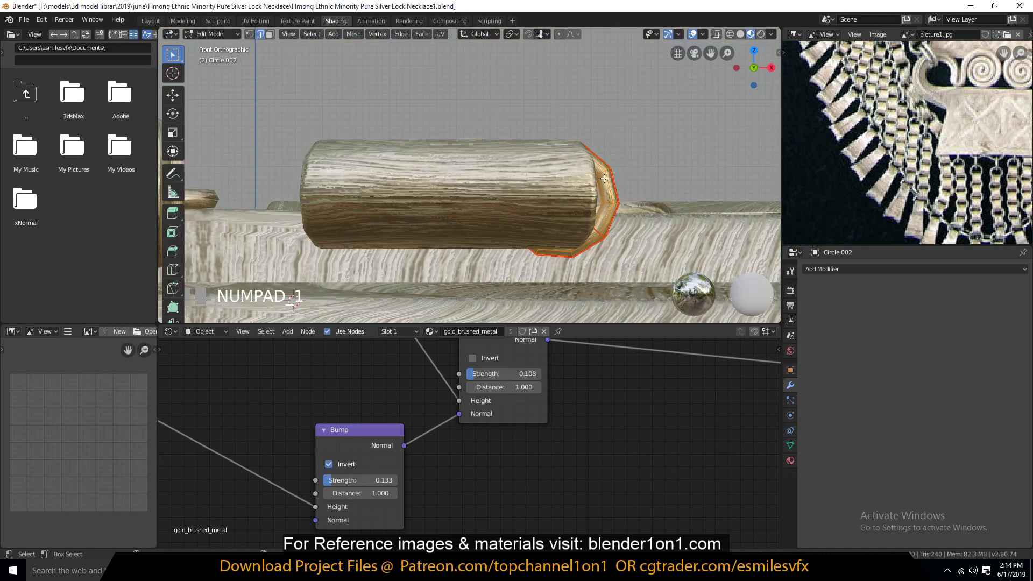
pyautogui.press('KP_7')
pyautogui.scroll(2, 604, 178)
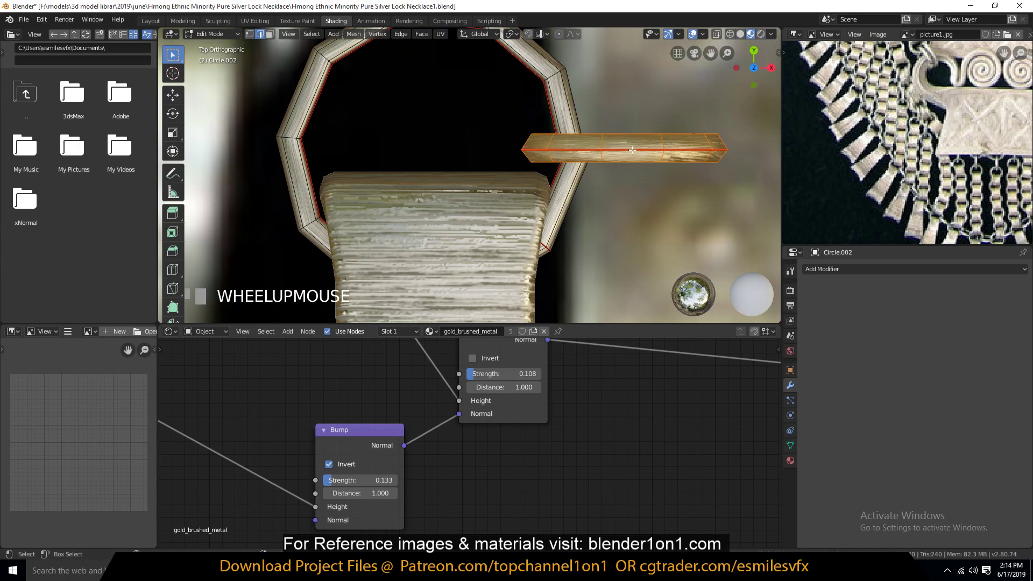
pyautogui.hotkey('alt', 'z')
pyautogui.press('r')
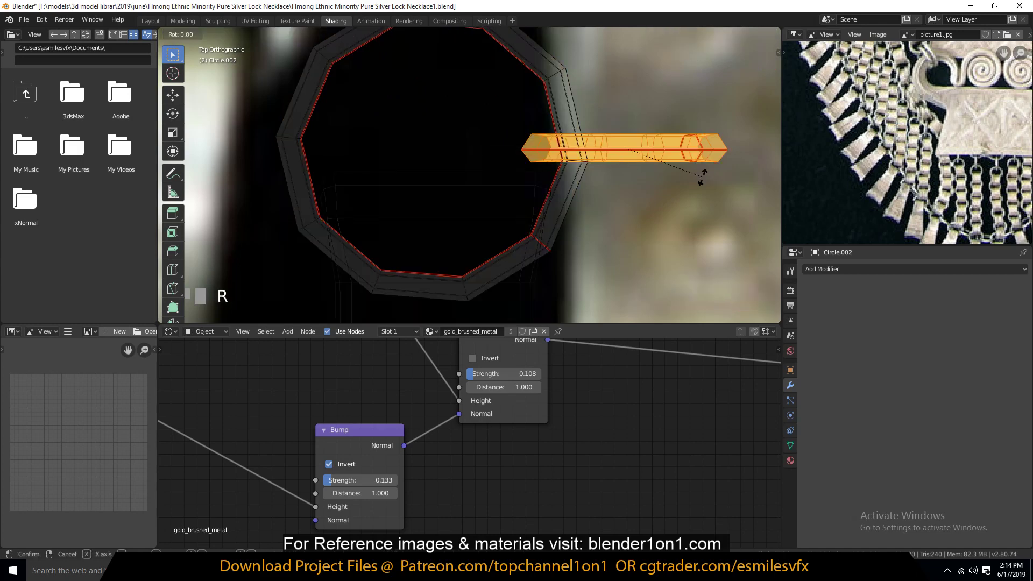
pyautogui.press('y')
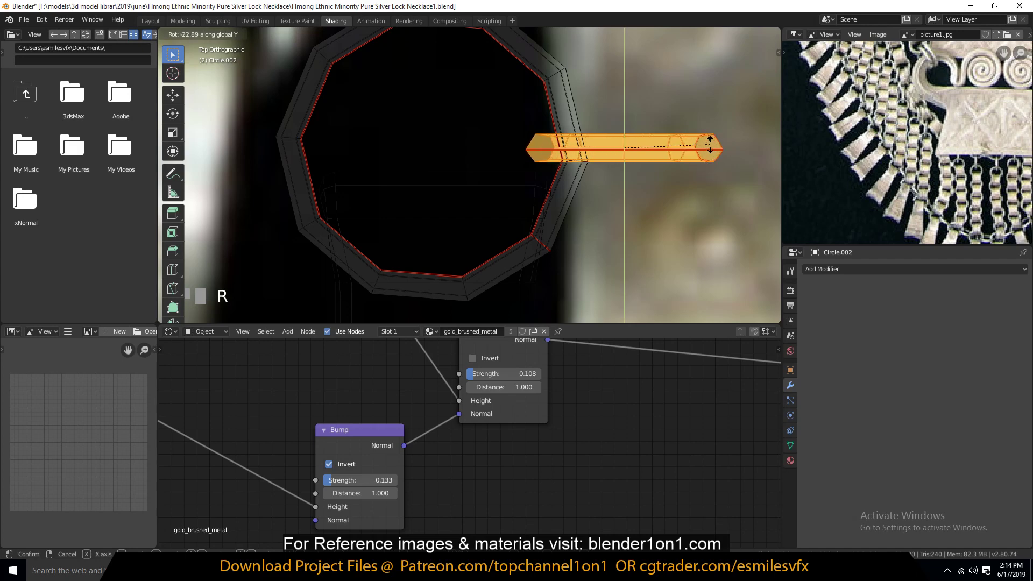
pyautogui.click(711, 143)
# Fine-tune the small ring's rotation around the Y axis so its middle edge loops line up exactly.
pyautogui.scroll(8, 618, 202)
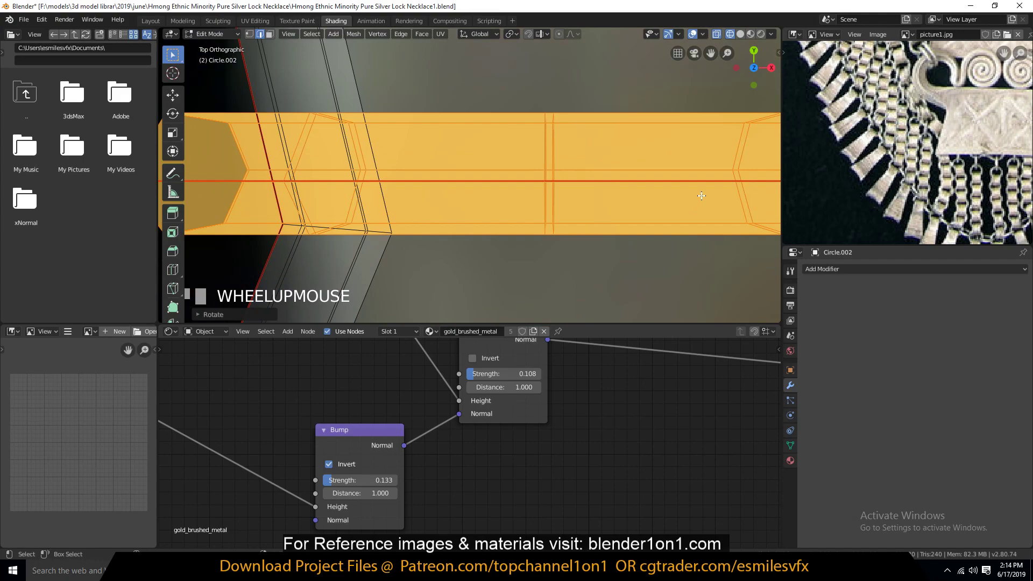
pyautogui.press('r')
pyautogui.press('y')
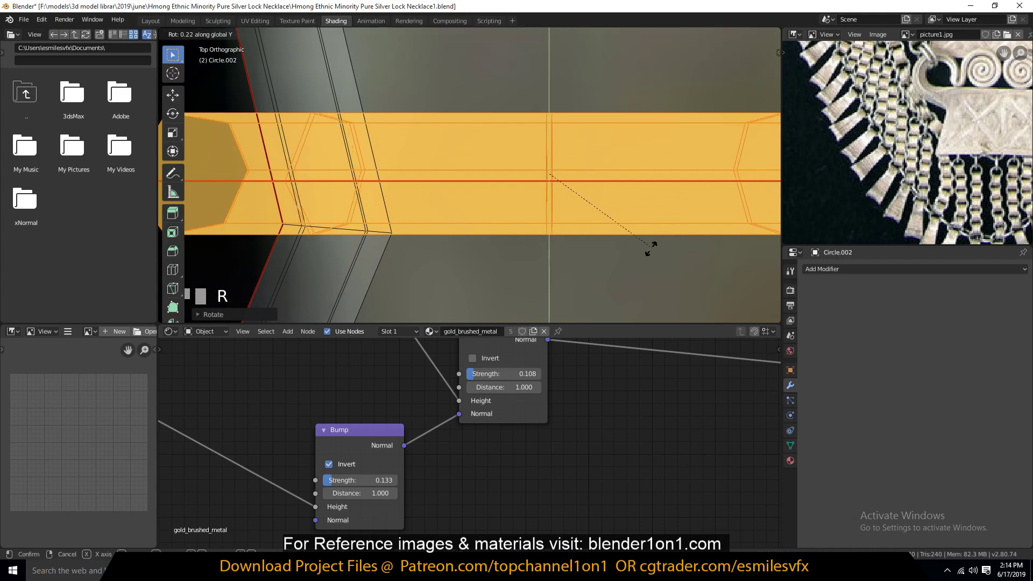
pyautogui.keyDown('shift'); pyautogui.click(629, 259); pyautogui.keyUp('shift')
# In front view, delete the vertices of the small ring's outer half, keeping the half around the larger ring.
pyautogui.press('KP_1')
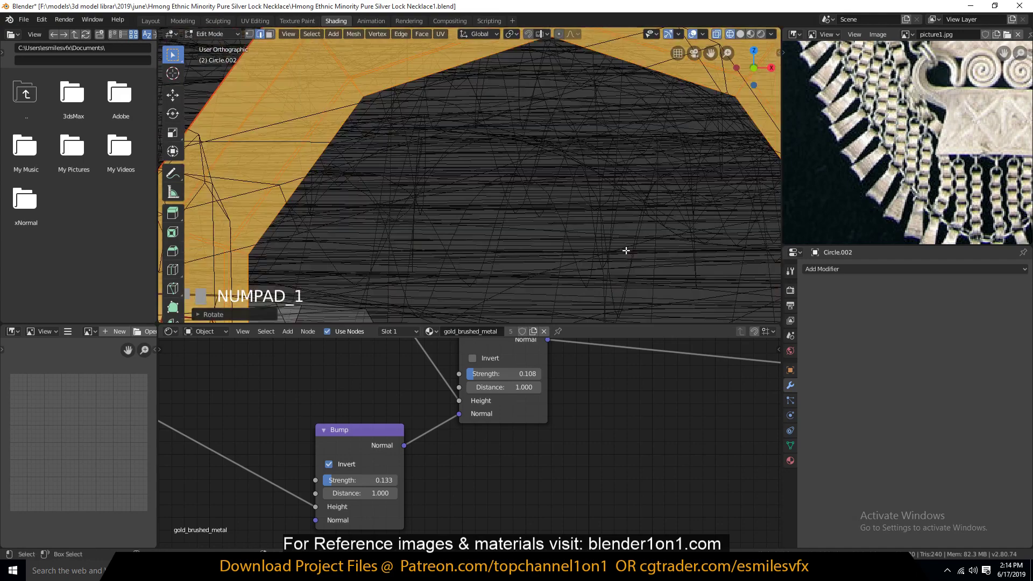
pyautogui.scroll(-5, 612, 225)
pyautogui.press('1')
pyautogui.press('a')
pyautogui.press('a')
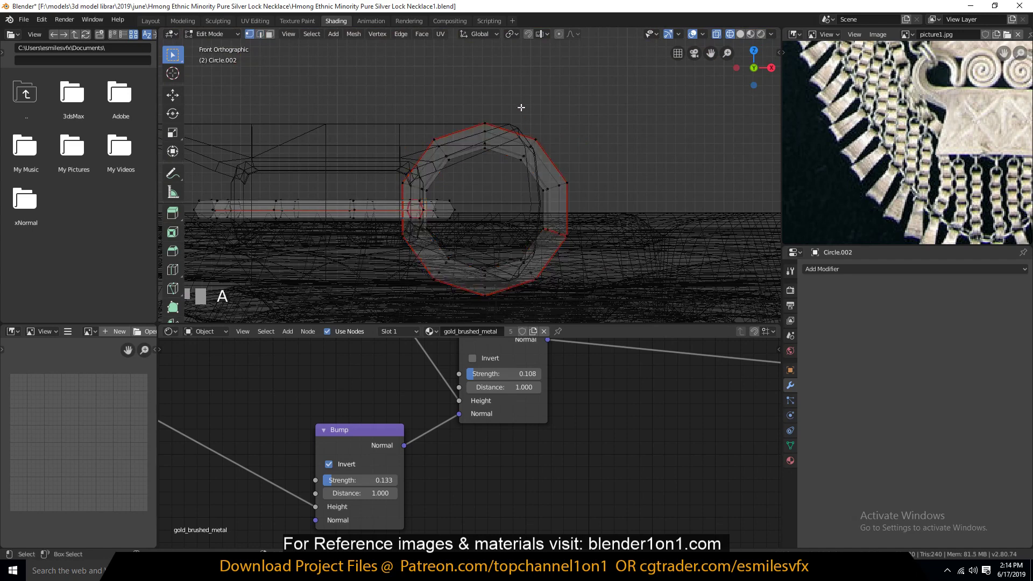
pyautogui.press('b')
pyautogui.moveTo(494, 97); pyautogui.dragTo(618, 276)
pyautogui.press('x')
pyautogui.click(617, 195)
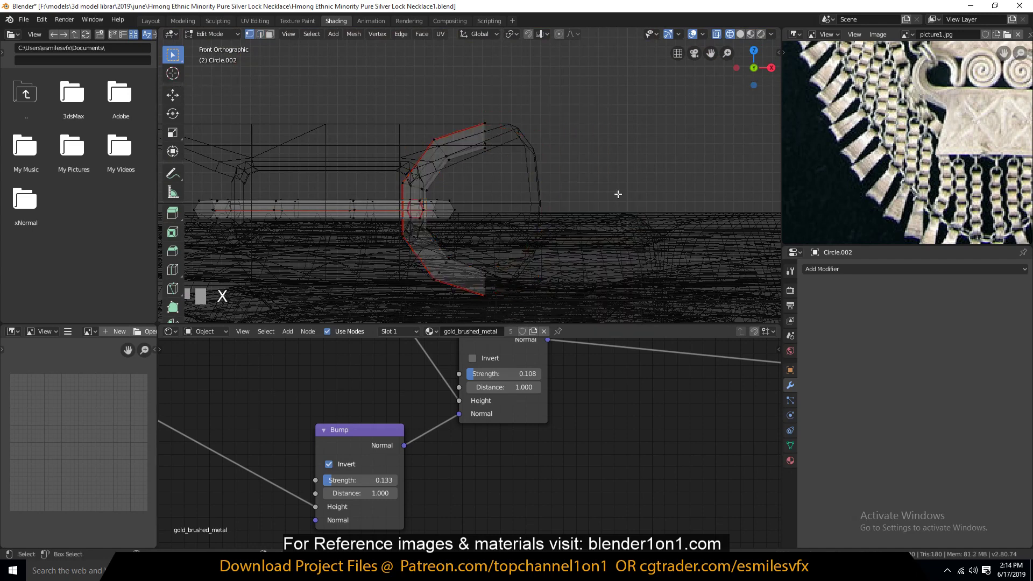
# Duplicate the linked small half ring to the opposite side of the larger ring and mirror the copy along the X axis.
pyautogui.press('KP_7')
pyautogui.scroll(-3, 507, 200)
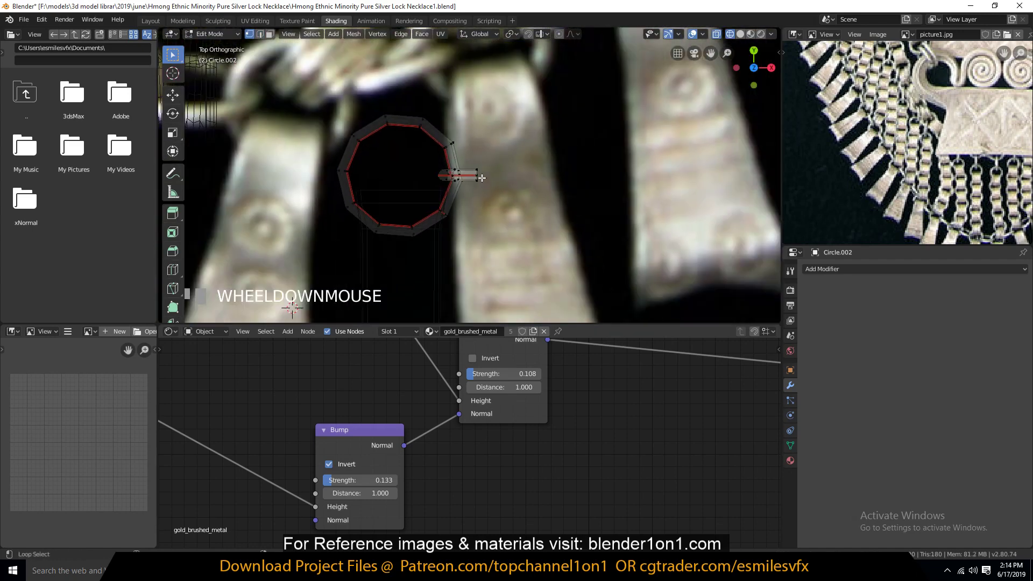
pyautogui.keyDown('alt'); pyautogui.click(482, 178); pyautogui.keyUp('alt')
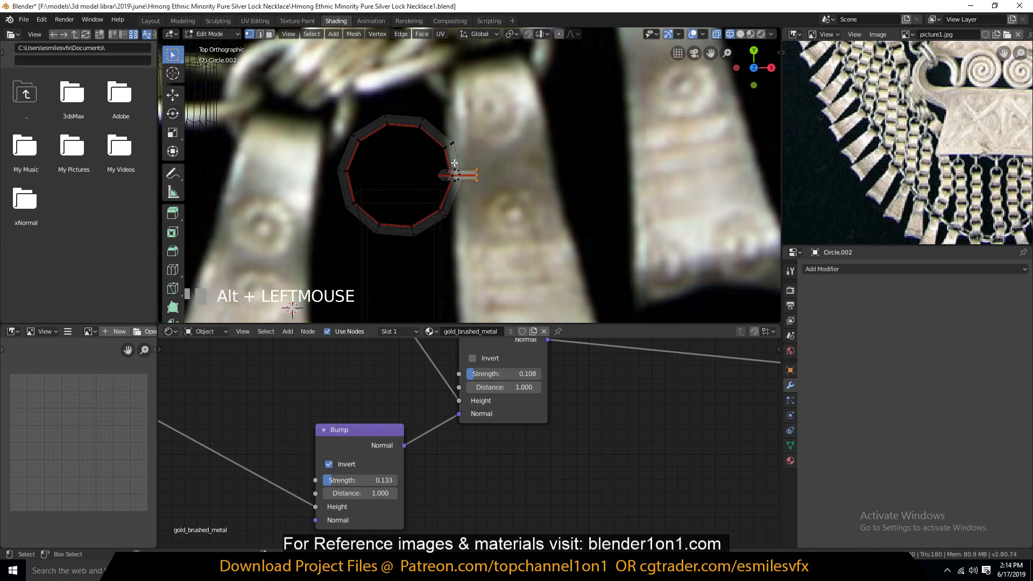
pyautogui.hotkey('ctrl', 'l')
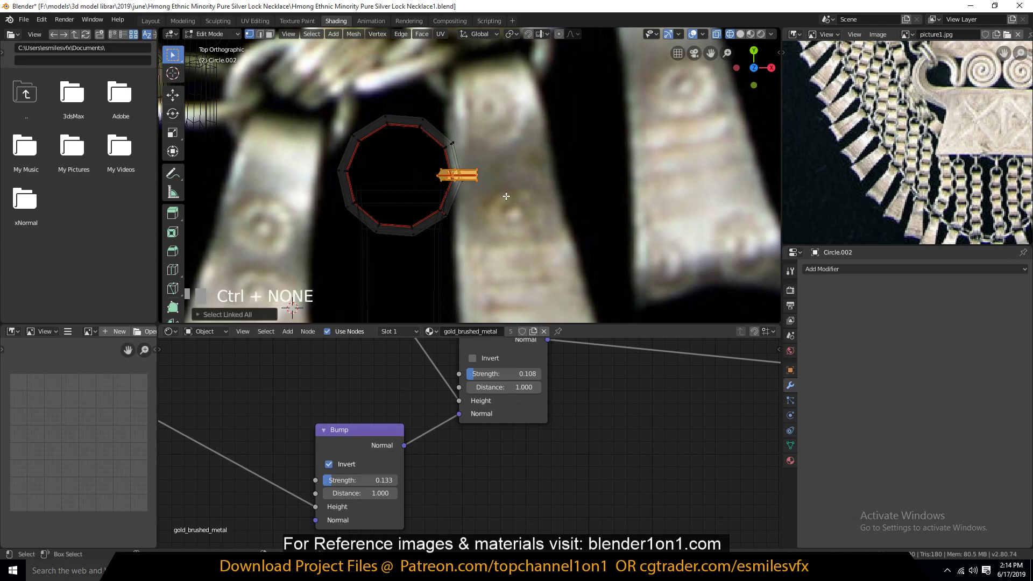
pyautogui.hotkey('shift', 'd')
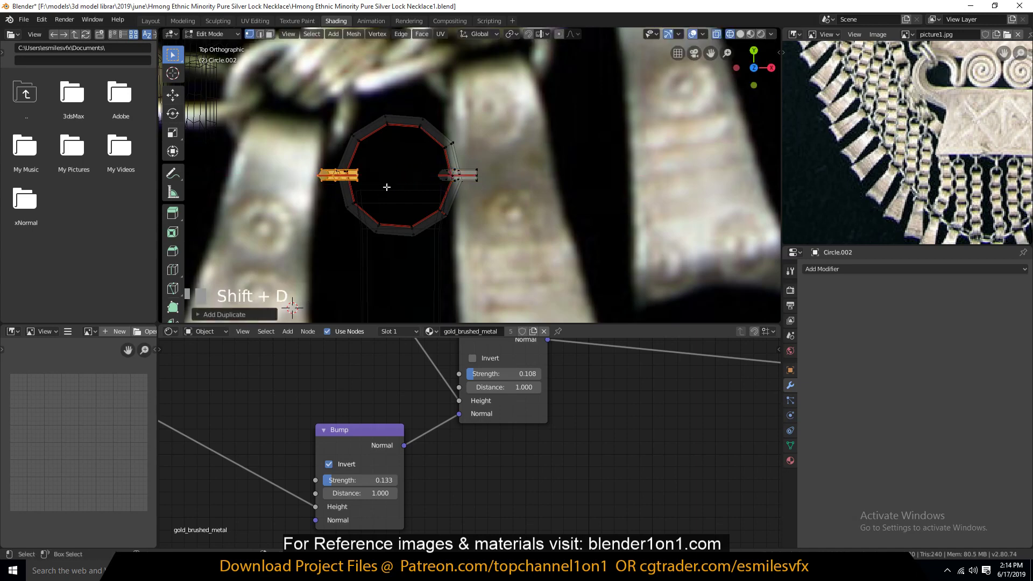
pyautogui.click(387, 186)
pyautogui.hotkey('ctrl', 'm')
pyautogui.press('x')
pyautogui.click(387, 187)
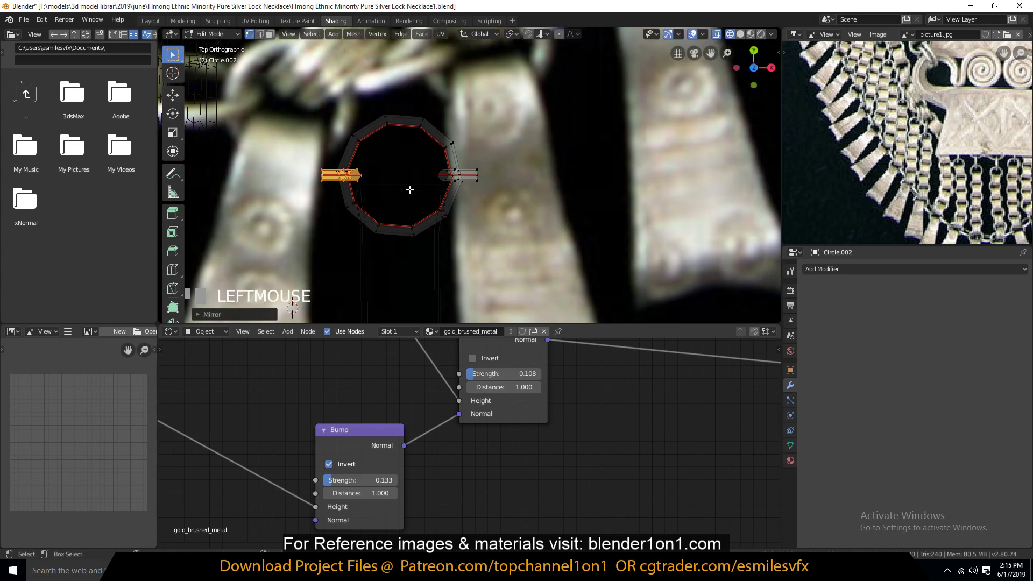
# Return to Object Mode in solid shading and add an Array modifier to the pendant.
pyautogui.press('Tab')
pyautogui.press('z')
pyautogui.click(544, 190)
pyautogui.hotkey('alt', 'a')
pyautogui.press('`')
pyautogui.moveTo(510, 230)
pyautogui.mouseDown(button='middle')
pyautogui.moveTo(546, 193)
pyautogui.moveTo(540, 155)
pyautogui.mouseUp(button='middle')
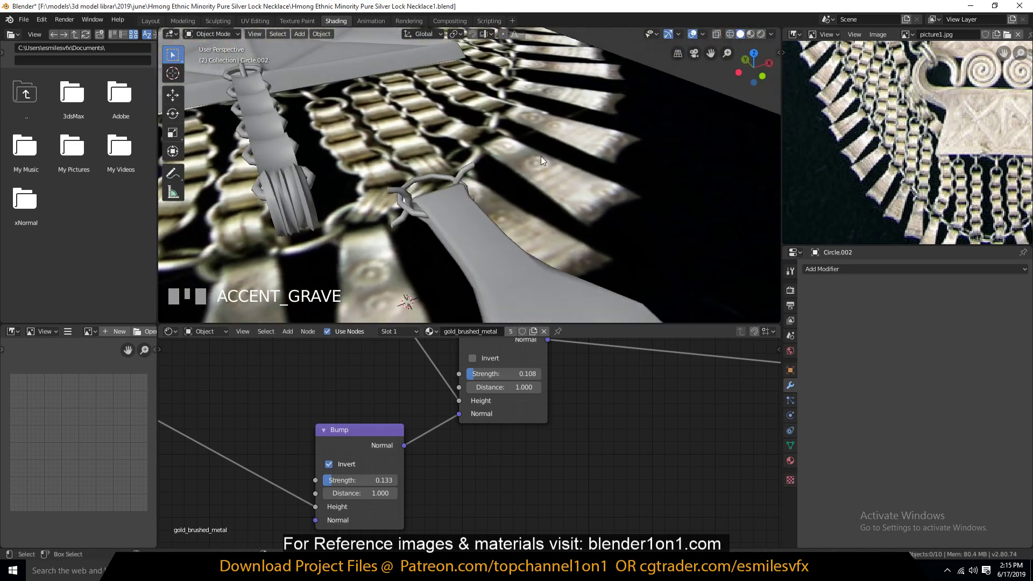
pyautogui.click(439, 227)
pyautogui.click(857, 268)
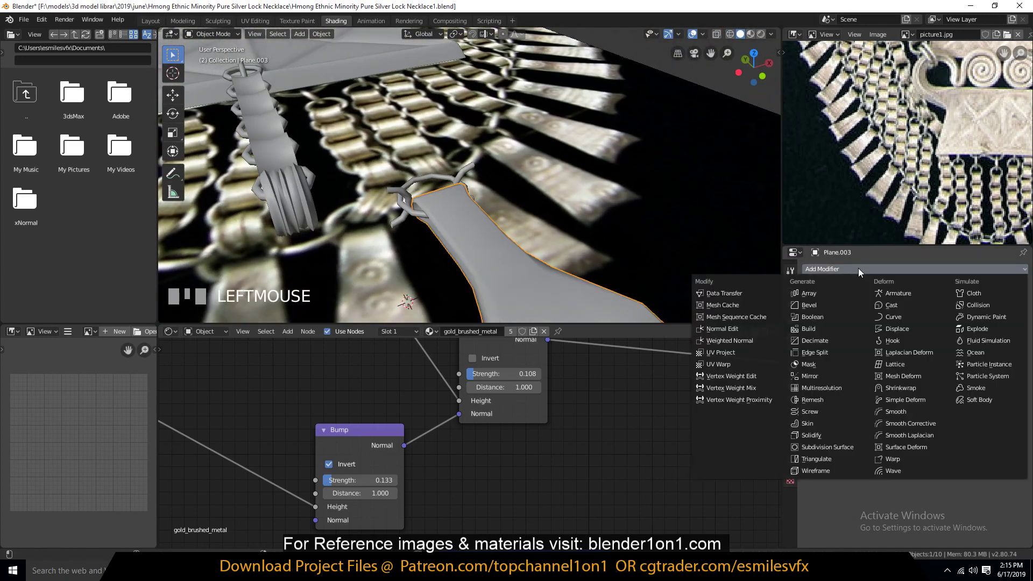
pyautogui.click(840, 294)
# Join the connecting rings into the arrayed pendant so they repeat with it.
pyautogui.press('`')
pyautogui.moveTo(607, 233); pyautogui.dragTo(571, 252, button='middle')
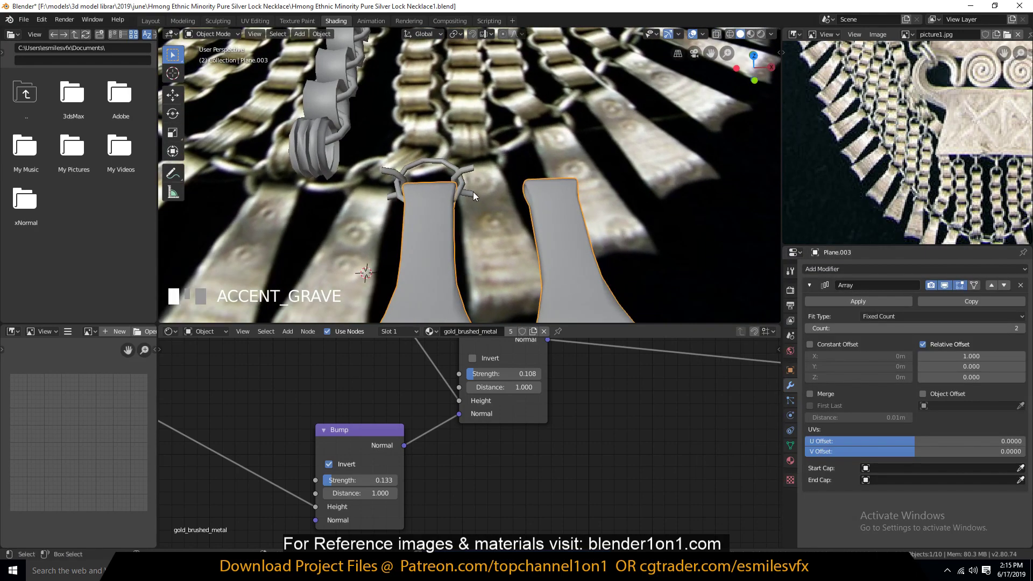
pyautogui.click(459, 179)
pyautogui.keyDown('shift'); pyautogui.click(438, 219); pyautogui.keyUp('shift')
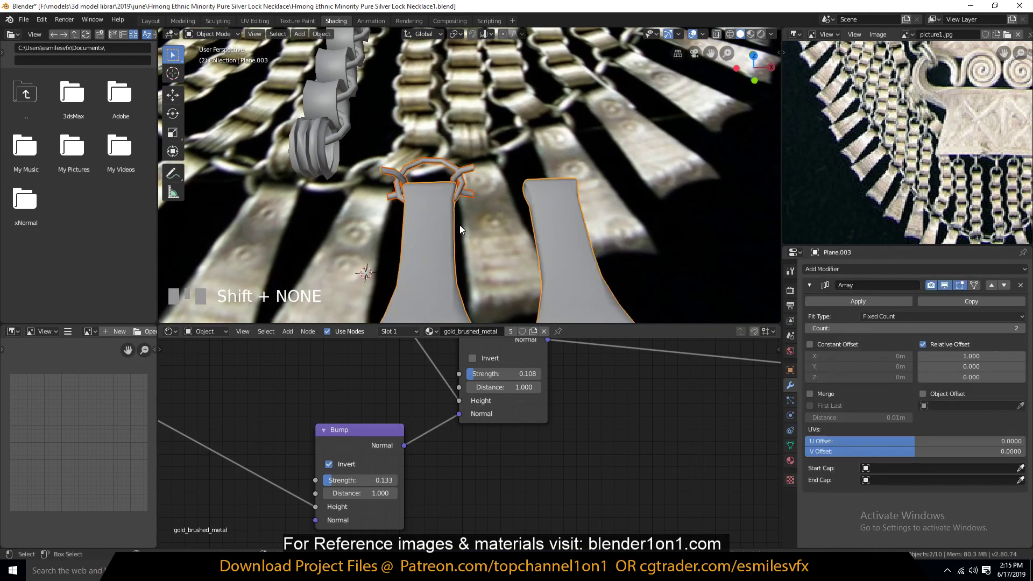
pyautogui.hotkey('ctrl', 'j')
pyautogui.click(473, 225)
# Set the pendant Array's relative X offset to 0.760 in top view.
pyautogui.press('`')
pyautogui.moveTo(473, 226); pyautogui.dragTo(468, 236, button='middle')
pyautogui.scroll(-3, 470, 235)
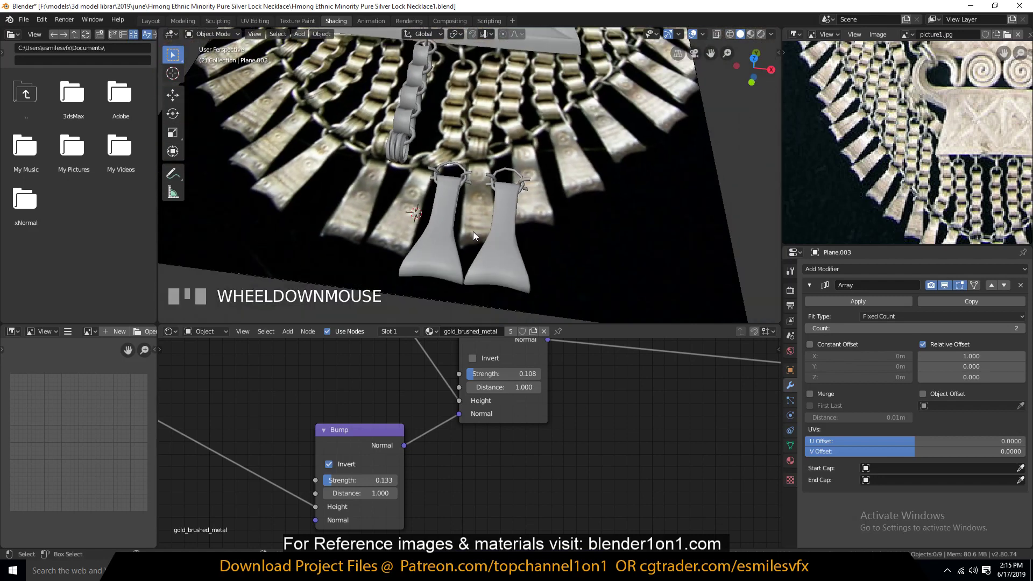
pyautogui.press('KP_7')
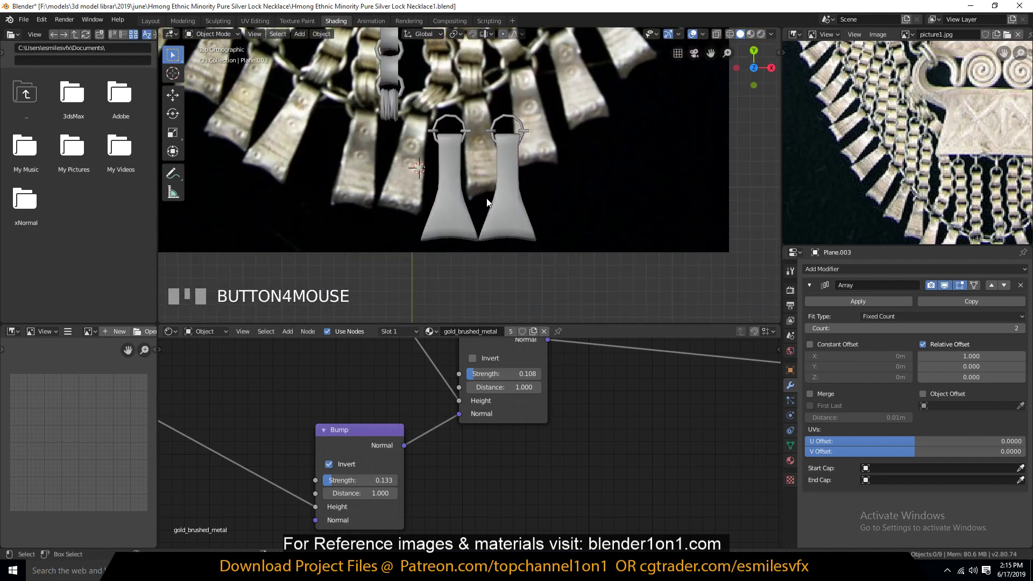
pyautogui.scroll(2, 474, 161)
pyautogui.click(525, 172)
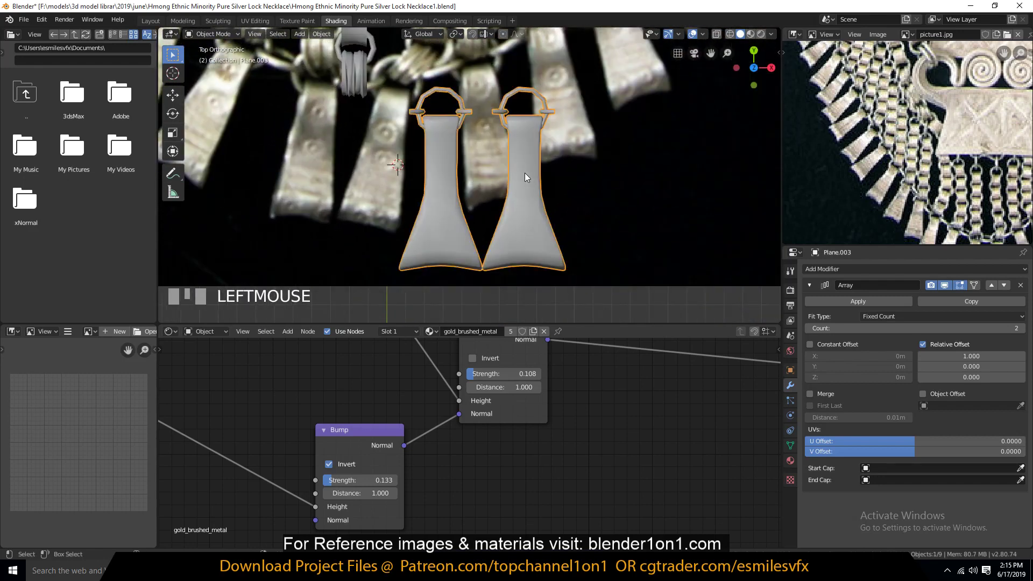
pyautogui.keyDown('shift'); pyautogui.moveTo(971, 355); pyautogui.dragTo(917, 355); pyautogui.keyUp('shift')
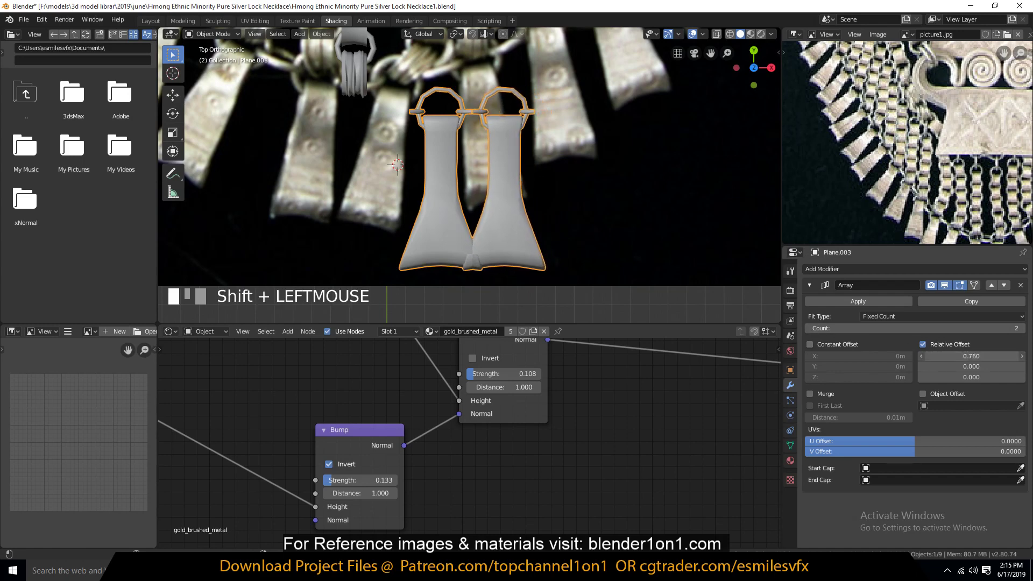
# Enter Edit Mode on the pendant and dissolve the edge loop across the middle of its neck.
pyautogui.click(487, 243)
pyautogui.press('Tab')
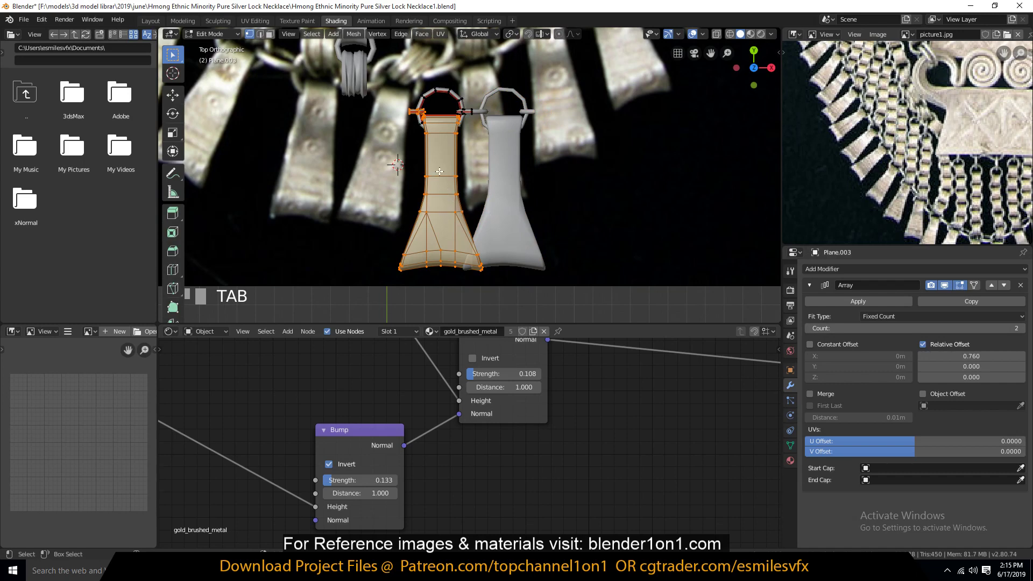
pyautogui.press('2')
pyautogui.hotkey('ctrl', 'x')
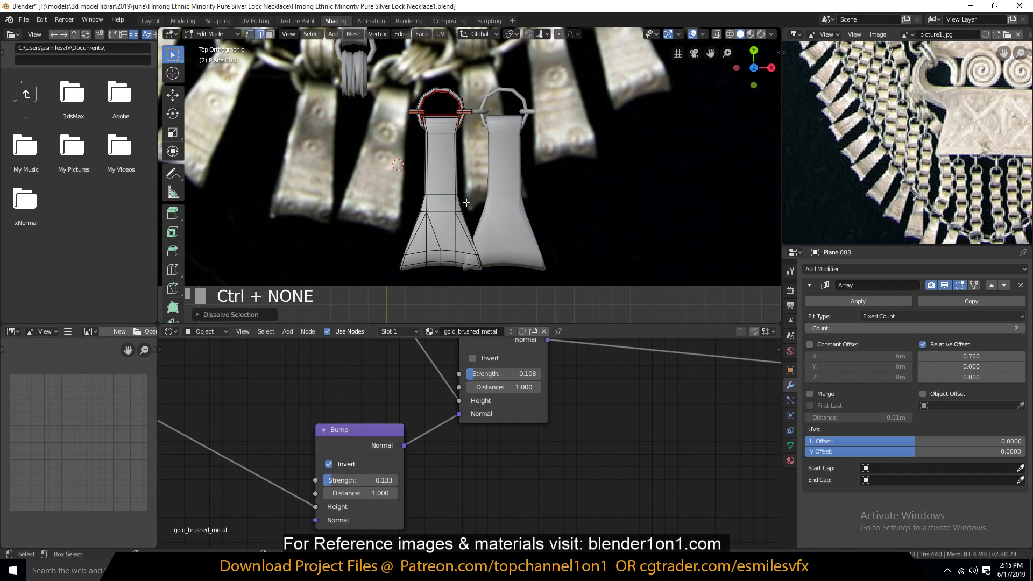
# Switch to wireframe display and try to slide the edge loop at the lower end of the pendant's neck.
pyautogui.keyDown('alt'); pyautogui.click(445, 199); pyautogui.keyUp('alt')
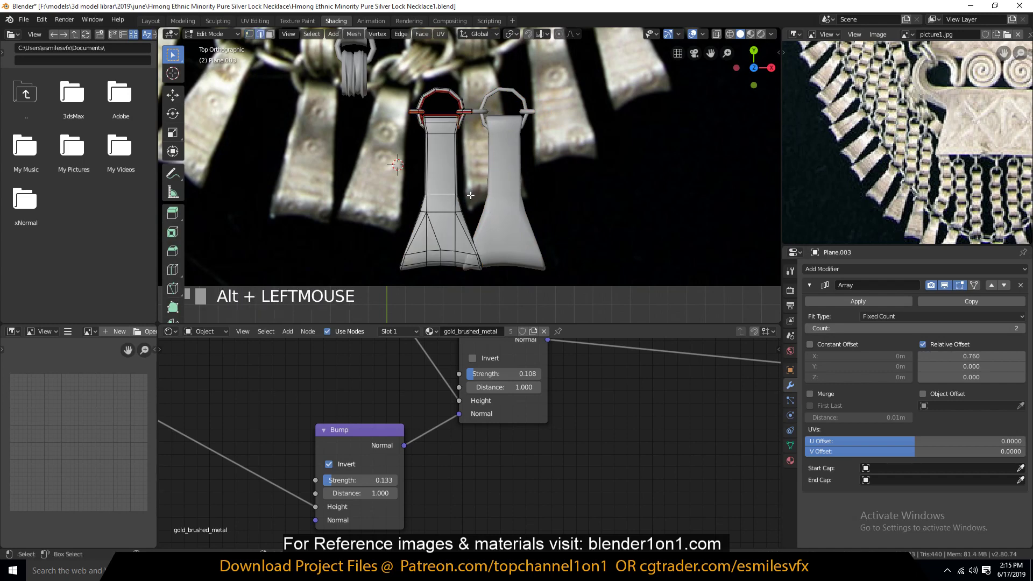
pyautogui.hotkey('alt', 'z')
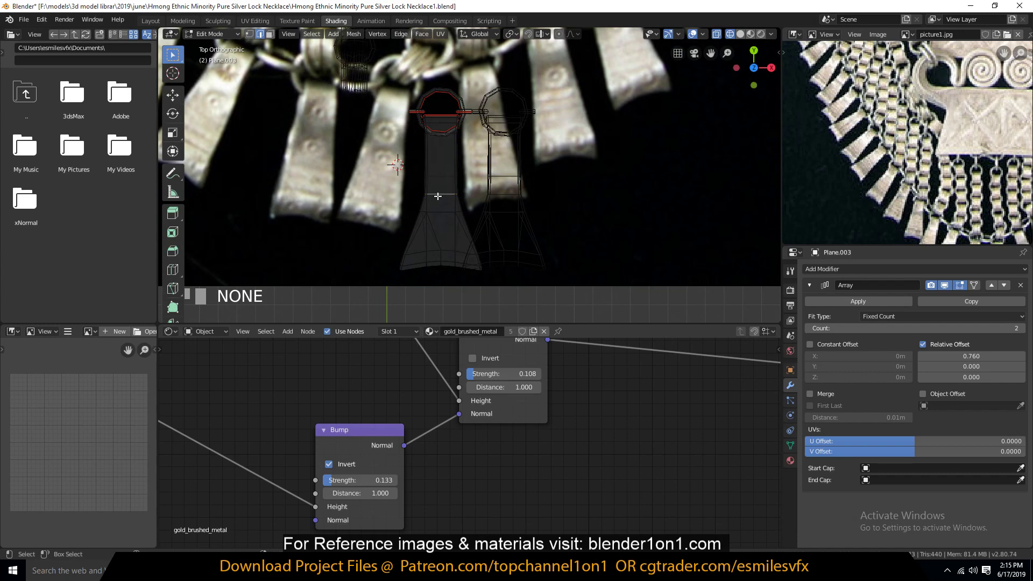
pyautogui.press('g')
pyautogui.press('g')
pyautogui.click(441, 178)
pyautogui.press('1')
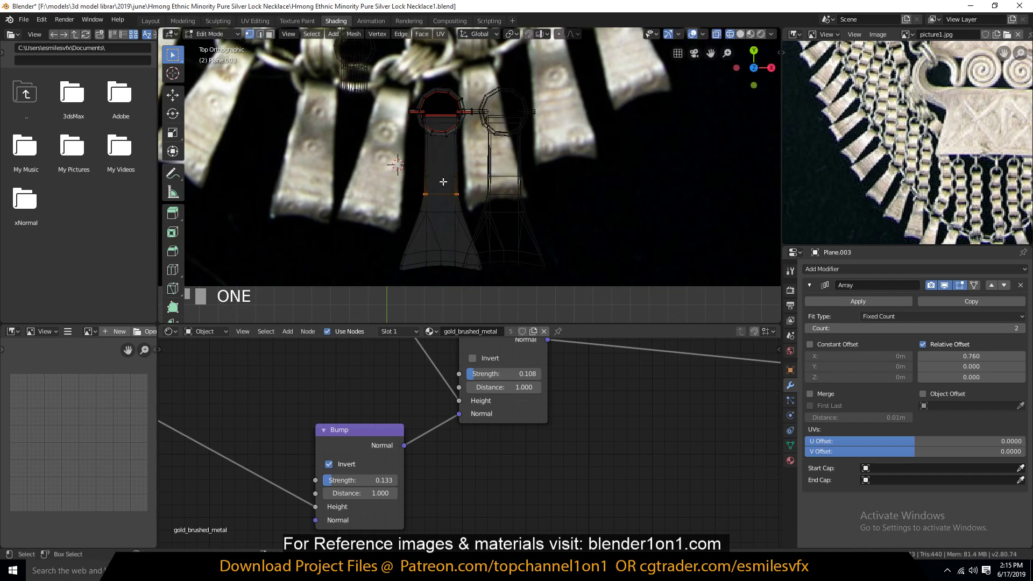
# Dissolve another edge loop on the pendant and move the remaining lower neck loop upward.
pyautogui.press('2')
pyautogui.keyDown('alt'); pyautogui.click(477, 181); pyautogui.keyUp('alt')
pyautogui.hotkey('ctrl', 'x')
pyautogui.press('1')
pyautogui.press('a')
pyautogui.moveTo(415, 186); pyautogui.dragTo(476, 201)
pyautogui.press('g')
pyautogui.click(453, 154)
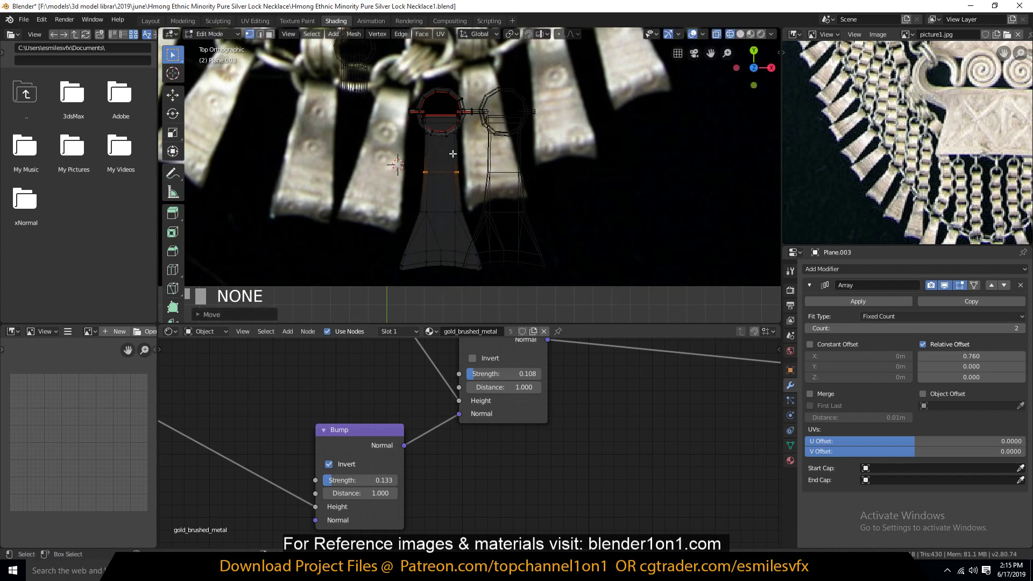
# Move the edge loop where the pendant starts to flare up along the Y axis by about 0.078 m.
pyautogui.hotkey('alt', 'a')
pyautogui.moveTo(401, 197); pyautogui.dragTo(469, 231)
pyautogui.press('g')
pyautogui.press('y')
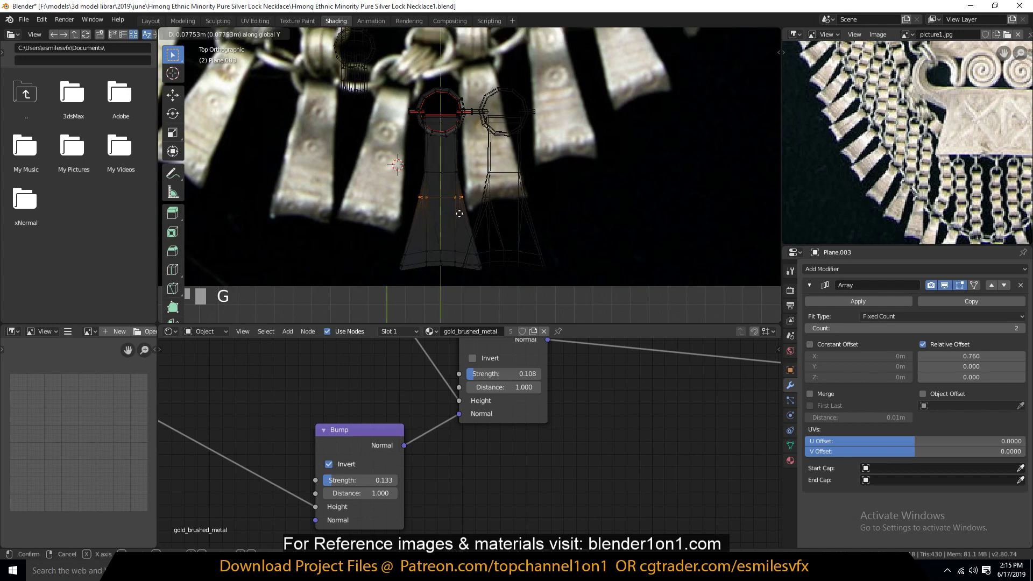
pyautogui.click(458, 213)
# Narrow the pendant's flared bottom end to about 0.7 of its width along the X axis.
pyautogui.hotkey('alt', 'a')
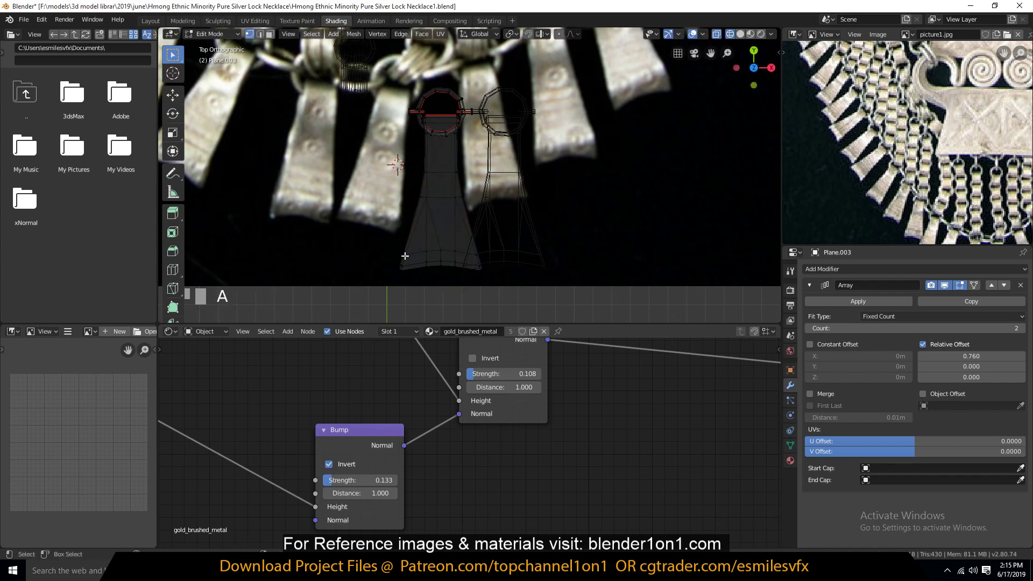
pyautogui.moveTo(397, 252); pyautogui.dragTo(496, 297)
pyautogui.press('s')
pyautogui.press('x')
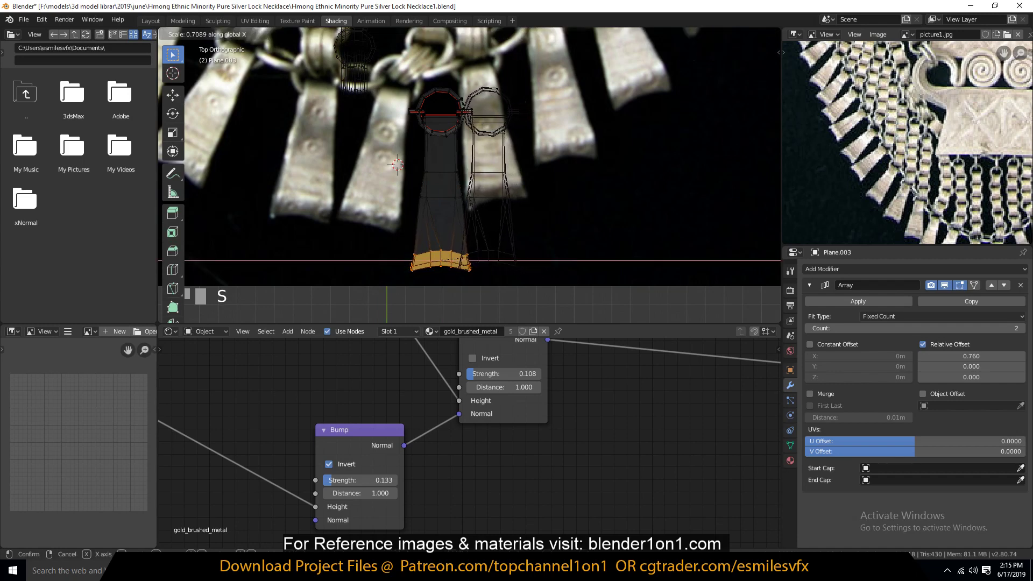
pyautogui.click(407, 193)
# Scale the edge loop above the pendant's flare to about 0.84 along the X axis.
pyautogui.hotkey('alt', 'a')
pyautogui.moveTo(407, 190); pyautogui.dragTo(475, 215)
pyautogui.press('s')
pyautogui.press('x')
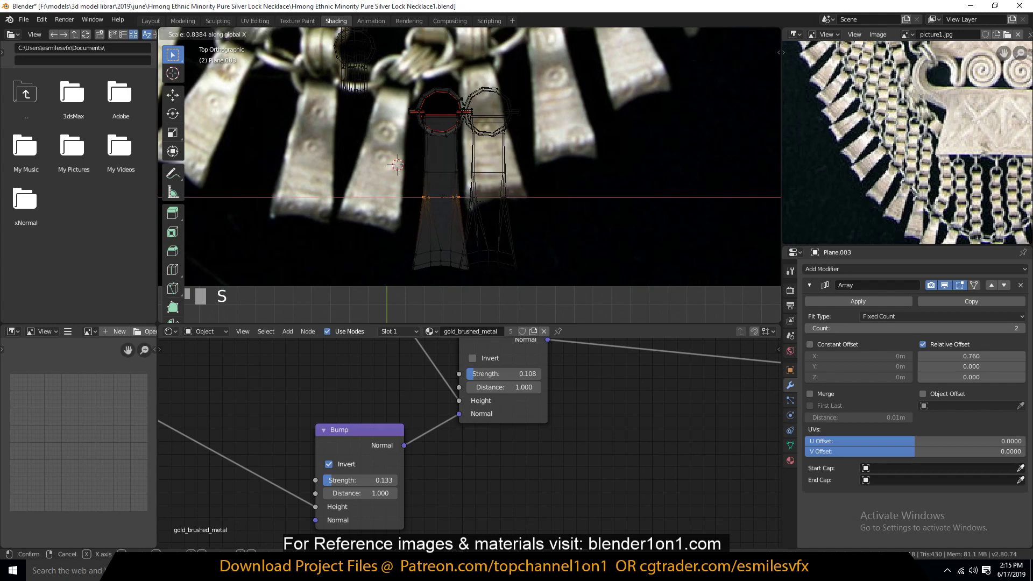
pyautogui.click(401, 161)
# Narrow the edge loop in the pendant's upper neck and shift it along the Y axis.
pyautogui.hotkey('alt', 'a')
pyautogui.moveTo(400, 157); pyautogui.dragTo(472, 185)
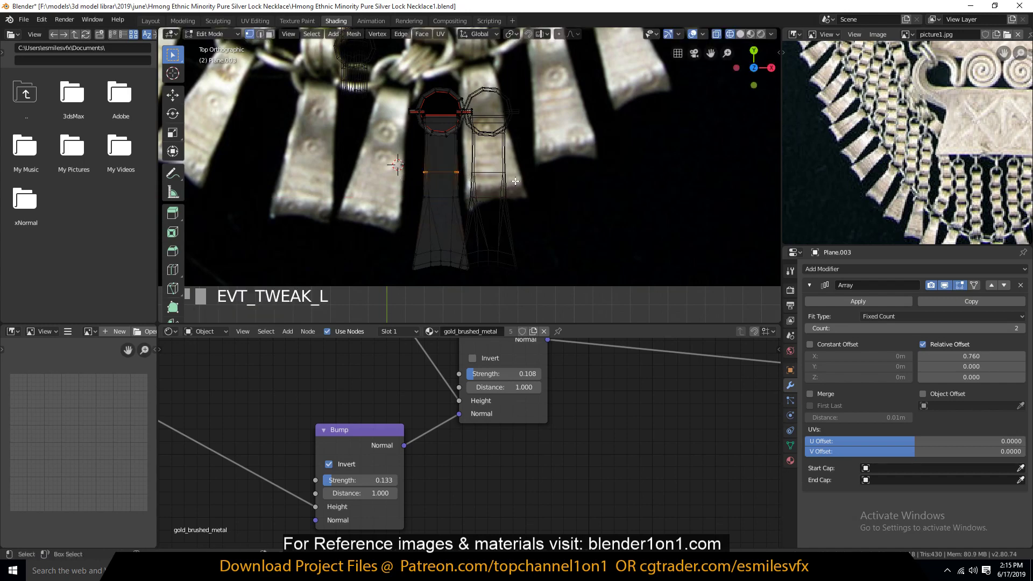
pyautogui.press('s')
pyautogui.click(501, 181)
pyautogui.press('g')
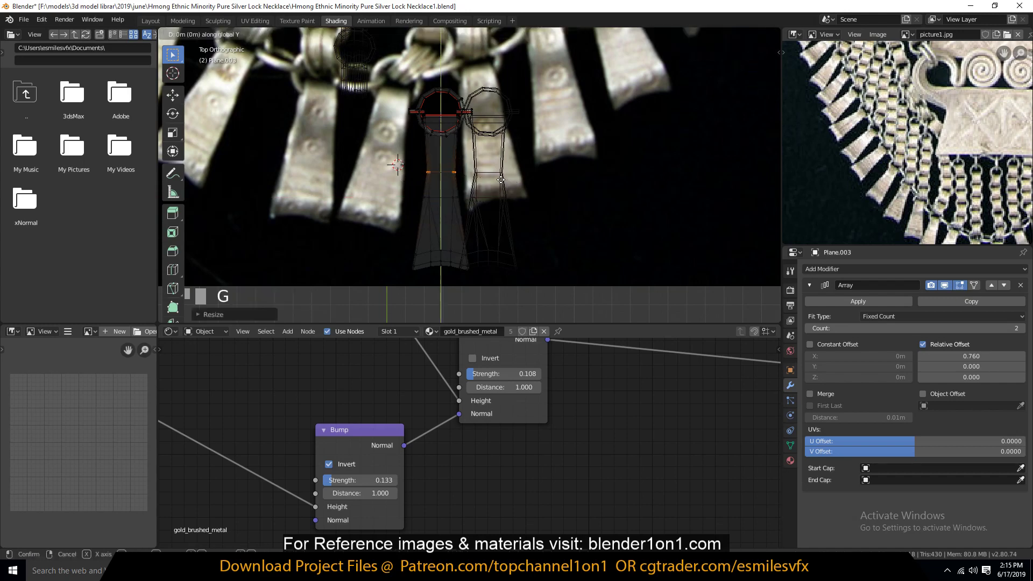
pyautogui.press('Tab')
# Set the Array's relative X offset to 1.000 so the half rings meet, and enable Merge.
pyautogui.press('`')
pyautogui.moveTo(597, 184); pyautogui.dragTo(501, 227, button='middle')
pyautogui.click(501, 227)
pyautogui.scroll(4, 517, 233)
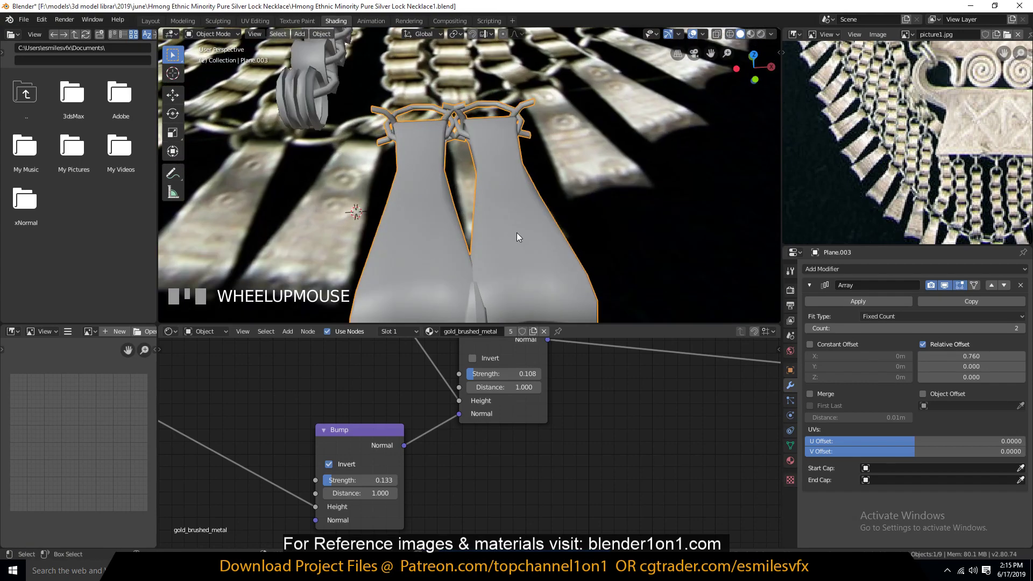
pyautogui.press('`')
pyautogui.moveTo(971, 356)
pyautogui.keyDown('shift'); pyautogui.mouseDown()
pyautogui.moveTo(989, 356)
pyautogui.moveTo(973, 356)
pyautogui.mouseUp(); pyautogui.keyUp('shift')
pyautogui.press('`')
pyautogui.moveTo(564, 218); pyautogui.dragTo(534, 195, button='middle')
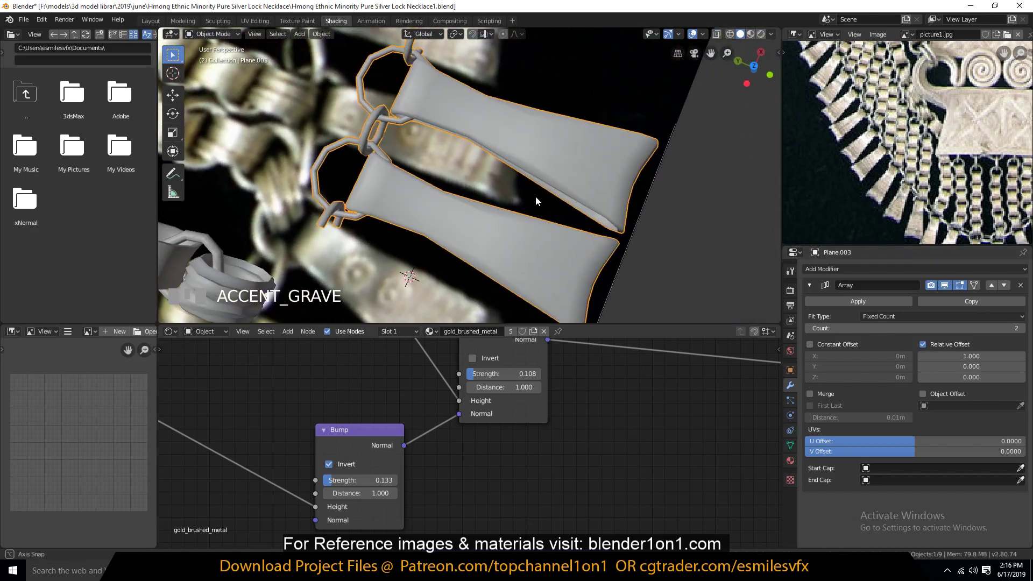
pyautogui.click(812, 389)
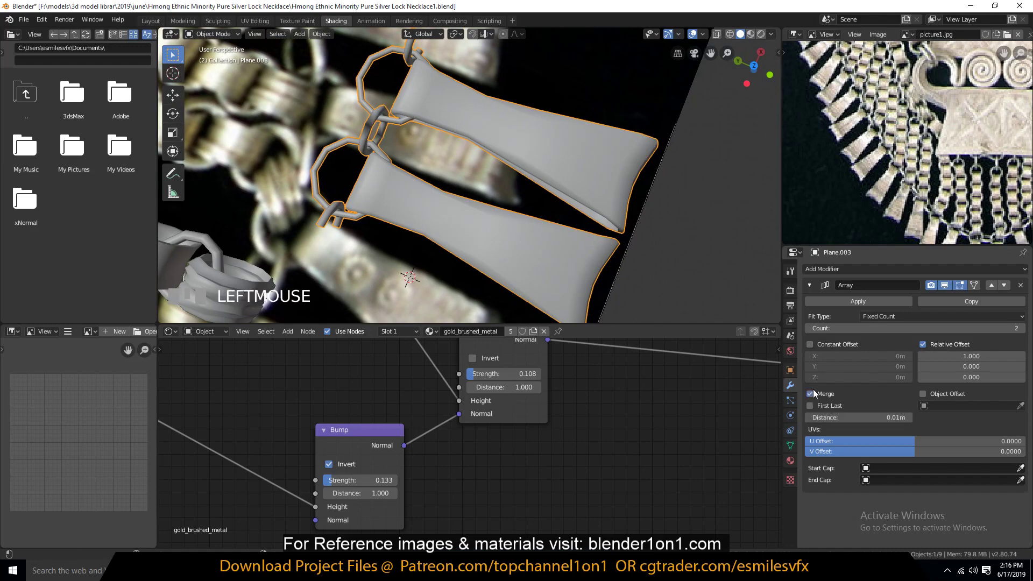
# Recalculate the normals of the whole pendant and ring mesh to fix the shading at the ring's merged seam.
pyautogui.press('`')
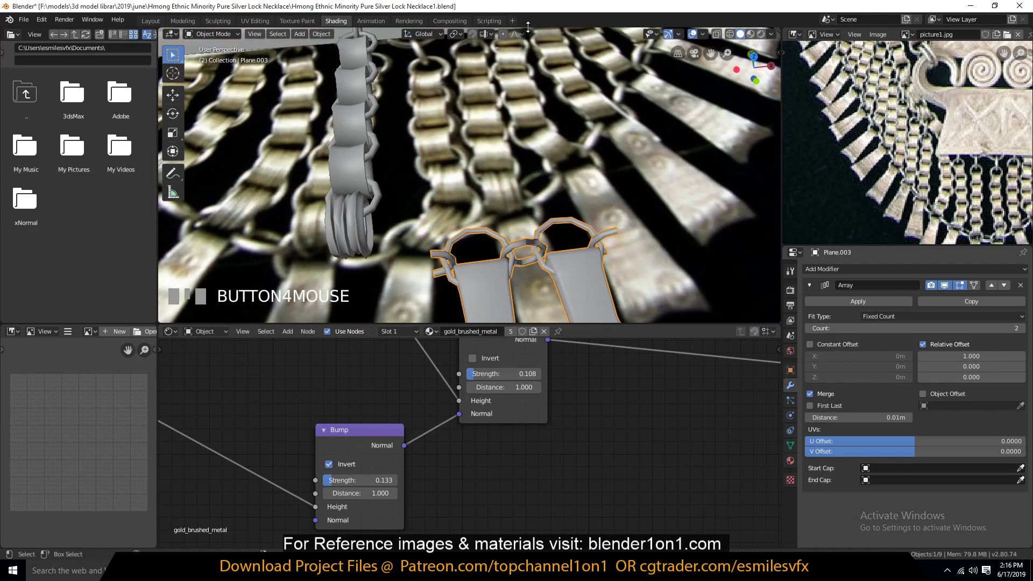
pyautogui.scroll(2, 508, 186)
pyautogui.keyDown('shift'); pyautogui.moveTo(508, 186); pyautogui.dragTo(508, 163, button='middle'); pyautogui.keyUp('shift')
pyautogui.scroll(3, 540, 194)
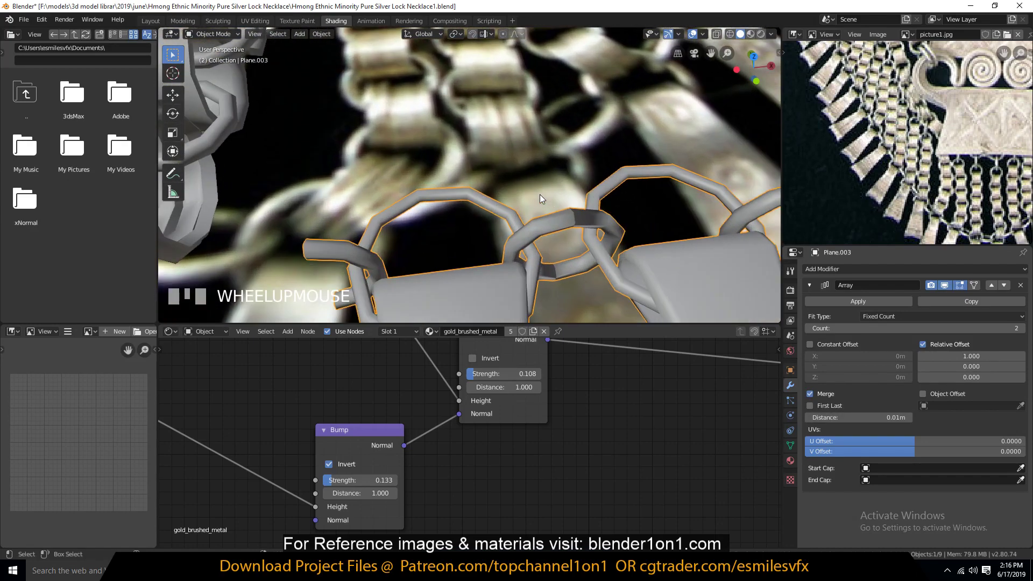
pyautogui.keyDown('shift'); pyautogui.moveTo(540, 195); pyautogui.dragTo(583, 159, button='middle'); pyautogui.keyUp('shift')
pyautogui.keyDown('shift'); pyautogui.moveTo(580, 246); pyautogui.dragTo(547, 156, button='middle'); pyautogui.keyUp('shift')
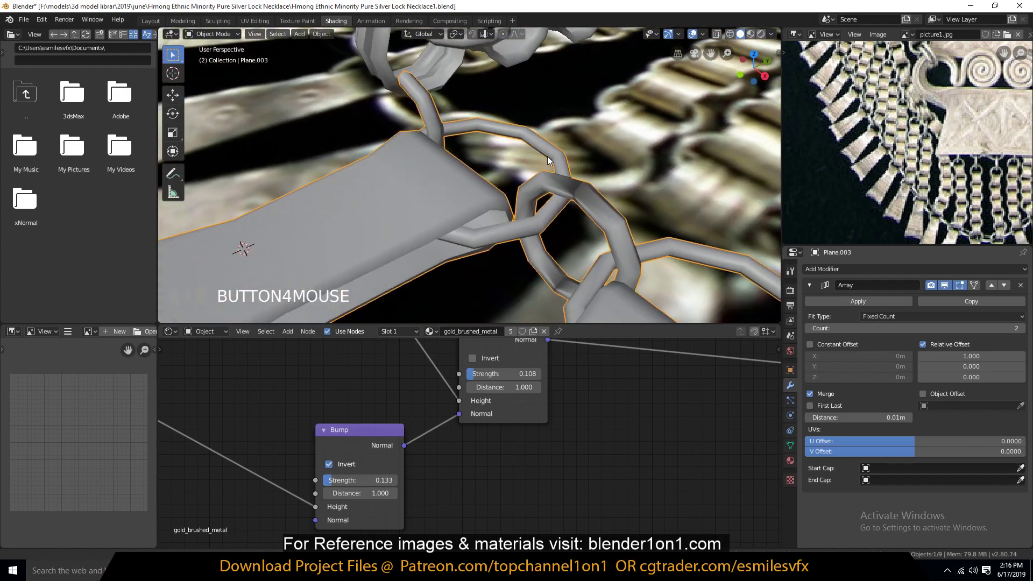
pyautogui.press('Tab')
pyautogui.press('a')
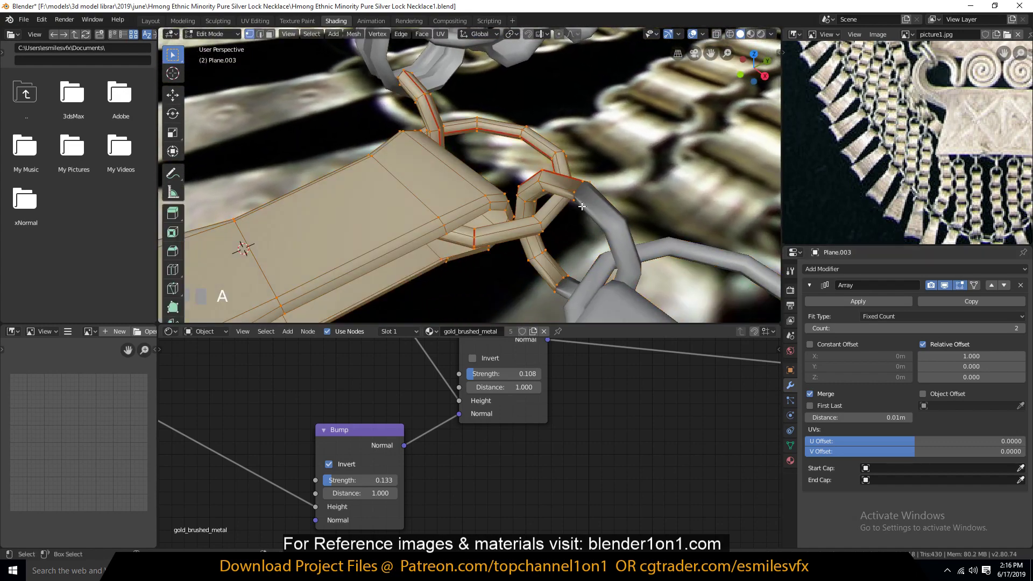
pyautogui.hotkey('shift', 'n')
pyautogui.press('Tab')
pyautogui.moveTo(582, 207); pyautogui.dragTo(545, 202, button='middle')
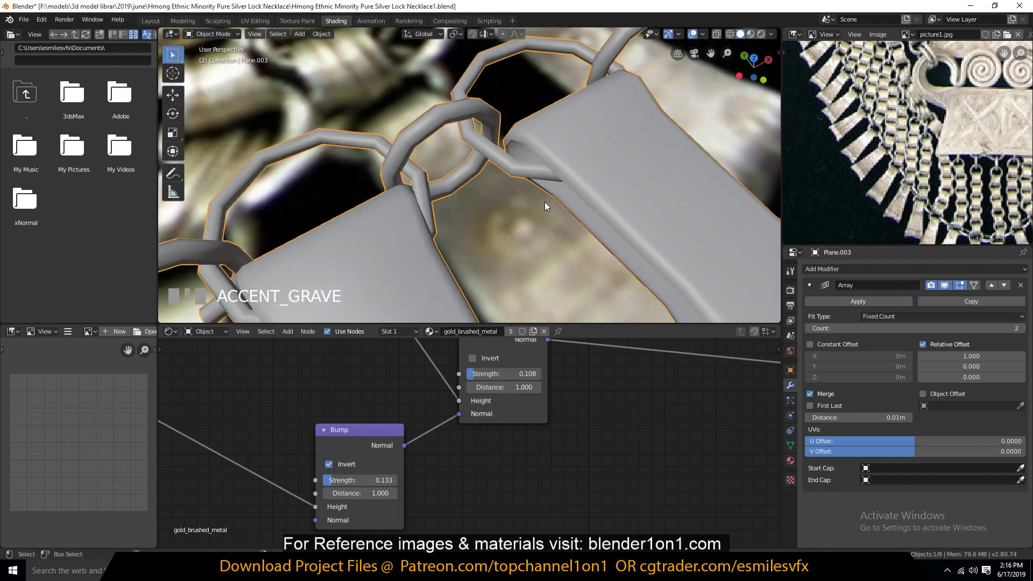
pyautogui.scroll(-2, 543, 202)
pyautogui.scroll(-2, 545, 204)
pyautogui.click(547, 198)
pyautogui.press('KP_7')
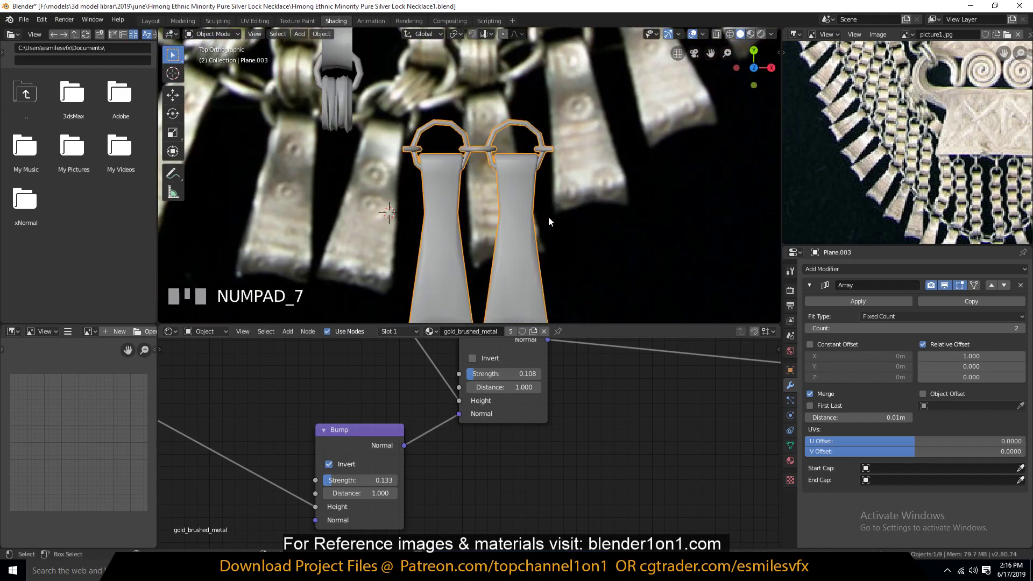
pyautogui.scroll(-2, 544, 215)
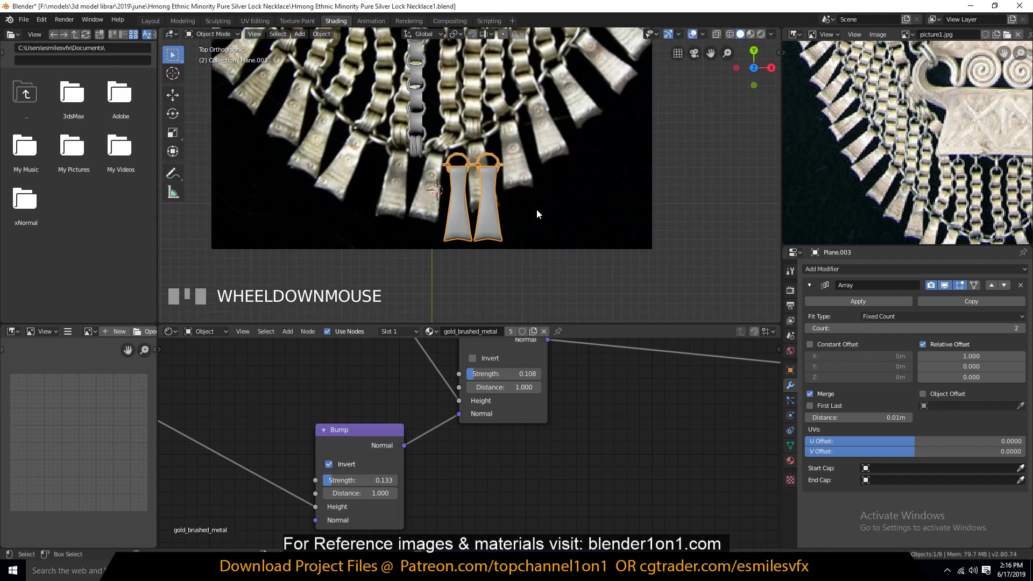
# Try an Array count of 6 on the pendant and save the file.
pyautogui.click(1022, 329)
pyautogui.click(1022, 329)
pyautogui.click(1022, 329)
pyautogui.click(1022, 328)
pyautogui.scroll(-5, 477, 185)
pyautogui.hotkey('alt', 'a')
pyautogui.scroll(3, 503, 171)
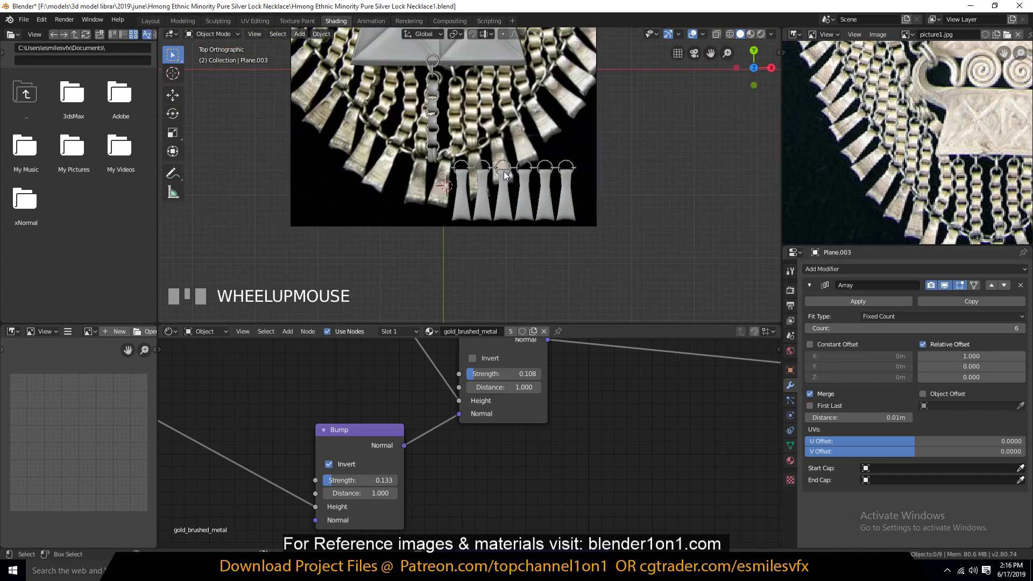
pyautogui.hotkey('ctrl', 's')
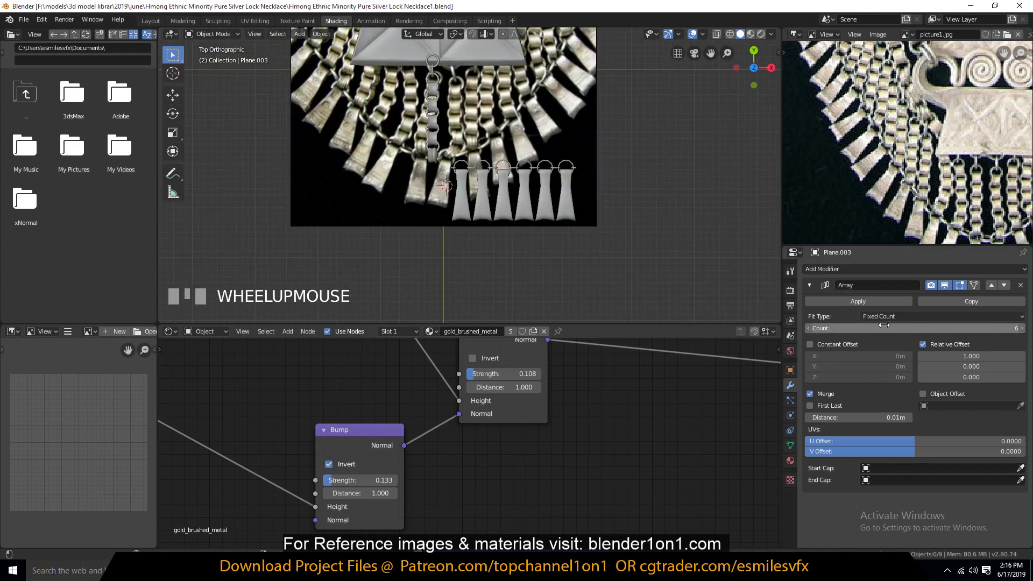
# Reduce the pendant's Array count to 2 and save the file.
pyautogui.doubleClick(813, 326)
pyautogui.click(844, 317)
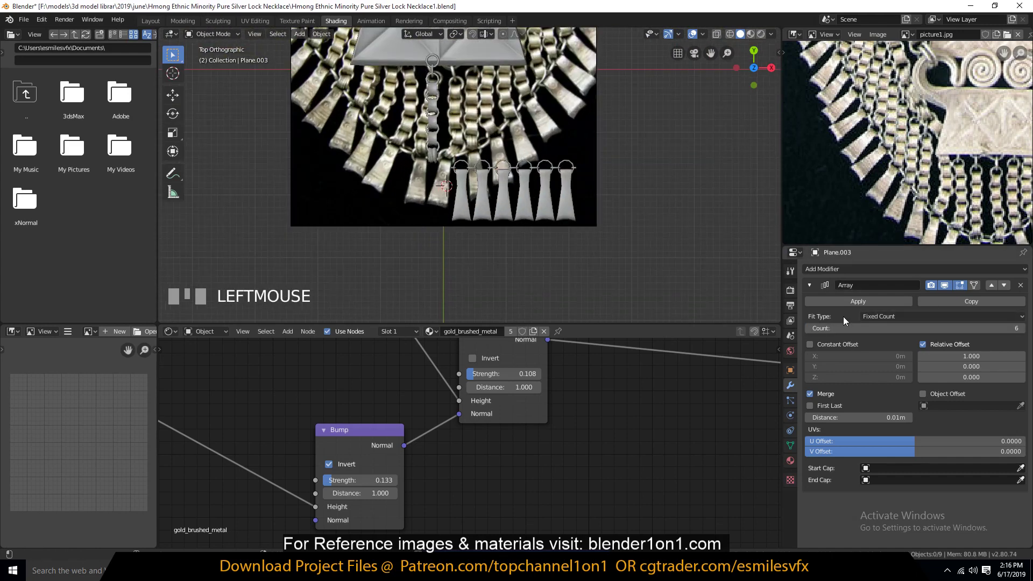
pyautogui.click(807, 328)
pyautogui.click(807, 328)
pyautogui.click(807, 328)
pyautogui.click(807, 328)
pyautogui.hotkey('ctrl', 's')
# Move the two-pendant array to the lower end of the central chain over the reference pendants and save the file.
pyautogui.scroll(-4, 476, 206)
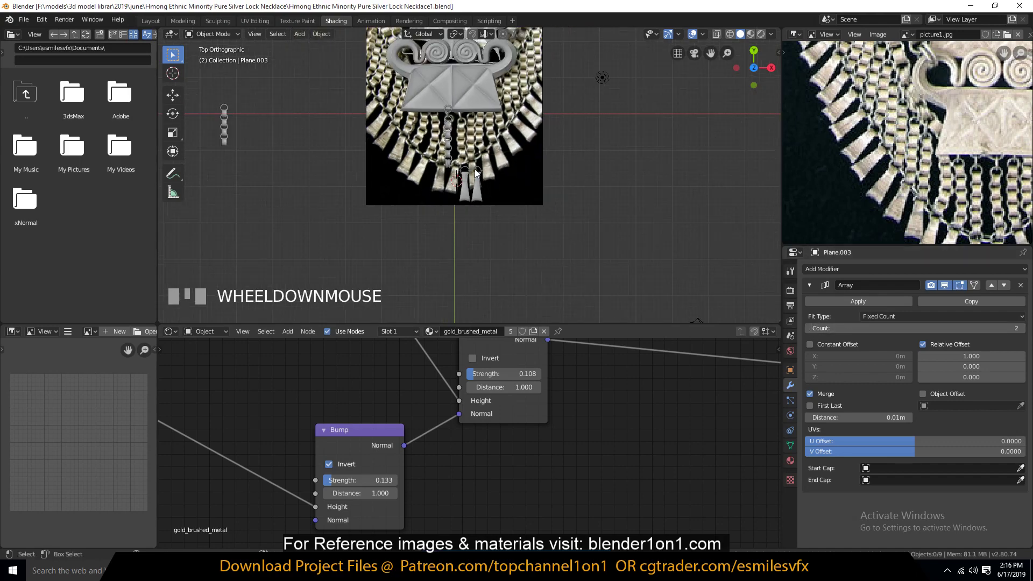
pyautogui.scroll(5, 492, 172)
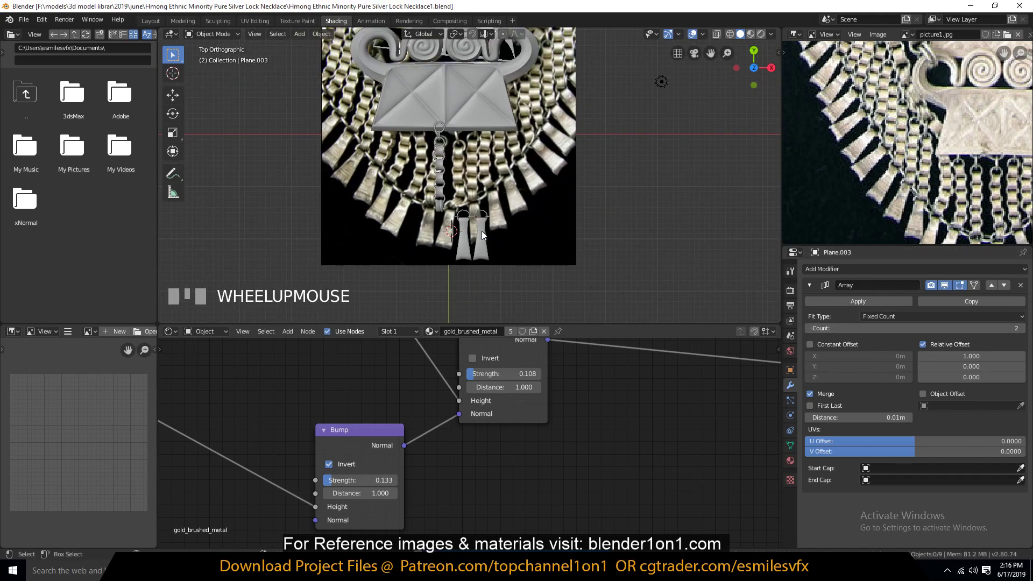
pyautogui.click(490, 243)
pyautogui.press('g')
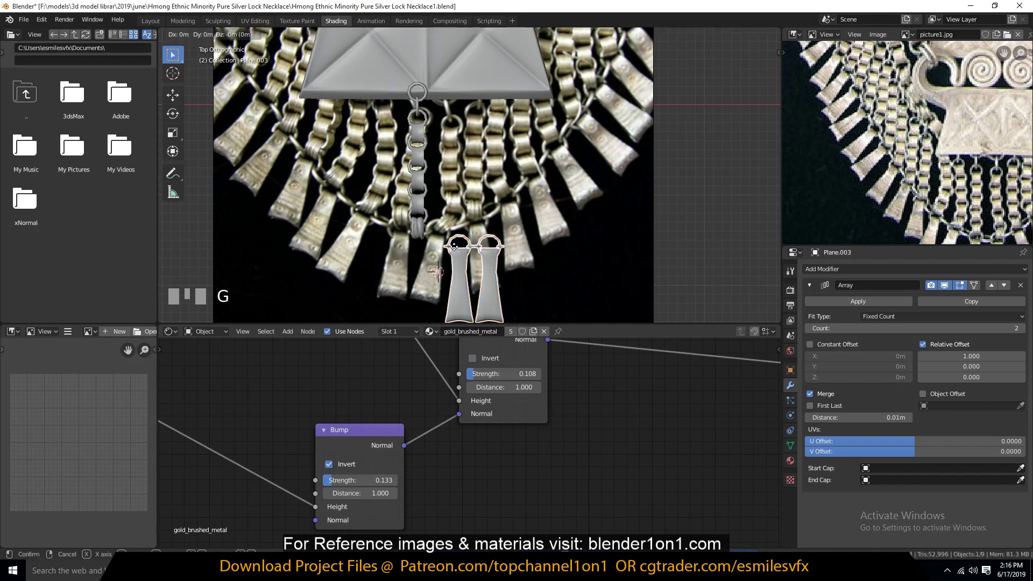
pyautogui.click(434, 231)
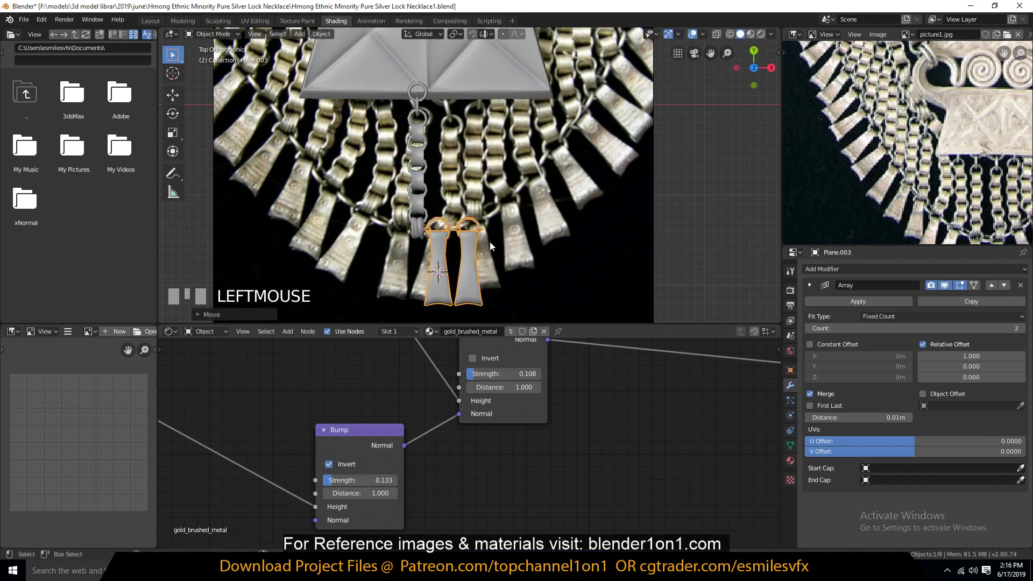
pyautogui.hotkey('ctrl', 's')
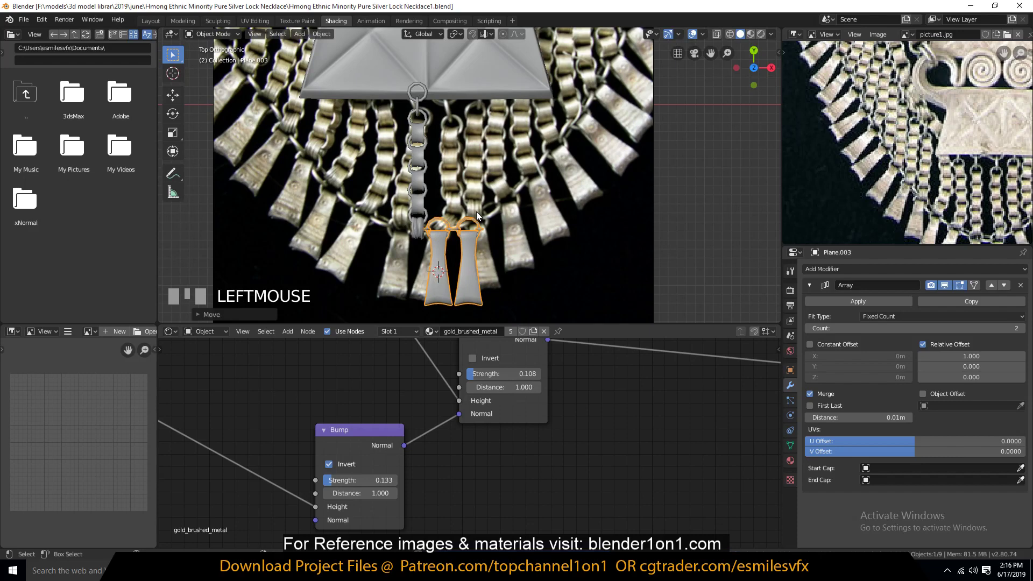
# Shorten the pendant's lower body to about three quarters along the Y axis, and shift it up along Y toward the ring.
pyautogui.press('Tab')
pyautogui.scroll(3, 476, 211)
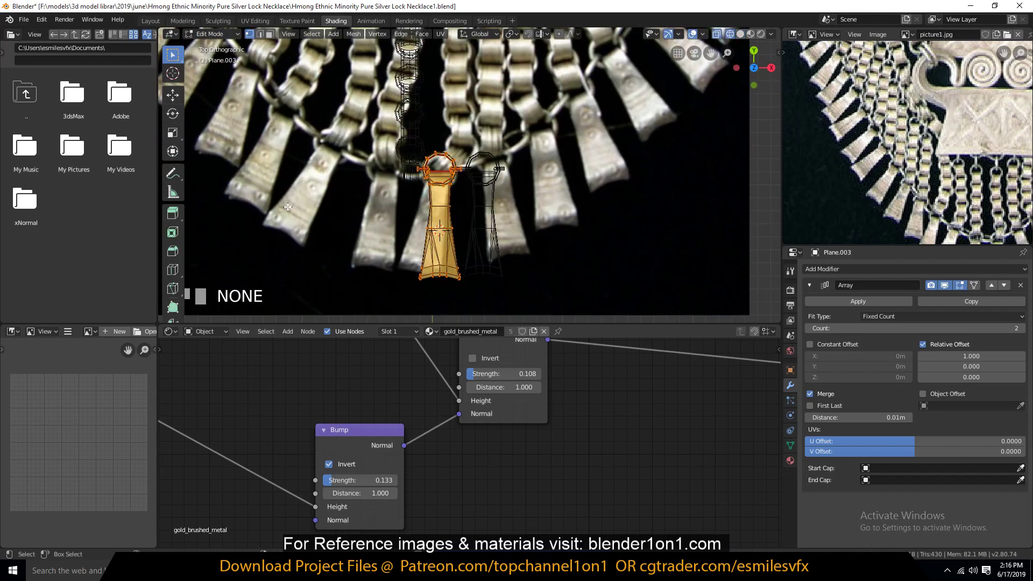
pyautogui.hotkey('alt', 'a')
pyautogui.press('b')
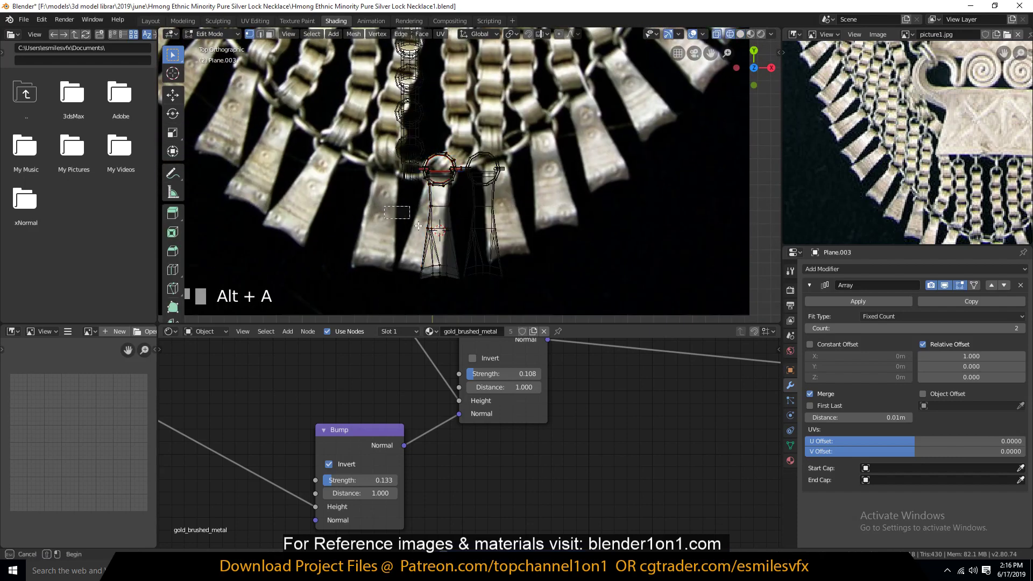
pyautogui.moveTo(385, 204); pyautogui.dragTo(513, 318)
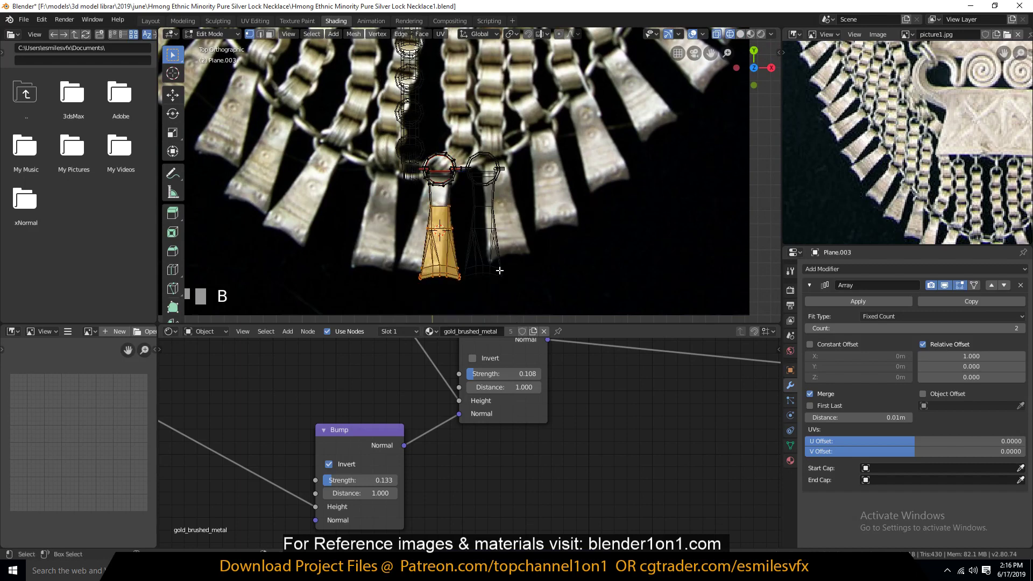
pyautogui.press('s')
pyautogui.press('y')
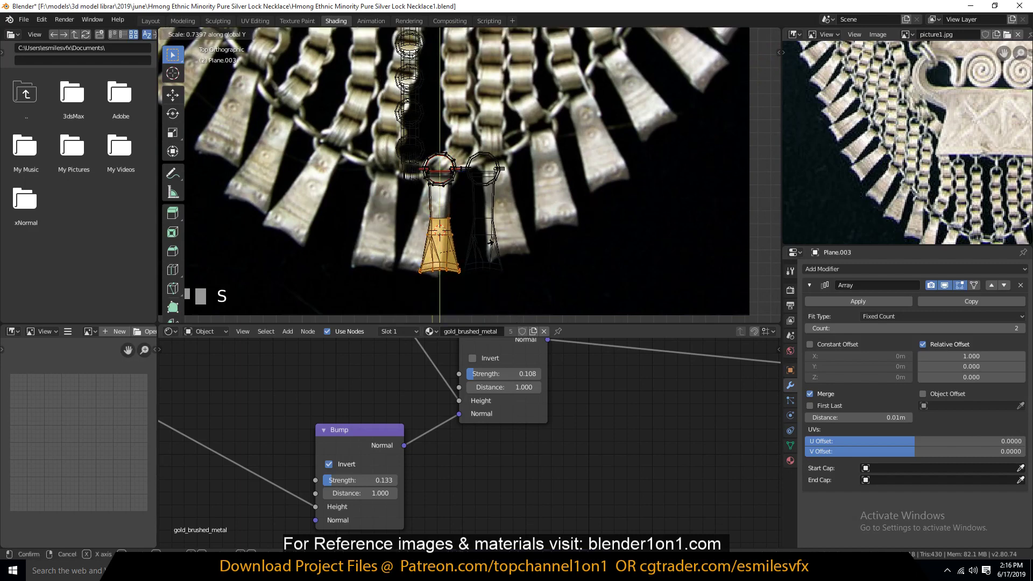
pyautogui.click(491, 245)
pyautogui.press('g')
pyautogui.press('y')
pyautogui.click(488, 235)
pyautogui.press('Tab')
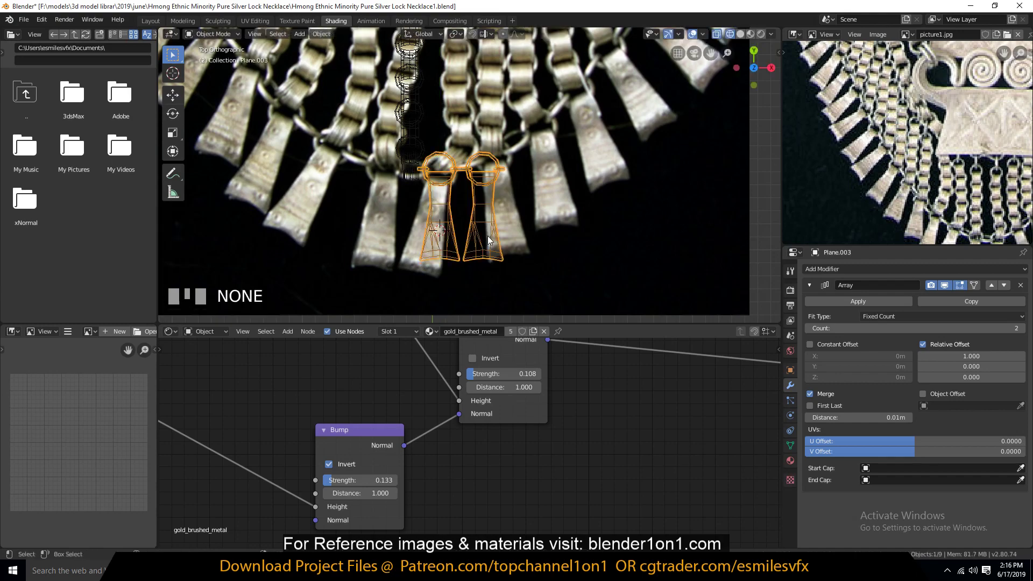
# Switch the viewport back to solid shading and save the file.
pyautogui.press('z')
pyautogui.click(596, 211)
pyautogui.scroll(-2, 597, 208)
pyautogui.hotkey('ctrl', 's')
# Examine how the side chains and pendants run on the full-necklace reference picture compared with the model and its background image.
pyautogui.scroll(-3, 518, 196)
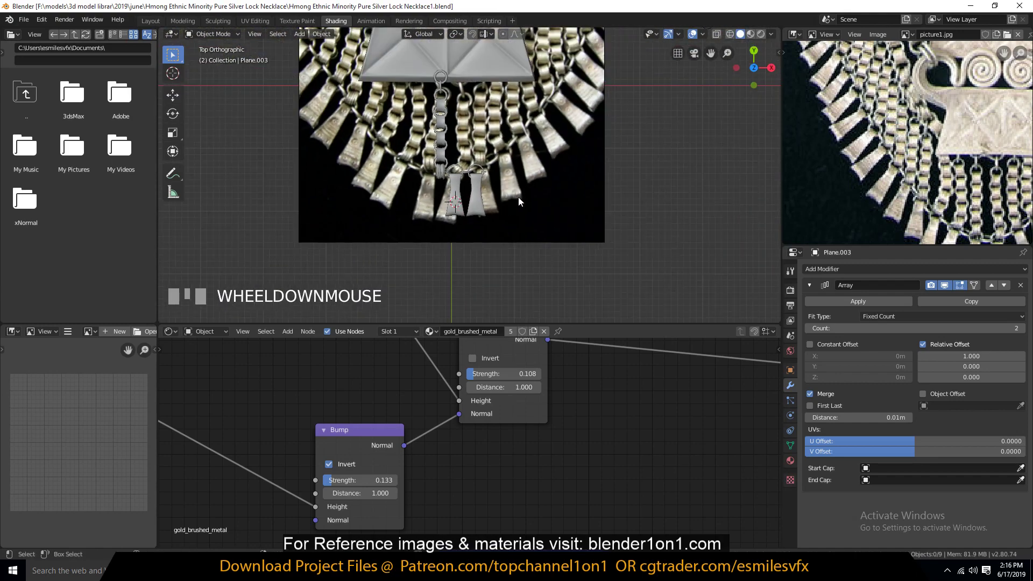
pyautogui.scroll(-2, 538, 161)
pyautogui.scroll(-3, 902, 155)
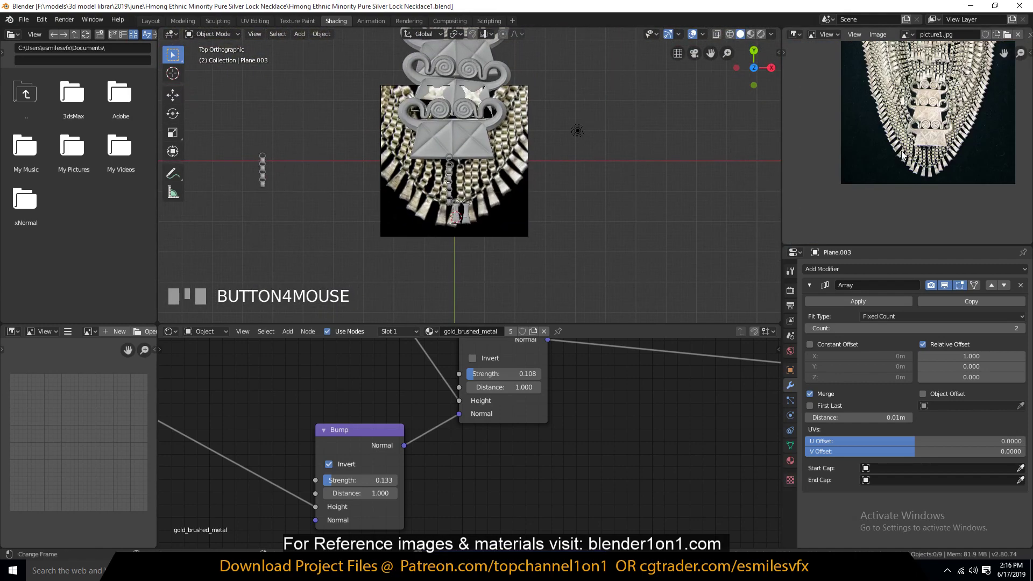
pyautogui.moveTo(929, 139); pyautogui.dragTo(917, 193, button='middle')
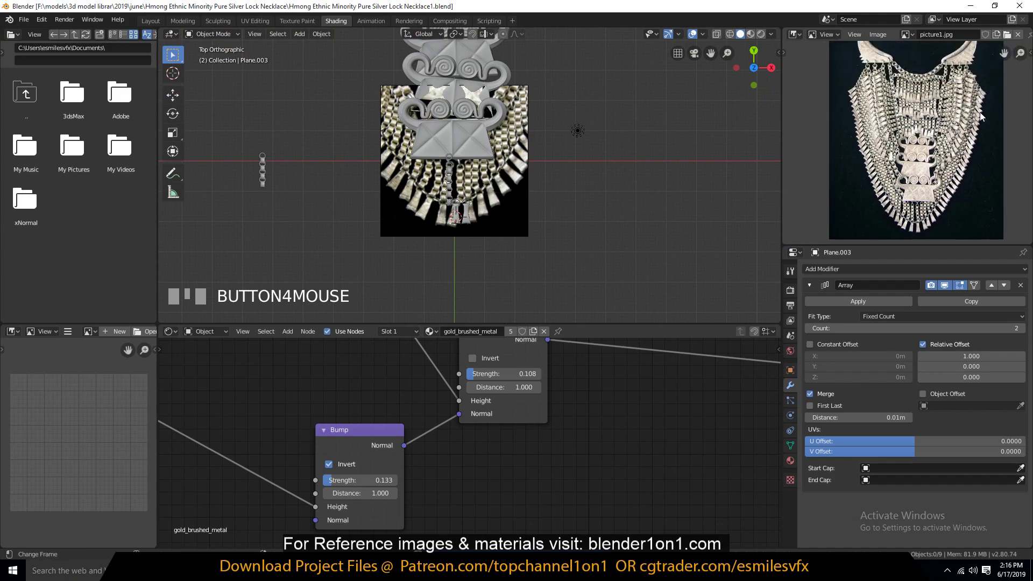
pyautogui.scroll(4, 974, 97)
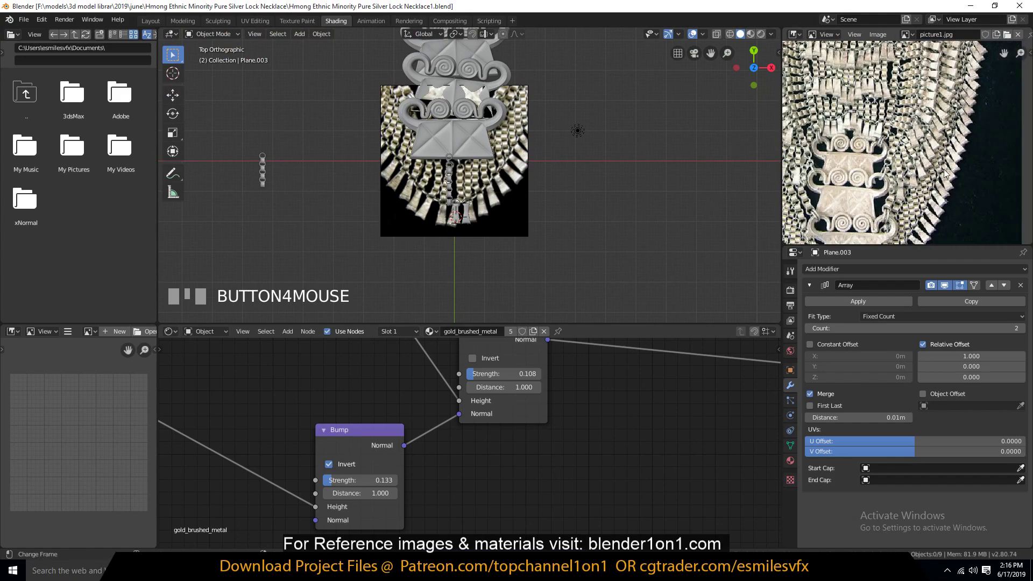
pyautogui.scroll(3, 840, 156)
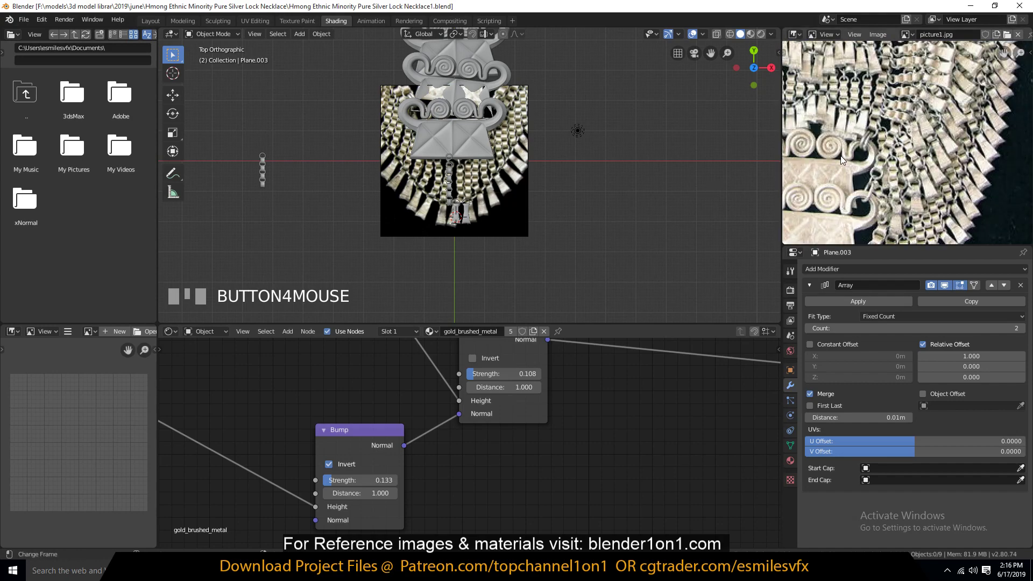
pyautogui.scroll(4, 518, 215)
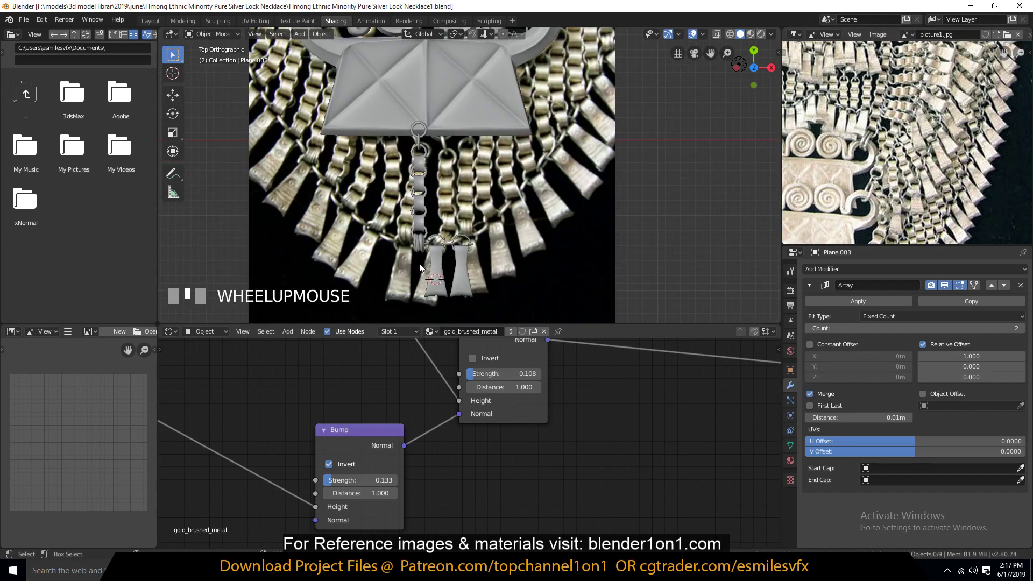
pyautogui.click(438, 263)
pyautogui.scroll(-6, 465, 231)
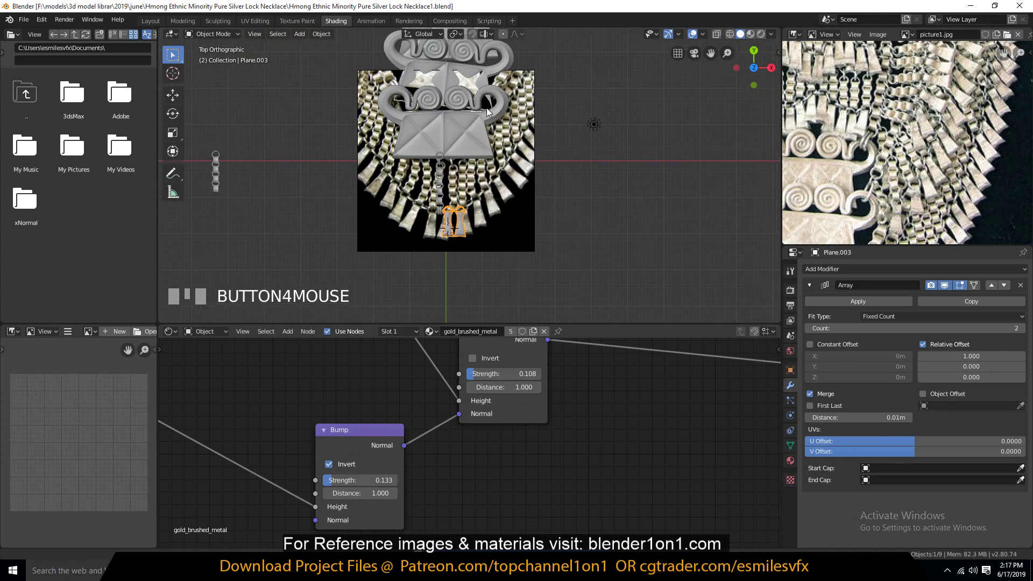
pyautogui.scroll(-2, 836, 139)
pyautogui.click(479, 217)
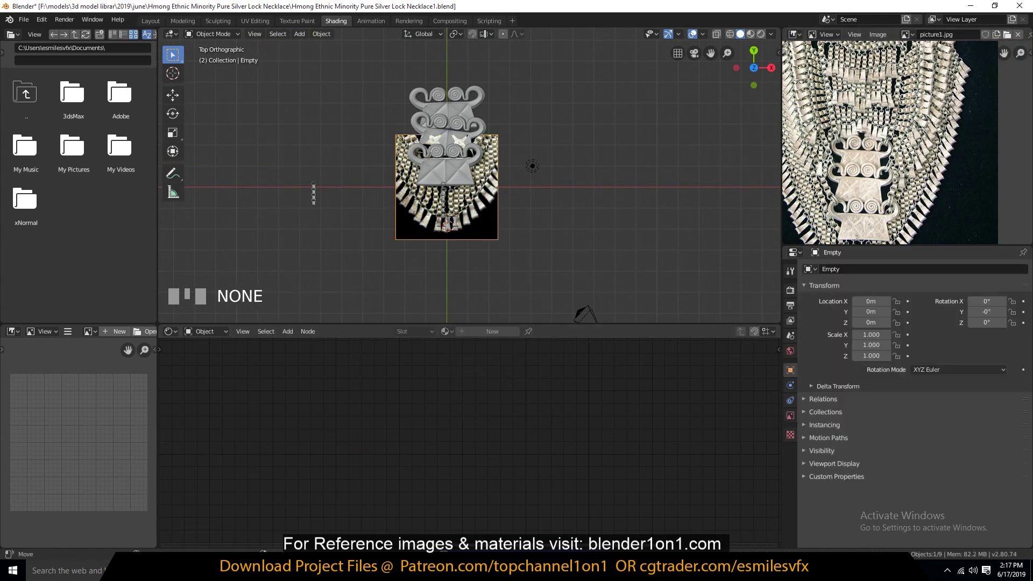
# Switch to Chrome, close the open photo, and view the downloaded picture1.jpg.
pyautogui.hotkey('alt', 'Tab')
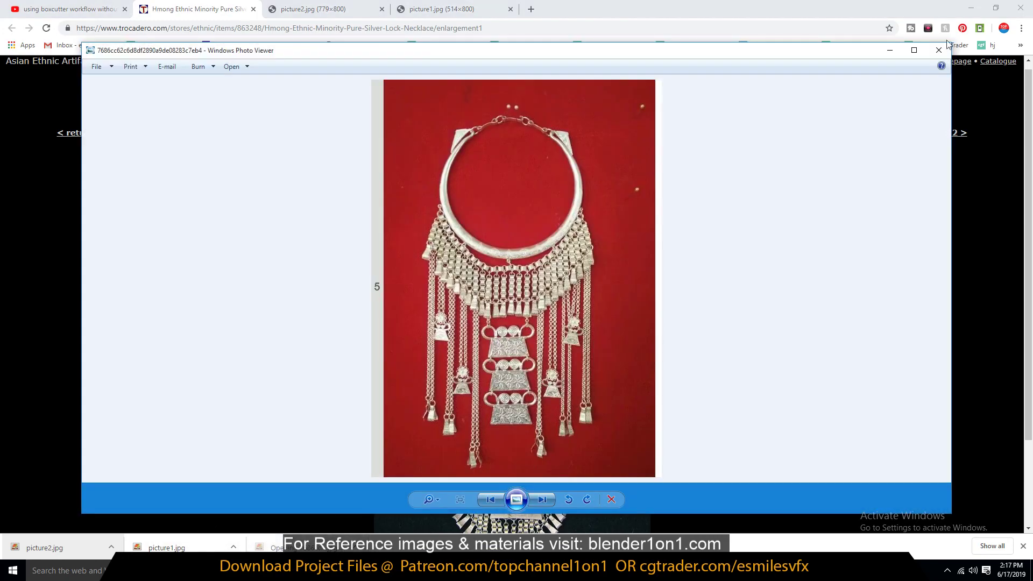
pyautogui.click(938, 50)
pyautogui.click(200, 547)
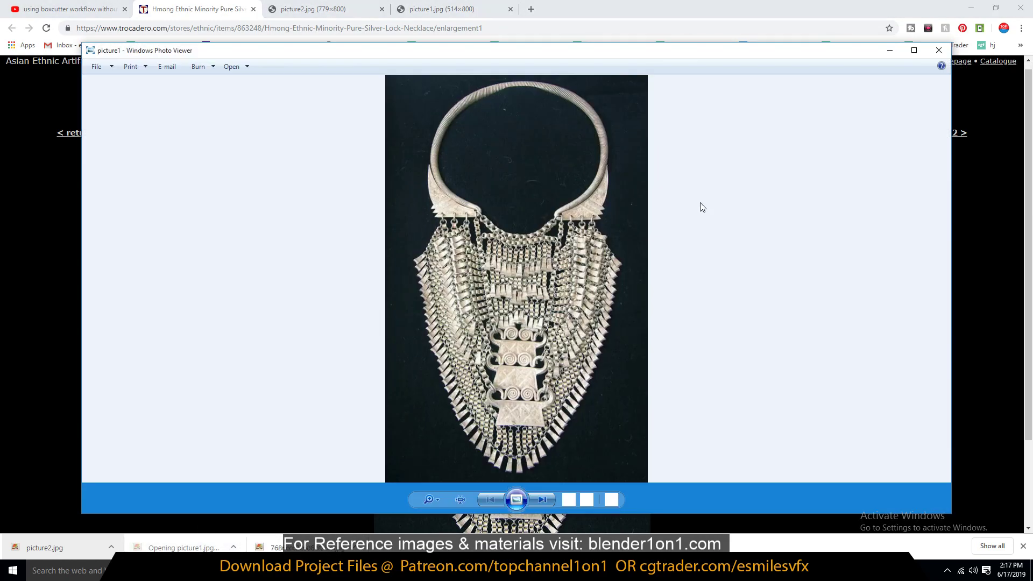
pyautogui.click(939, 49)
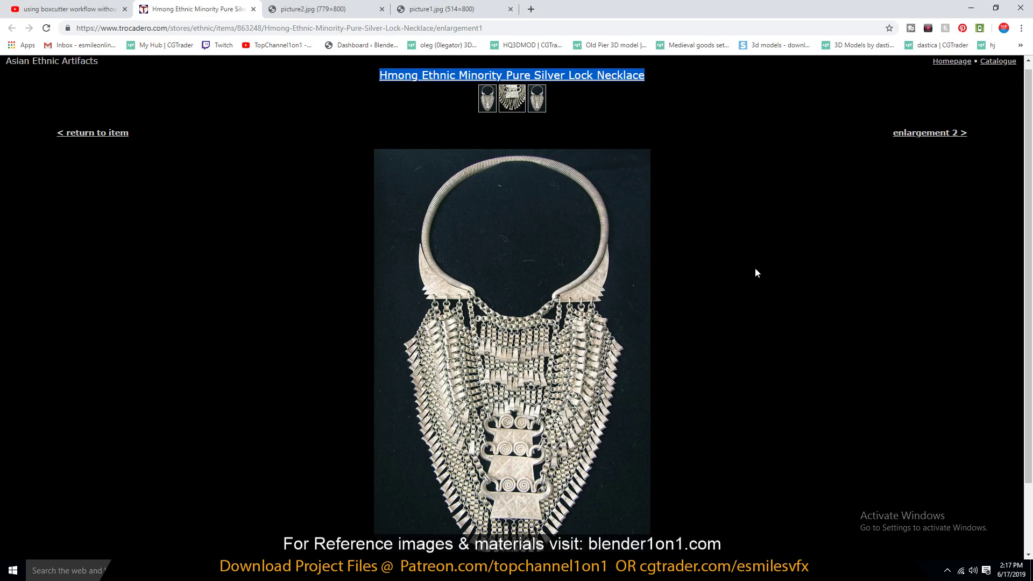
# Open Chrome's list of downloads and preview picture2.jpg and picture1.jpg.
pyautogui.hotkey('ctrl', 'j')
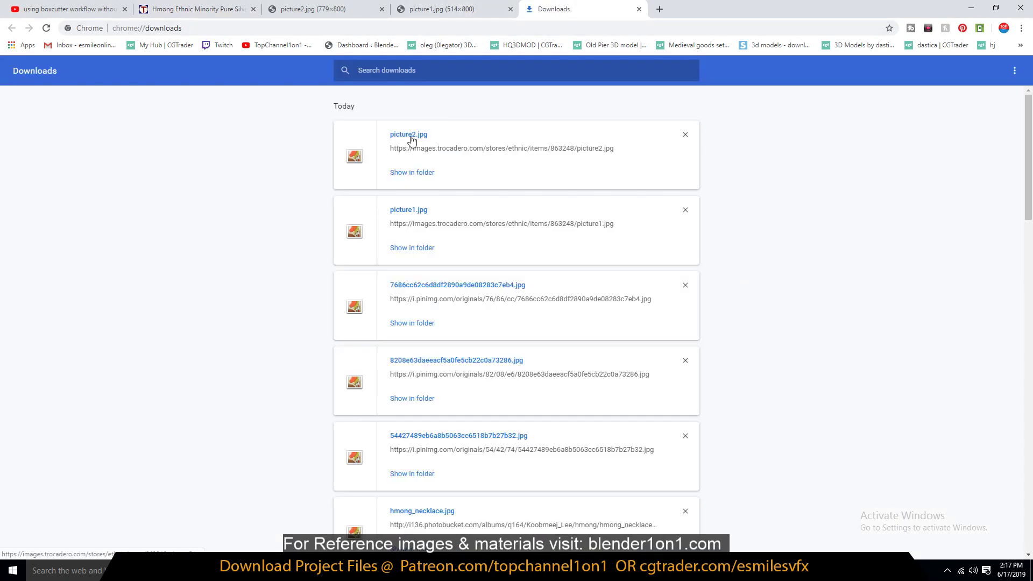
pyautogui.click(410, 136)
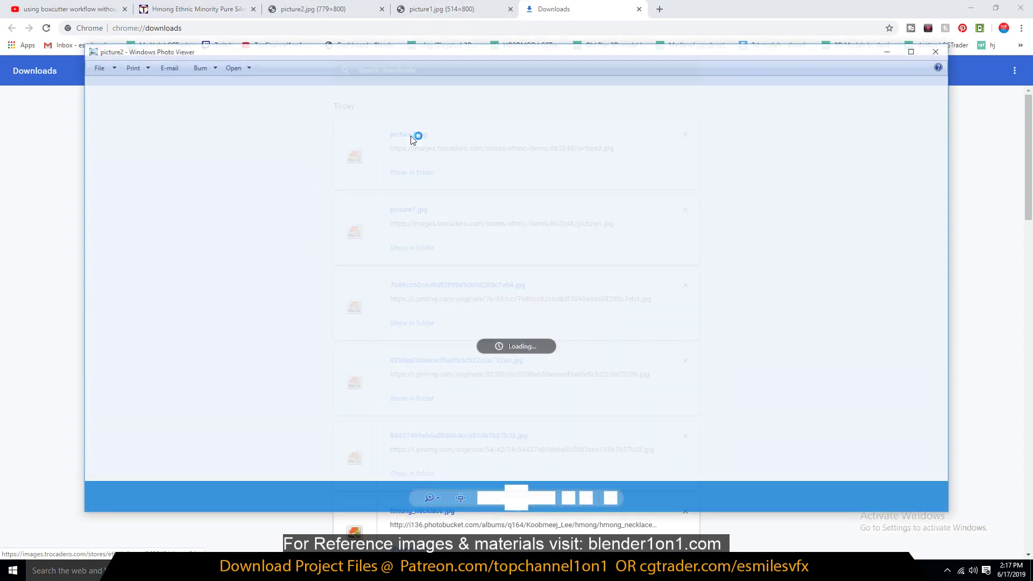
pyautogui.click(938, 50)
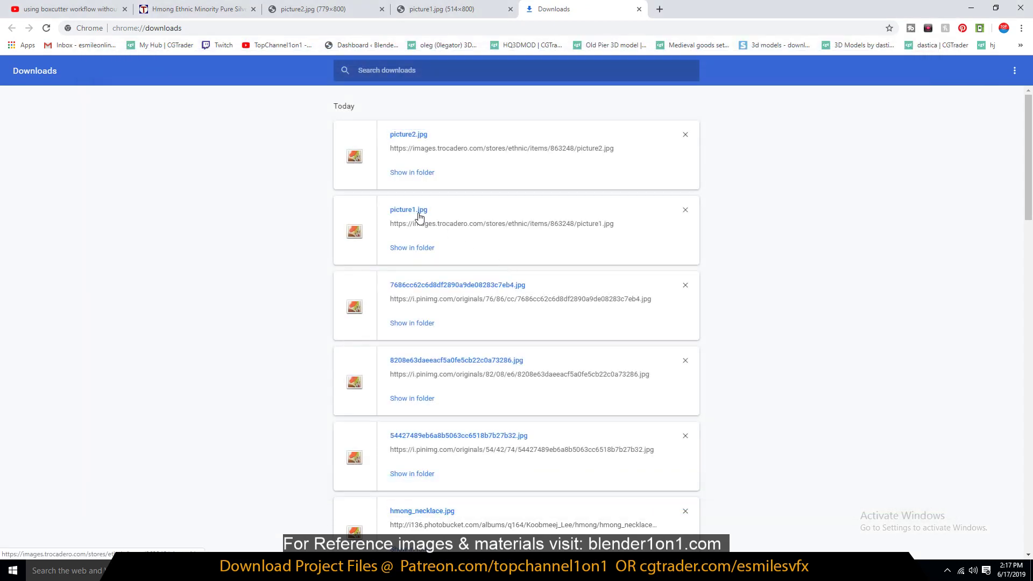
pyautogui.click(420, 215)
pyautogui.click(939, 50)
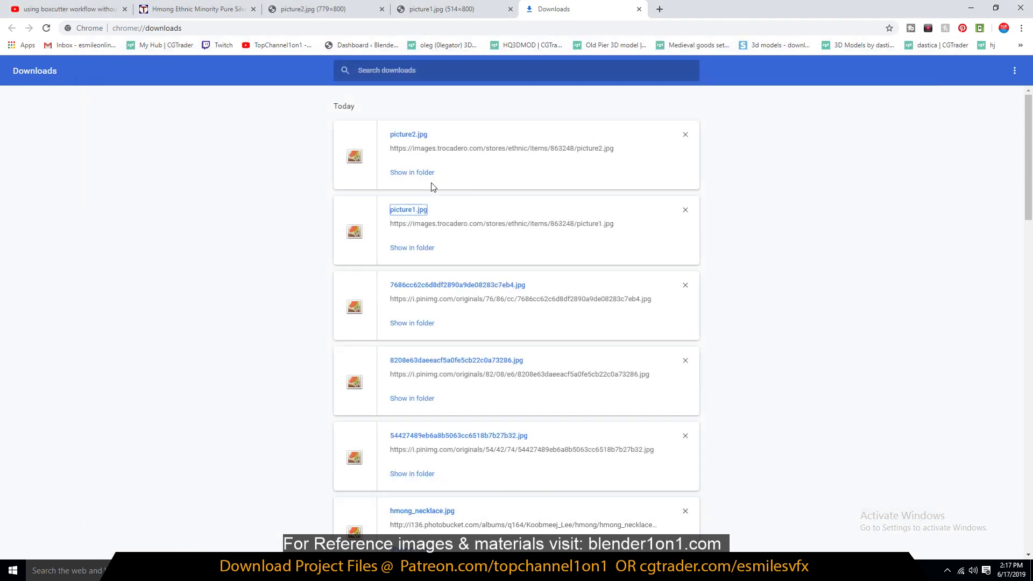
# Bring picture1.jpg from the downloads list into Blender's top view as a reference image beside the necklace model.
pyautogui.moveTo(419, 211); pyautogui.dragTo(441, 530)
pyautogui.moveTo(442, 565); pyautogui.dragTo(441, 571)
pyautogui.moveTo(647, 190); pyautogui.dragTo(646, 185)
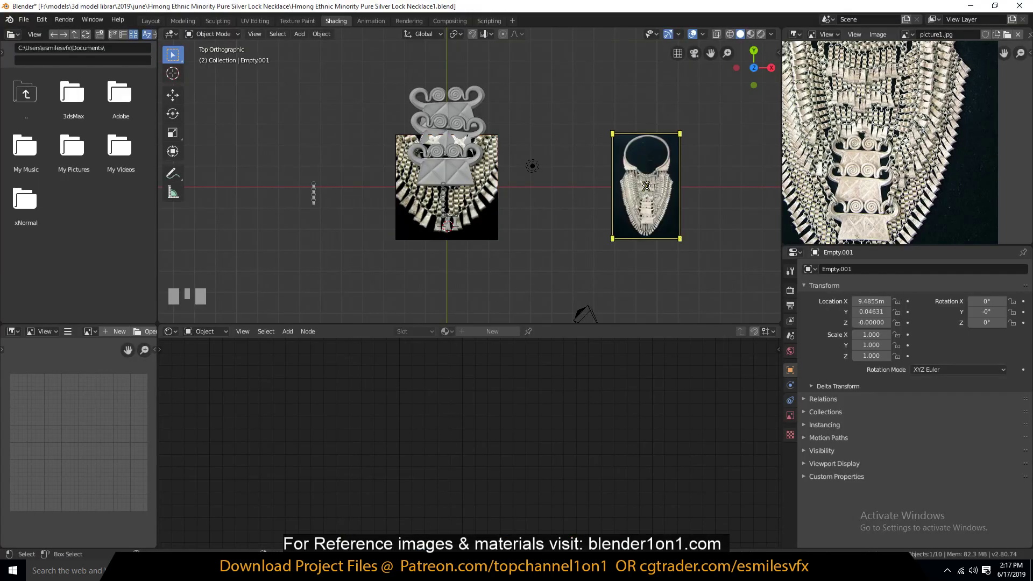
# Scale the picture1.jpg reference to about 2.415 and move it over the necklace model, at about X 0.52 m, Y 3.35 m.
pyautogui.press('s')
pyautogui.click(651, 139)
pyautogui.press('g')
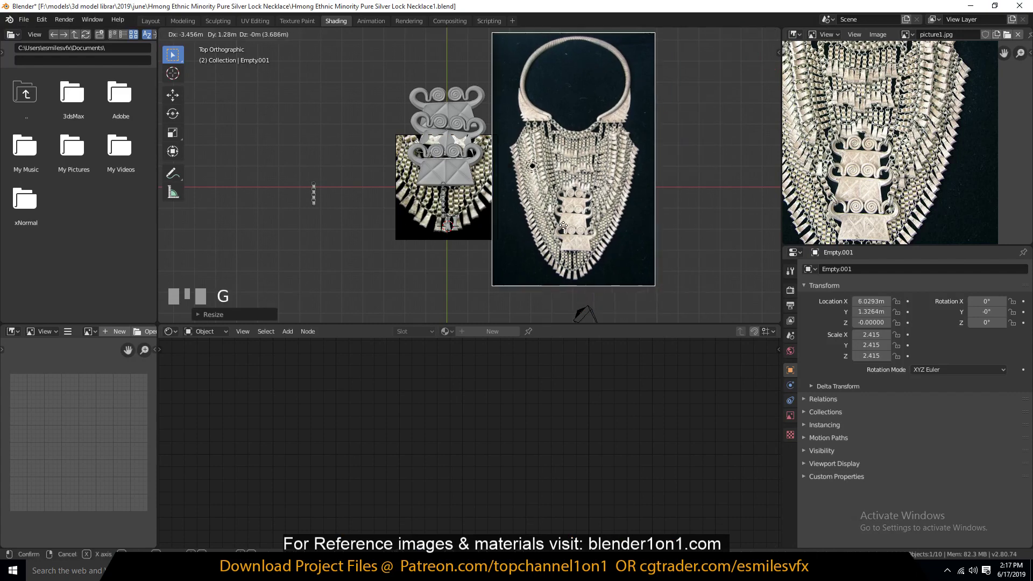
pyautogui.click(466, 188)
pyautogui.scroll(2, 537, 208)
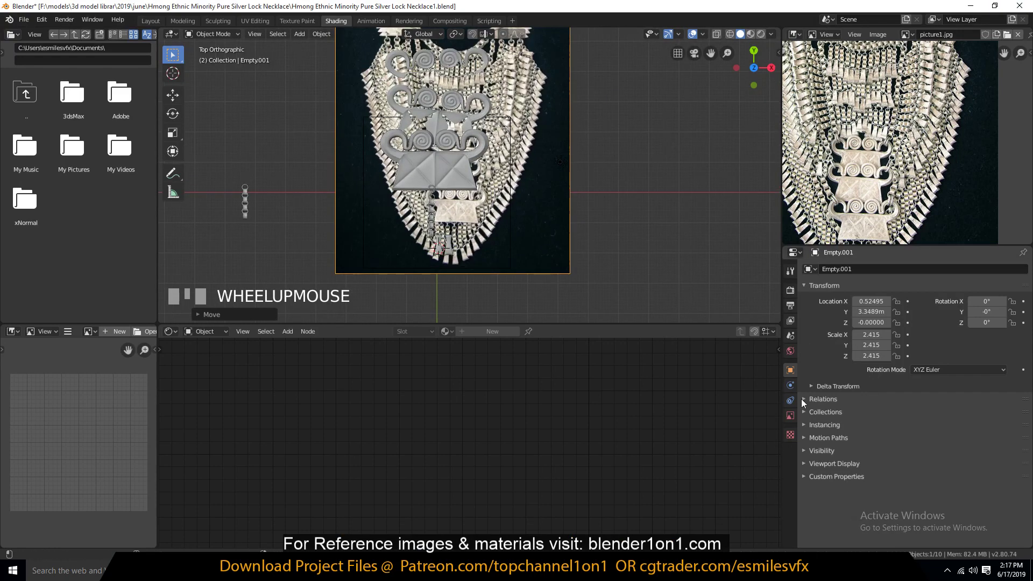
# Enable Use Alpha for the picture1.jpg reference and set its transparency to 0.431.
pyautogui.click(790, 417)
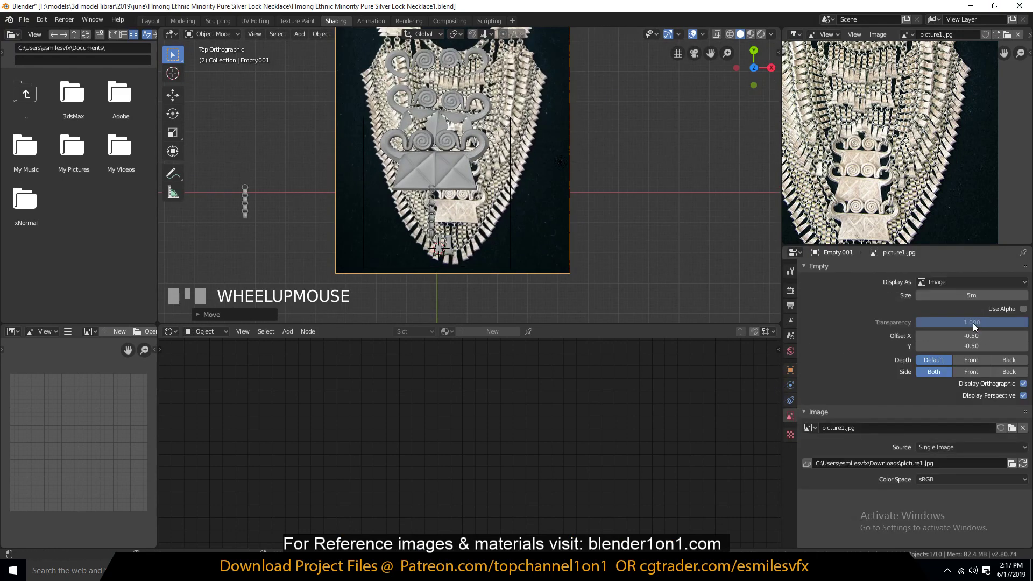
pyautogui.click(1022, 310)
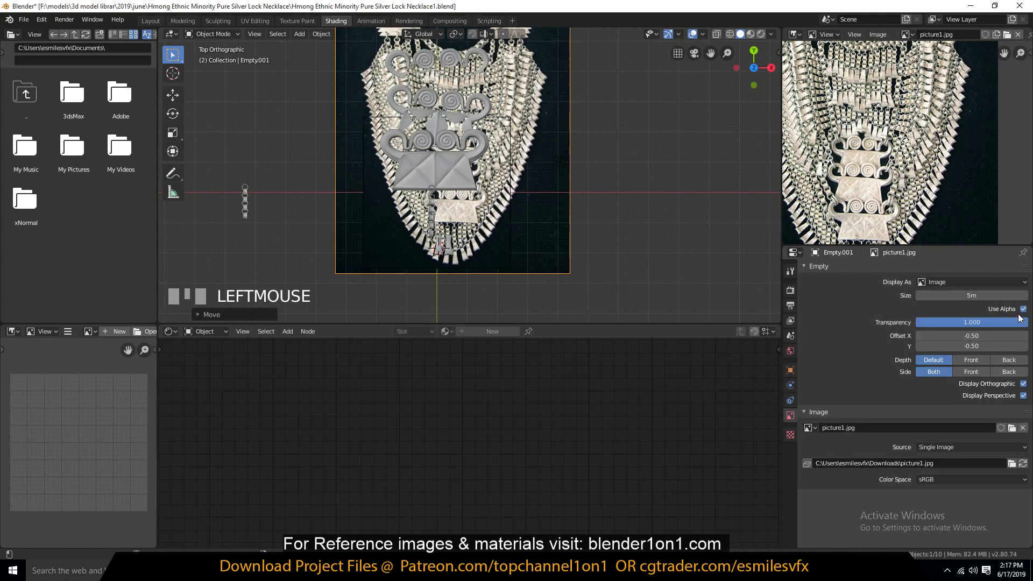
pyautogui.moveTo(1018, 322); pyautogui.dragTo(964, 323)
# Enlarge the picture1.jpg reference by about 1.3 and move it to line up its lower pendants with the close-up reference.
pyautogui.press('s')
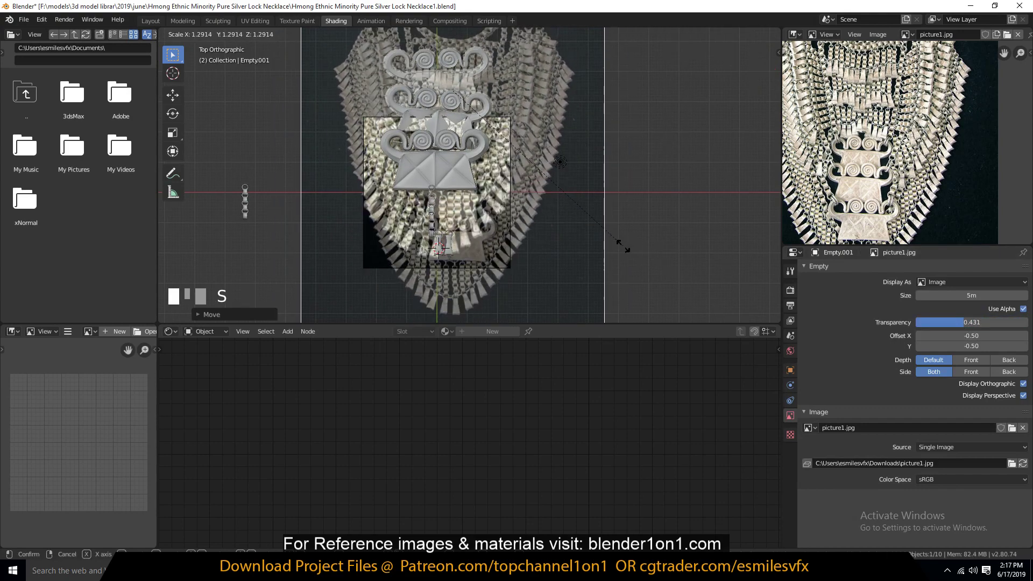
pyautogui.click(617, 258)
pyautogui.scroll(1, 618, 263)
pyautogui.scroll(2, 618, 263)
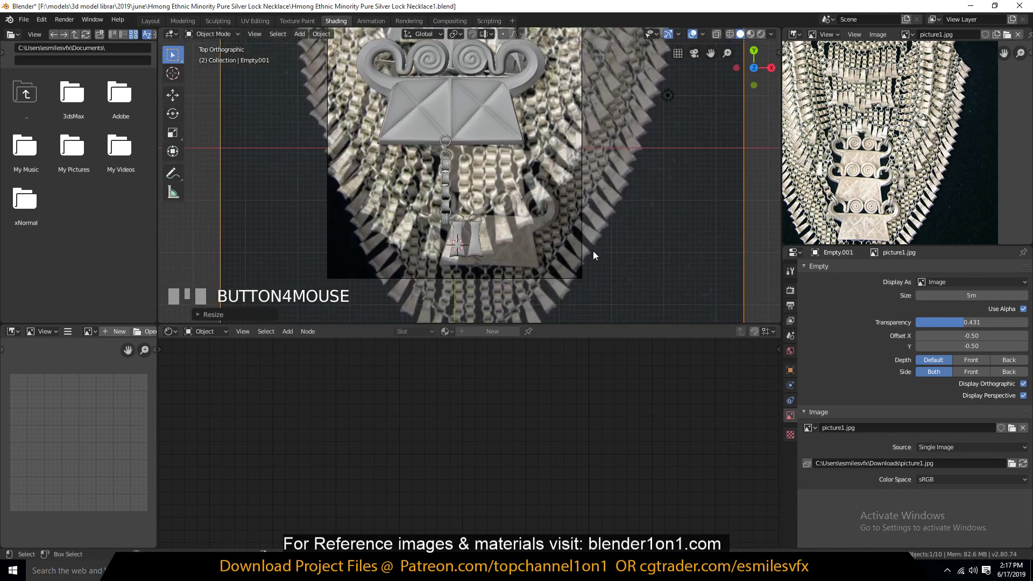
pyautogui.press('g')
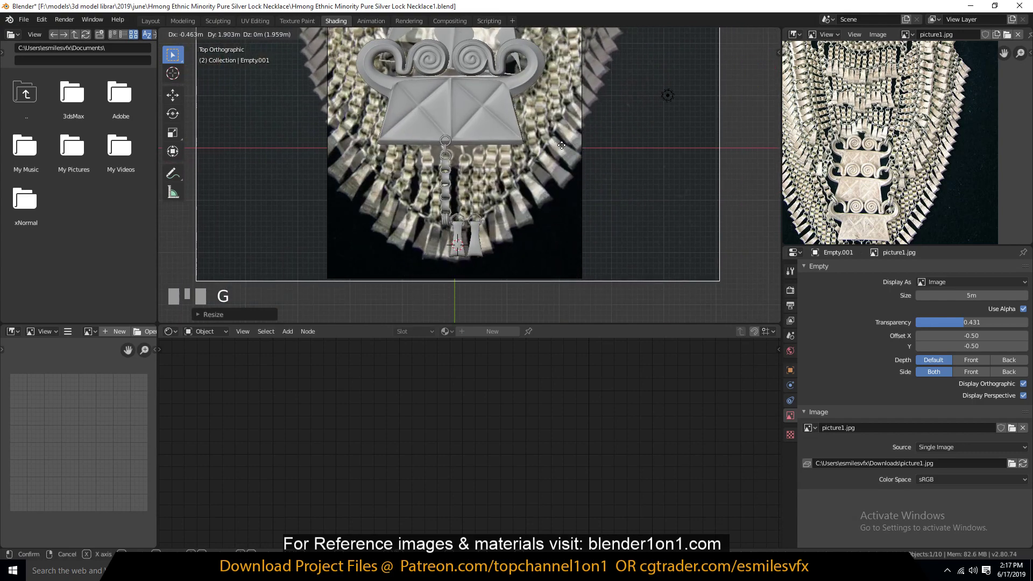
# Move and scale the full-necklace reference image so that its pendants line up with the modelled pendants.
pyautogui.click(573, 169)
pyautogui.press('s')
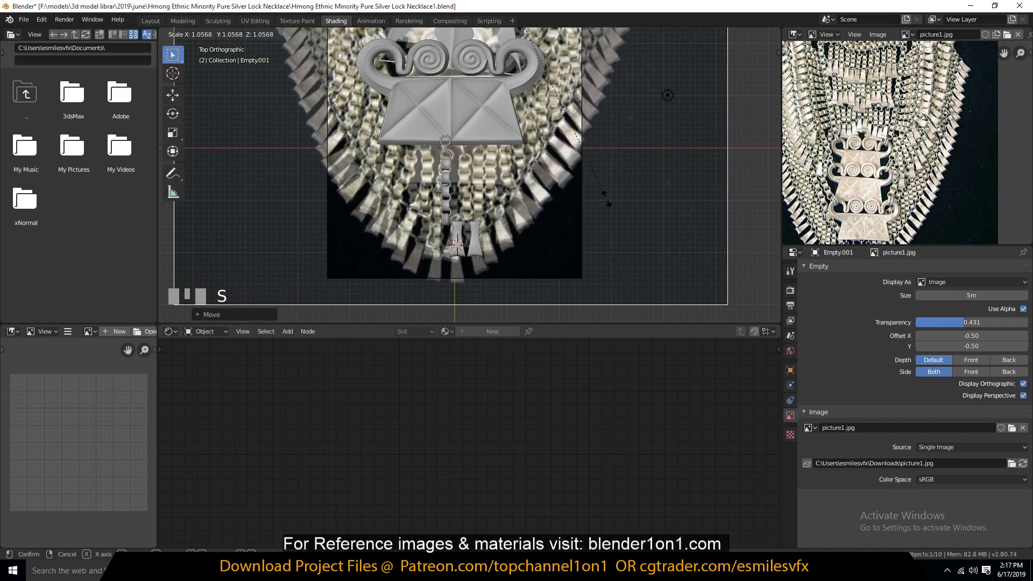
pyautogui.press('g')
pyautogui.click(596, 166)
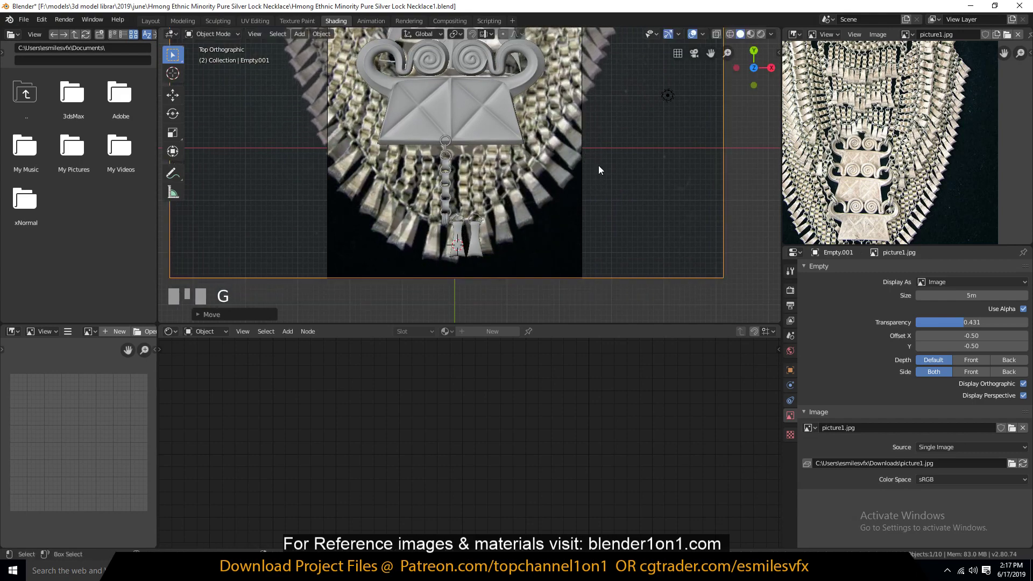
pyautogui.scroll(-3, 593, 168)
pyautogui.scroll(3, 592, 196)
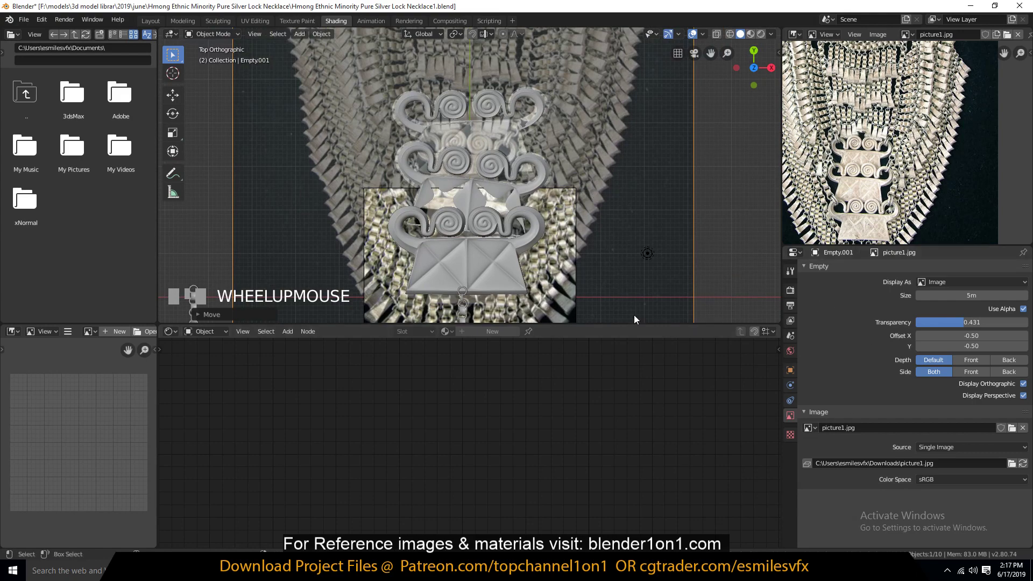
# Set the necklace reference image's transparency to 1.000 and turn off Use Alpha.
pyautogui.moveTo(962, 322); pyautogui.dragTo(1024, 322)
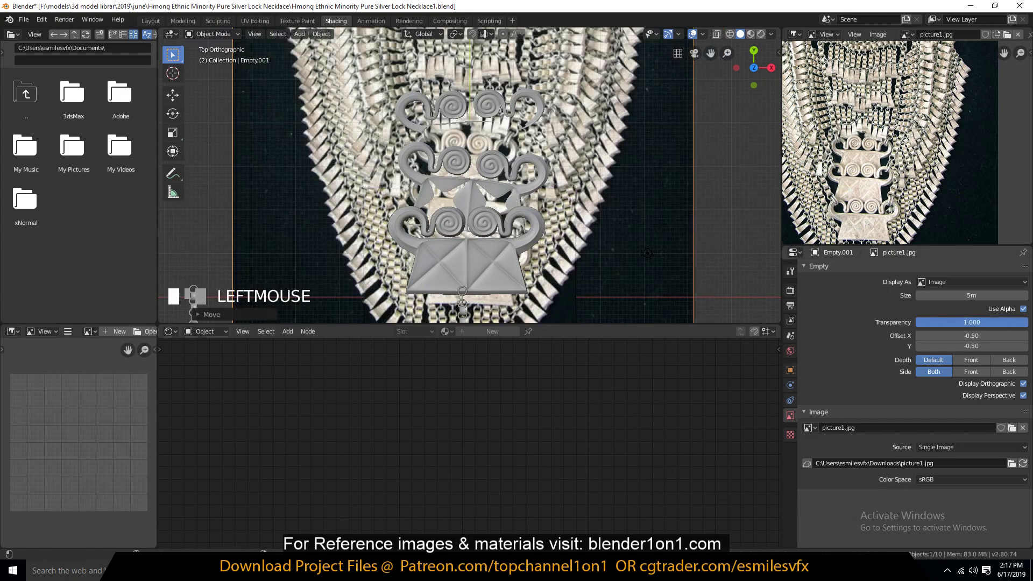
pyautogui.click(1022, 309)
pyautogui.scroll(-4, 431, 214)
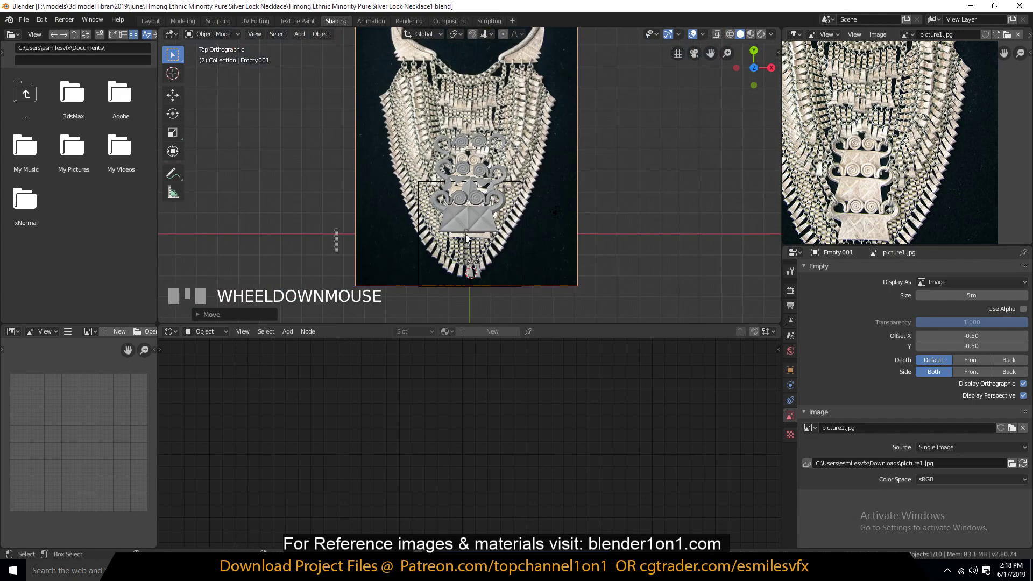
# Move the necklace reference image about 8.9 m along the global X axis so it sits beside the model.
pyautogui.keyDown('shift'); pyautogui.moveTo(465, 238); pyautogui.dragTo(363, 208, button='middle'); pyautogui.keyUp('shift')
pyautogui.press('g')
pyautogui.press('x')
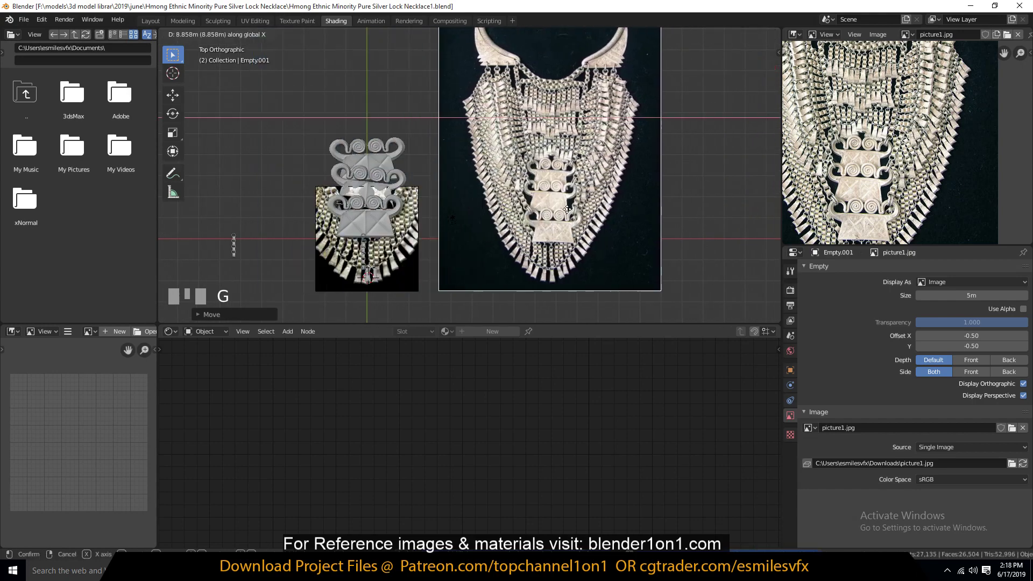
pyautogui.click(589, 210)
pyautogui.scroll(2, 437, 252)
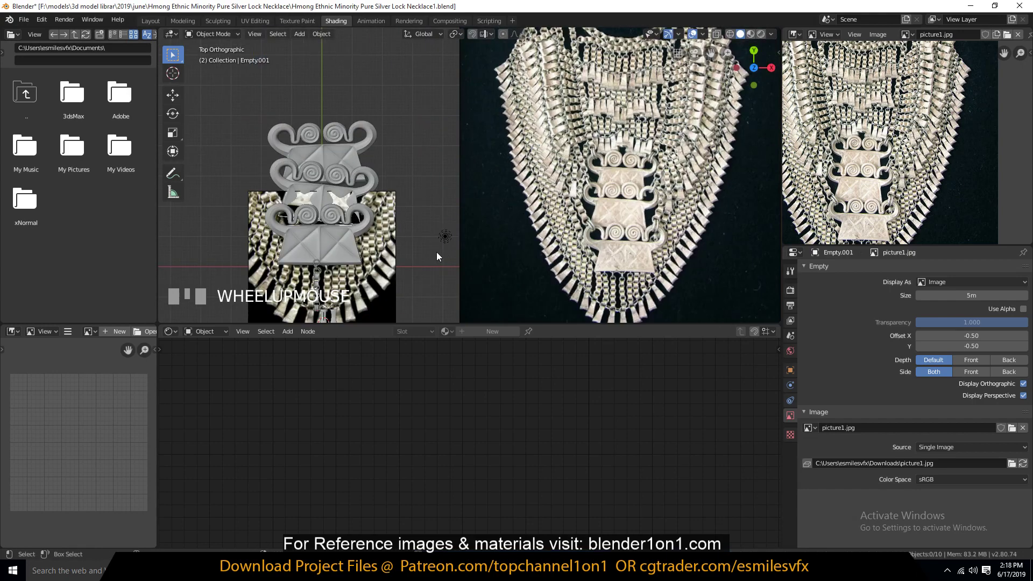
# Move the pair of small dangling pendants from the small reference image to just below the spare chain links.
pyautogui.keyDown('shift'); pyautogui.moveTo(437, 252); pyautogui.dragTo(461, 185, button='middle'); pyautogui.keyUp('shift')
pyautogui.click(353, 248)
pyautogui.scroll(-3, 453, 227)
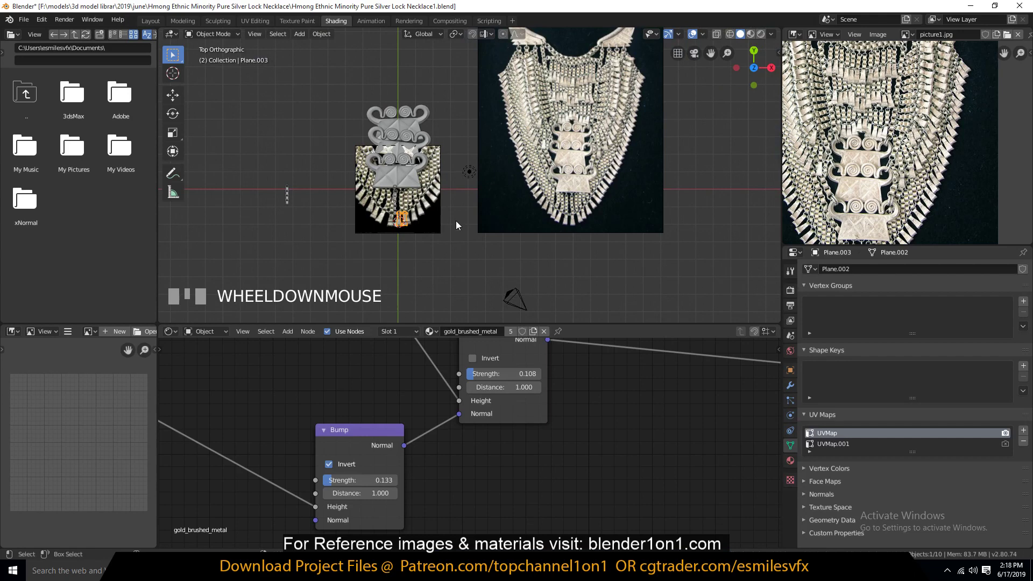
pyautogui.press('g')
pyautogui.click(316, 225)
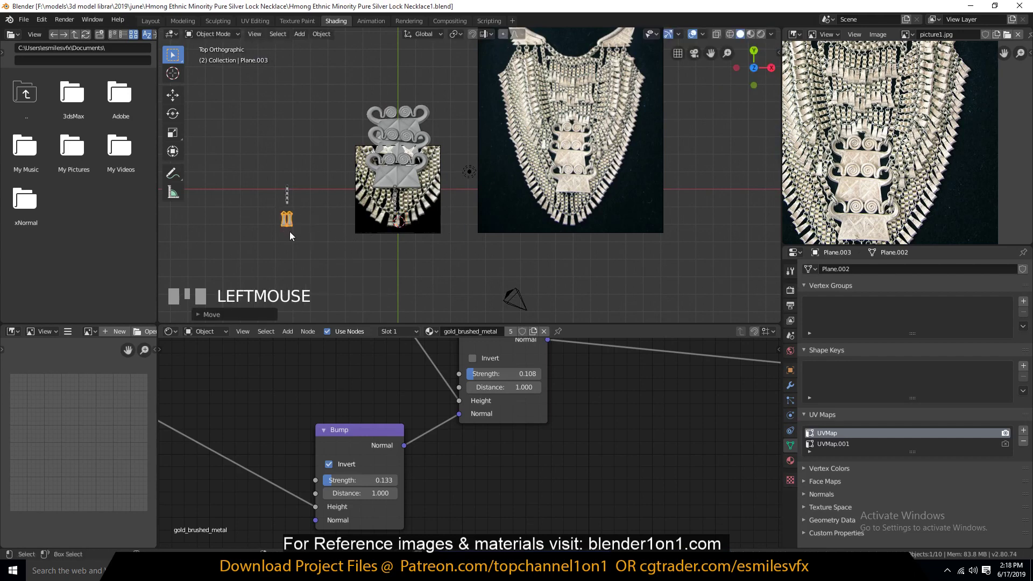
# Make a linked duplicate of the dangling pendant pair and place it just below the large necklace image.
pyautogui.hotkey('alt', 'd')
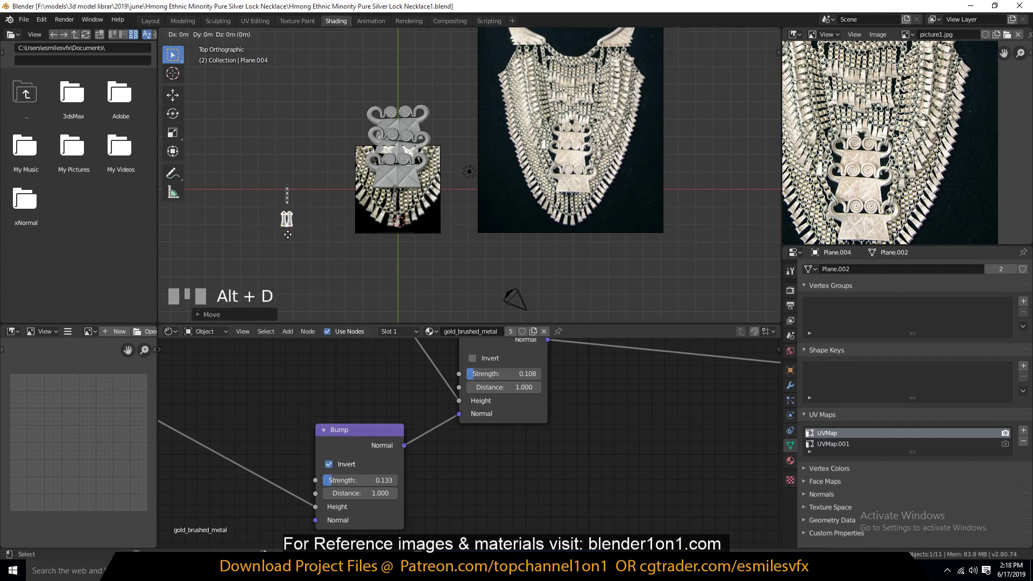
pyautogui.click(578, 218)
pyautogui.scroll(5, 578, 218)
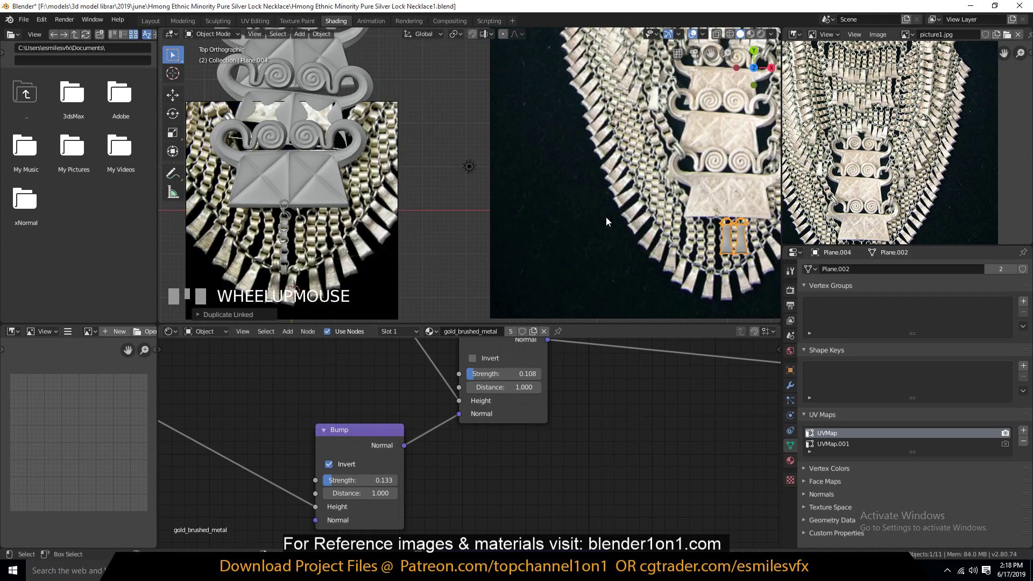
pyautogui.scroll(-2, 473, 247)
pyautogui.press('g')
pyautogui.click(464, 302)
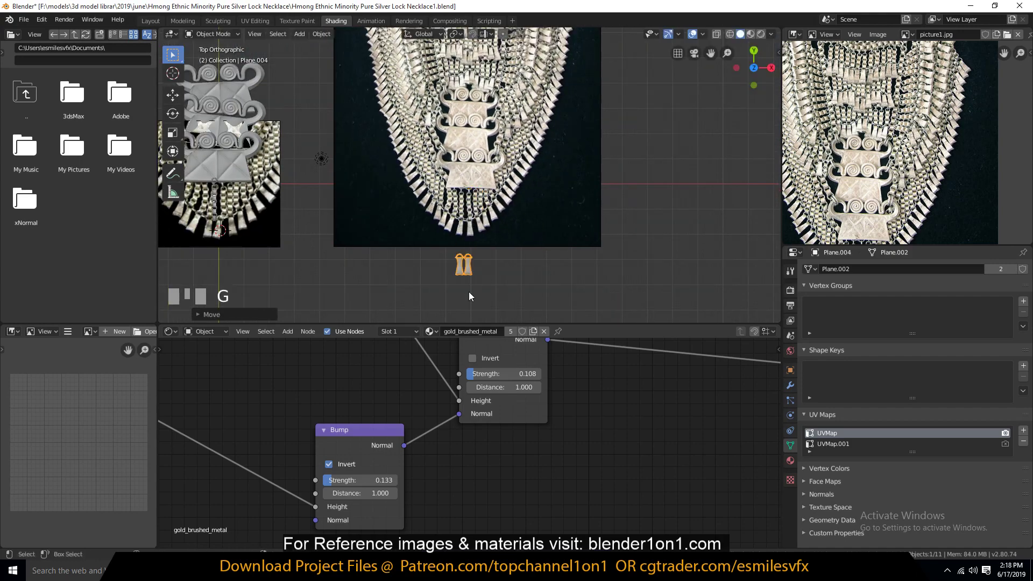
pyautogui.click(473, 288)
# Add a Bezier curve and rotate it 90° about the X axis.
pyautogui.keyDown('shift'); pyautogui.moveTo(504, 165); pyautogui.dragTo(466, 233, button='middle'); pyautogui.keyUp('shift')
pyautogui.hotkey('shift', 'a')
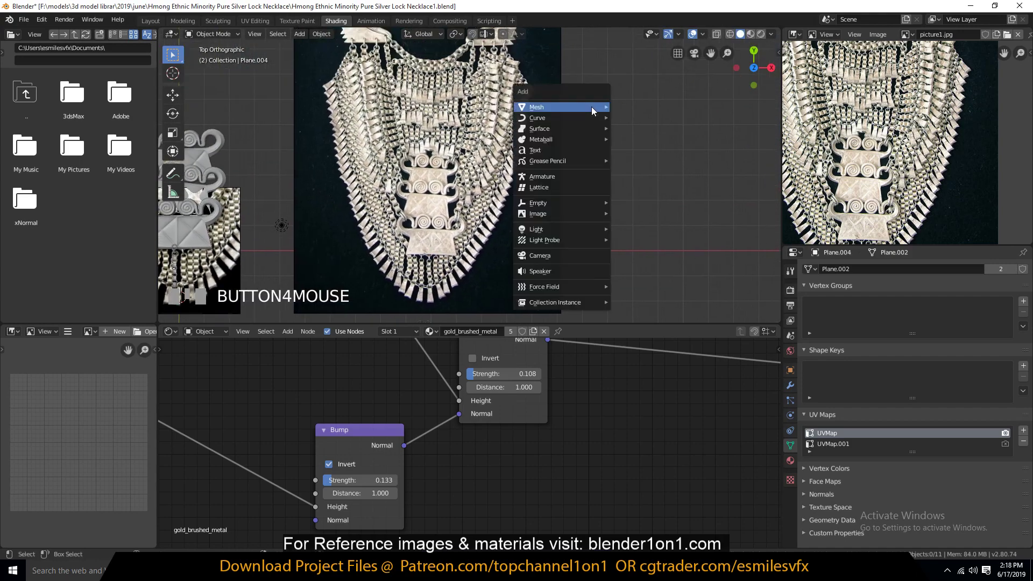
pyautogui.moveTo(559, 118)
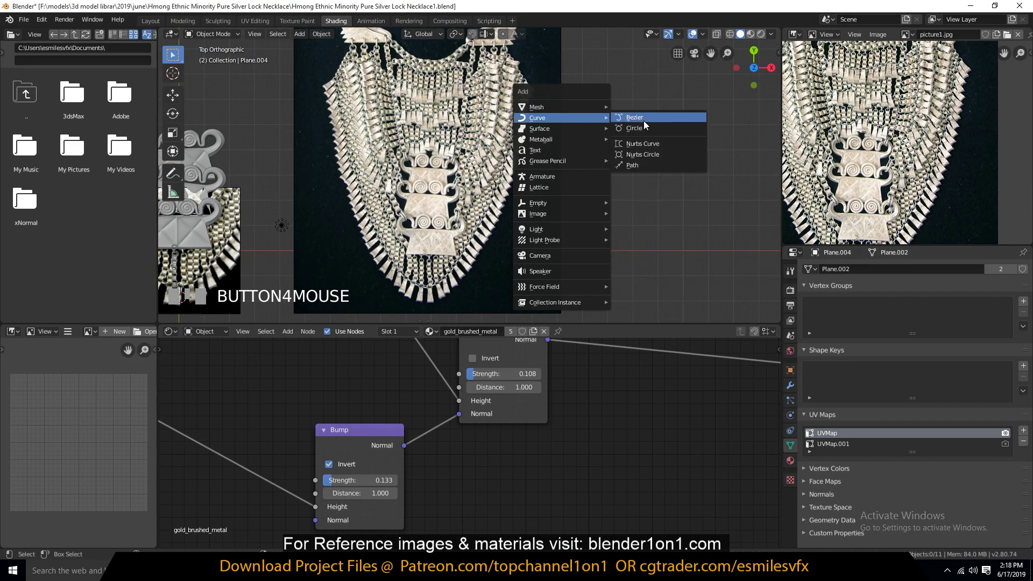
pyautogui.click(643, 120)
pyautogui.scroll(-4, 592, 161)
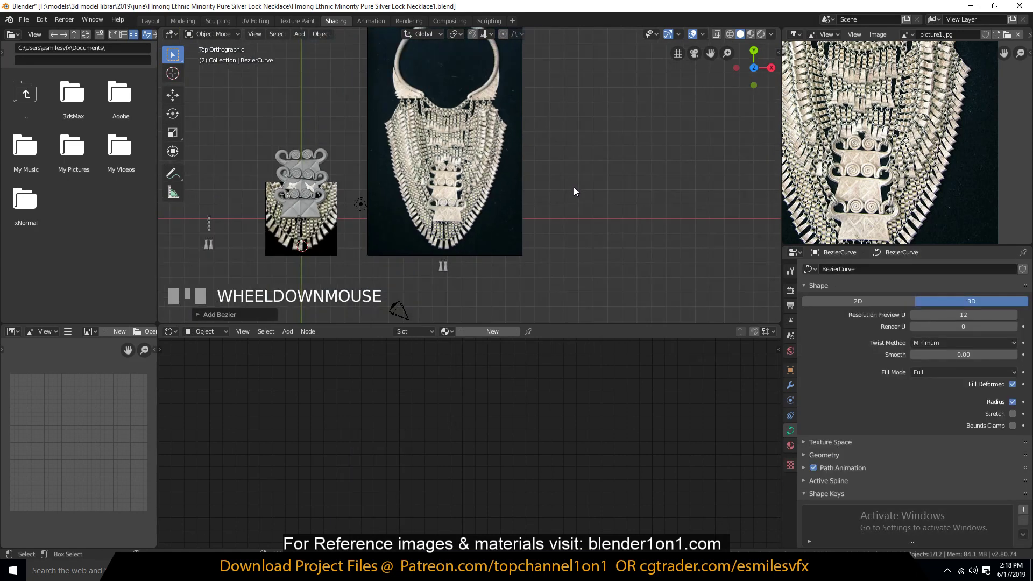
pyautogui.press('r')
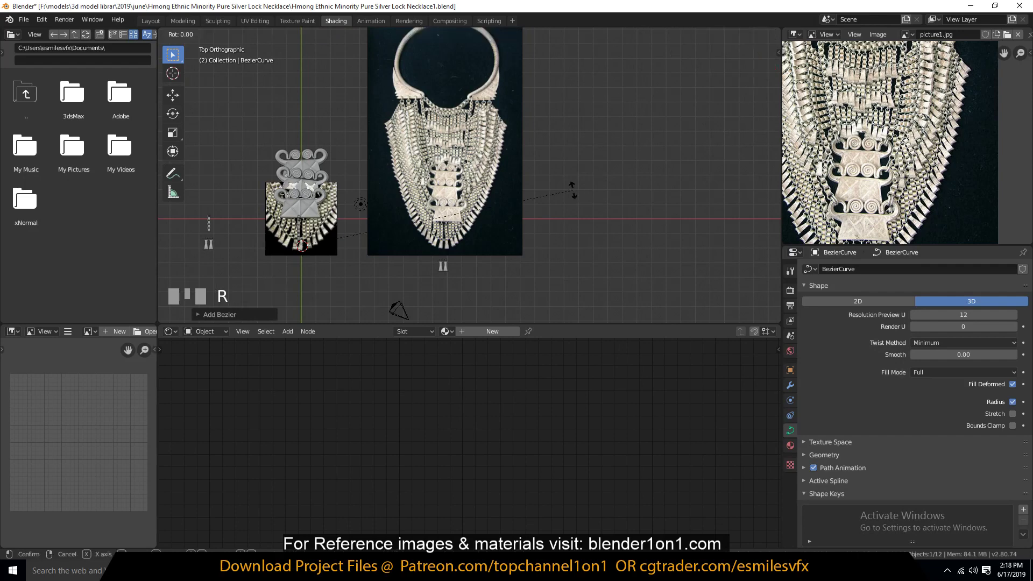
pyautogui.press('x')
pyautogui.press('9')
pyautogui.press('0')
pyautogui.click(573, 189)
# Move the Bezier curve to the right of the necklace image and rotate it another 90° about global X.
pyautogui.press('g')
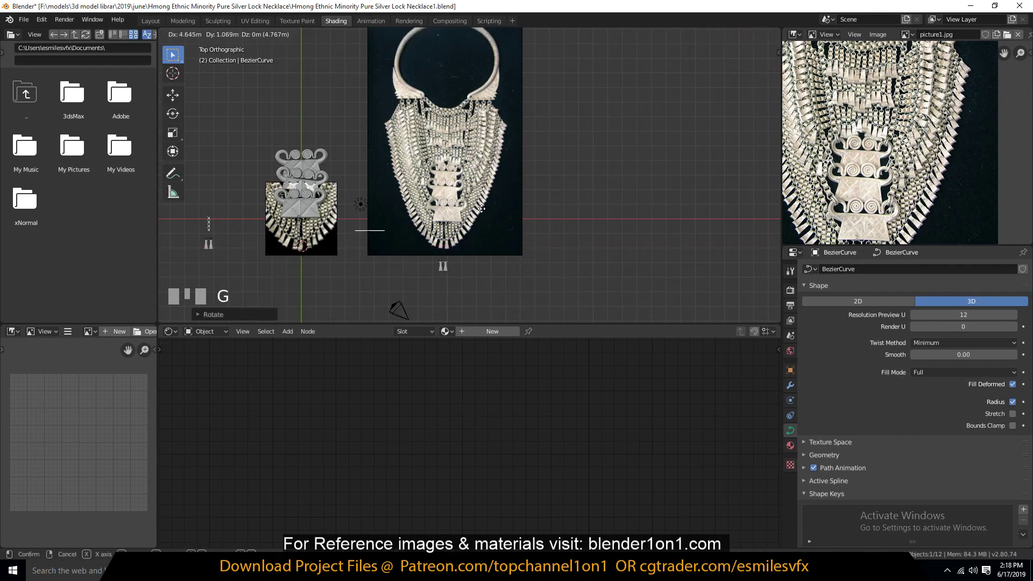
pyautogui.click(653, 150)
pyautogui.press('r')
pyautogui.press('x')
pyautogui.press('9')
pyautogui.press('0')
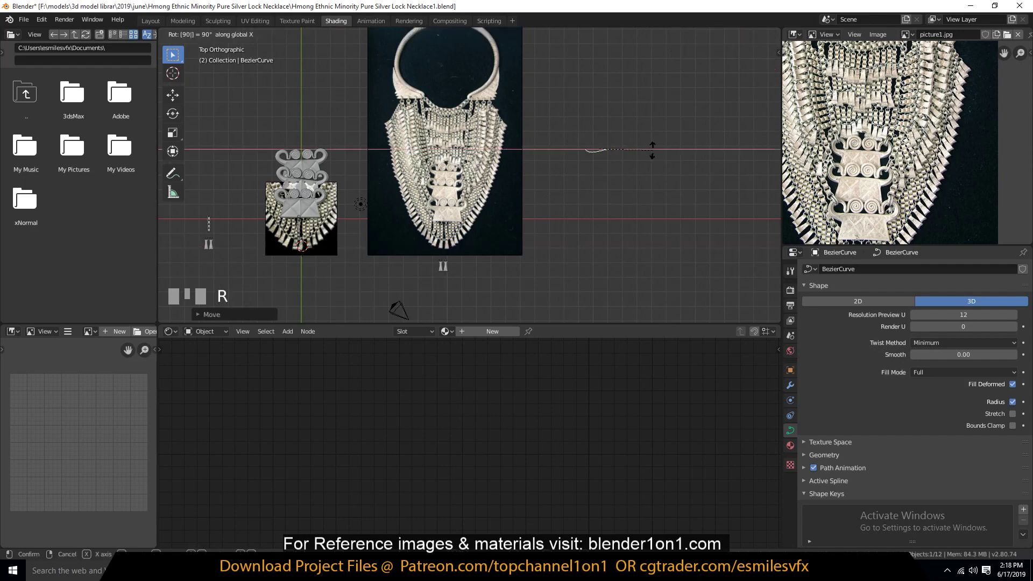
pyautogui.press('Return')
# Reposition the Bezier curve in top view so it lies over the necklace's upper right edge.
pyautogui.scroll(3, 653, 150)
pyautogui.press('g')
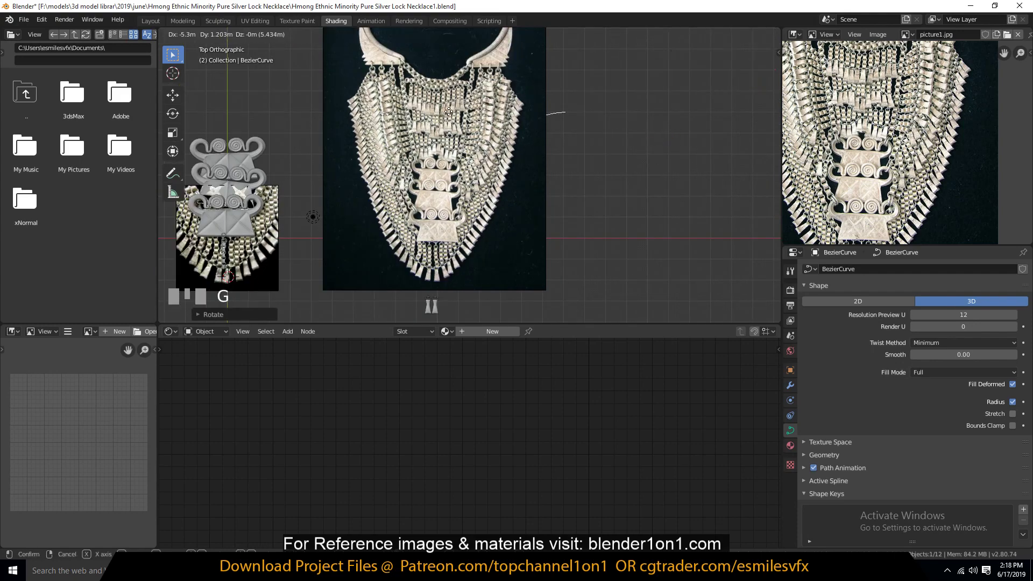
pyautogui.click(577, 117)
pyautogui.press('`')
pyautogui.moveTo(521, 102); pyautogui.dragTo(604, 161, button='middle')
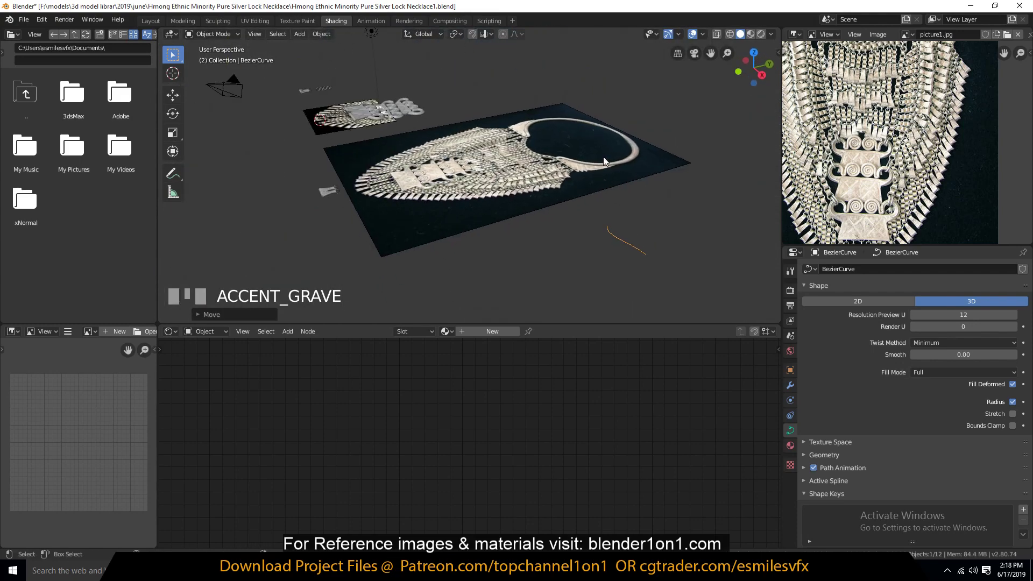
pyautogui.press('g')
pyautogui.click(644, 193)
pyautogui.press('KP_7')
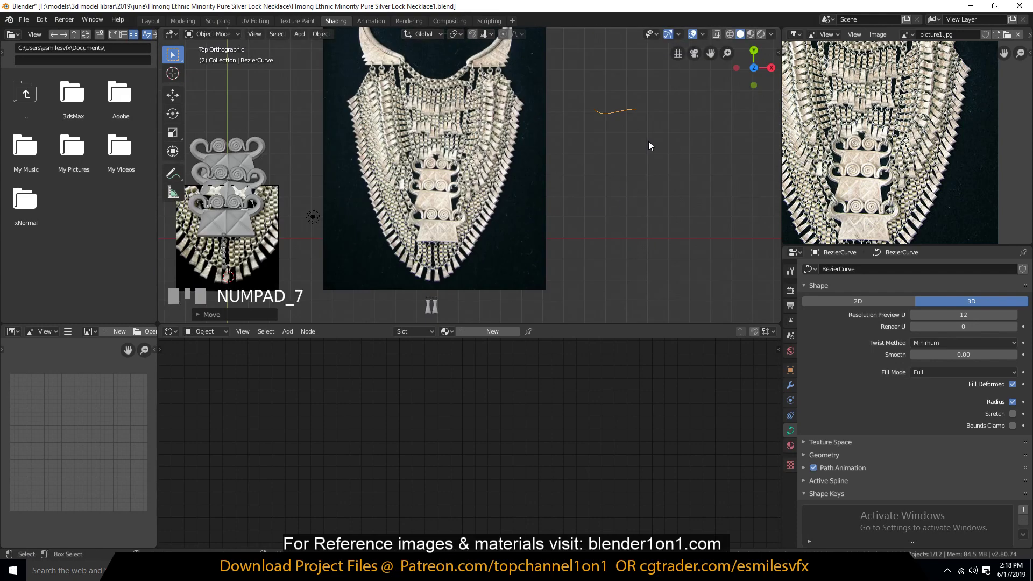
pyautogui.press('g')
pyautogui.click(518, 123)
# Move the curve's left control point to the bottom centre of the necklace, adjusting its handles' angle and length.
pyautogui.press('Tab')
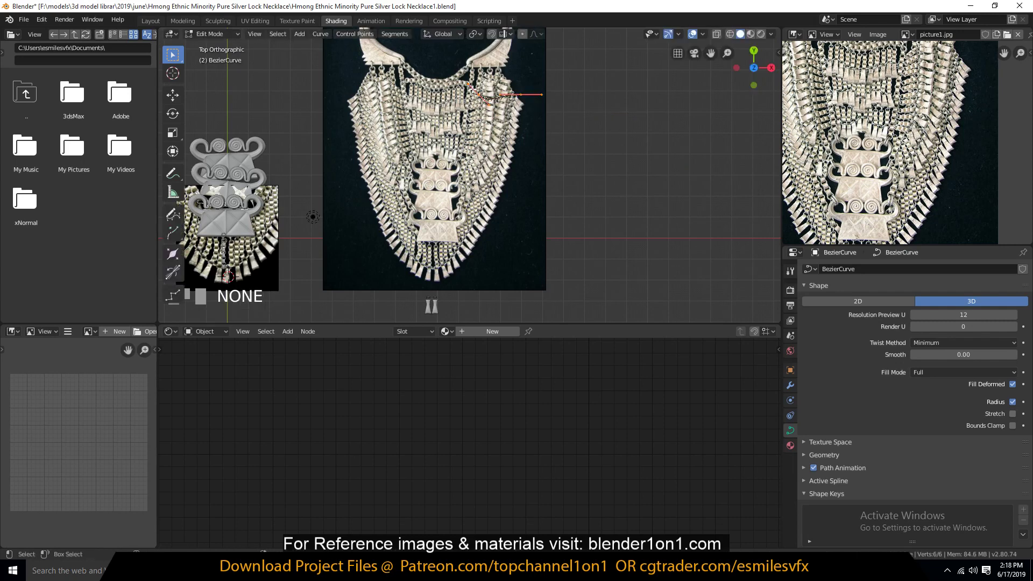
pyautogui.click(478, 95)
pyautogui.moveTo(478, 94); pyautogui.dragTo(436, 266)
pyautogui.press('r')
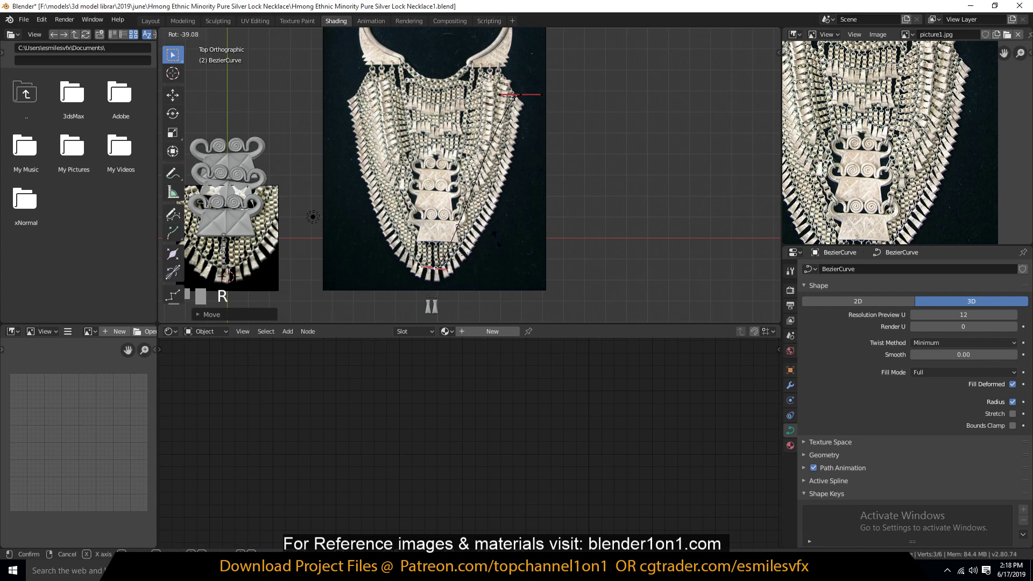
pyautogui.click(494, 236)
pyautogui.press('s')
pyautogui.click(581, 242)
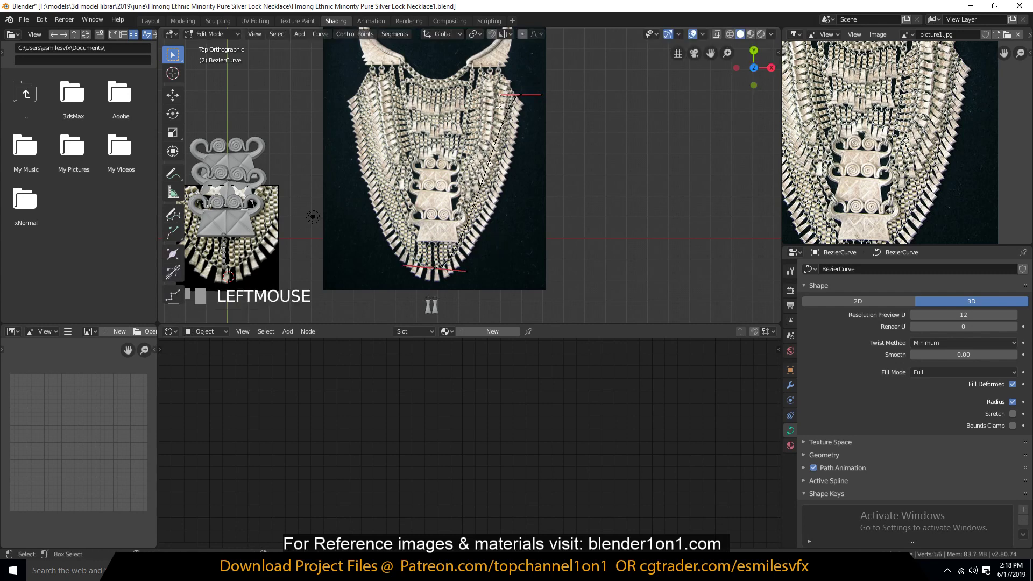
# Adjust the upper right control point and its handles so they run vertically along the necklace's right edge.
pyautogui.press('g')
pyautogui.click(528, 163)
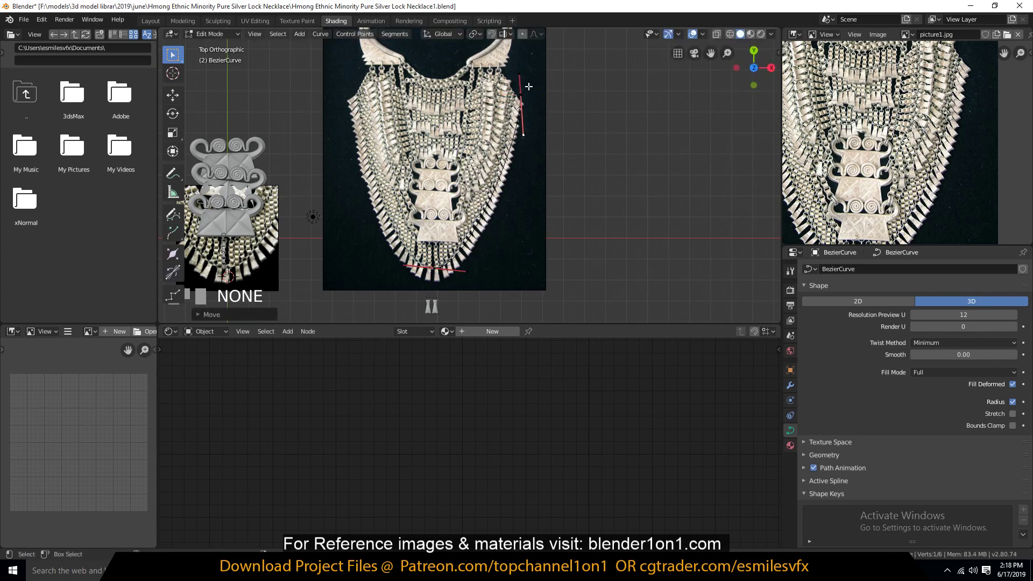
pyautogui.click(521, 89)
pyautogui.press('g')
pyautogui.click(511, 86)
pyautogui.click(515, 134)
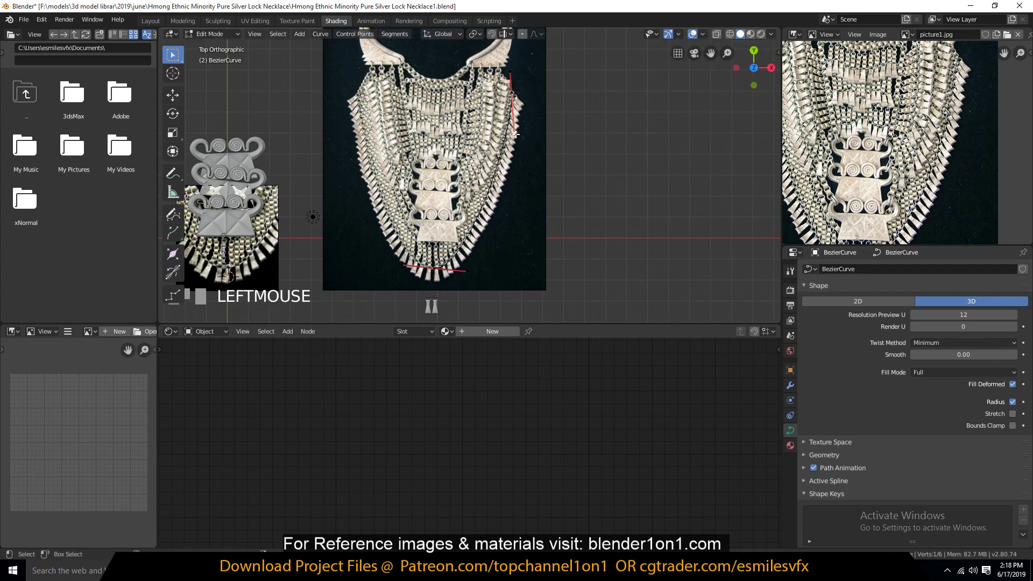
pyautogui.moveTo(515, 134); pyautogui.dragTo(507, 136)
pyautogui.click(449, 272)
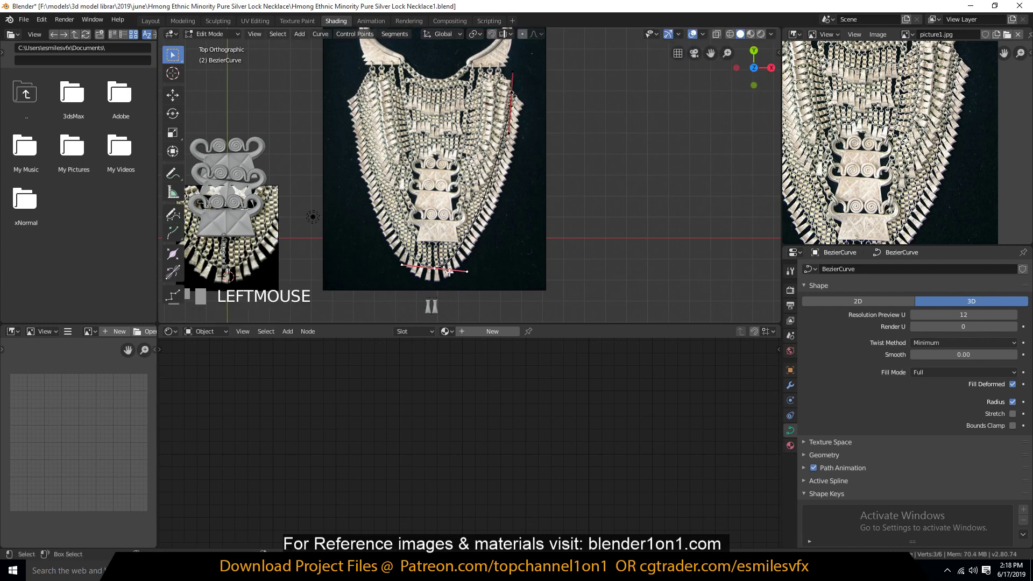
pyautogui.hotkey('shift', 'd')
pyautogui.press('x')
pyautogui.click(377, 149)
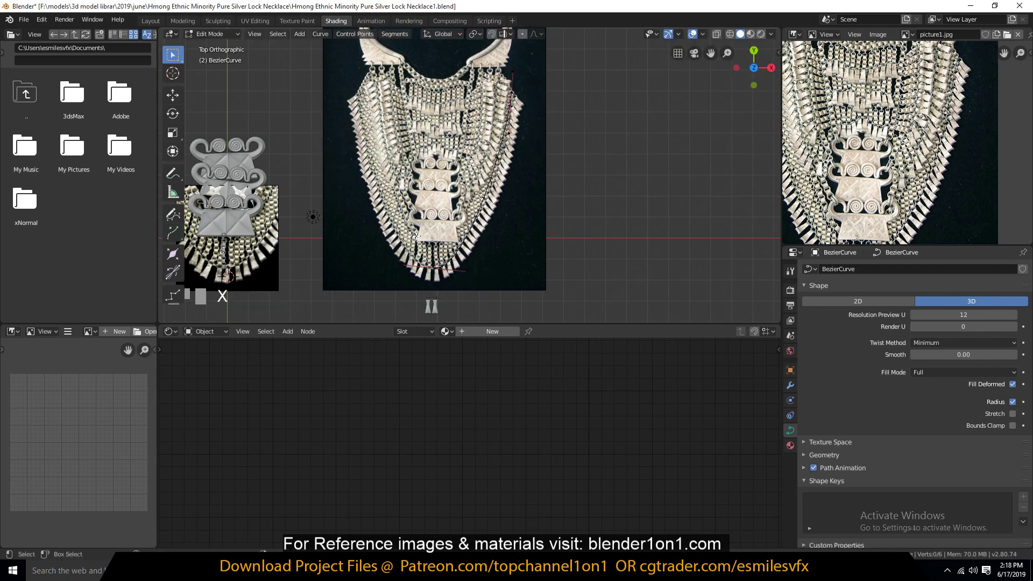
# Extrude the bottom control point to the necklace's upper left edge and rotate its handles to follow that edge.
pyautogui.click(439, 279)
pyautogui.press('e')
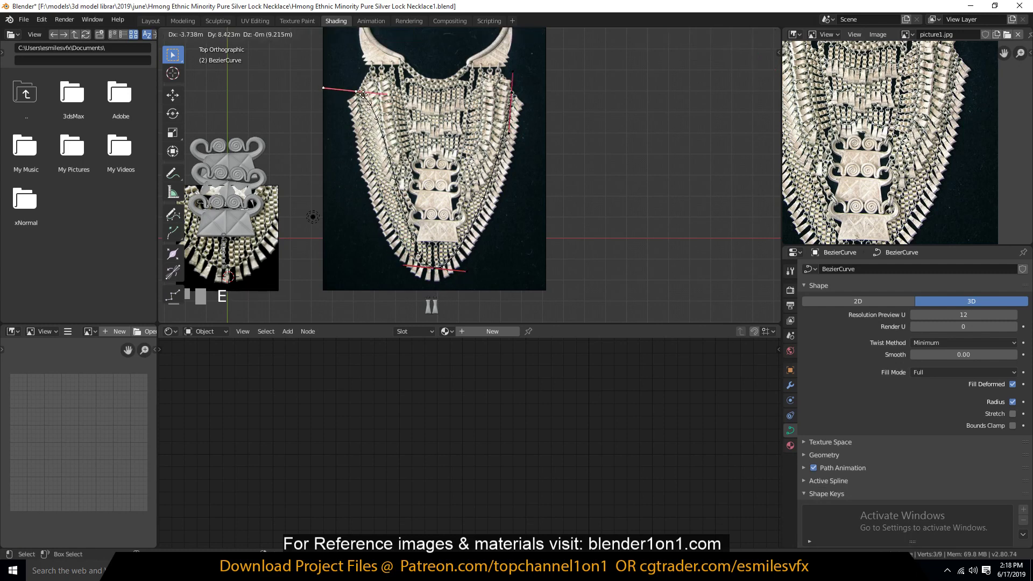
pyautogui.click(354, 99)
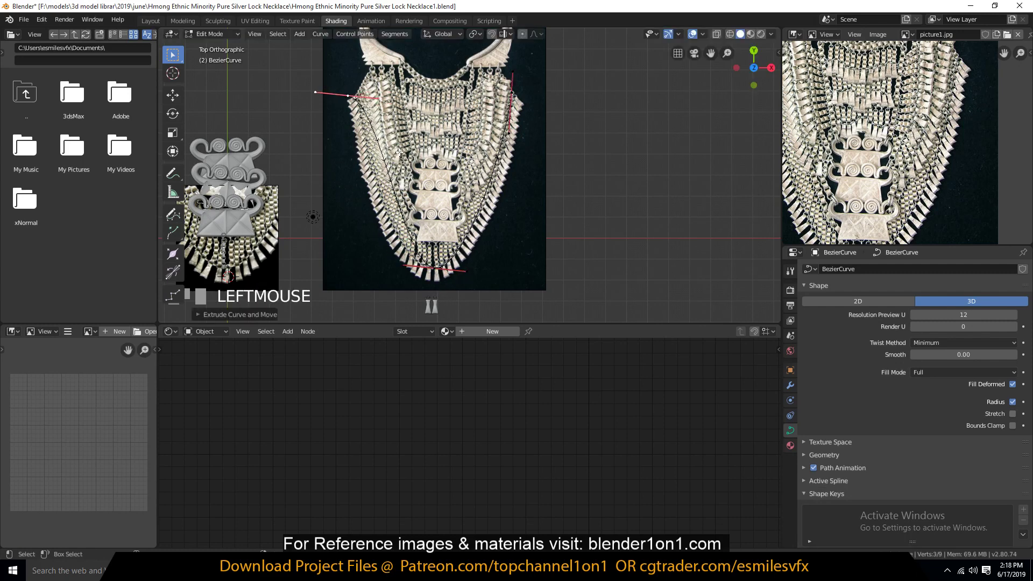
pyautogui.press('r')
pyautogui.click(410, 111)
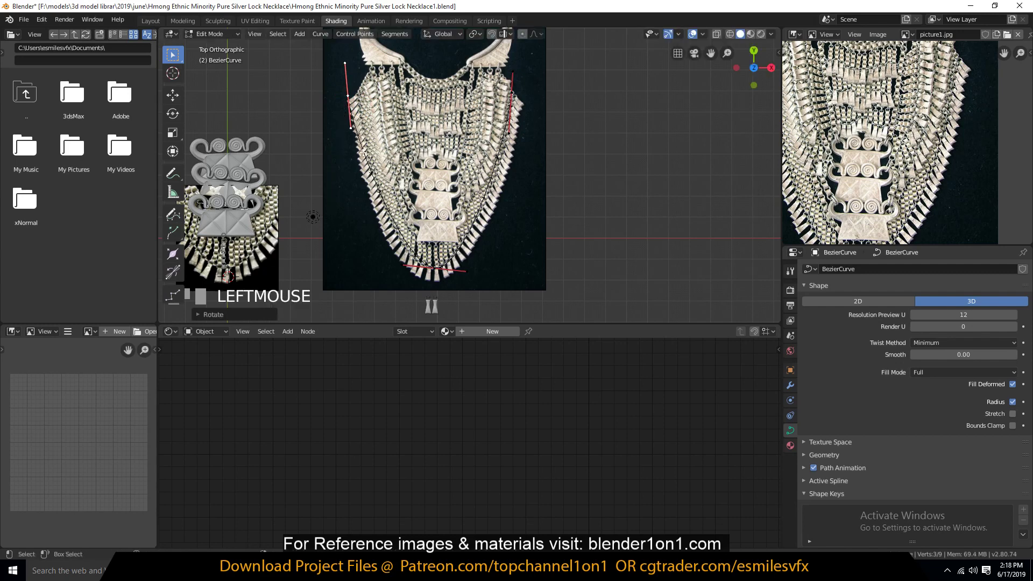
pyautogui.press('g')
pyautogui.click(375, 139)
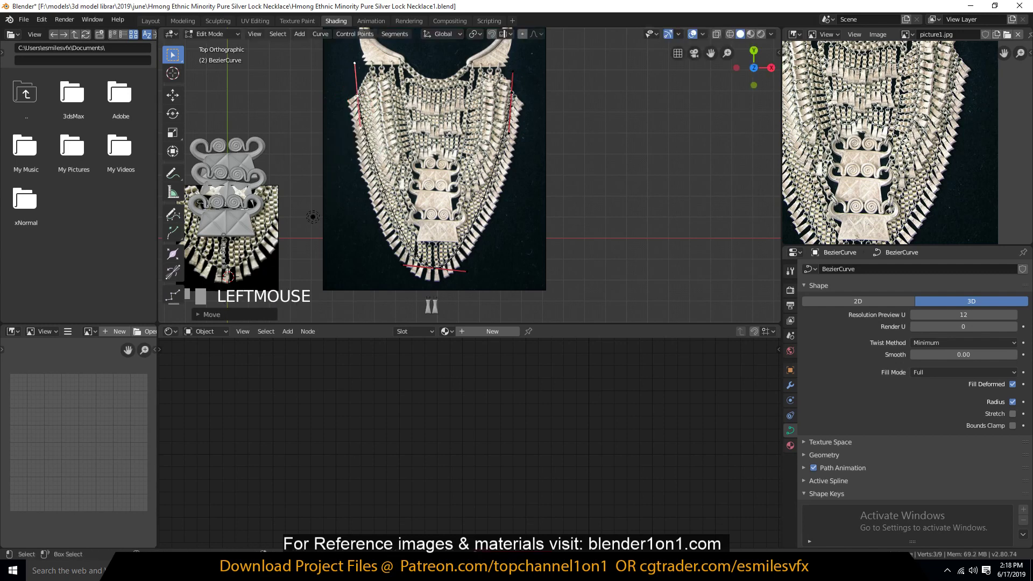
# Lengthen the bottom control point's handles, rotate them to even out the curve's base, and return to Object Mode.
pyautogui.click(434, 268)
pyautogui.press('s')
pyautogui.click(499, 269)
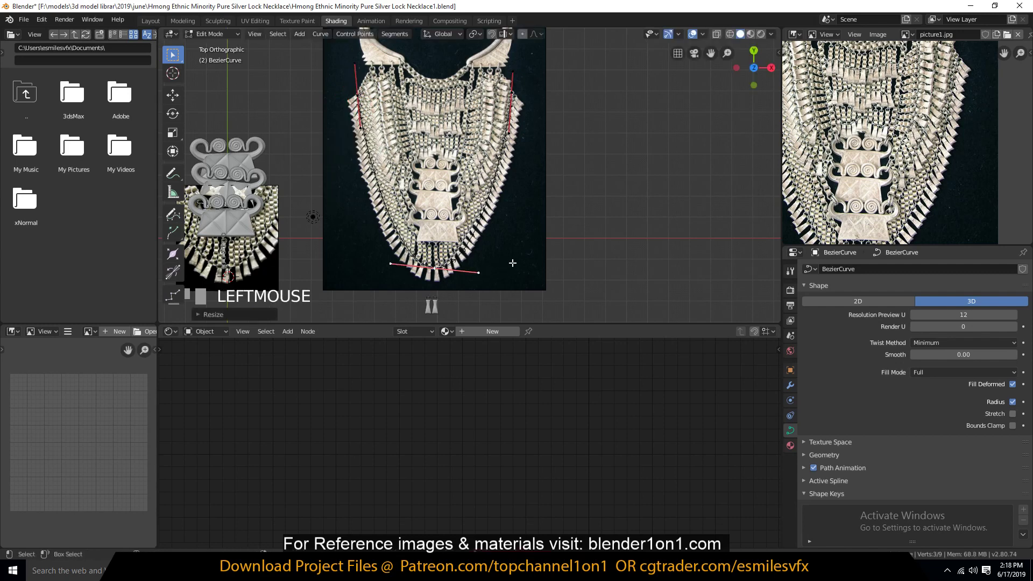
pyautogui.press('r')
pyautogui.click(527, 235)
pyautogui.press('g')
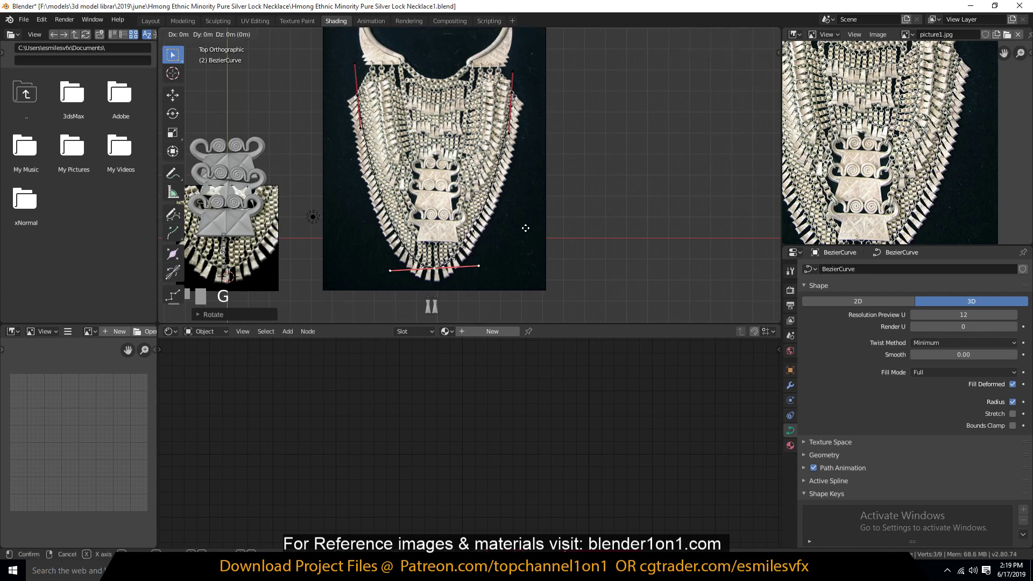
pyautogui.click(525, 228)
pyautogui.press('Tab')
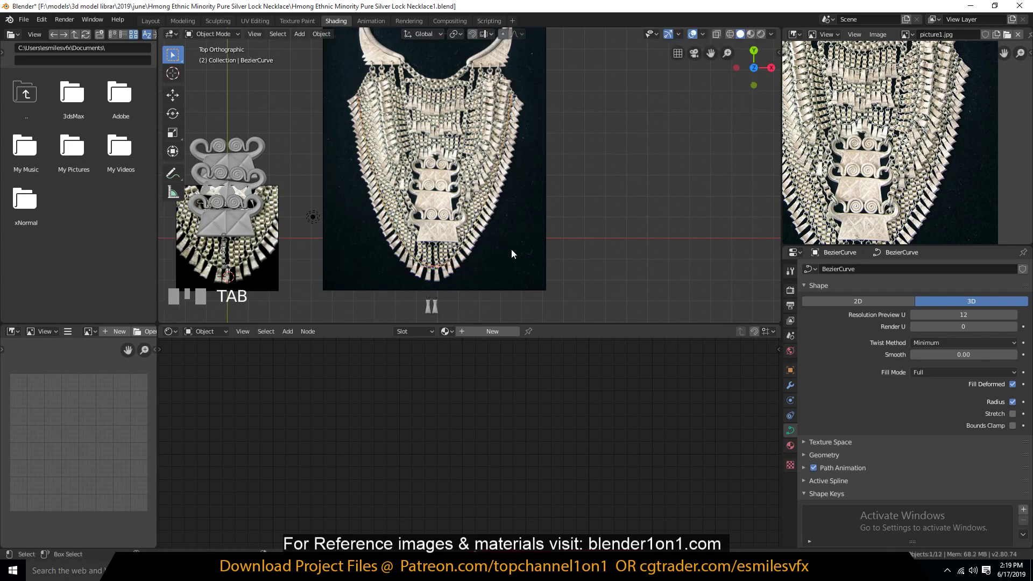
# Select the Bezier curve traced along the necklace outline and snap the 3D cursor to it.
pyautogui.scroll(2, 511, 247)
pyautogui.scroll(-3, 510, 237)
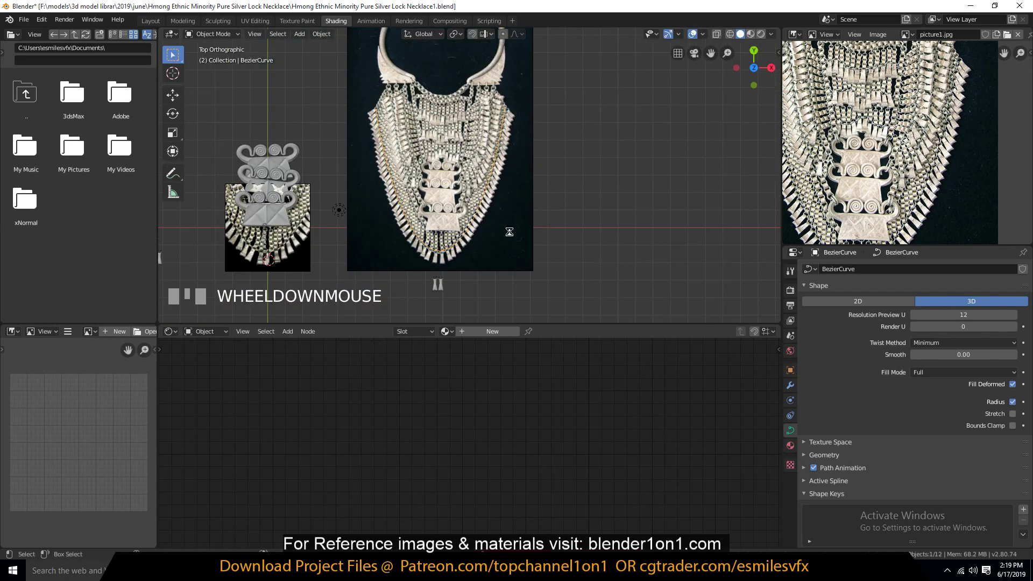
pyautogui.click(438, 285)
pyautogui.scroll(2, 445, 283)
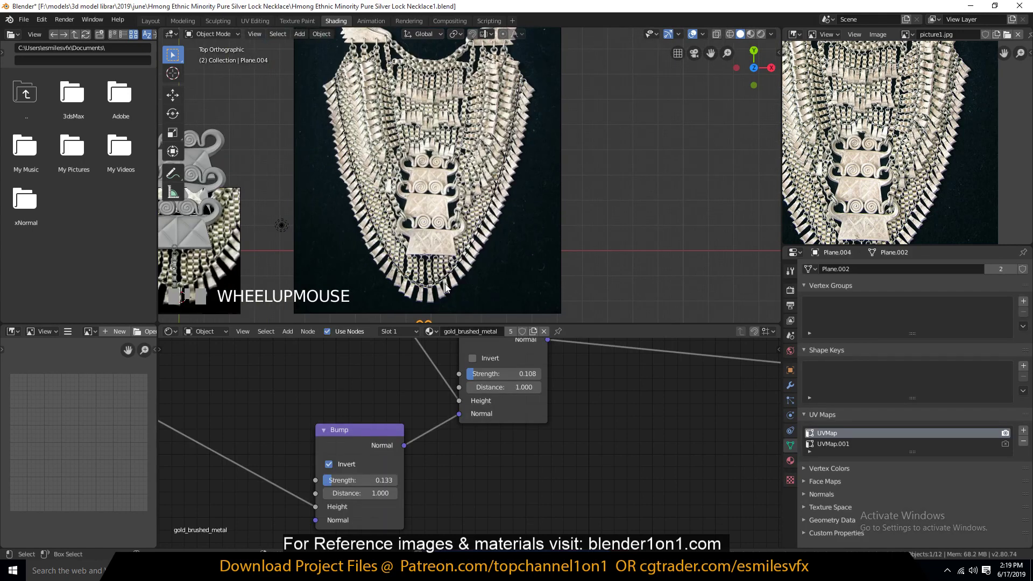
pyautogui.click(446, 276)
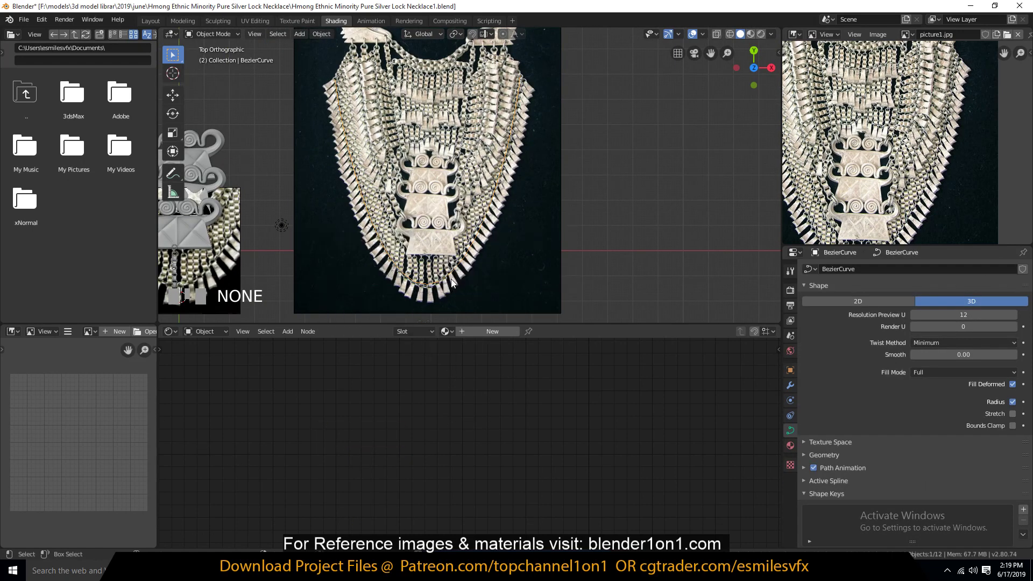
pyautogui.hotkey('shift', 'a')
pyautogui.moveTo(451, 278)
pyautogui.hotkey('shift', 'a')
pyautogui.hotkey('shift', 's')
pyautogui.click(554, 297)
# Select the silver pendant pair below the necklace image and snap it to the 3D cursor at the curve.
pyautogui.keyDown('shift'); pyautogui.moveTo(545, 290); pyautogui.dragTo(558, 149, button='middle'); pyautogui.keyUp('shift')
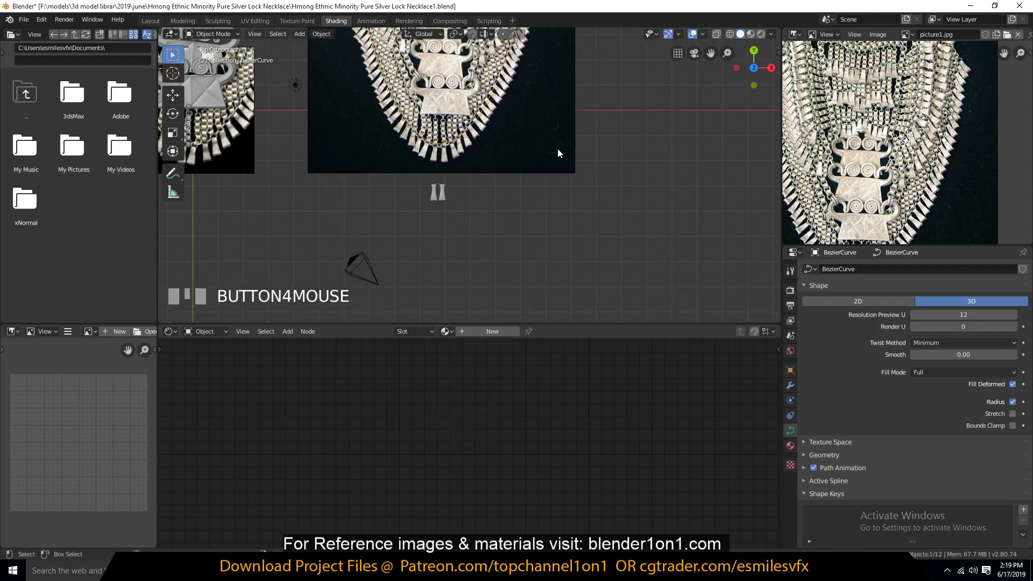
pyautogui.click(441, 198)
pyautogui.hotkey('shift', 's')
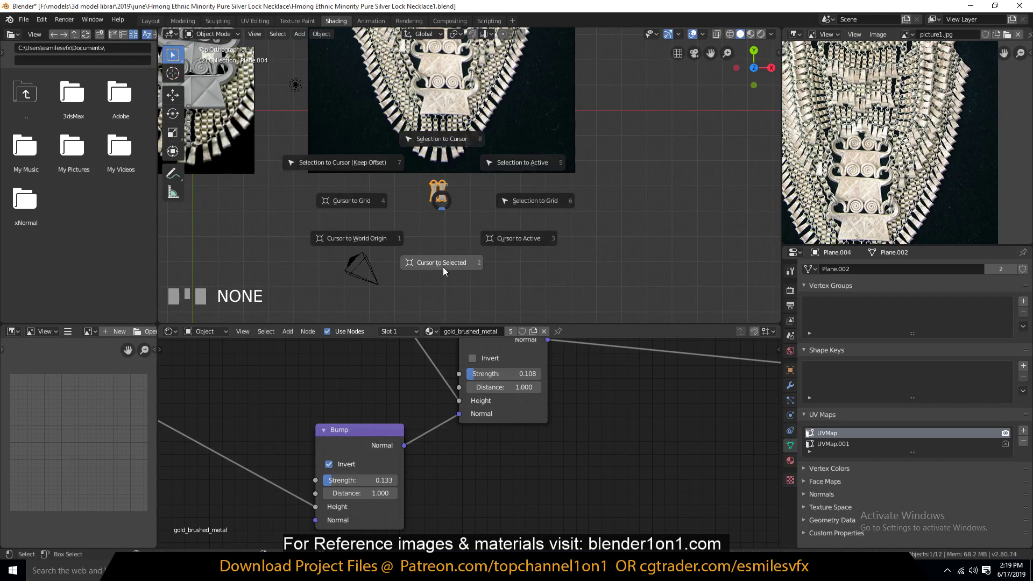
pyautogui.click(441, 139)
pyautogui.scroll(-4, 463, 204)
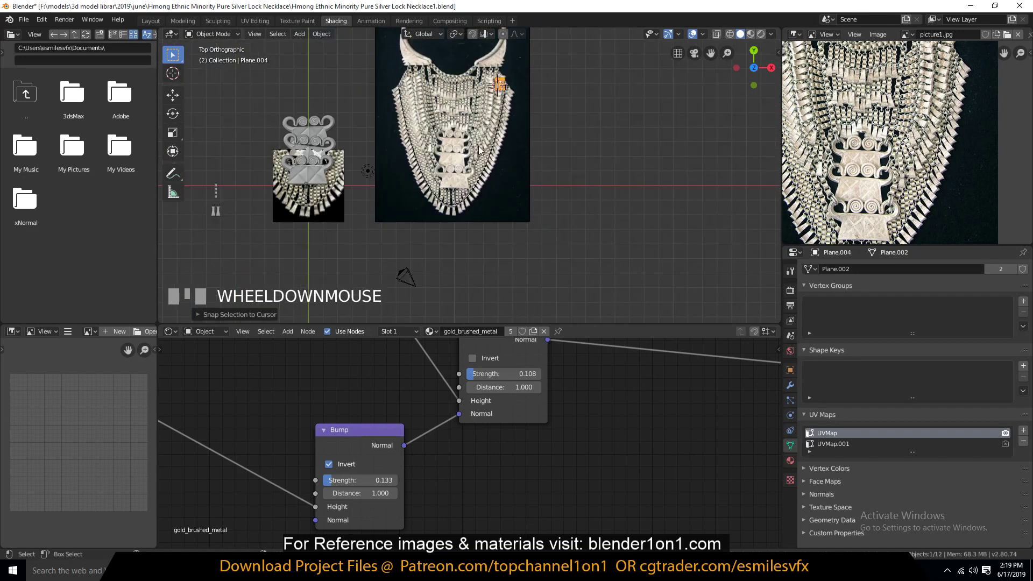
pyautogui.scroll(7, 436, 77)
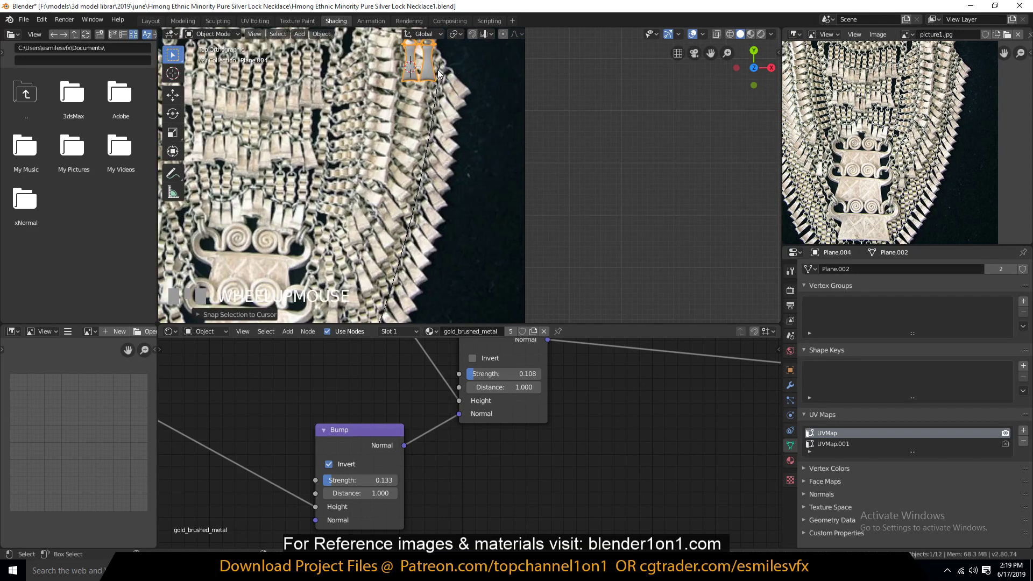
pyautogui.scroll(4, 438, 72)
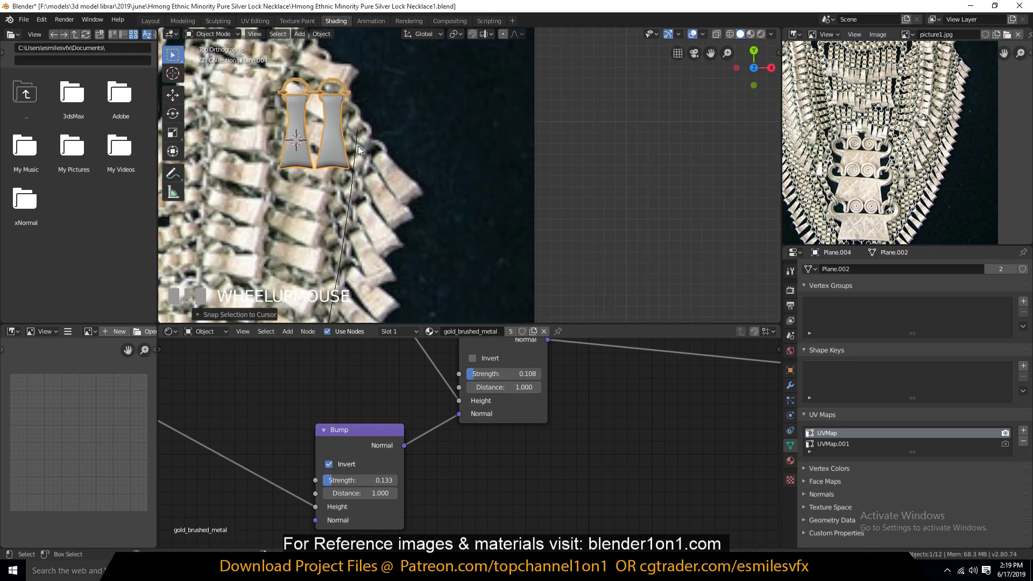
# Set the pendants' Array modifier to Fit Curve, with BezierCurve as the curve.
pyautogui.click(790, 385)
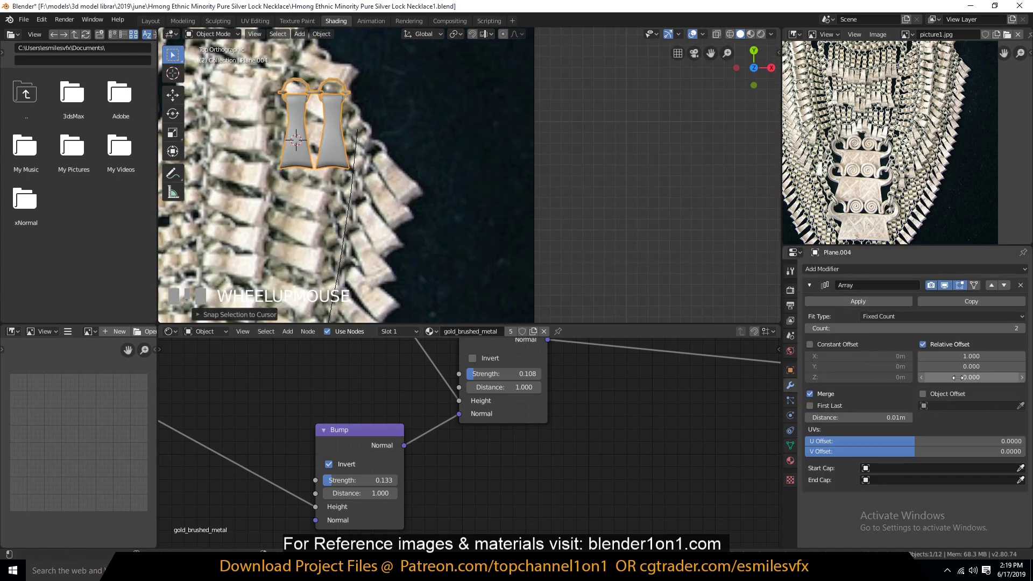
pyautogui.click(1021, 405)
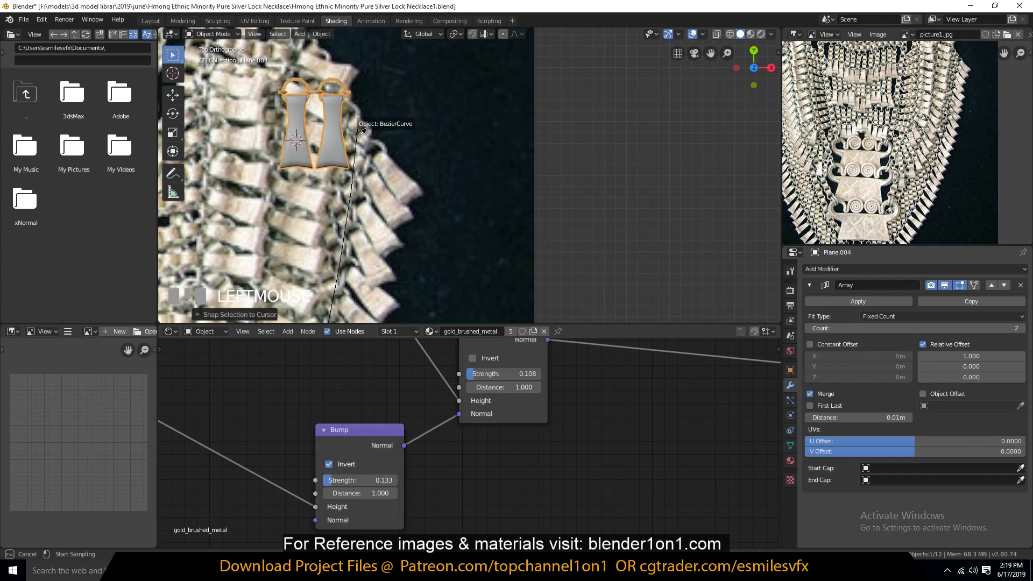
pyautogui.press('Escape')
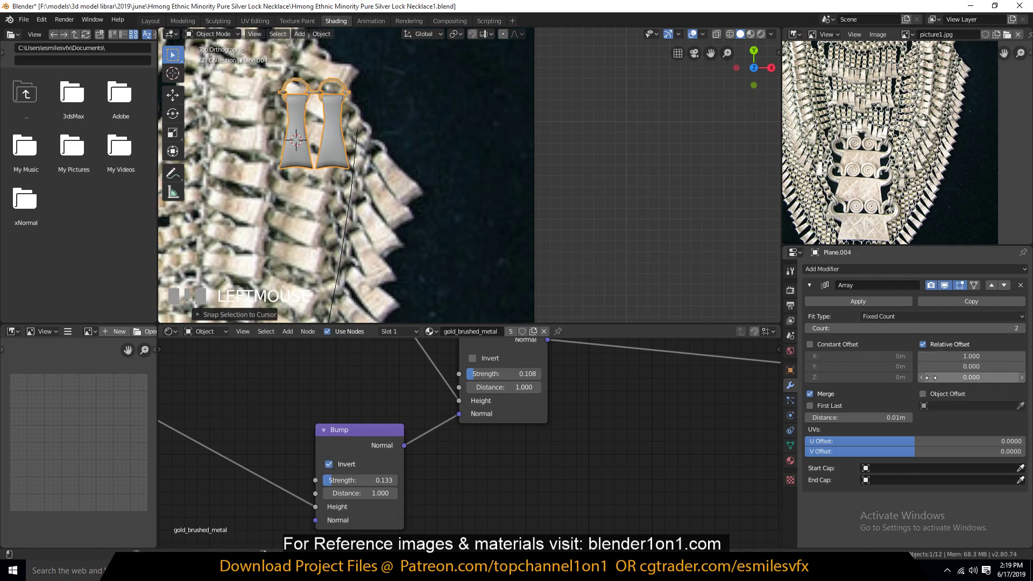
pyautogui.click(880, 317)
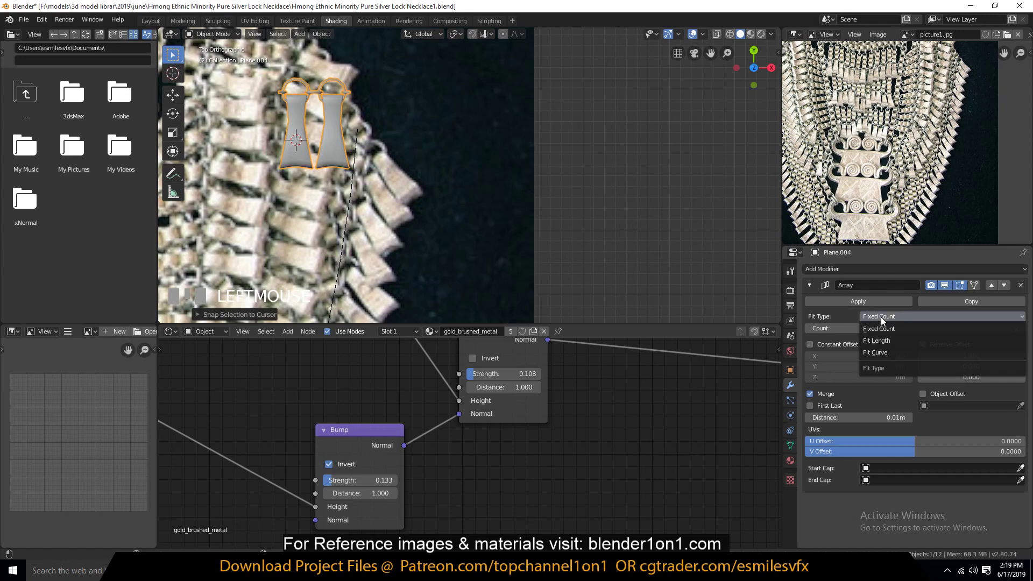
pyautogui.click(886, 354)
pyautogui.click(1020, 328)
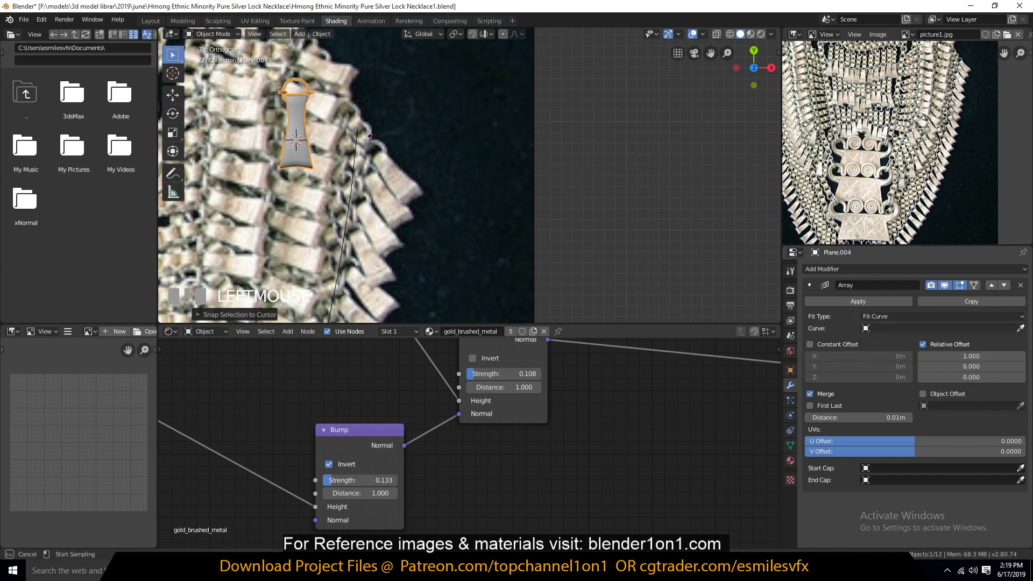
pyautogui.click(358, 161)
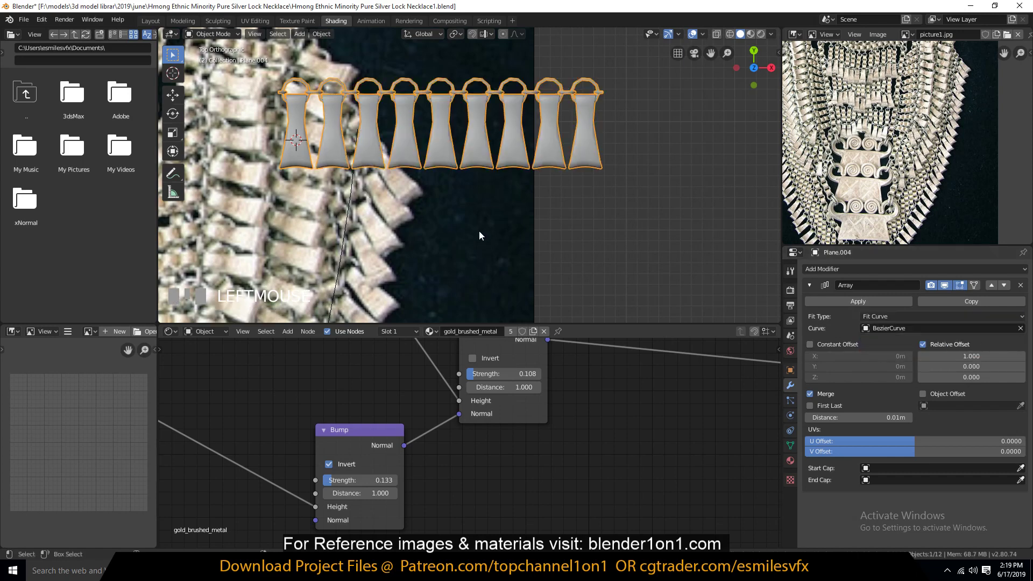
# Apply the object transform to the Bezier curve and try to apply it to the pendant array.
pyautogui.click(350, 212)
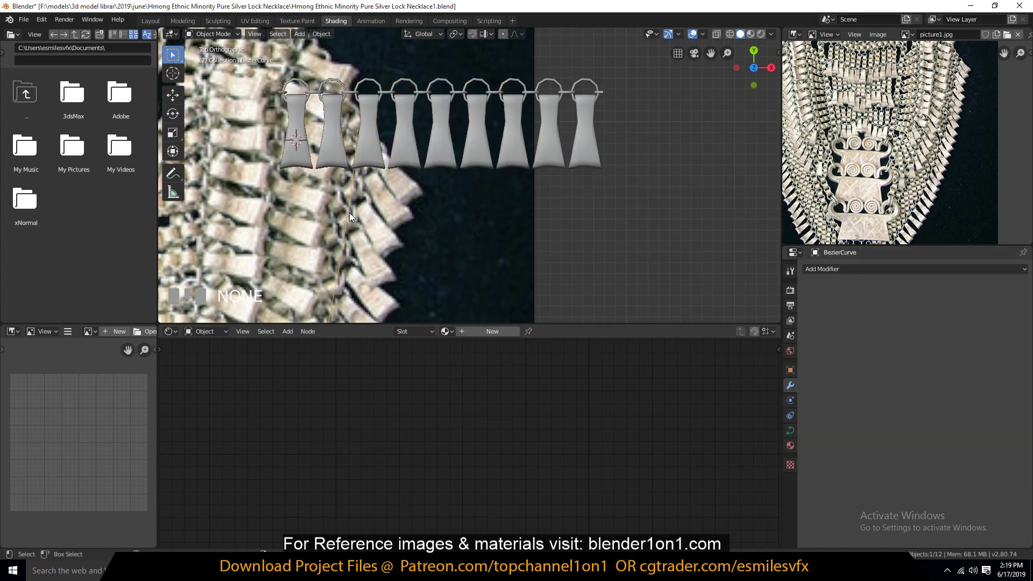
pyautogui.hotkey('ctrl', 'a')
pyautogui.click(350, 212)
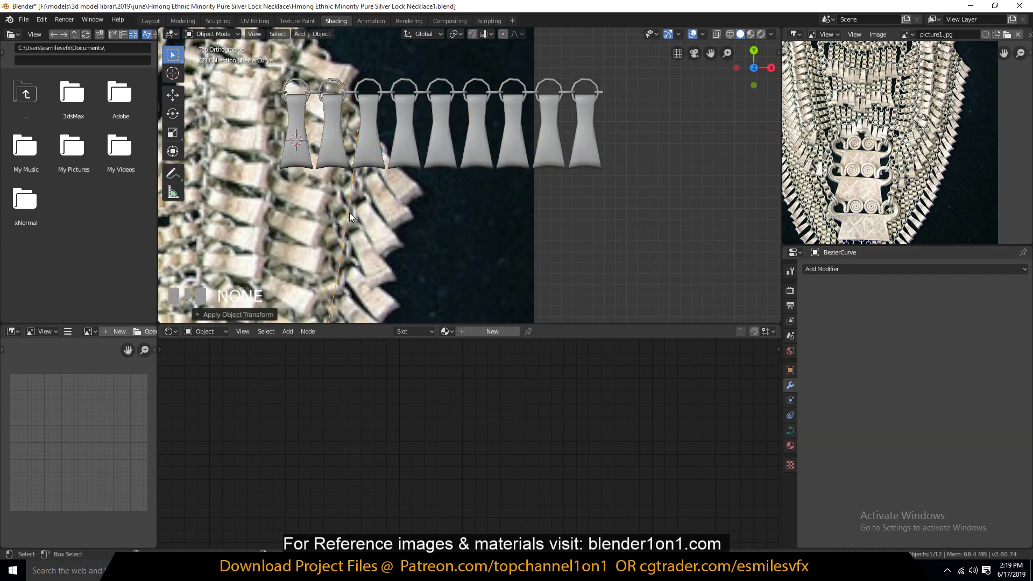
pyautogui.click(437, 155)
pyautogui.hotkey('ctrl', 'a')
pyautogui.click(437, 160)
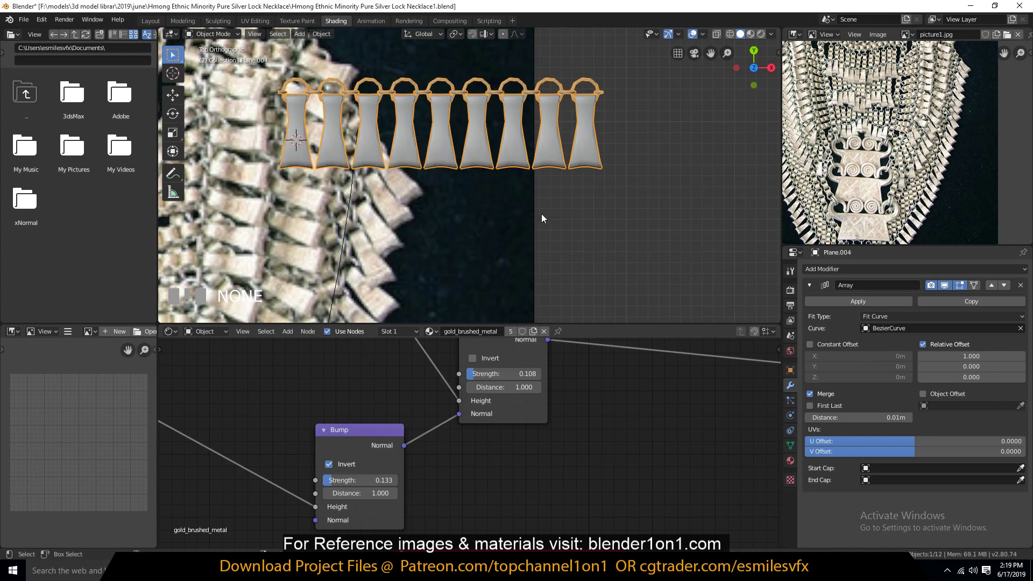
# Reselect the Bezier curve on the necklace's right edge and apply its object transform again.
pyautogui.scroll(-5, 518, 213)
pyautogui.hotkey('ctrl', 's')
pyautogui.scroll(-5, 443, 206)
pyautogui.keyDown('shift'); pyautogui.moveTo(266, 242); pyautogui.dragTo(459, 174, button='middle'); pyautogui.keyUp('shift')
pyautogui.keyDown('shift'); pyautogui.moveTo(440, 237); pyautogui.dragTo(397, 231, button='middle'); pyautogui.keyUp('shift')
pyautogui.scroll(6, 438, 219)
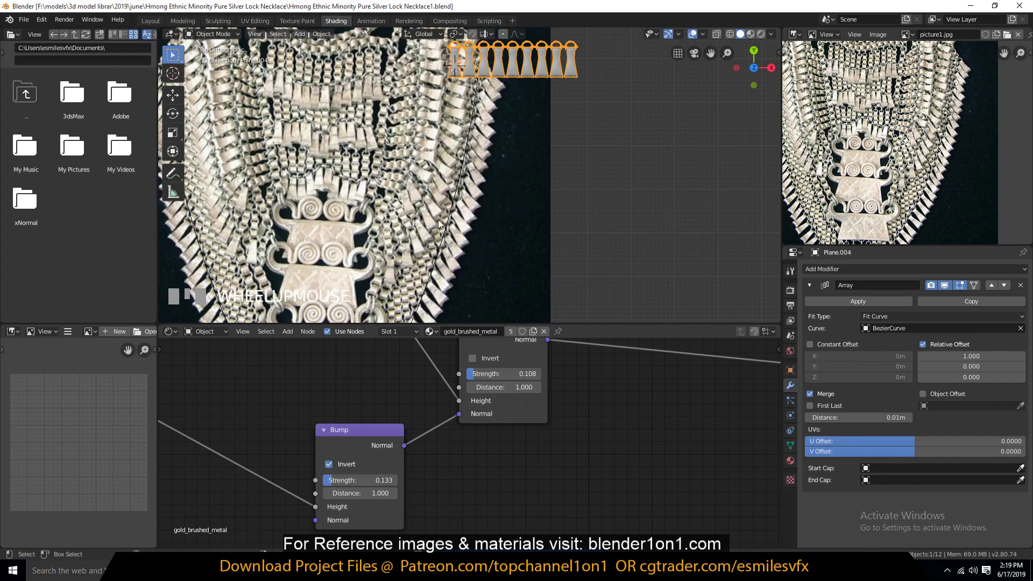
pyautogui.click(469, 141)
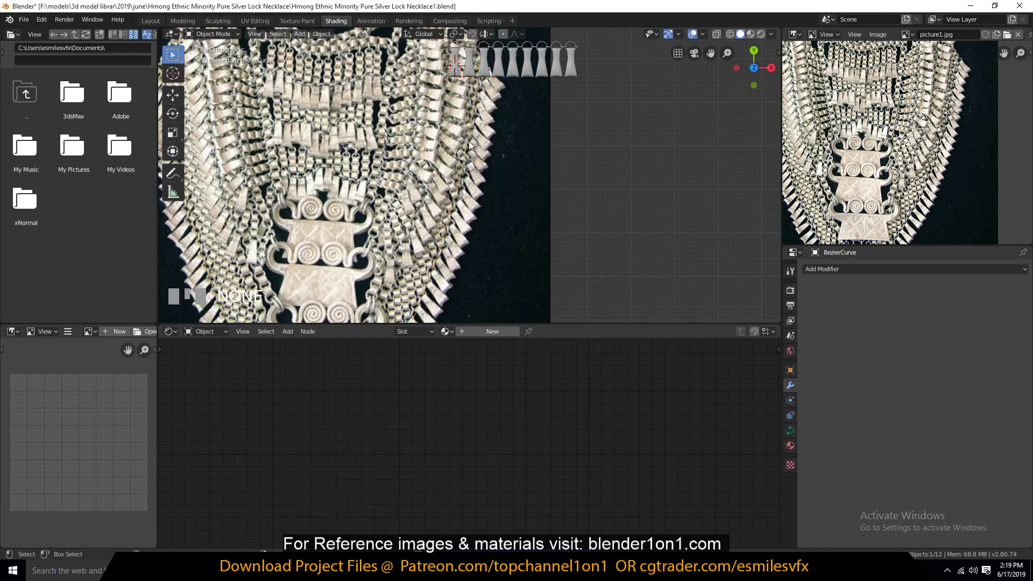
pyautogui.hotkey('ctrl', 'a')
pyautogui.click(467, 140)
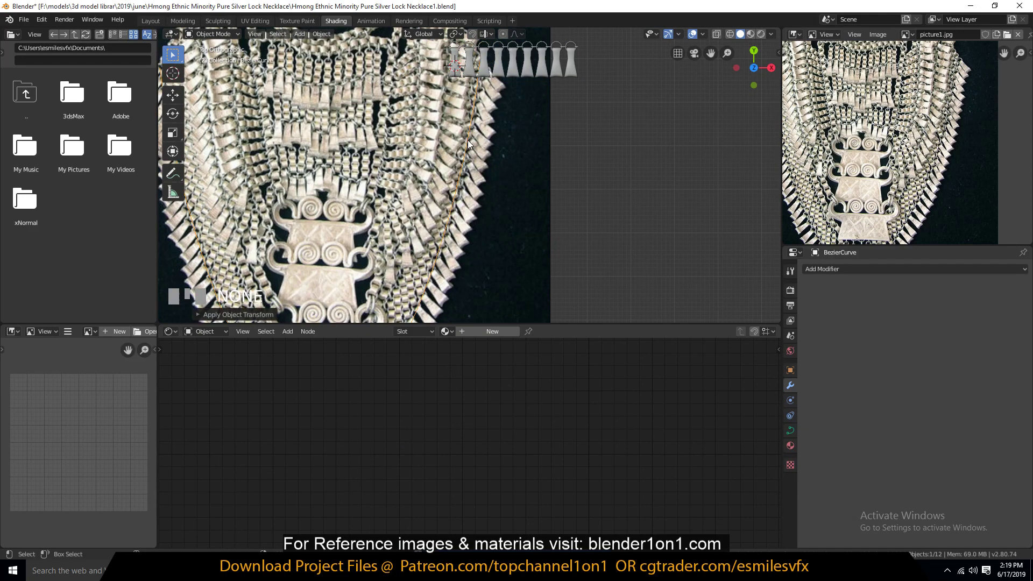
# Make the pendant array a single user of its object and data.
pyautogui.click(506, 46)
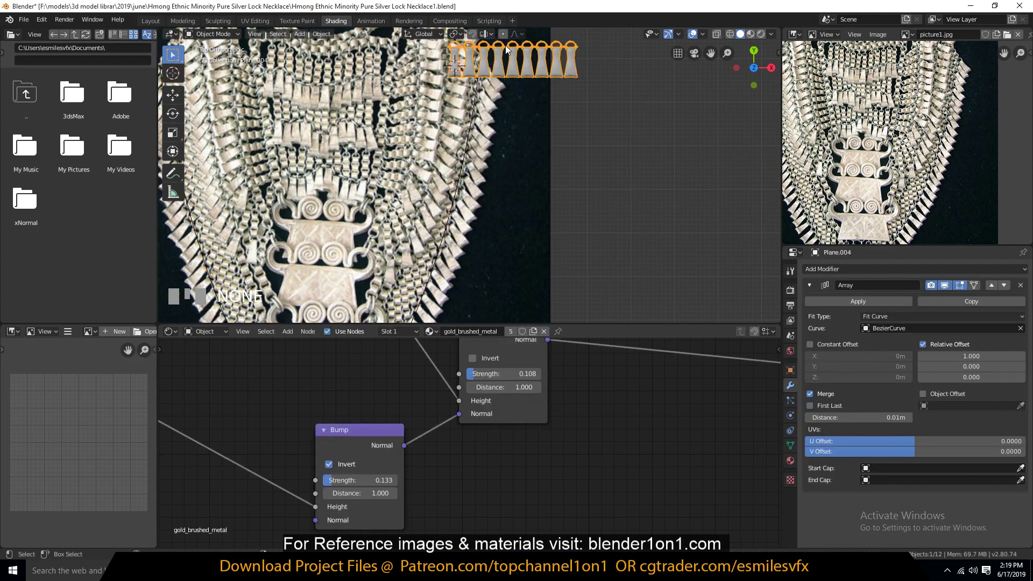
pyautogui.scroll(-3, 540, 124)
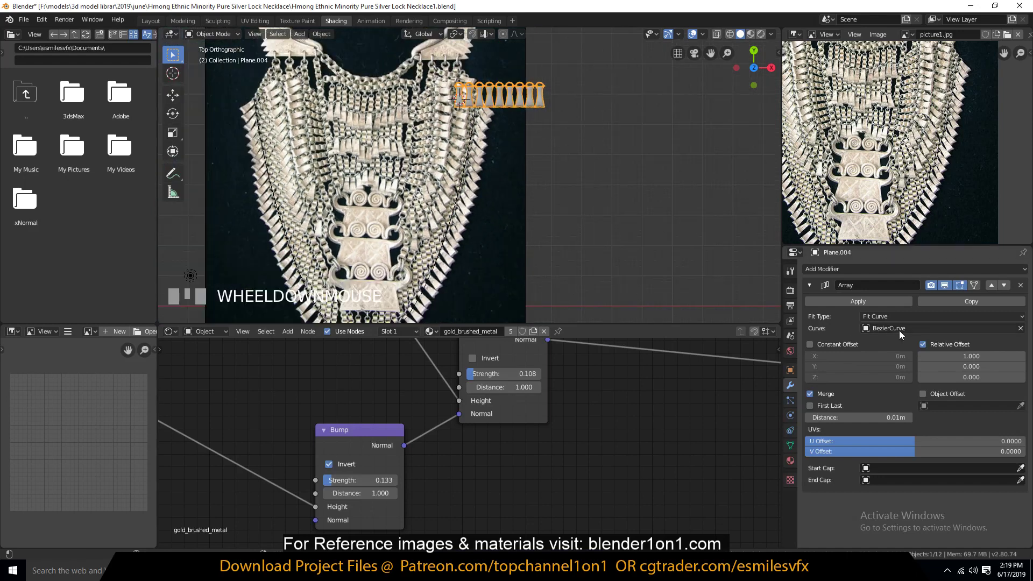
pyautogui.scroll(-2, 496, 182)
pyautogui.click(325, 157)
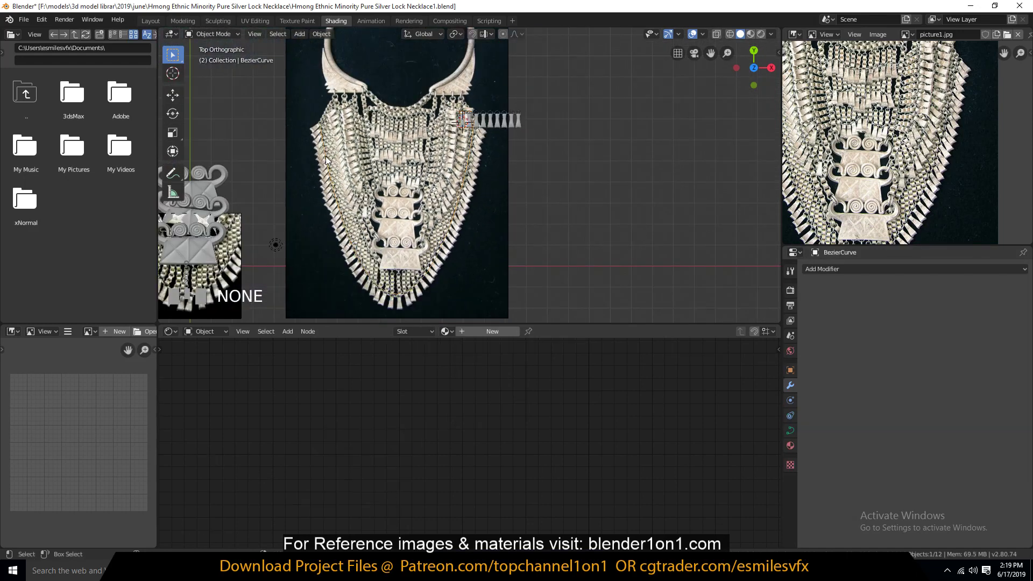
pyautogui.click(503, 127)
pyautogui.moveTo(459, 206)
pyautogui.keyDown('shift'); pyautogui.mouseDown(button='middle')
pyautogui.moveTo(635, 166)
pyautogui.moveTo(476, 215)
pyautogui.mouseUp(button='middle'); pyautogui.keyUp('shift')
pyautogui.scroll(3, 579, 134)
pyautogui.keyDown('shift'); pyautogui.moveTo(548, 134); pyautogui.dragTo(533, 158, button='middle'); pyautogui.keyUp('shift')
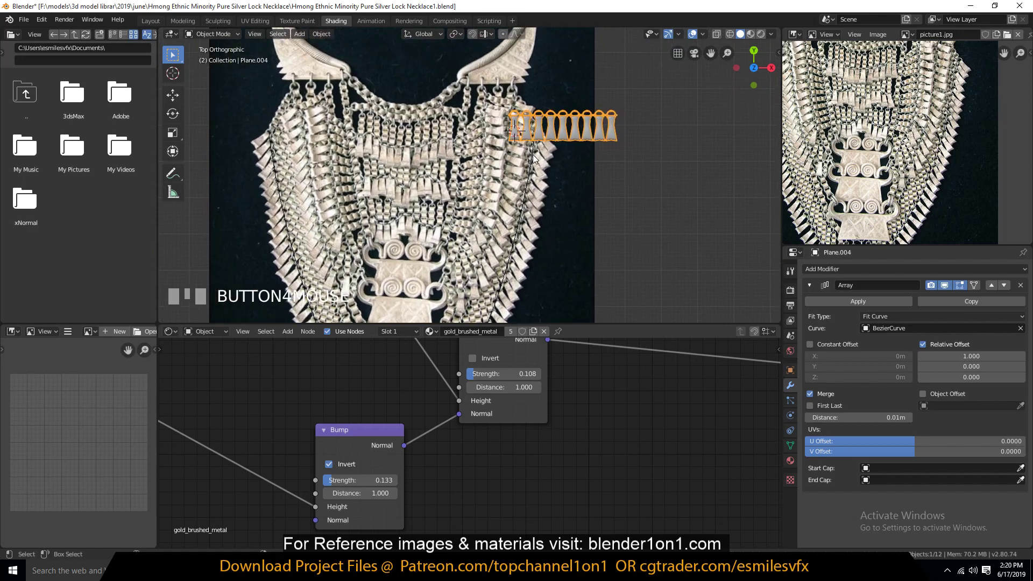
pyautogui.click(322, 34)
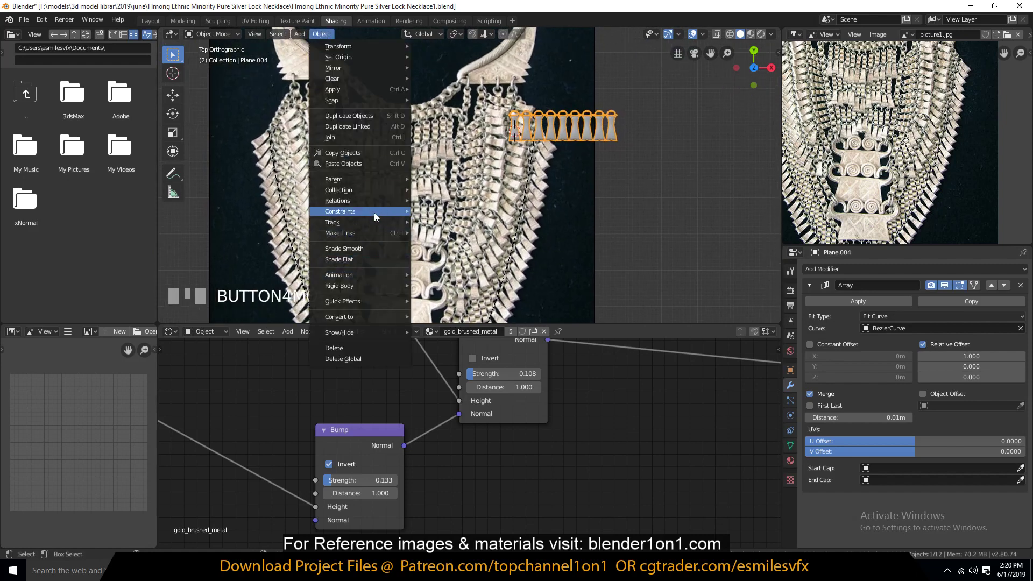
pyautogui.moveTo(369, 200)
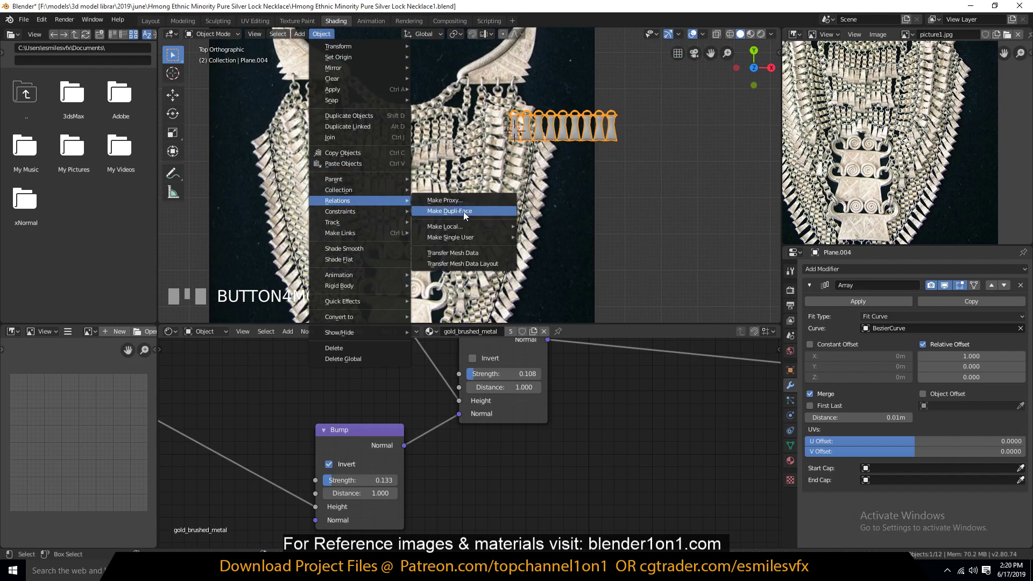
pyautogui.moveTo(473, 236)
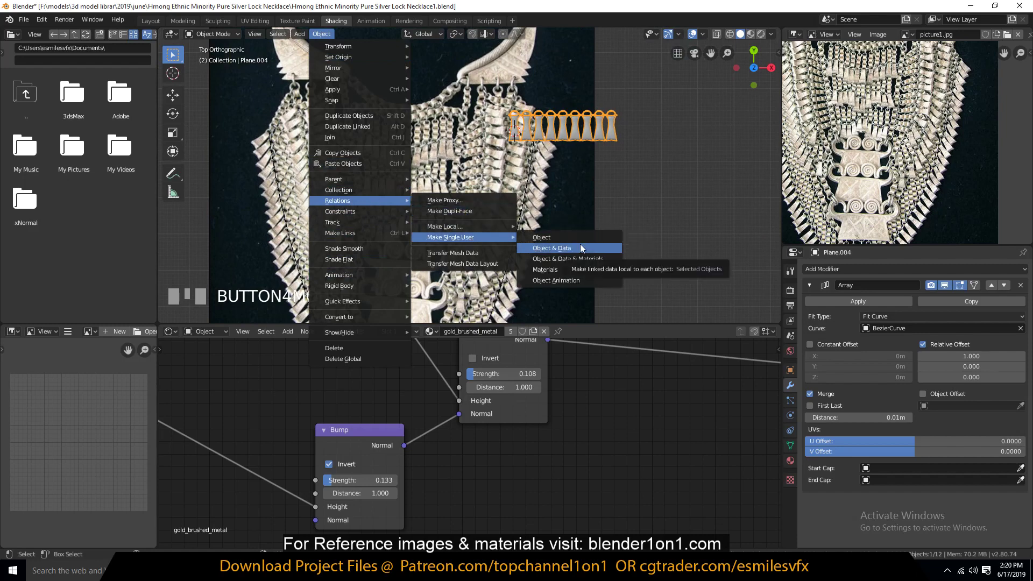
pyautogui.click(582, 248)
pyautogui.click(582, 244)
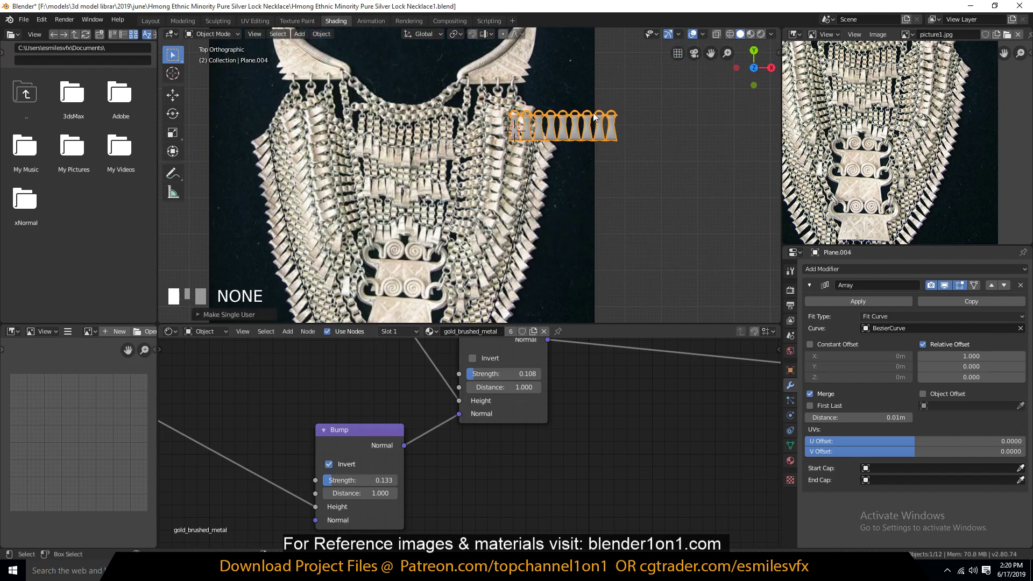
# Apply the object transform to the single-user pendant array, then deselect everything.
pyautogui.scroll(3, 572, 148)
pyautogui.hotkey('ctrl', 'a')
pyautogui.click(577, 153)
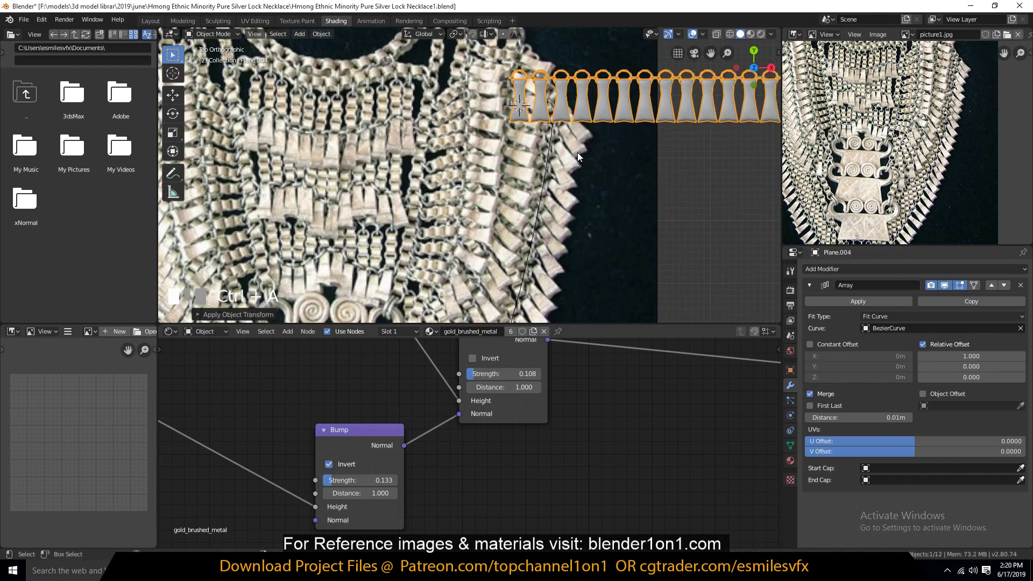
pyautogui.scroll(-5, 592, 142)
pyautogui.hotkey('alt', 'a')
pyautogui.scroll(3, 582, 163)
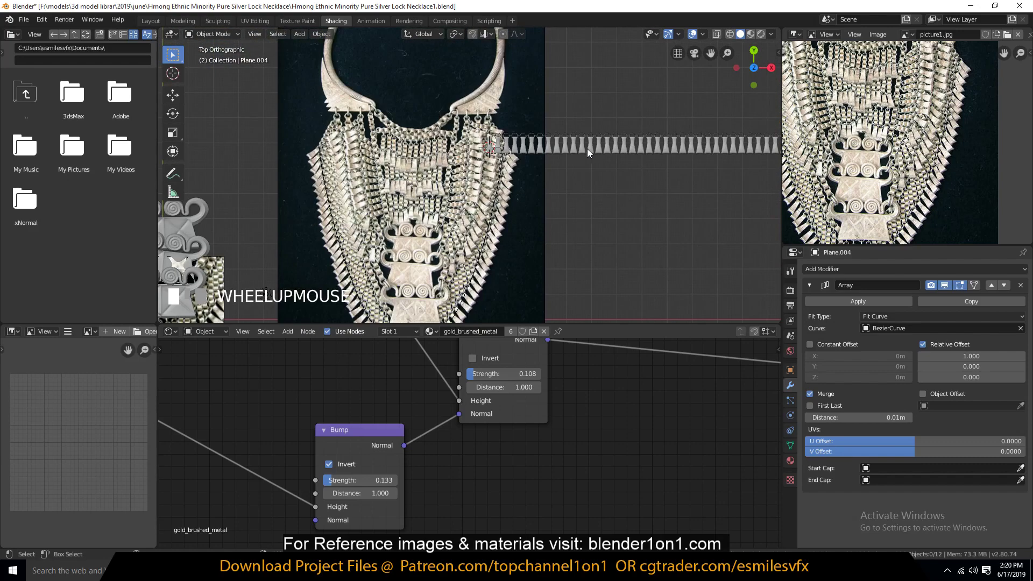
# Add a Curve modifier to the pendant array and set BezierCurve as its deforming object.
pyautogui.click(535, 150)
pyautogui.scroll(2, 495, 203)
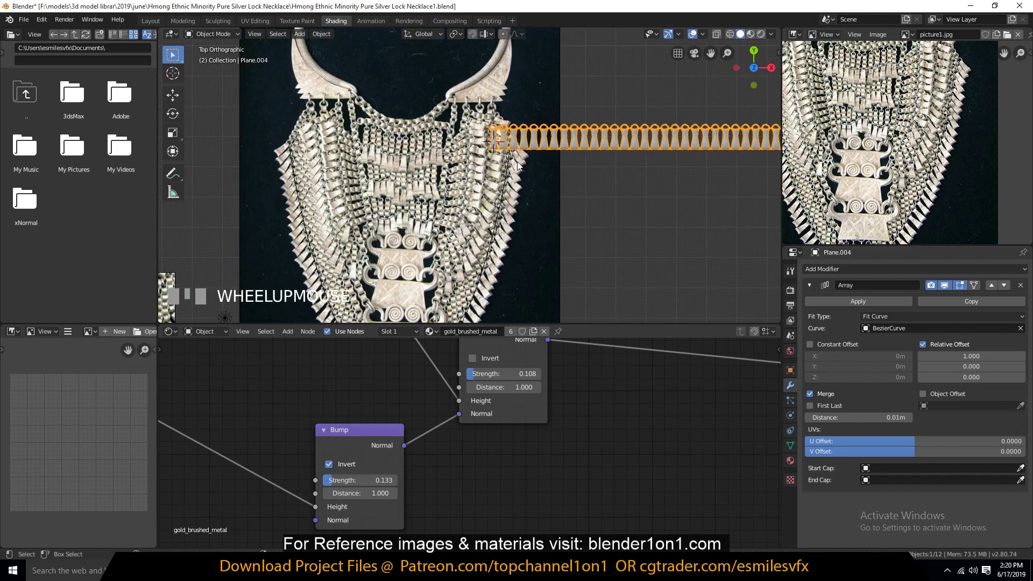
pyautogui.click(508, 170)
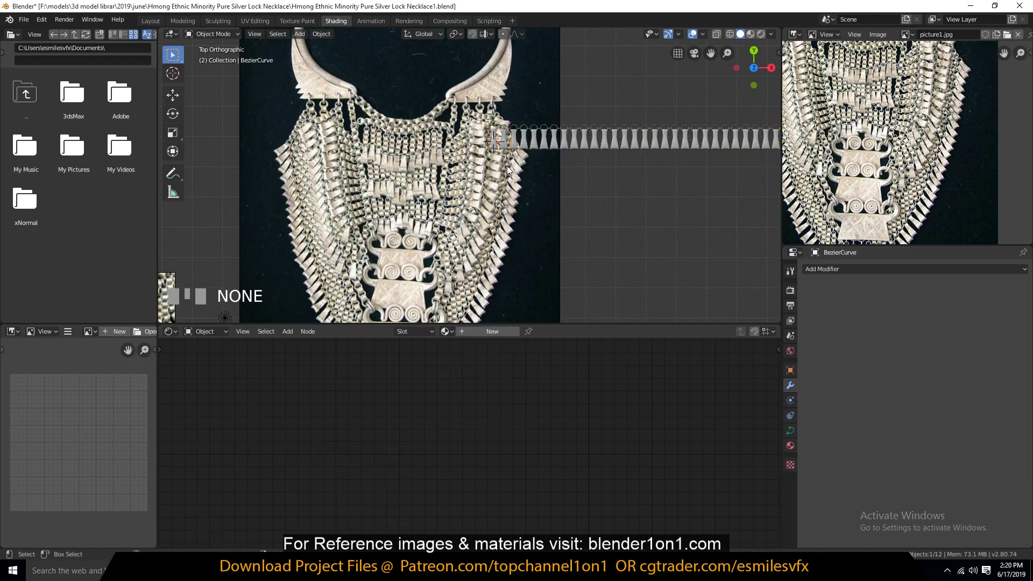
pyautogui.click(544, 147)
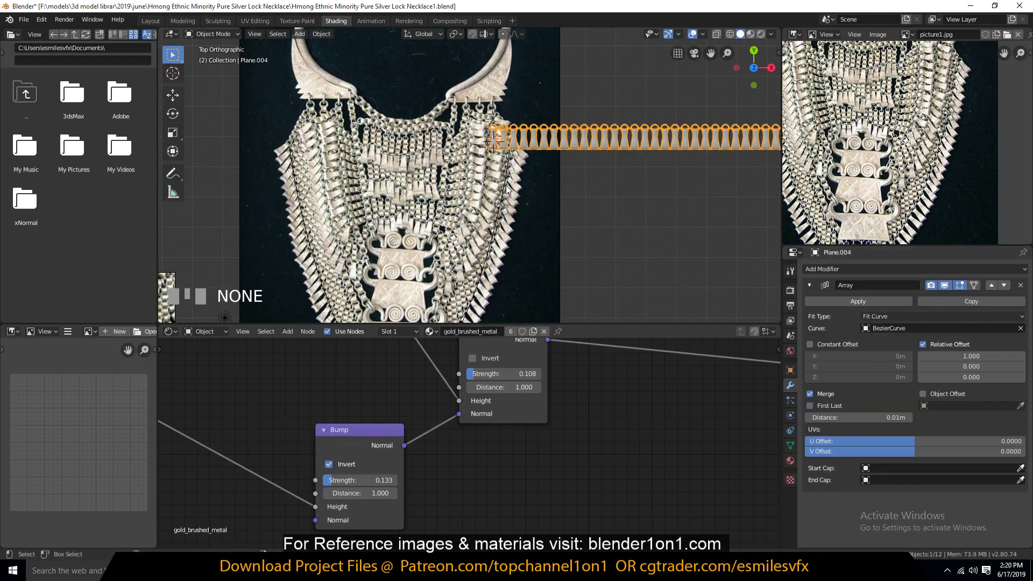
pyautogui.moveTo(637, 196); pyautogui.dragTo(547, 166, button='middle')
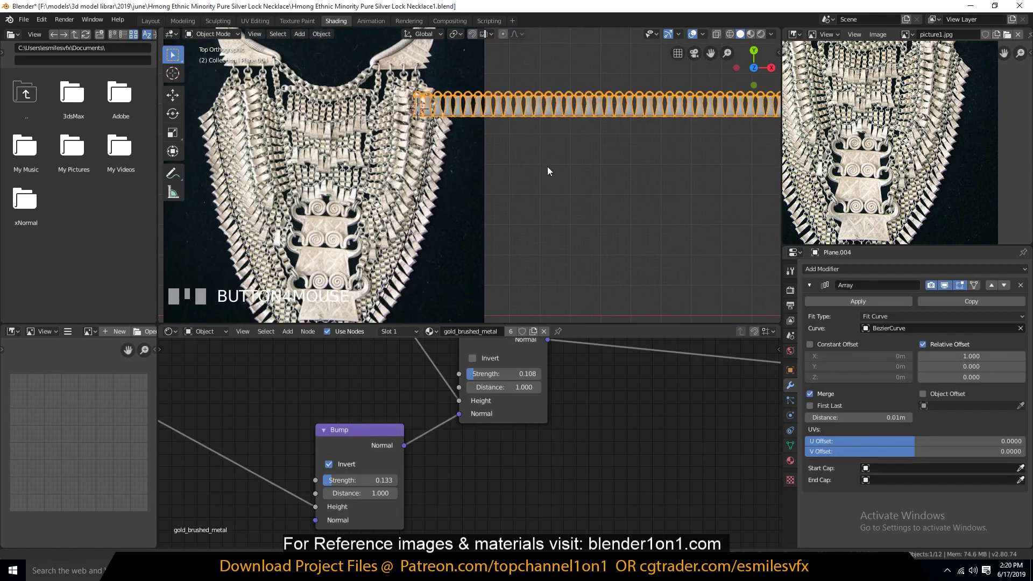
pyautogui.click(815, 286)
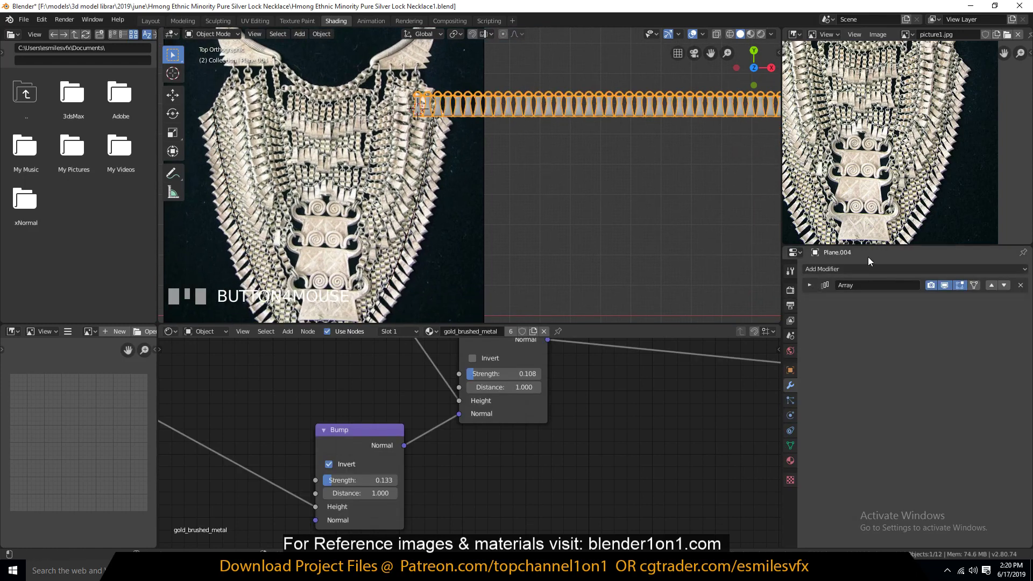
pyautogui.click(867, 268)
pyautogui.click(874, 312)
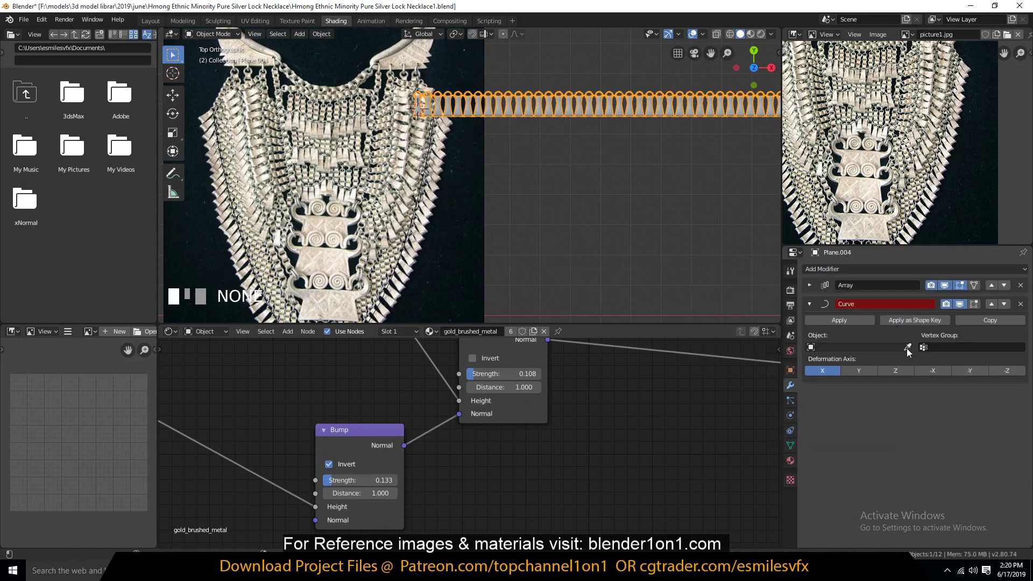
pyautogui.click(907, 347)
pyautogui.click(434, 154)
pyautogui.scroll(-1, 443, 181)
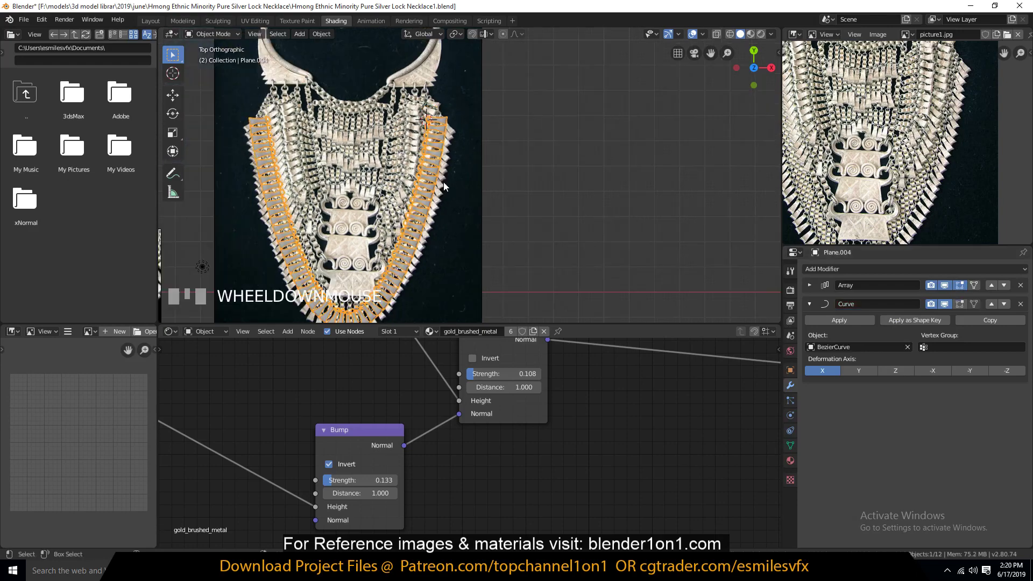
# Compare the transform values of the Bezier curve and the curved pendant array.
pyautogui.scroll(4, 450, 193)
pyautogui.scroll(-4, 439, 198)
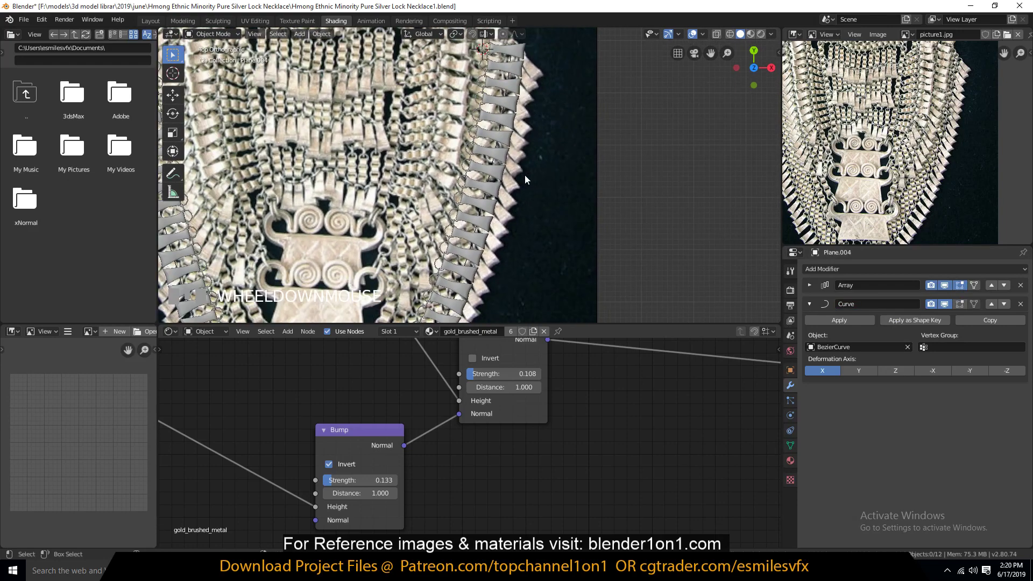
pyautogui.scroll(5, 411, 99)
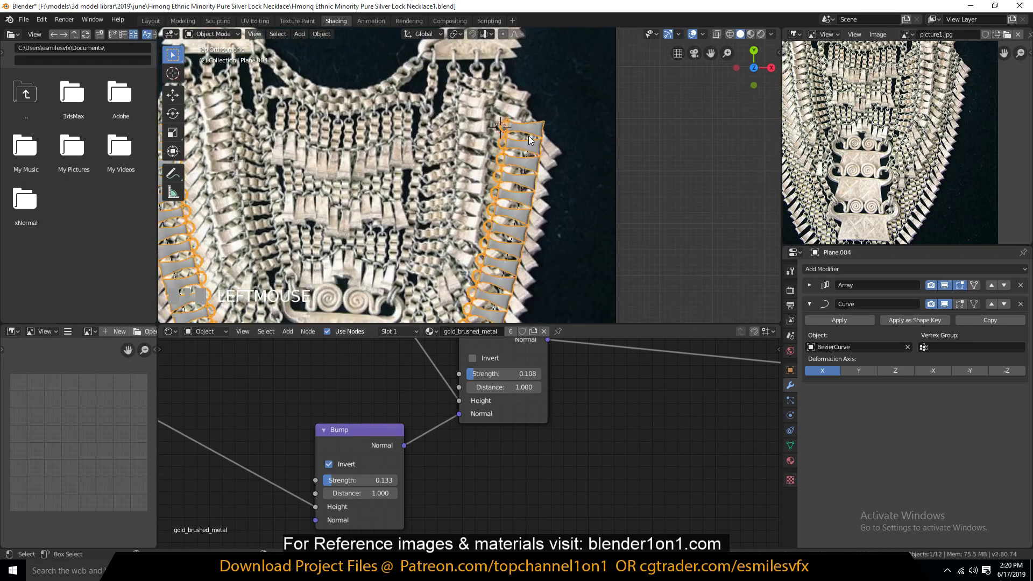
pyautogui.click(528, 136)
pyautogui.press('n')
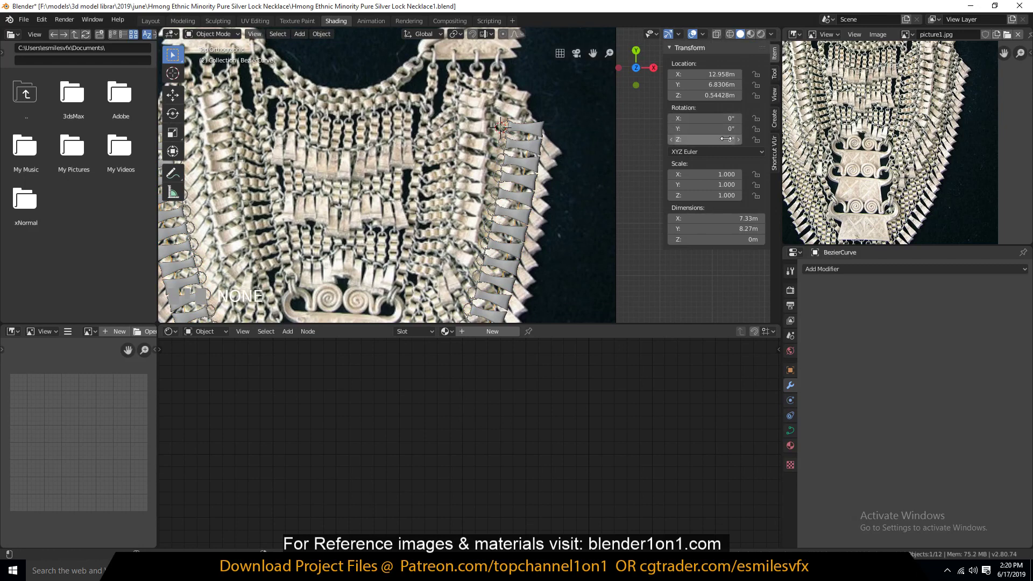
pyautogui.click(537, 123)
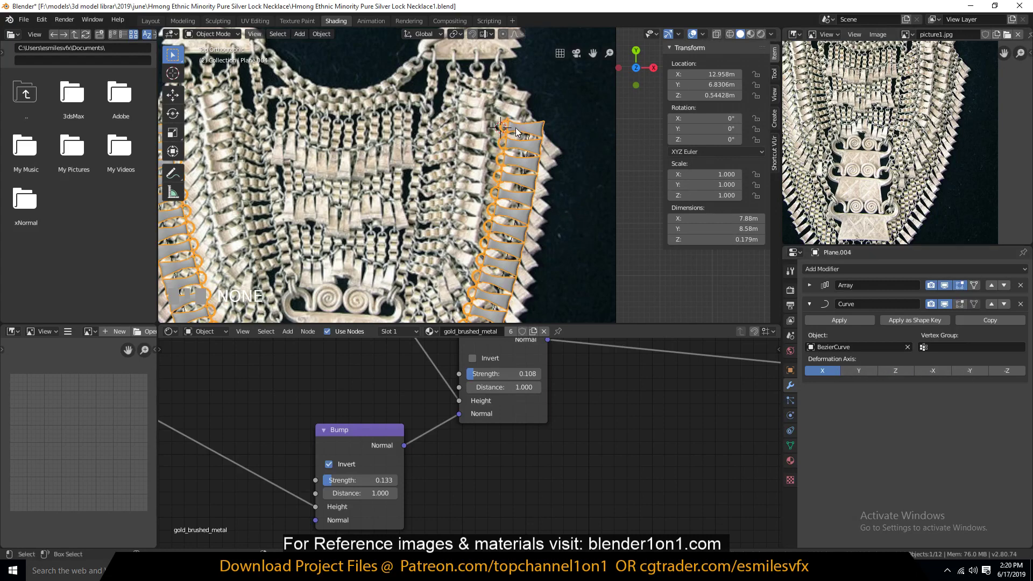
pyautogui.click(515, 127)
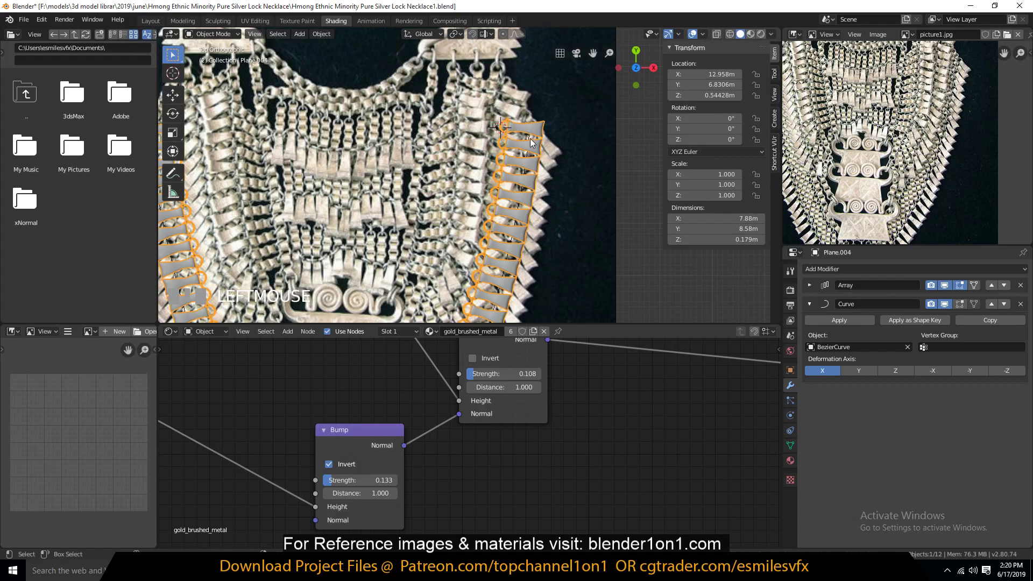
pyautogui.click(530, 141)
pyautogui.click(527, 138)
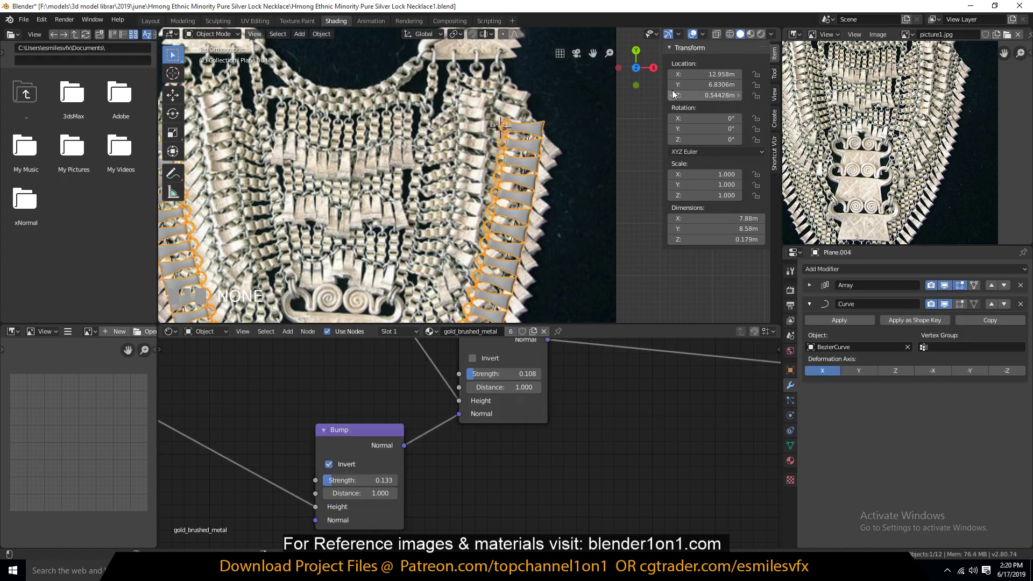
pyautogui.click(532, 139)
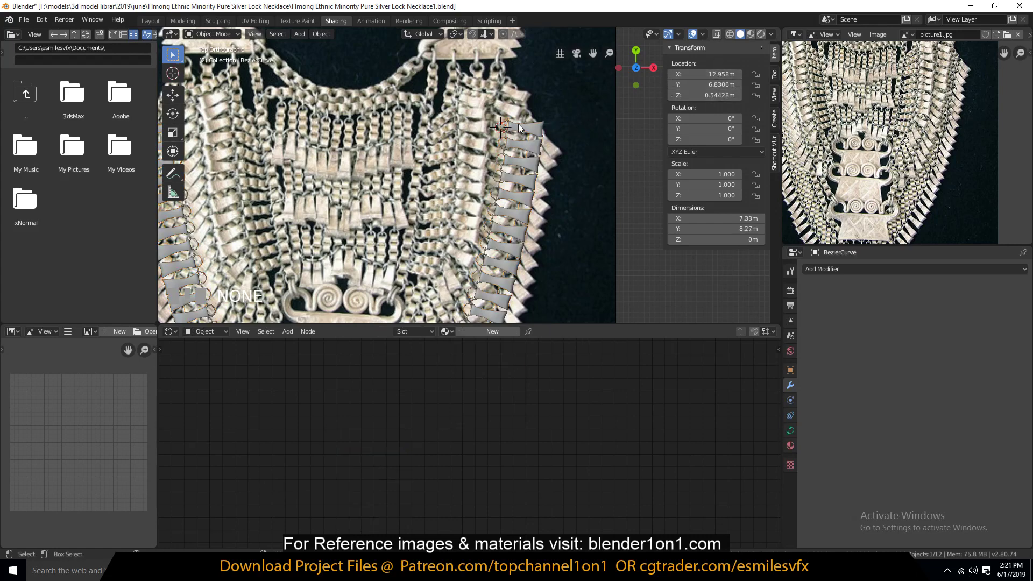
pyautogui.click(518, 125)
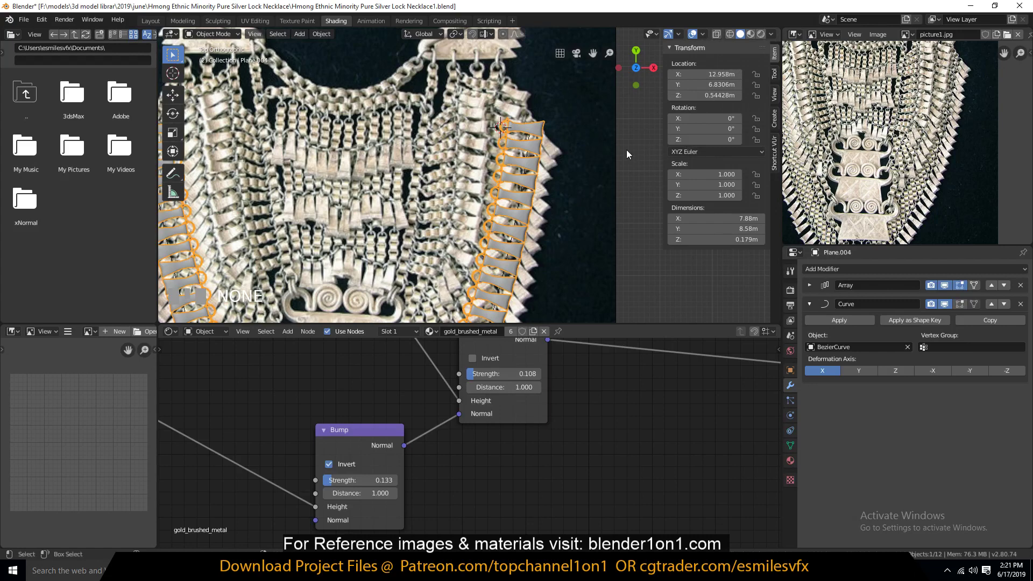
# Move the pendant array along global Y to about 6.38 m, onto the reference's outer pendant row, and deselect it.
pyautogui.keyDown('shift'); pyautogui.moveTo(612, 144); pyautogui.dragTo(546, 159, button='middle'); pyautogui.keyUp('shift')
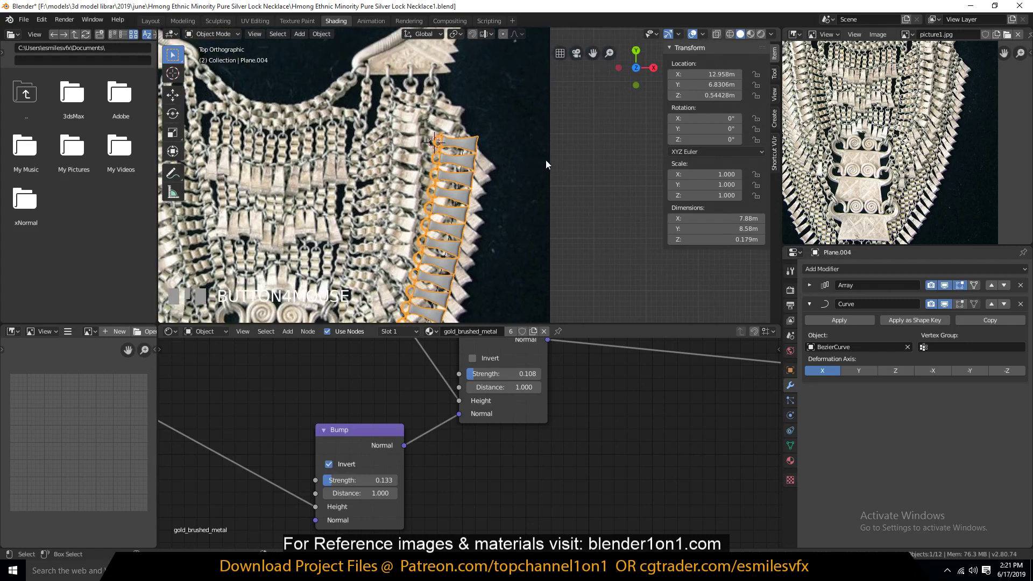
pyautogui.keyDown('shift'); pyautogui.moveTo(421, 148); pyautogui.dragTo(435, 136, button='middle'); pyautogui.keyUp('shift')
pyautogui.scroll(2, 461, 132)
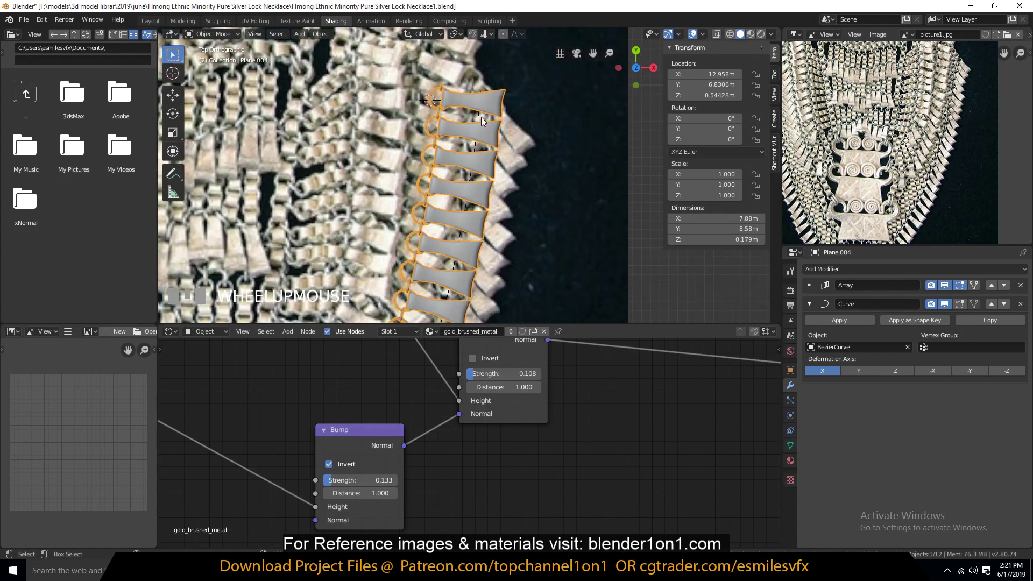
pyautogui.press('g')
pyautogui.press('y')
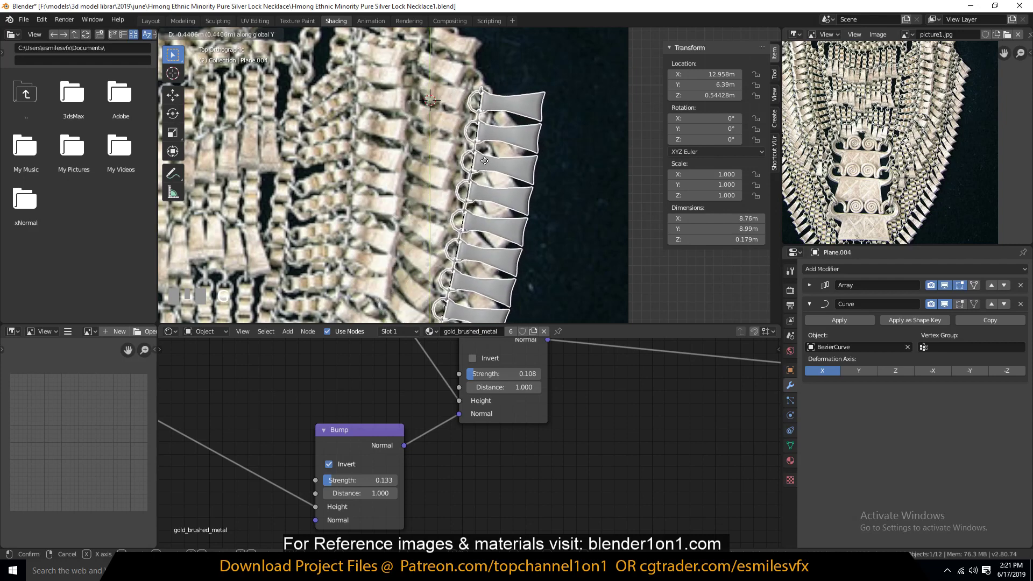
pyautogui.click(512, 98)
pyautogui.scroll(2, 515, 98)
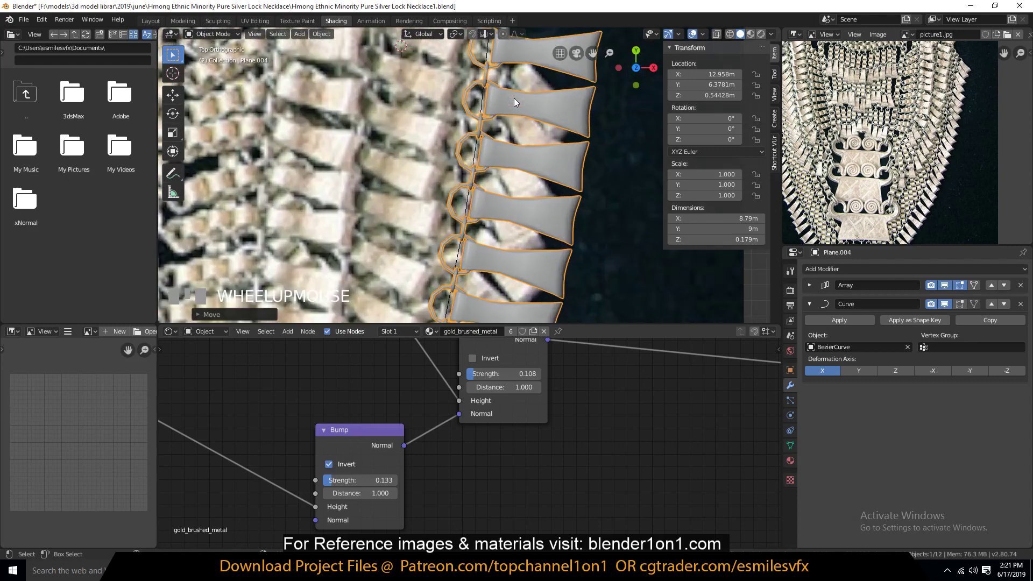
pyautogui.scroll(-6, 515, 103)
pyautogui.hotkey('alt', 'a')
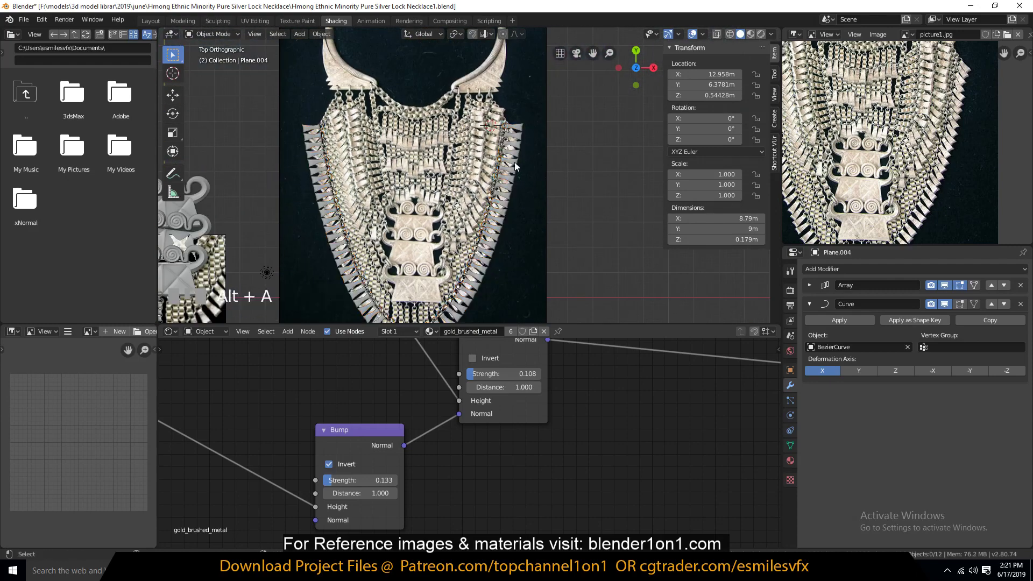
# Save the necklace file with the pendants arranged along the curve.
pyautogui.keyDown('shift'); pyautogui.moveTo(514, 163); pyautogui.dragTo(537, 66, button='middle'); pyautogui.keyUp('shift')
pyautogui.scroll(3, 537, 89)
pyautogui.hotkey('ctrl', 's')
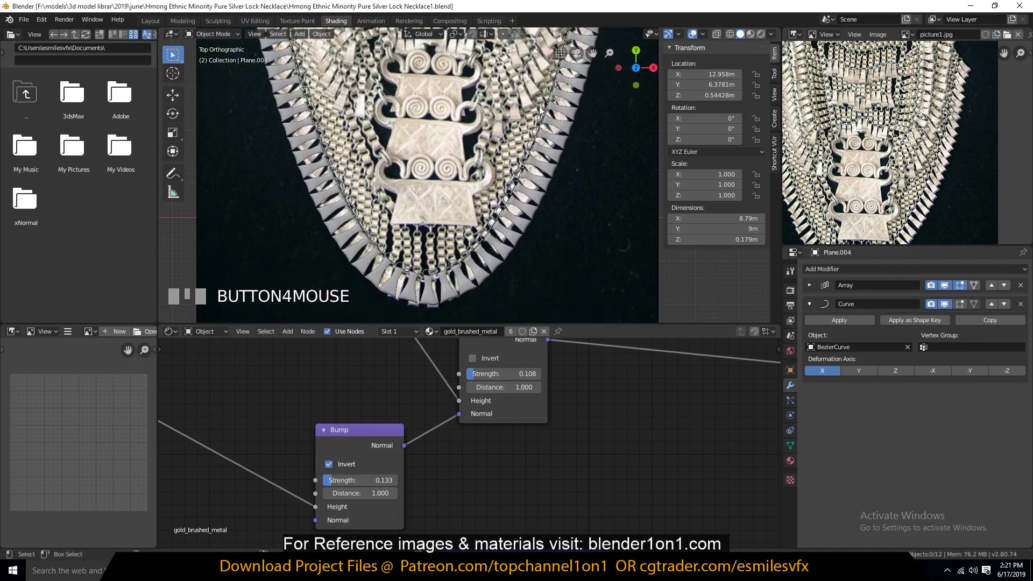
# Try tilting the whole source pendant mesh in Edit Mode to match the slanted pendants in the reference.
pyautogui.scroll(6, 540, 109)
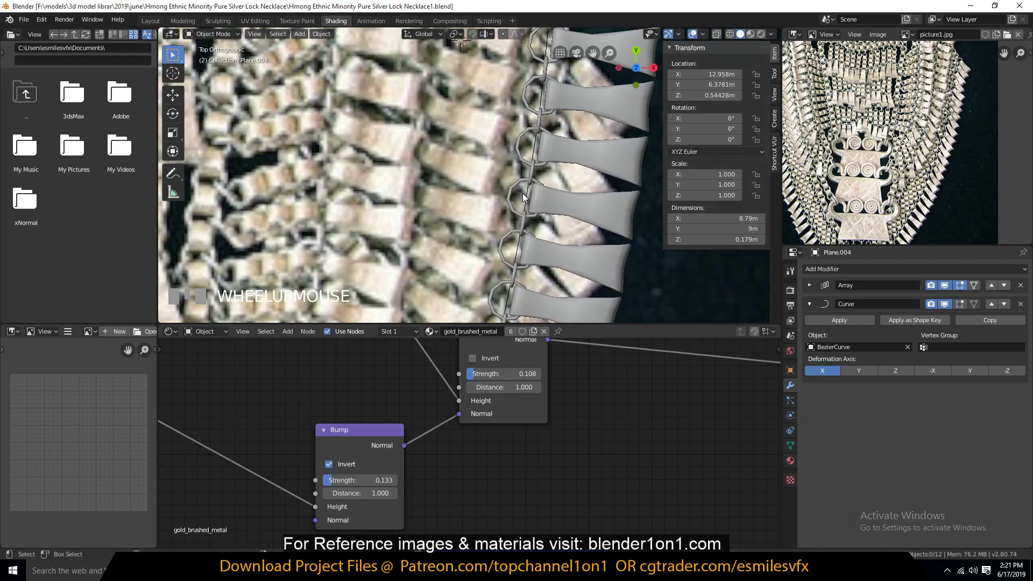
pyautogui.scroll(-1, 513, 204)
pyautogui.scroll(-1, 517, 89)
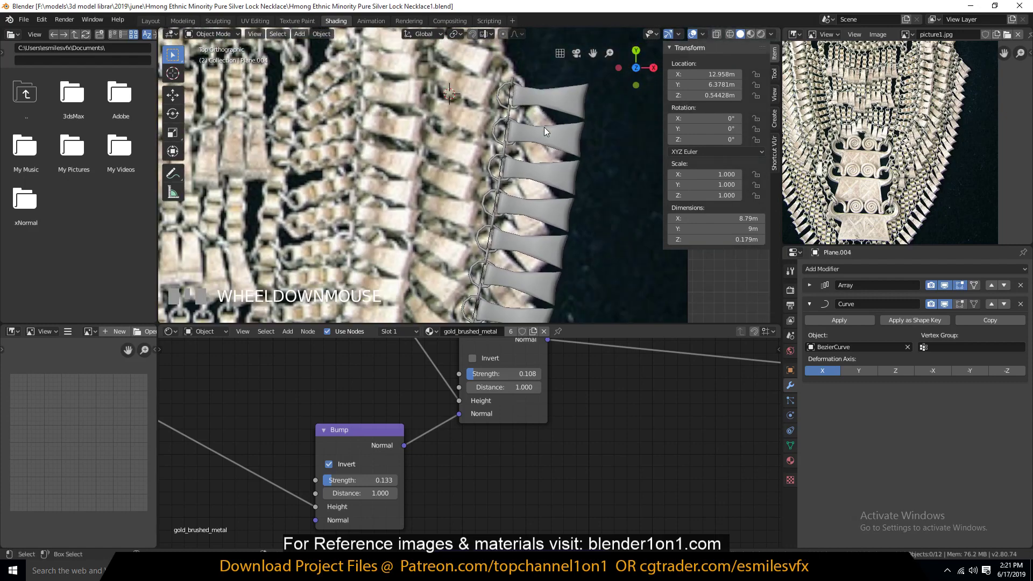
pyautogui.click(546, 112)
pyautogui.scroll(4, 957, 133)
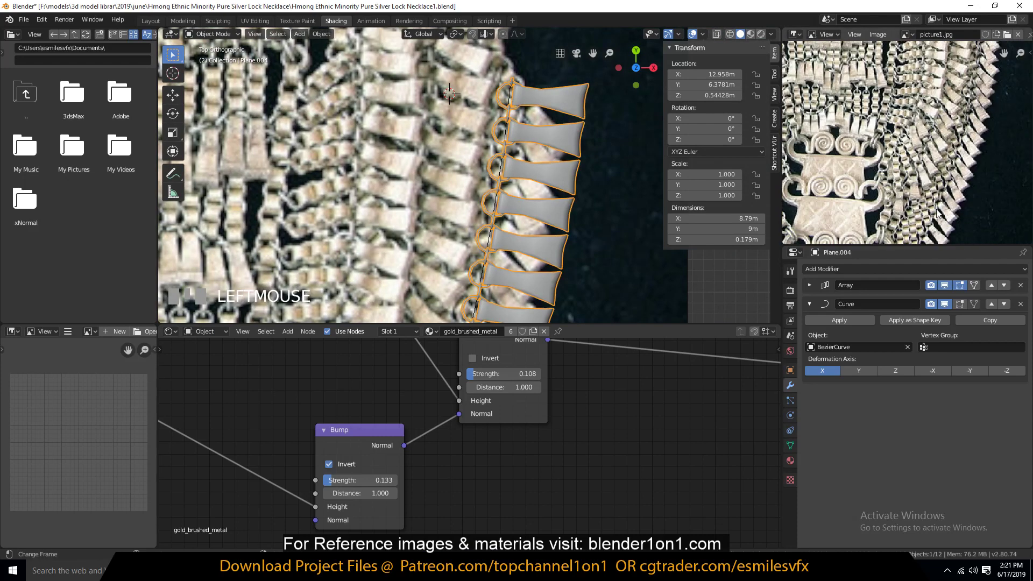
pyautogui.press('Tab')
pyautogui.press('a')
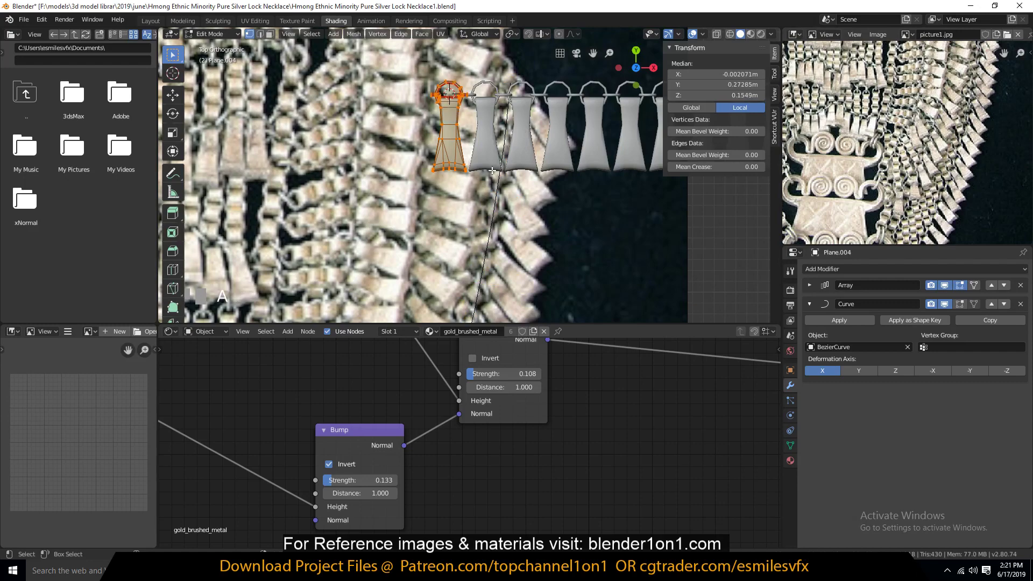
pyautogui.press('r')
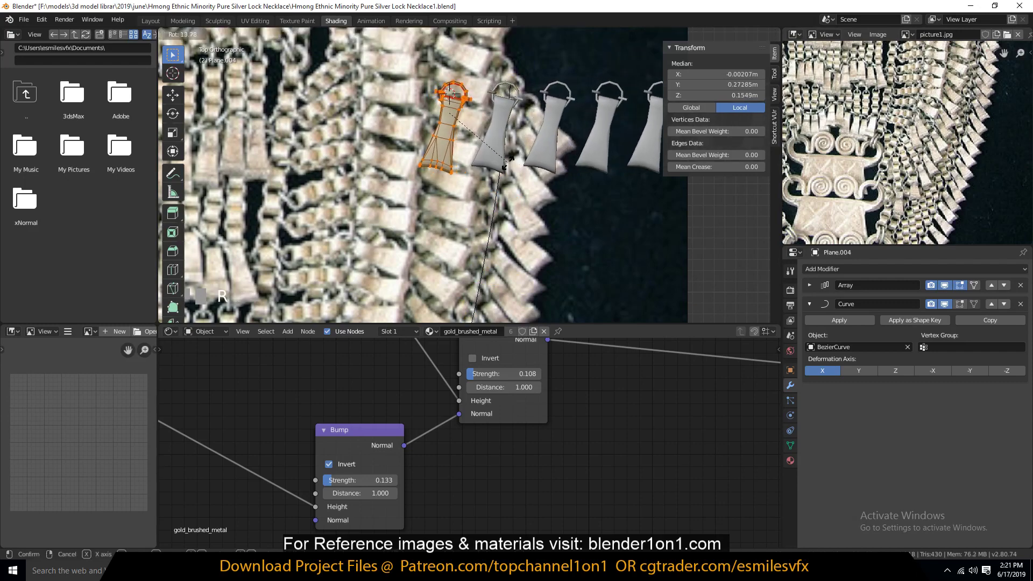
pyautogui.click(498, 161)
pyautogui.press('Tab')
pyautogui.scroll(-4, 515, 177)
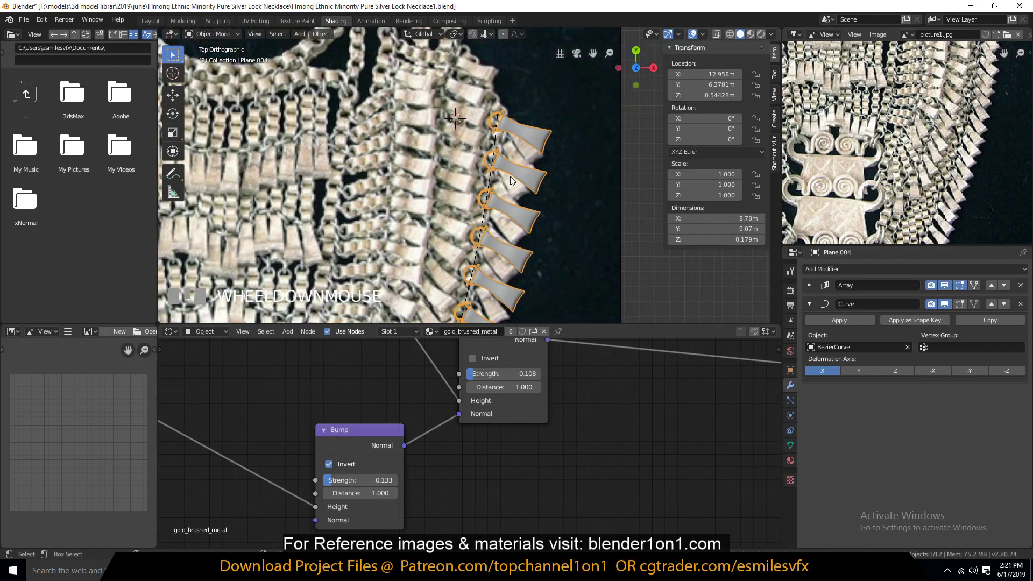
pyautogui.scroll(-4, 516, 177)
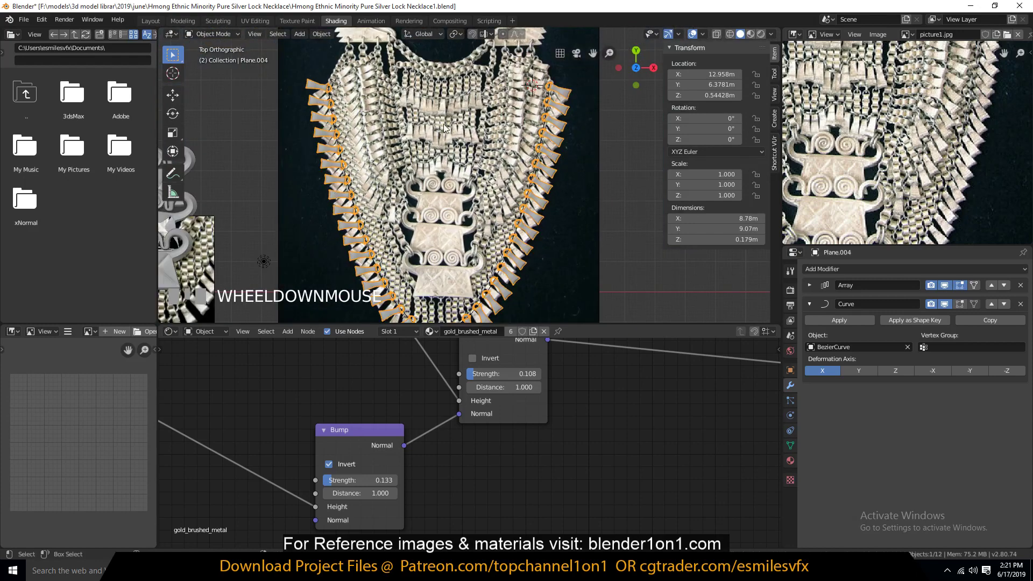
pyautogui.moveTo(489, 170); pyautogui.dragTo(429, 158, button='middle')
# Undo the tilt of the source pendant, return to Object Mode and deselect everything.
pyautogui.hotkey('ctrl', 'z')
pyautogui.hotkey('ctrl', 'z')
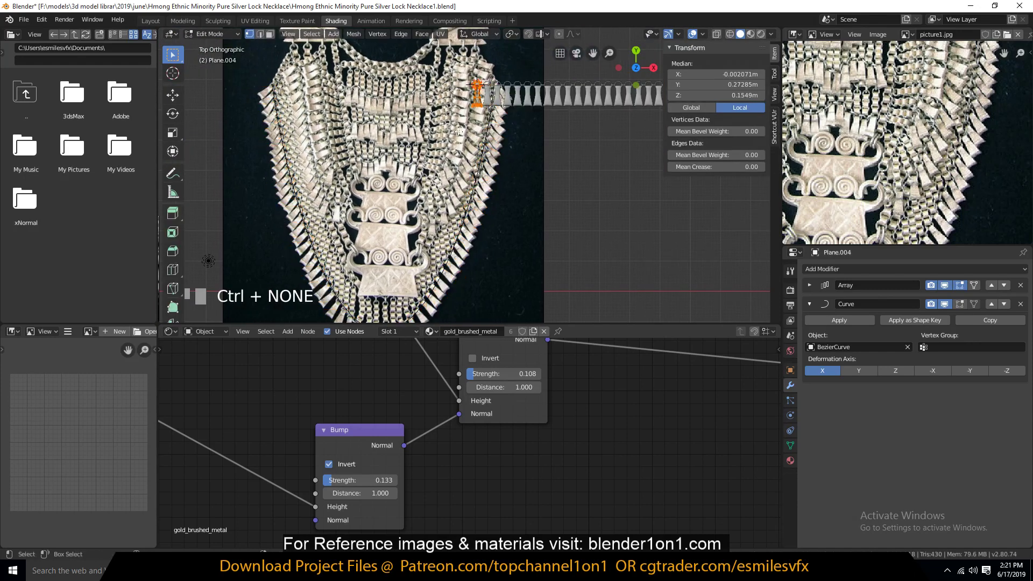
pyautogui.press('Tab')
pyautogui.press('a')
pyautogui.scroll(2, 483, 156)
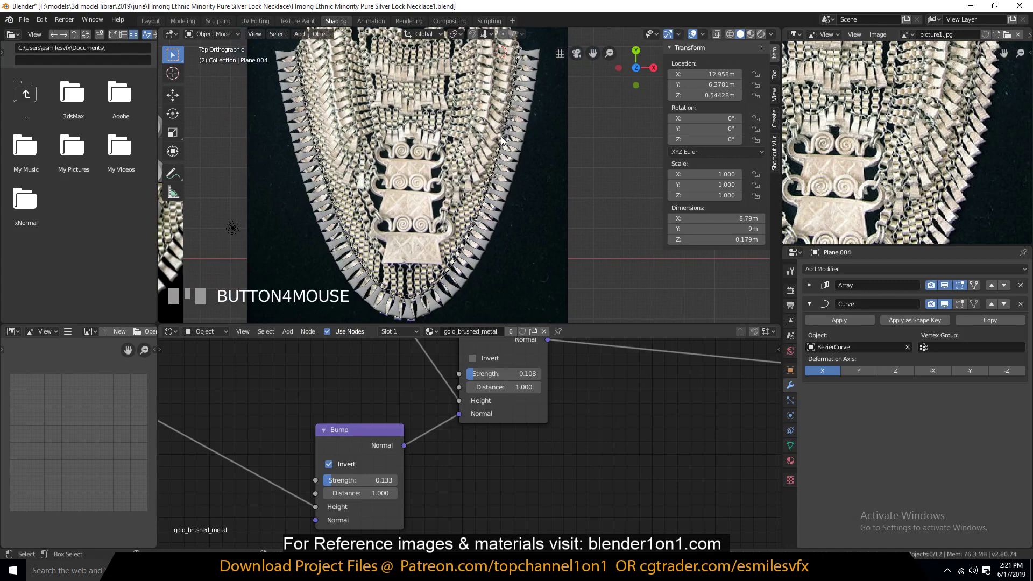
# Examine the arrayed pendants and their source mesh up close from angled perspective views.
pyautogui.click(502, 213)
pyautogui.press('`')
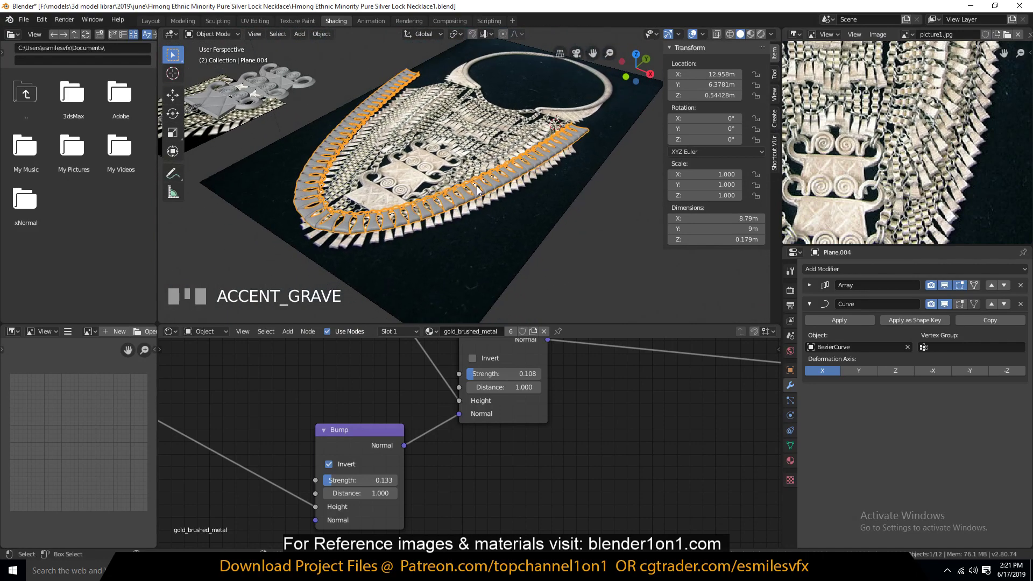
pyautogui.press('Tab')
pyautogui.scroll(3, 497, 179)
pyautogui.press('`')
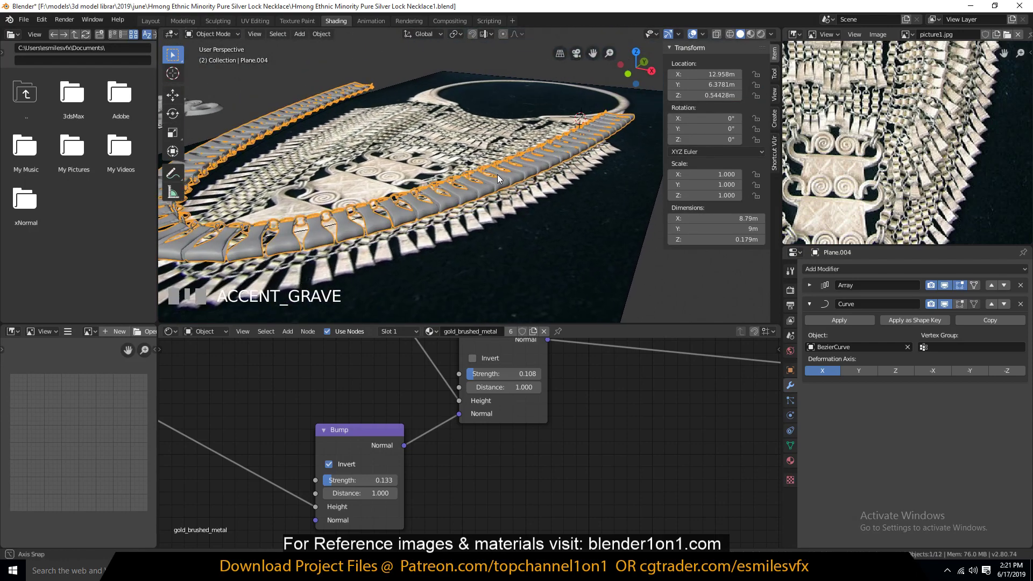
pyautogui.press('`')
pyautogui.scroll(2, 530, 189)
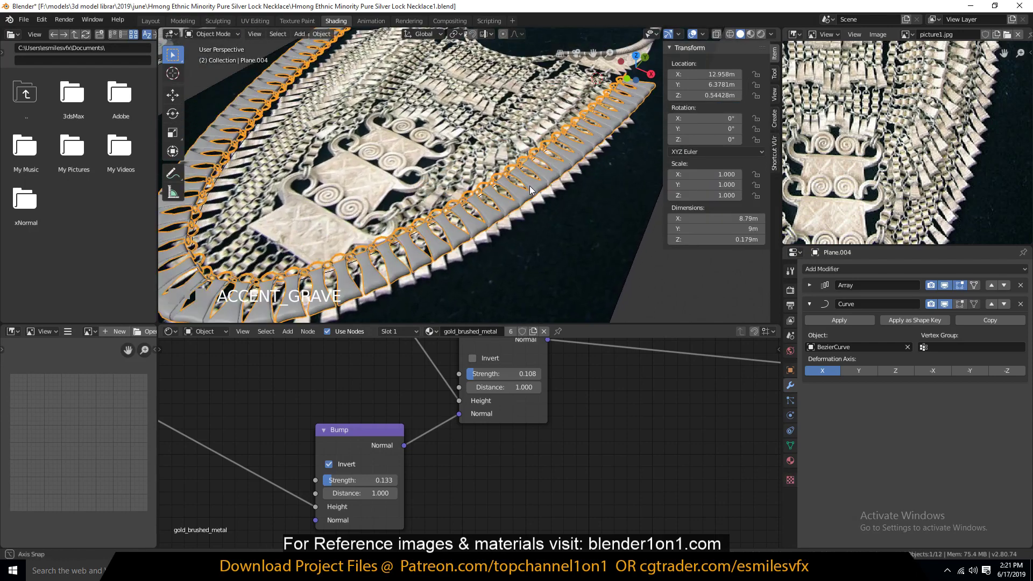
pyautogui.moveTo(530, 189); pyautogui.dragTo(585, 120, button='middle')
pyautogui.moveTo(490, 246); pyautogui.dragTo(438, 215, button='middle')
pyautogui.press('Tab')
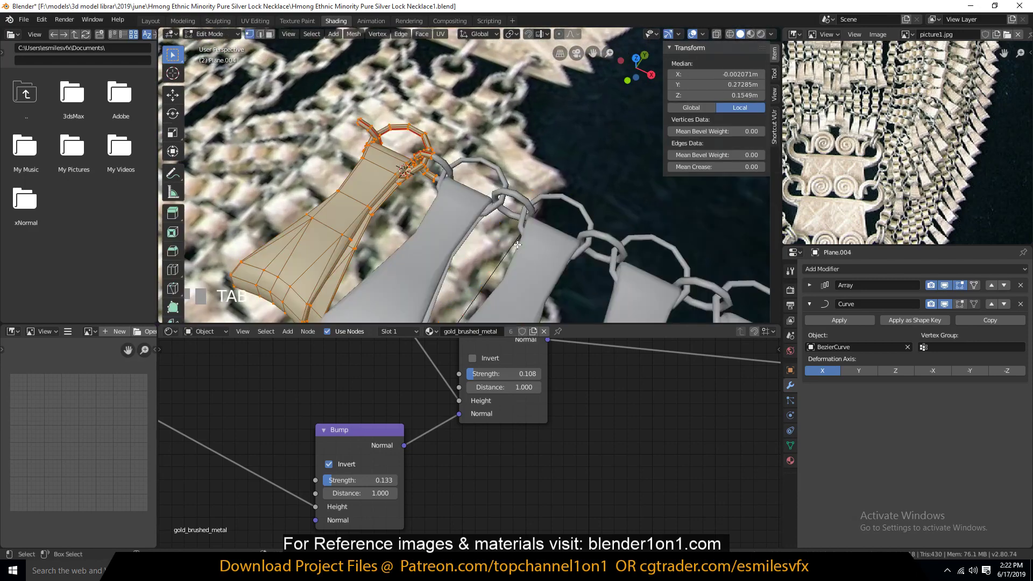
pyautogui.scroll(2, 436, 192)
pyautogui.hotkey('shift', '`')
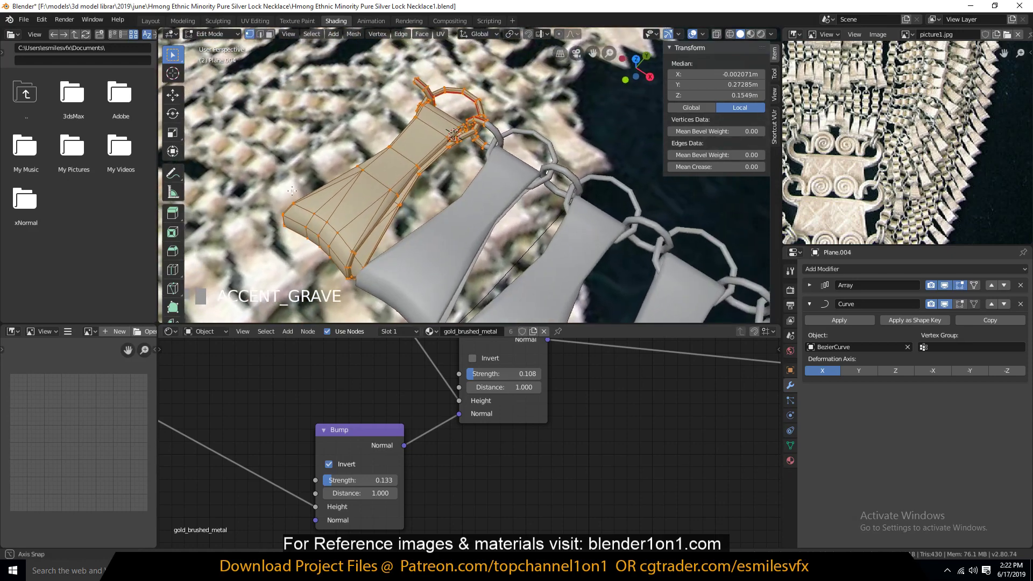
pyautogui.click(397, 224)
pyautogui.press('Tab')
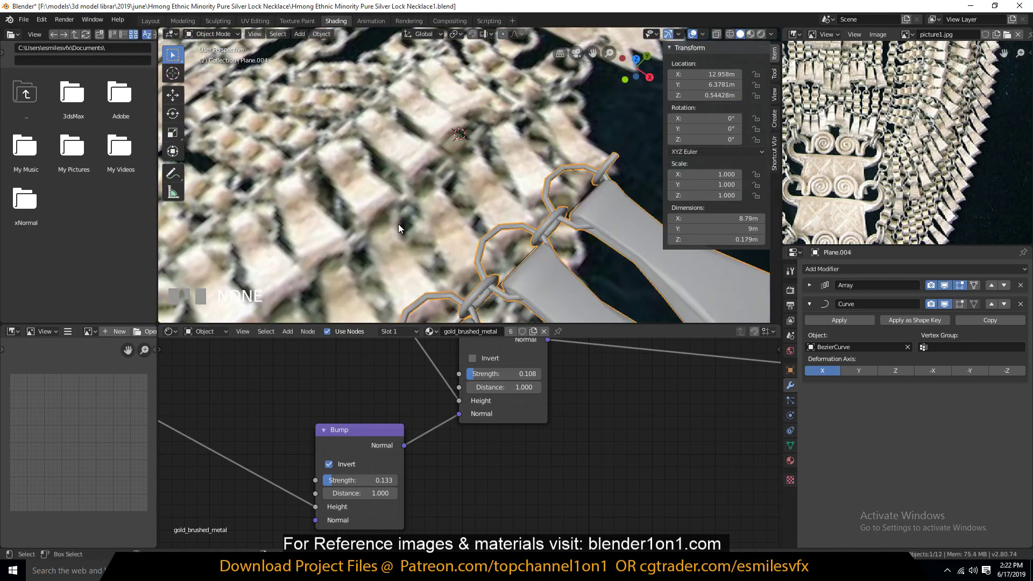
# Deselect the pendant array and compare the arranged row with the necklace reference in top view.
pyautogui.press('KP_7')
pyautogui.scroll(-2, 398, 224)
pyautogui.scroll(-4, 398, 224)
pyautogui.hotkey('alt', 'a')
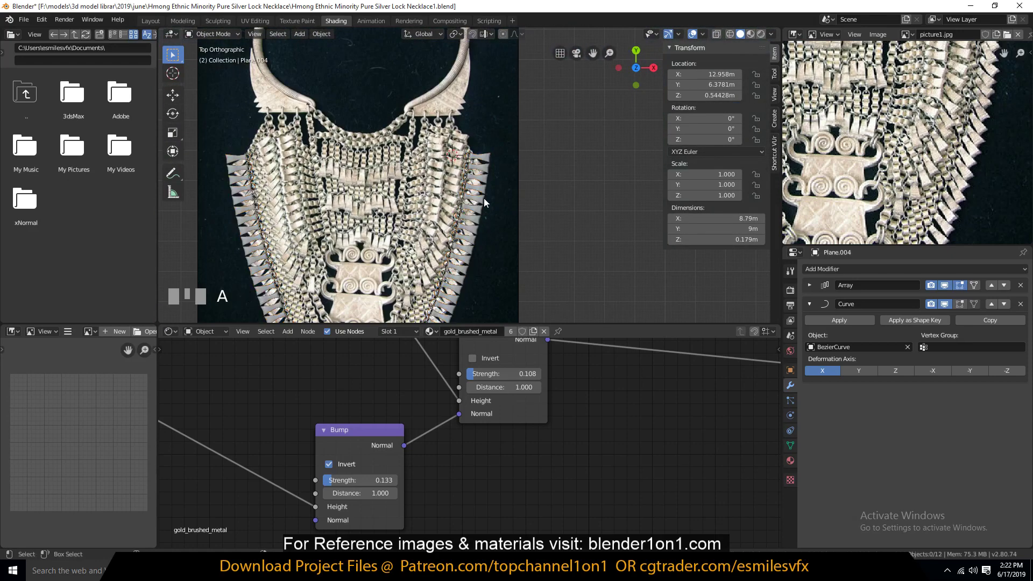
pyautogui.scroll(3, 485, 198)
pyautogui.keyDown('shift'); pyautogui.moveTo(484, 198); pyautogui.dragTo(482, 127, button='middle'); pyautogui.keyUp('shift')
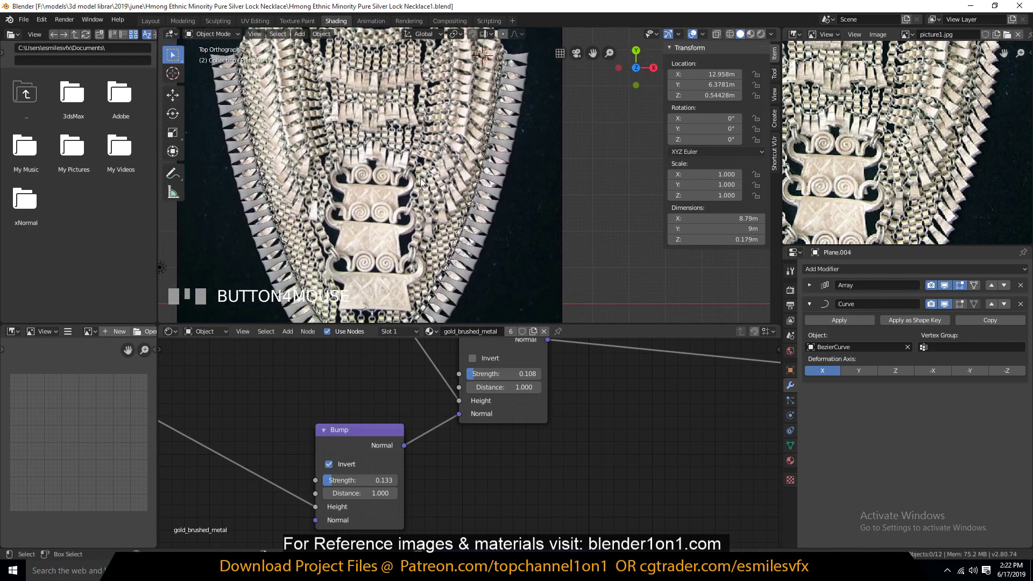
pyautogui.keyDown('shift'); pyautogui.scroll(2, 458, 81); pyautogui.keyUp('shift')
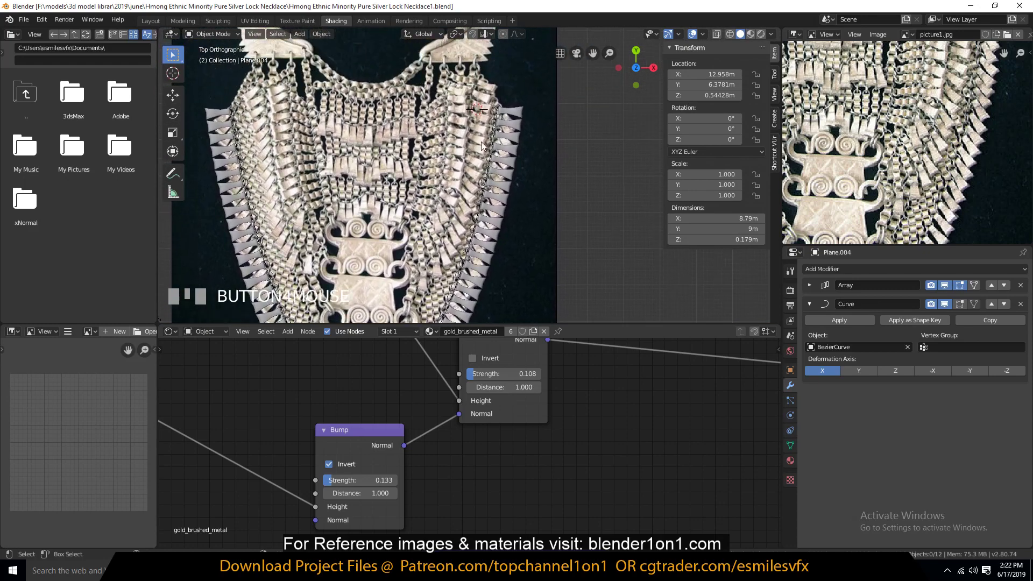
pyautogui.scroll(2, 457, 143)
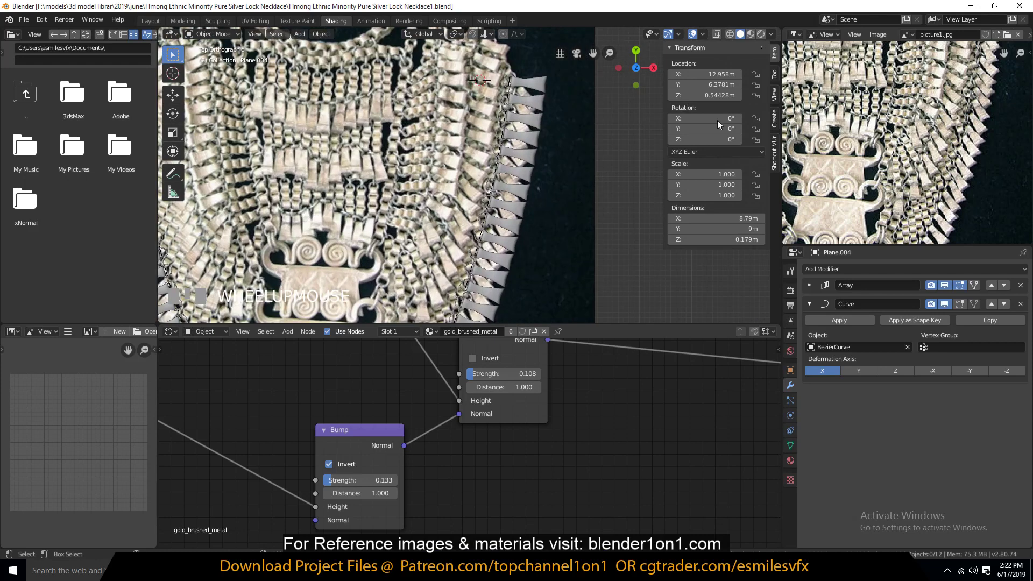
# Try a duplicate of the Bezier curve scaled to about 0.64 around its current origin, and delete the copy.
pyautogui.click(444, 122)
pyautogui.click(507, 159)
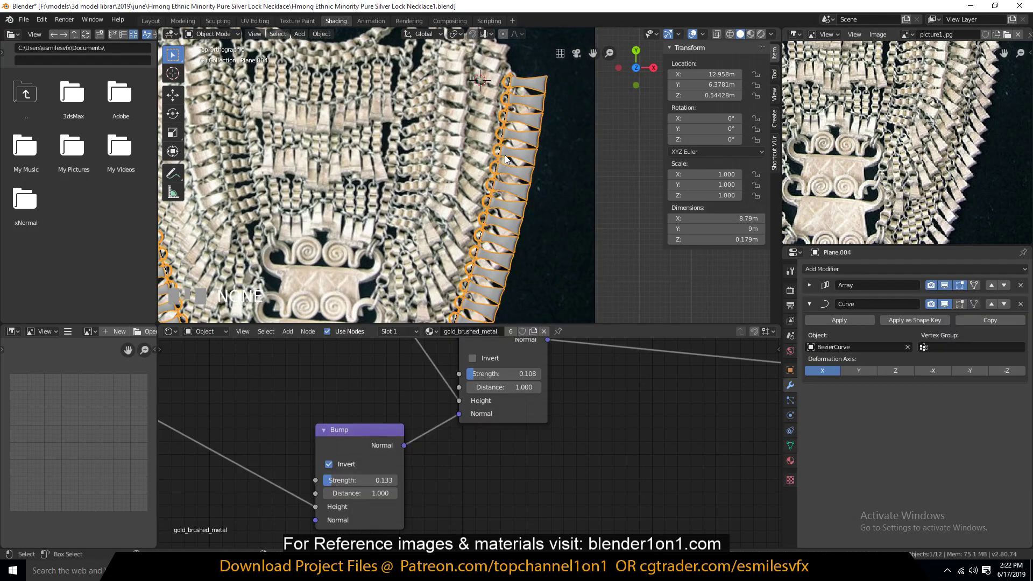
pyautogui.click(504, 146)
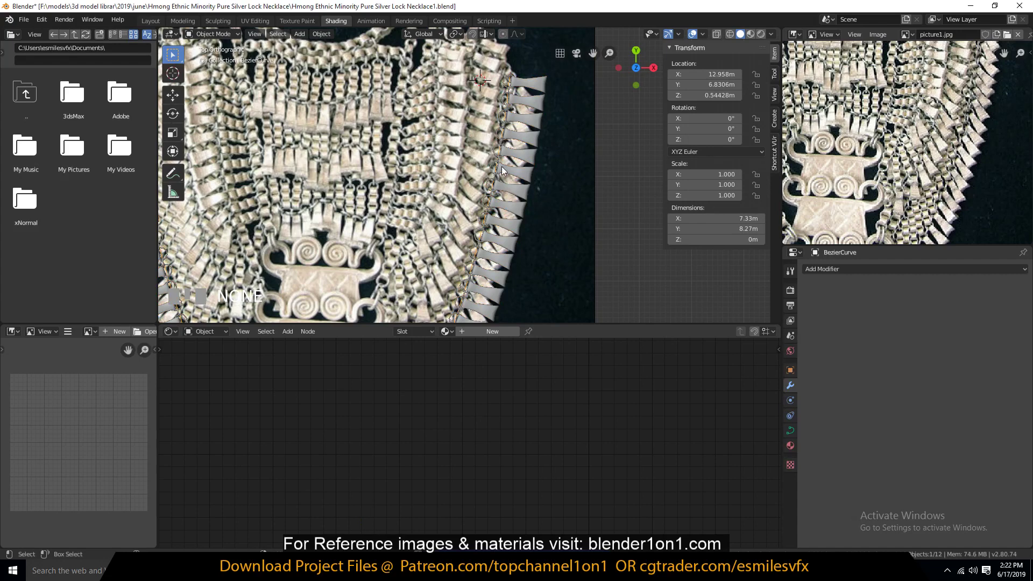
pyautogui.scroll(-3, 504, 172)
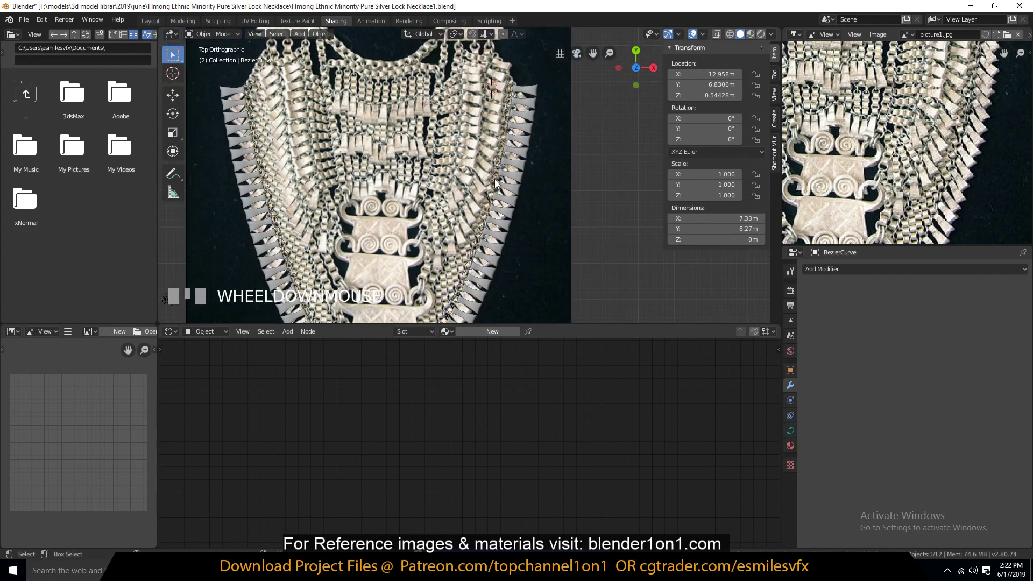
pyautogui.click(514, 237)
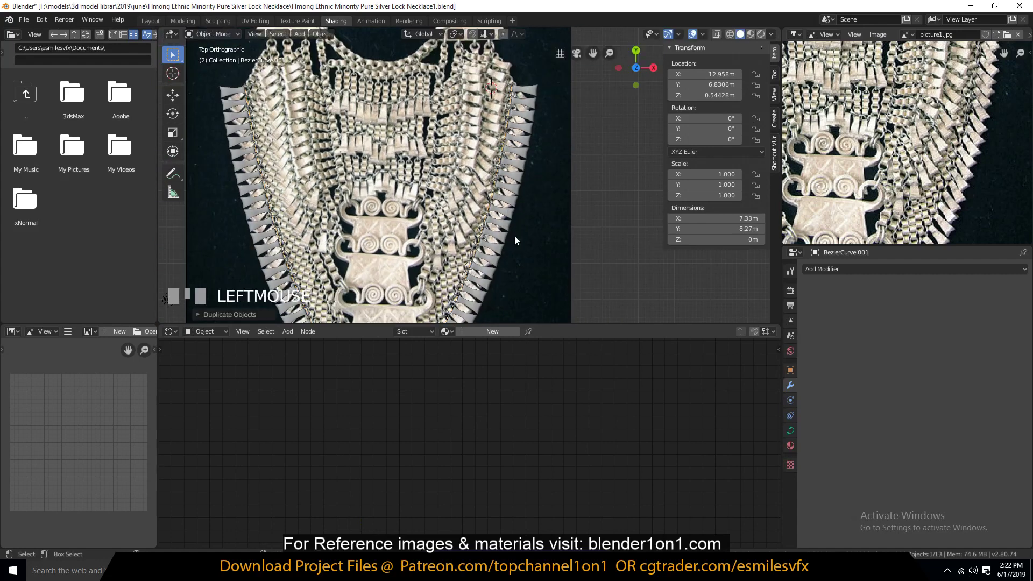
pyautogui.hotkey('shift', 'd')
pyautogui.press('s')
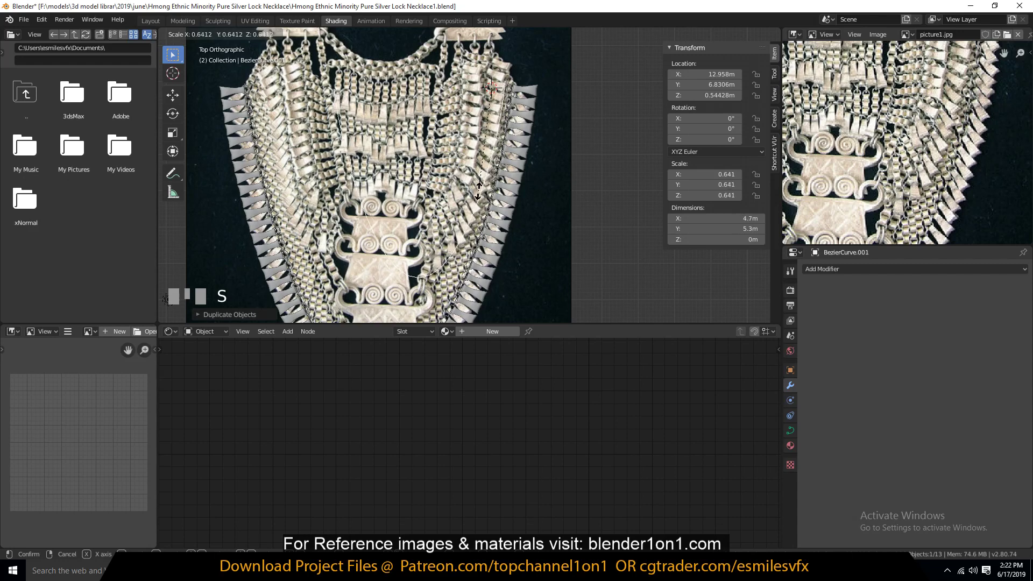
pyautogui.click(477, 191)
pyautogui.press('x')
pyautogui.click(476, 194)
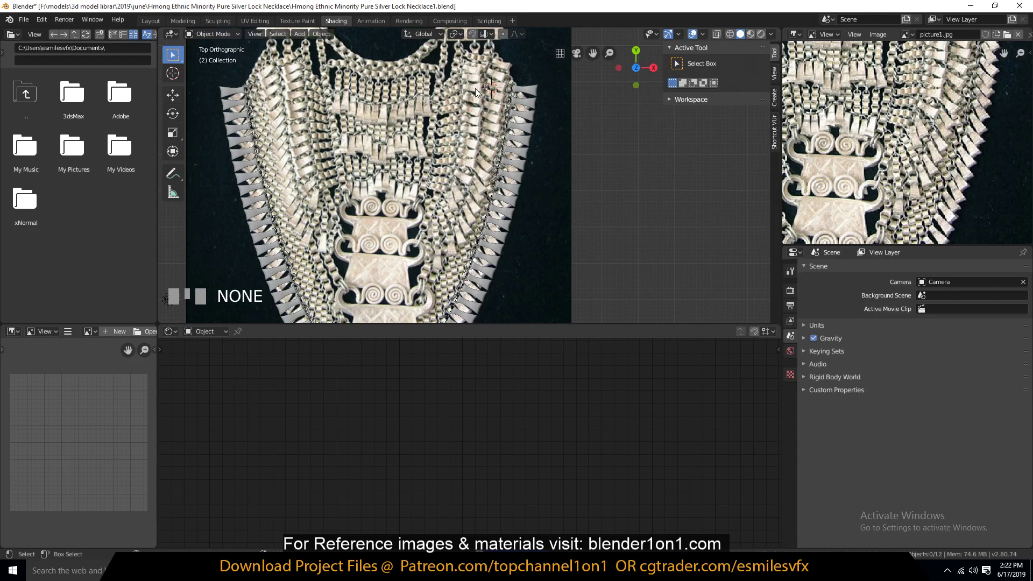
# Snap the 3D cursor to the midpoint between the Bezier curve's two upper end points and return to Object Mode.
pyautogui.click(511, 95)
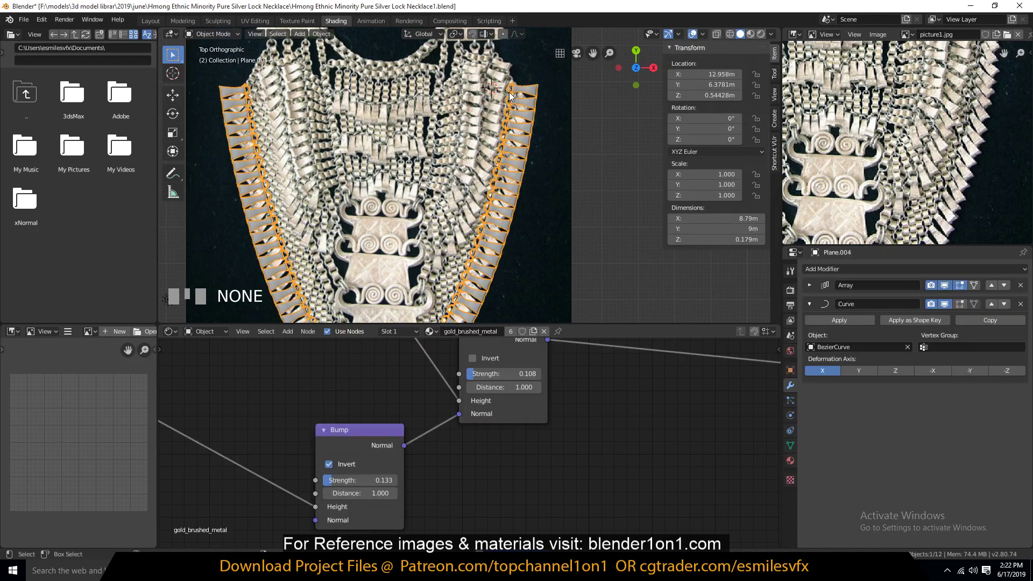
pyautogui.click(249, 88)
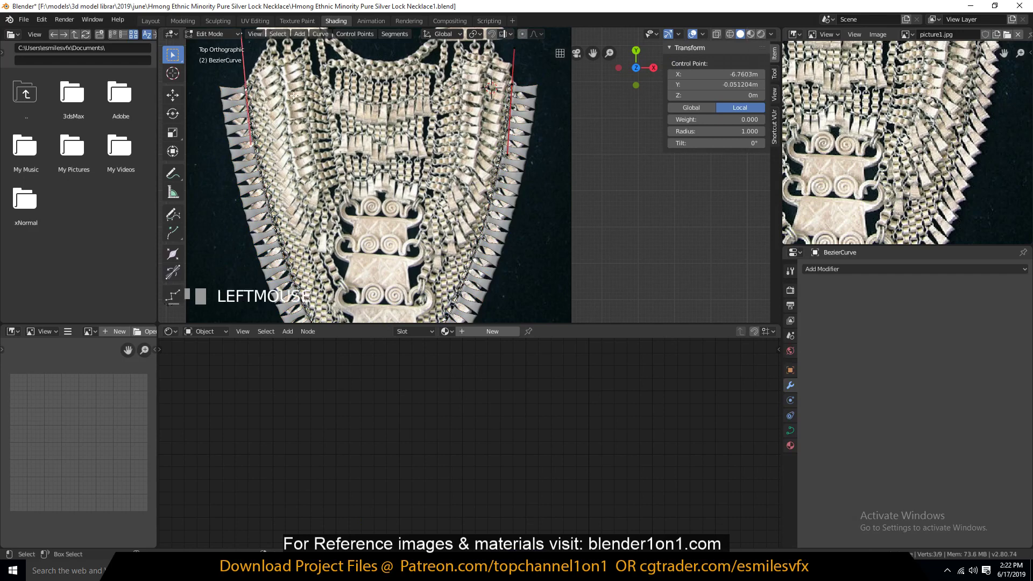
pyautogui.keyDown('shift'); pyautogui.click(517, 99); pyautogui.keyUp('shift')
pyautogui.hotkey('shift', 's')
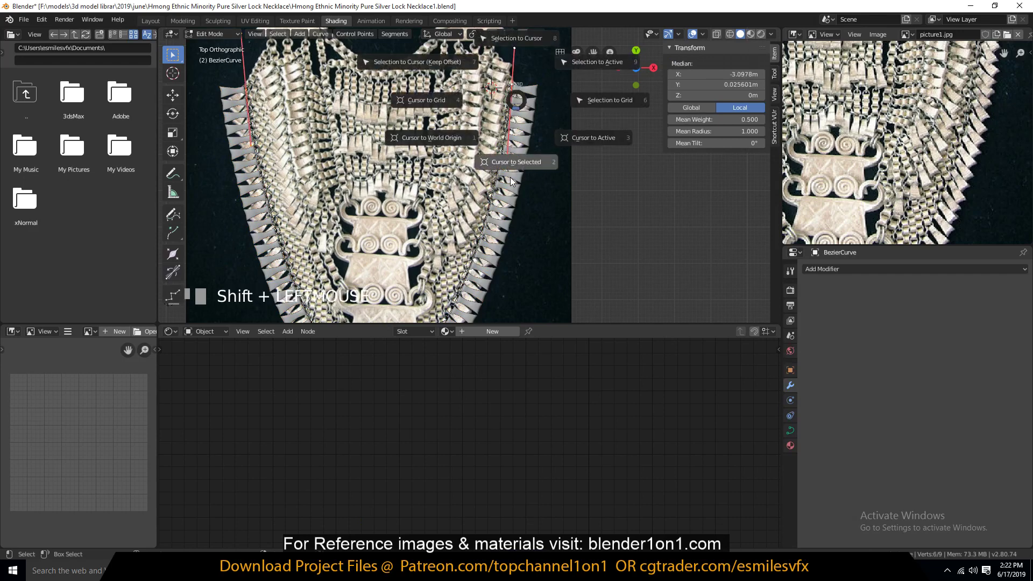
pyautogui.click(508, 162)
pyautogui.press('Tab')
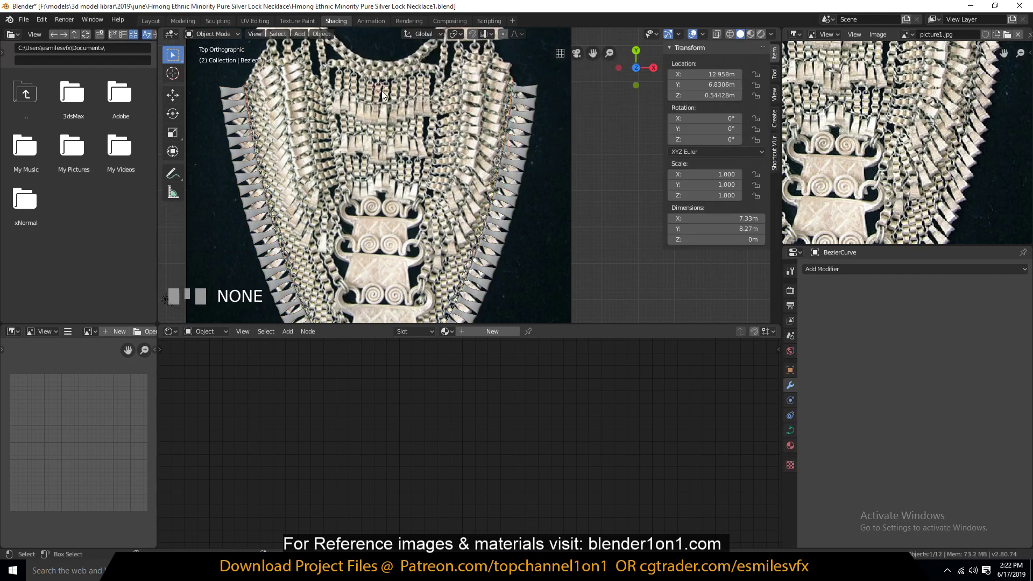
# Set the Bezier curve's origin to the 3D cursor.
pyautogui.rightClick(440, 136)
pyautogui.moveTo(439, 193)
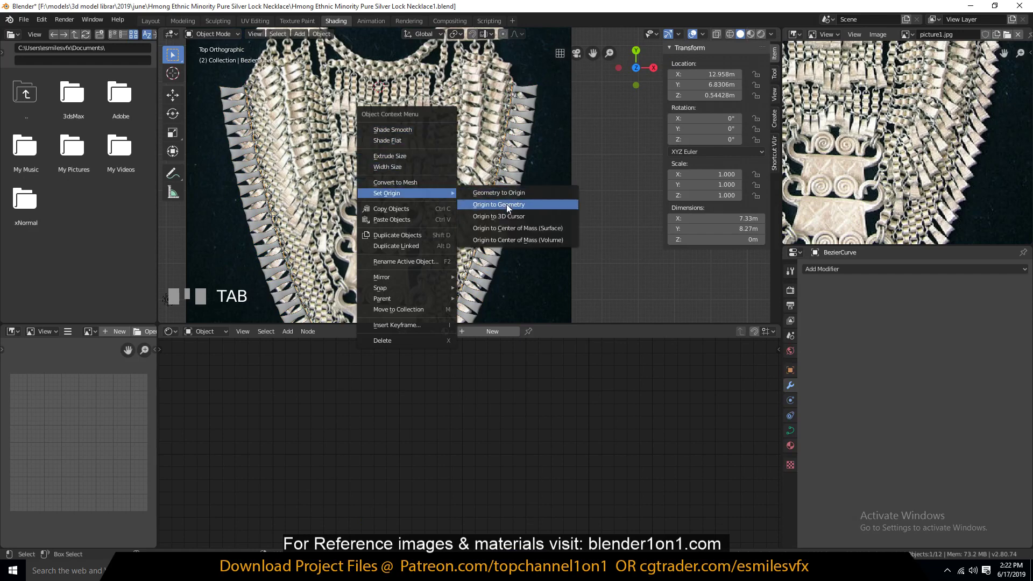
pyautogui.click(509, 214)
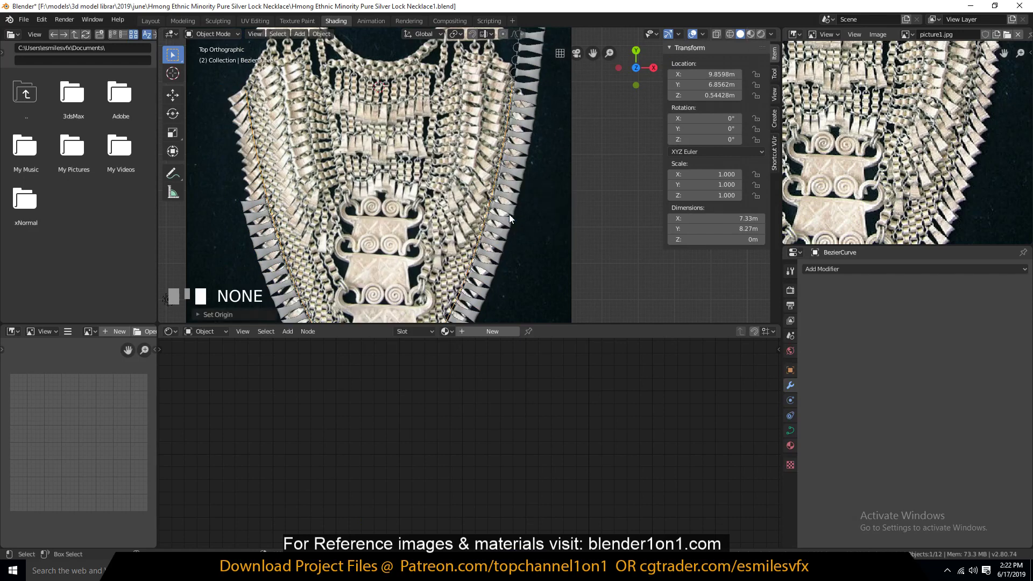
# Snap the pendant array to the 3D cursor at the curve's new origin, deselect it and save the file.
pyautogui.click(528, 98)
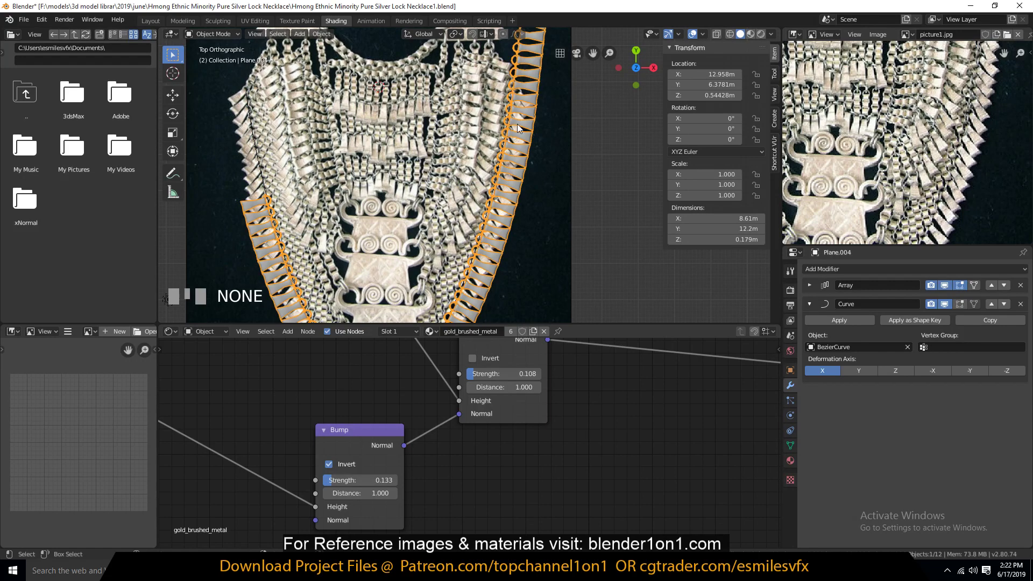
pyautogui.hotkey('shift', 's')
pyautogui.click(501, 75)
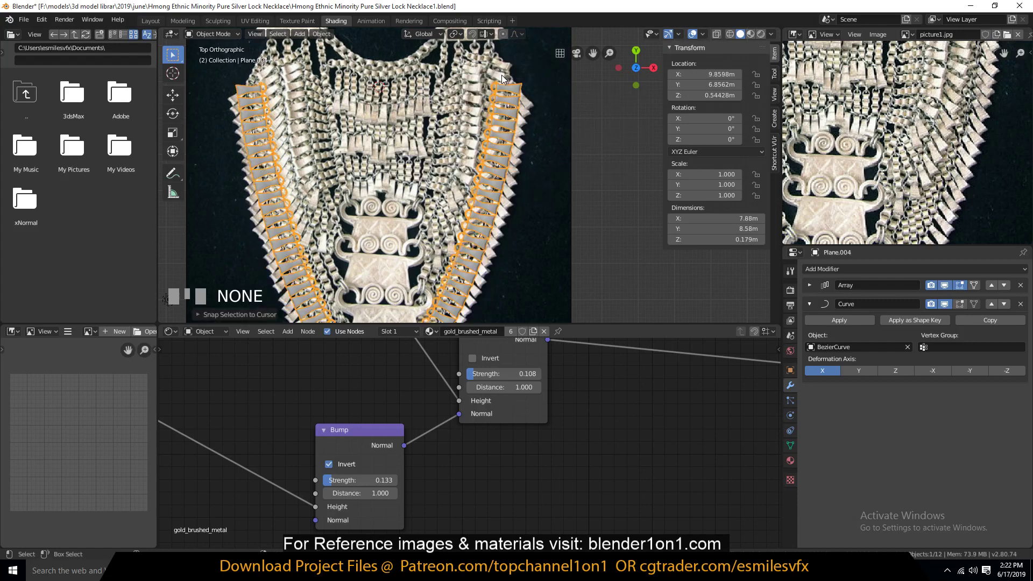
pyautogui.hotkey('alt', 'a')
pyautogui.hotkey('ctrl', 's')
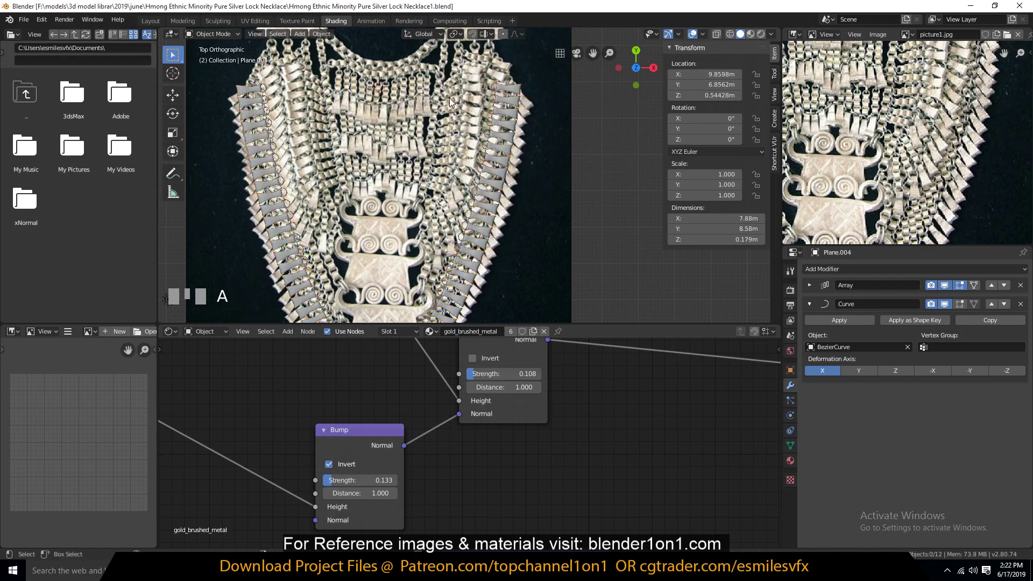
# Move the pendant array along global Y to about 6.37 m, onto the reference's outer pendant row, and deselect it.
pyautogui.click(511, 95)
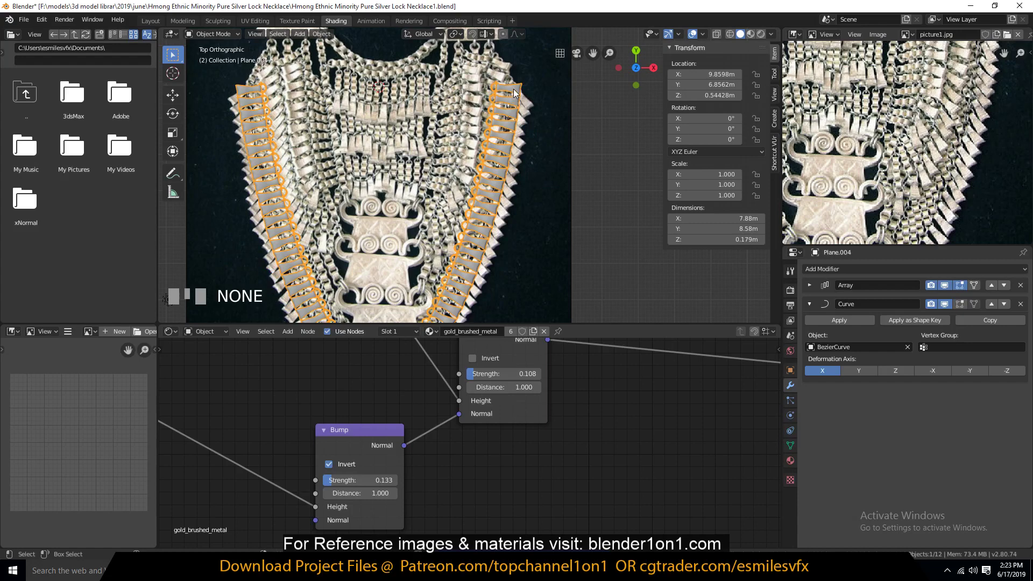
pyautogui.press('g')
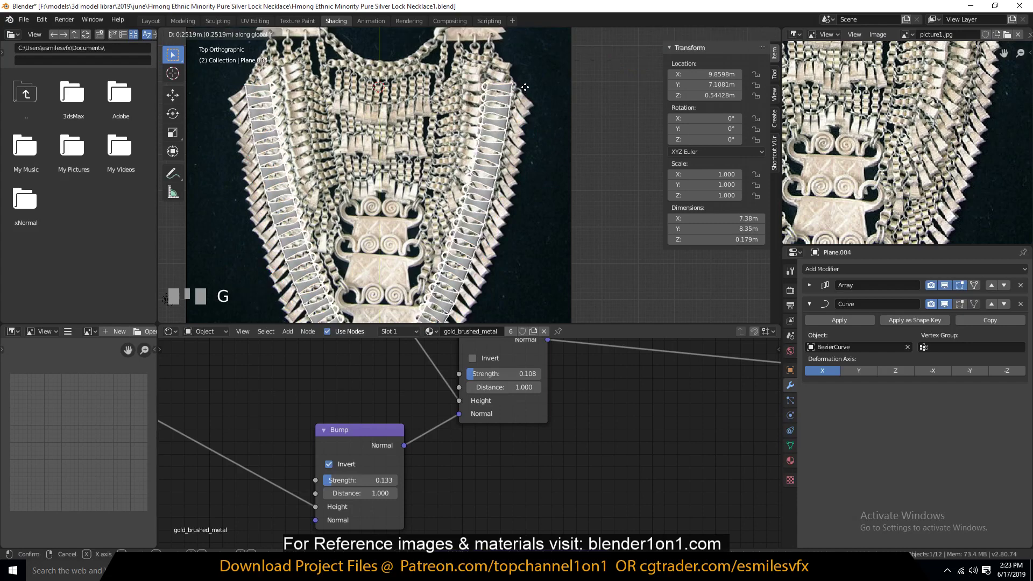
pyautogui.click(524, 102)
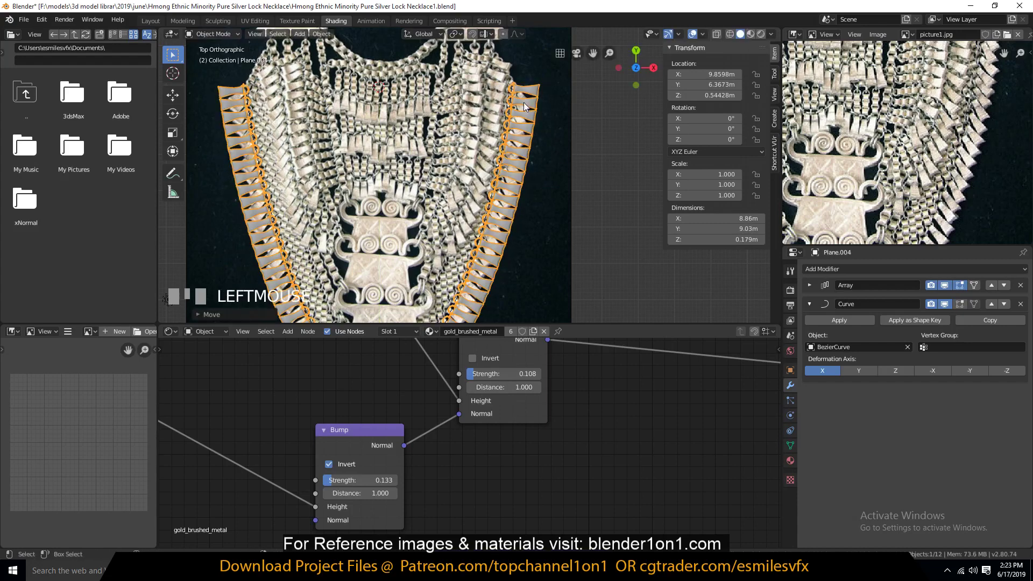
pyautogui.hotkey('alt', 'a')
# Duplicate the Bezier curve in place and scale the copy uniformly to about 0.68 for the inner pendant row.
pyautogui.click(512, 95)
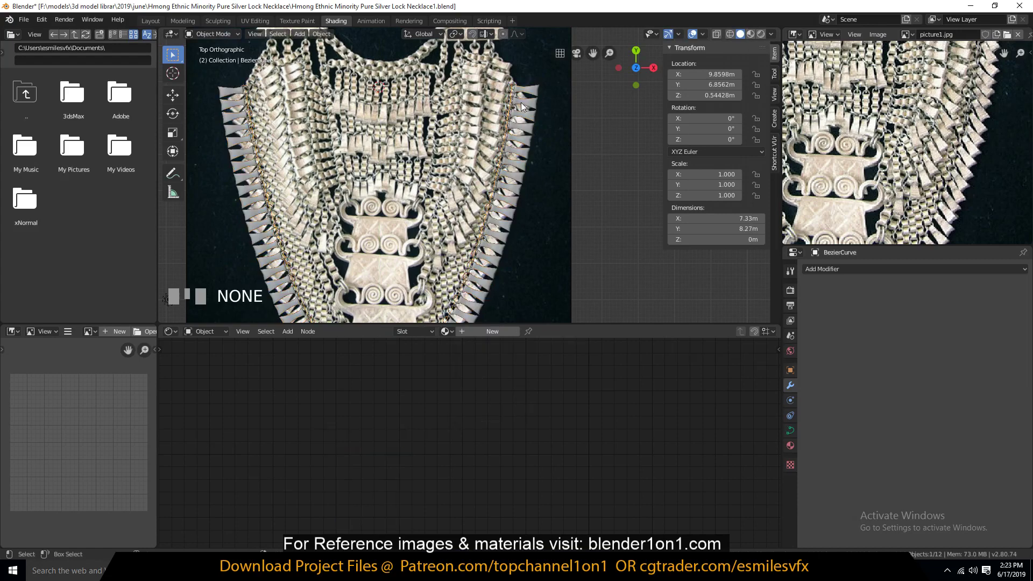
pyautogui.hotkey('shift', 'd')
pyautogui.click(557, 127)
pyautogui.press('s')
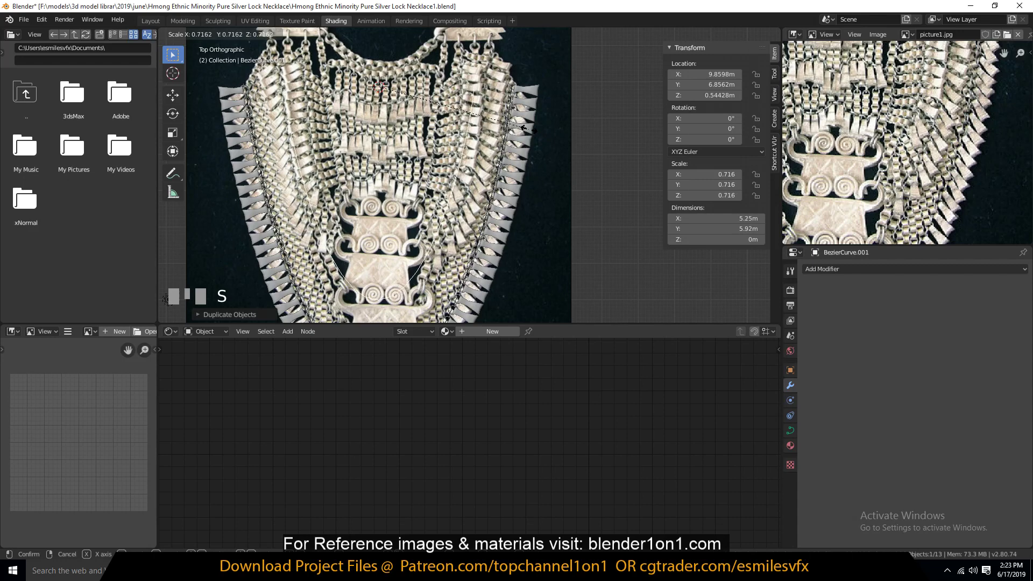
pyautogui.click(393, 87)
pyautogui.press('s')
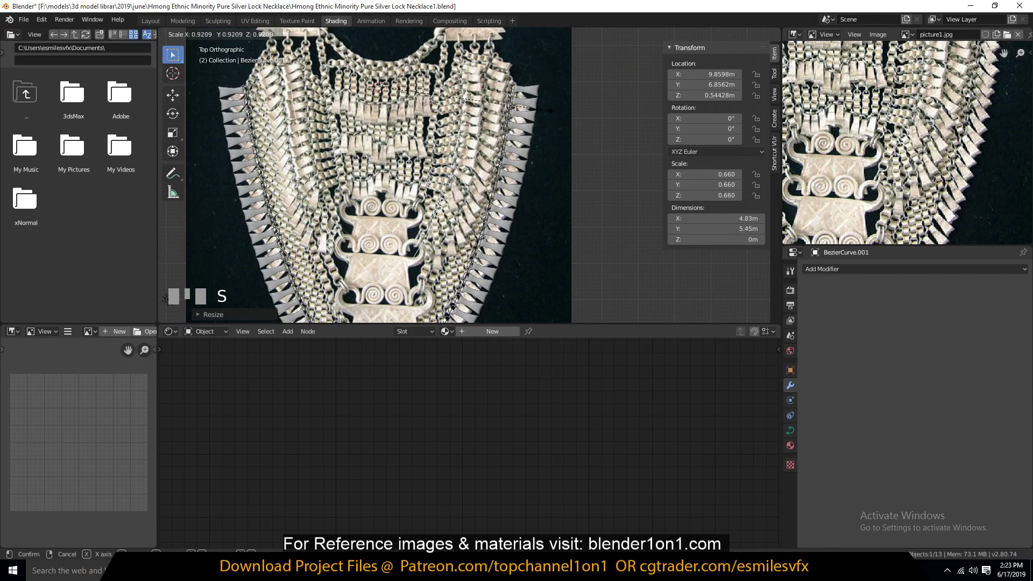
pyautogui.click(554, 111)
# Raise the scaled curve's two upper end points together along Y to a local median of about 1.17 m, and return to Object Mode.
pyautogui.press('Tab')
pyautogui.click(471, 86)
pyautogui.keyDown('shift'); pyautogui.click(285, 88); pyautogui.keyUp('shift')
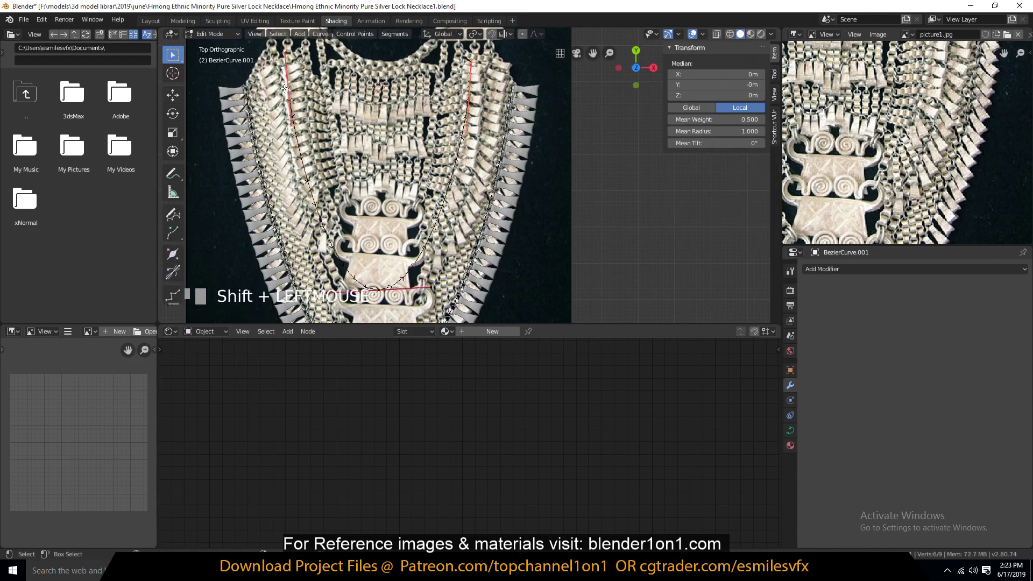
pyautogui.keyDown('shift'); pyautogui.moveTo(481, 48); pyautogui.dragTo(480, 83, button='middle'); pyautogui.keyUp('shift')
pyautogui.press('g')
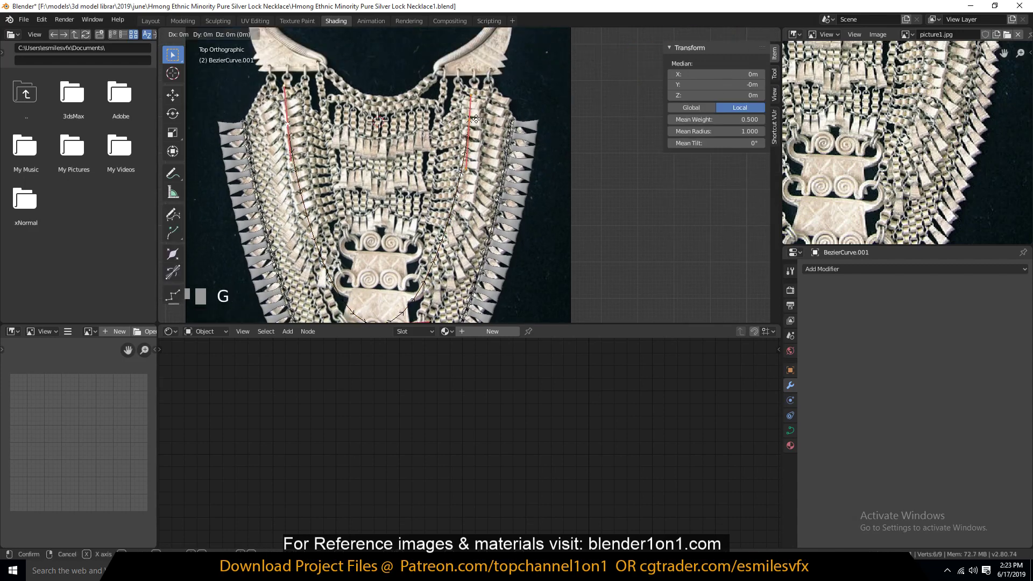
pyautogui.press('y')
pyautogui.click(478, 90)
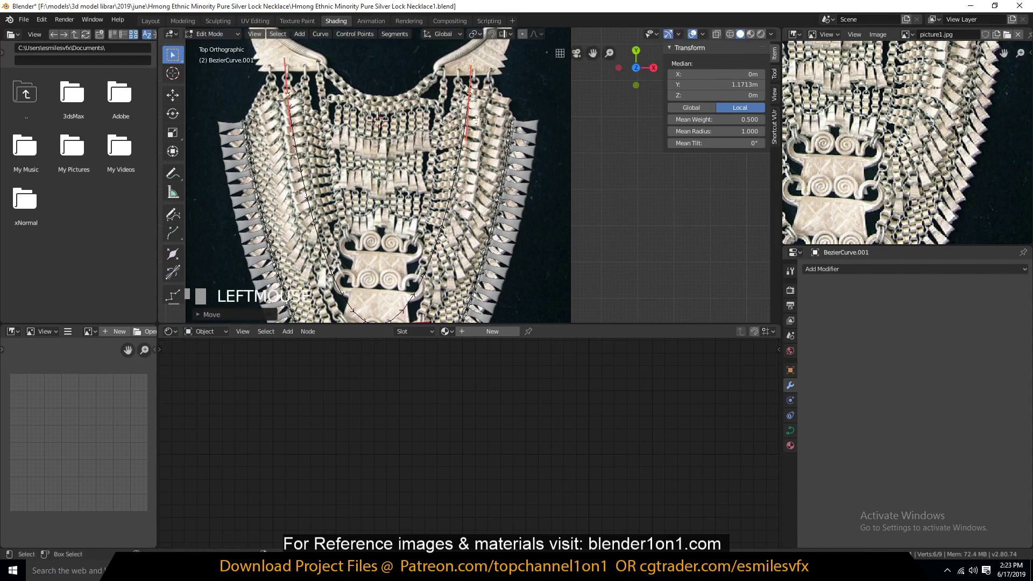
pyautogui.press('Tab')
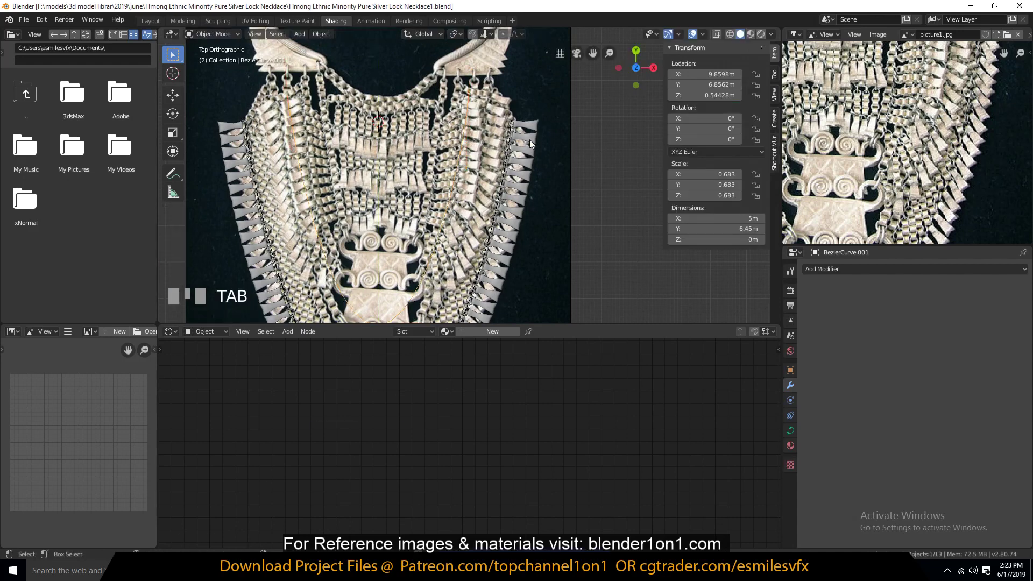
# Make a linked duplicate of the outer pendant array, leaving the copy in place.
pyautogui.click(530, 142)
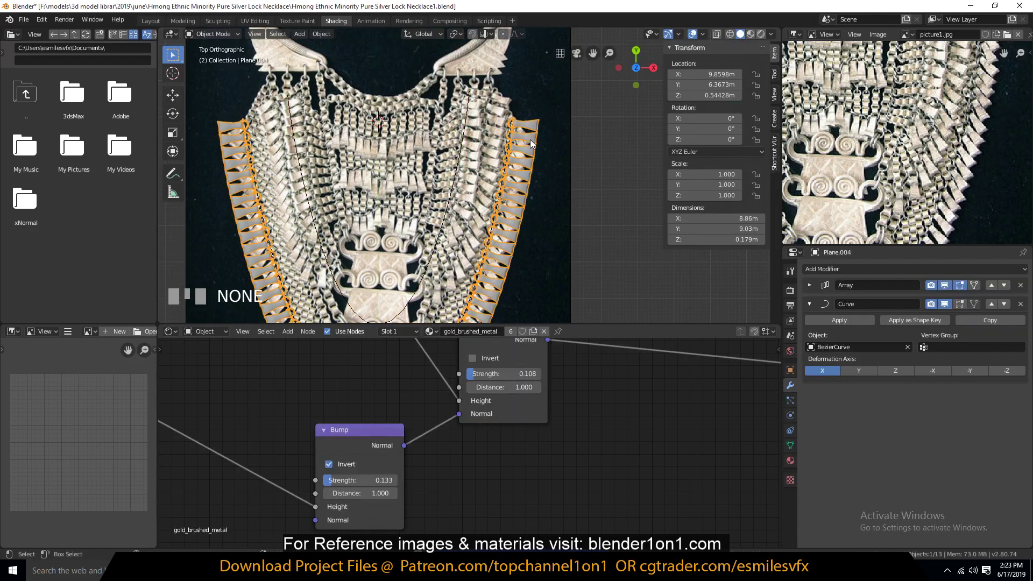
pyautogui.hotkey('alt', 'd')
pyautogui.rightClick(560, 144)
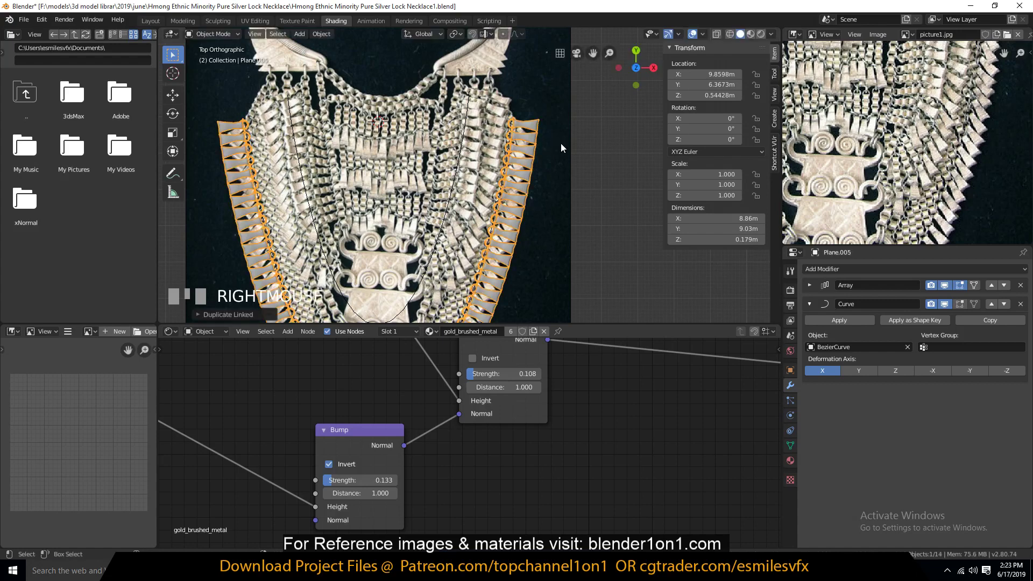
# Select one of the two overlapping pendant arrays and snap it to the 3D cursor at the scaled curve's origin.
pyautogui.click(469, 111)
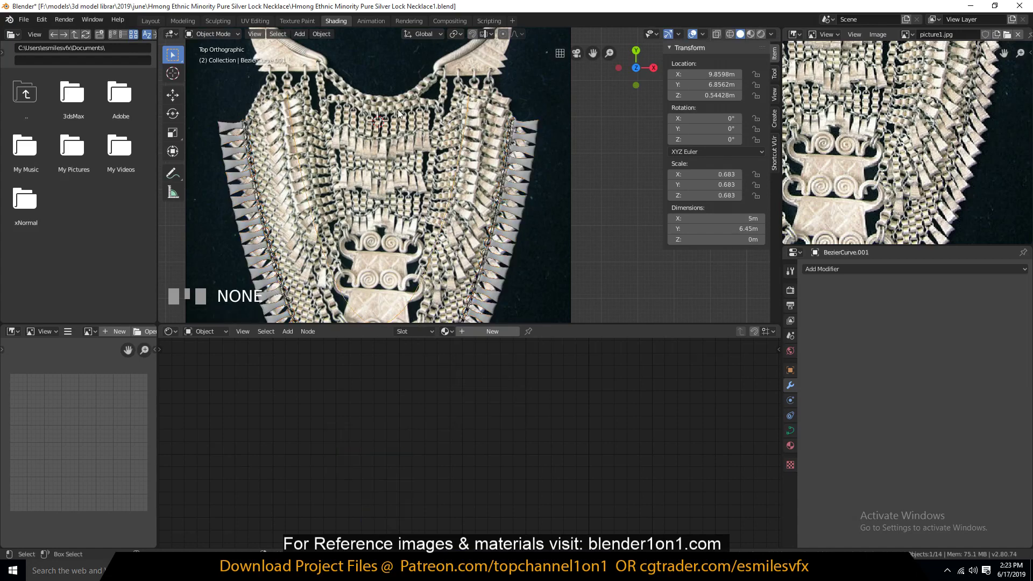
pyautogui.click(538, 137)
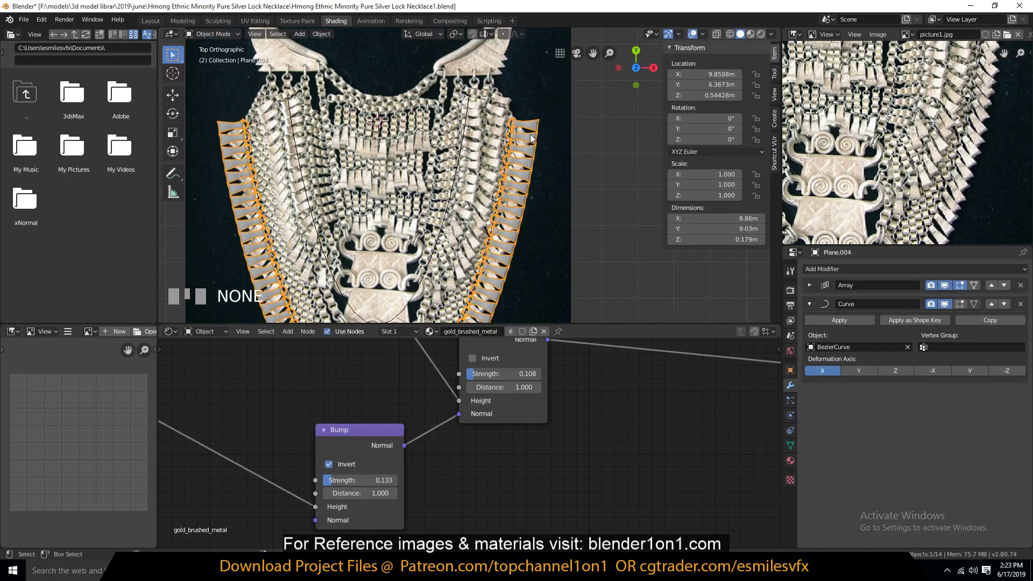
pyautogui.click(469, 113)
pyautogui.click(532, 136)
pyautogui.hotkey('shift', 's')
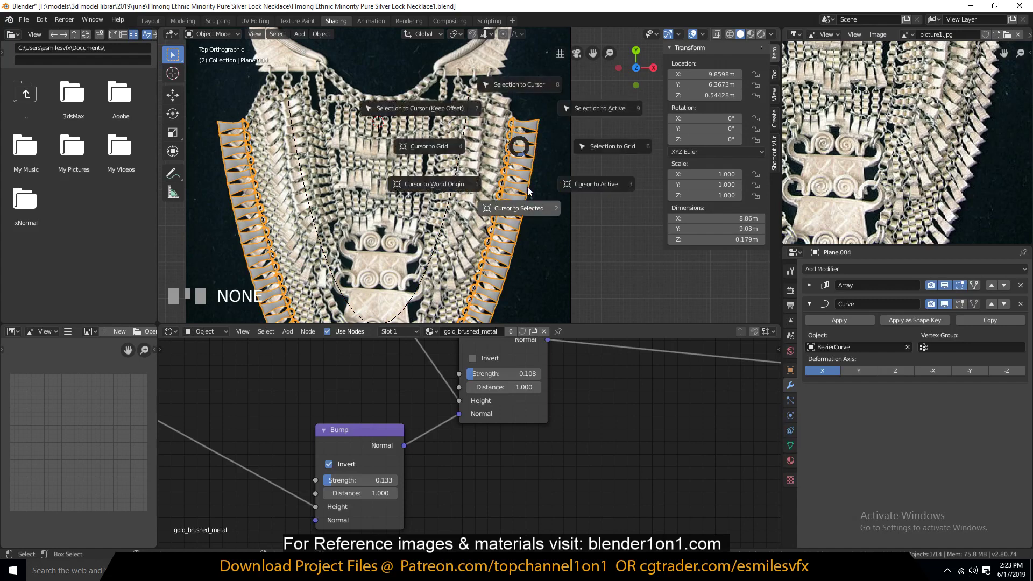
pyautogui.click(512, 92)
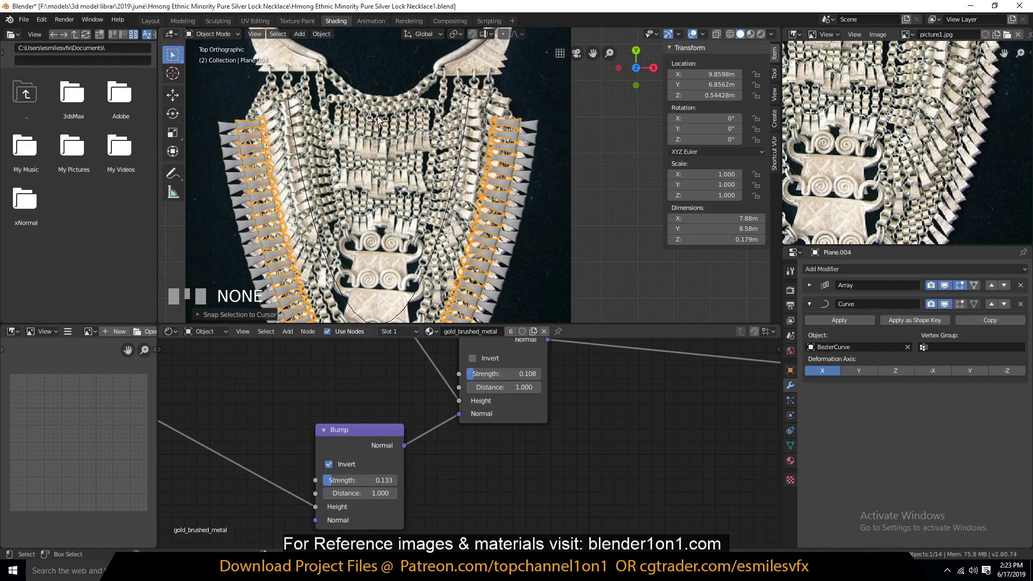
# Subdivide the scaled curve's segment between its lowest control point and its upper right end point in Edit Mode.
pyautogui.click(466, 117)
pyautogui.scroll(2, 483, 98)
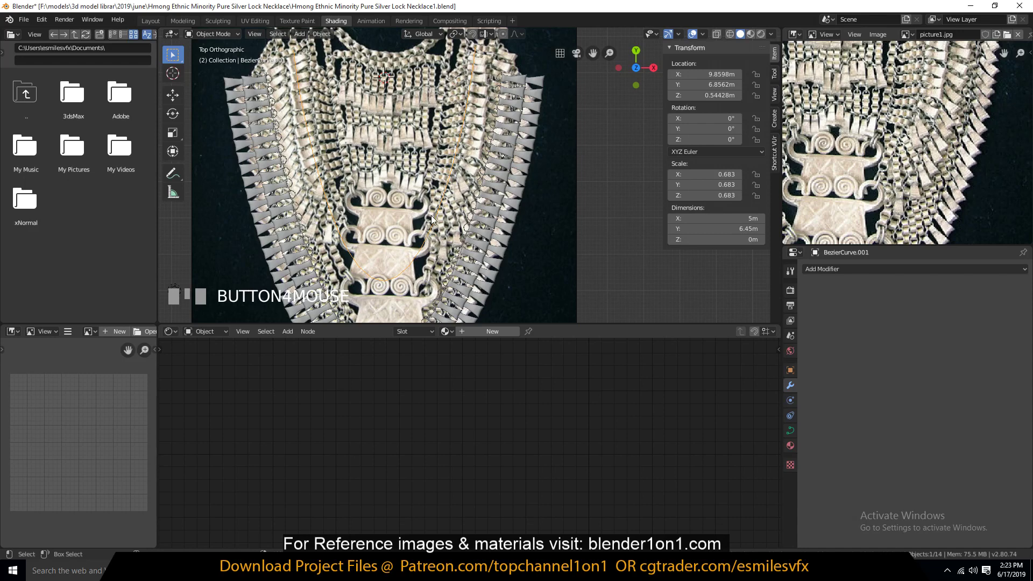
pyautogui.press('Tab')
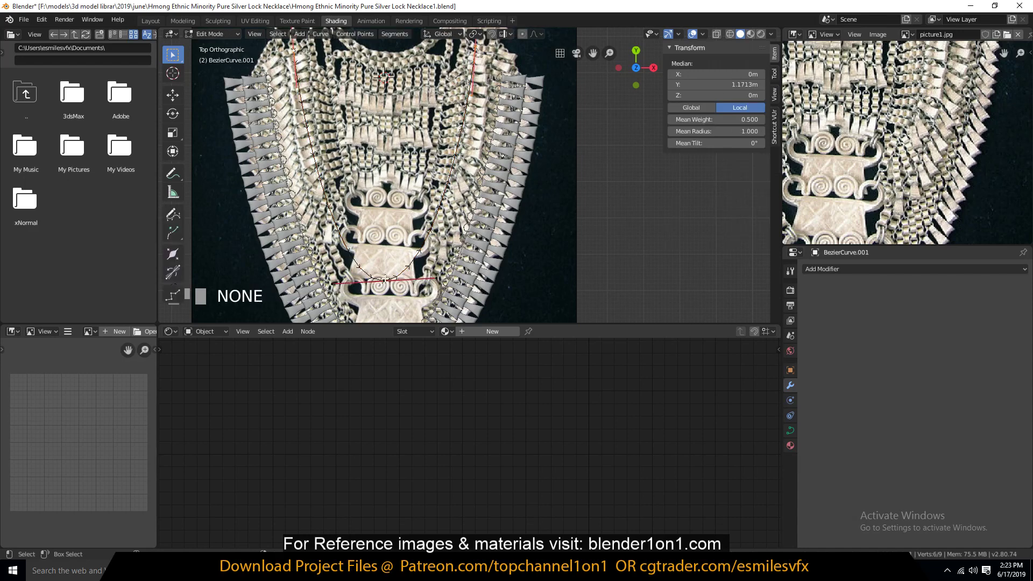
pyautogui.click(386, 280)
pyautogui.keyDown('shift'); pyautogui.click(473, 70); pyautogui.keyUp('shift')
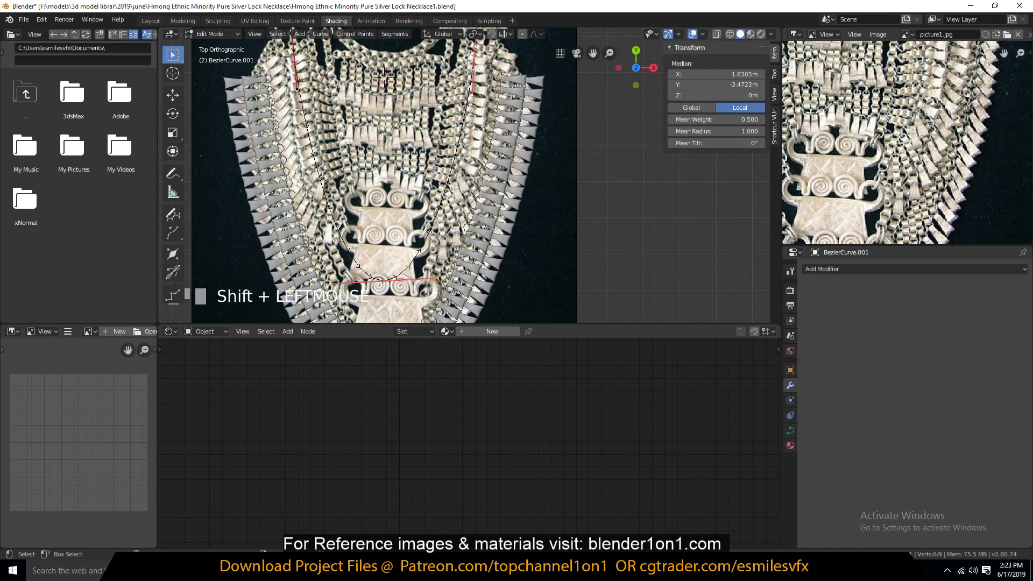
pyautogui.rightClick(442, 135)
pyautogui.click(442, 134)
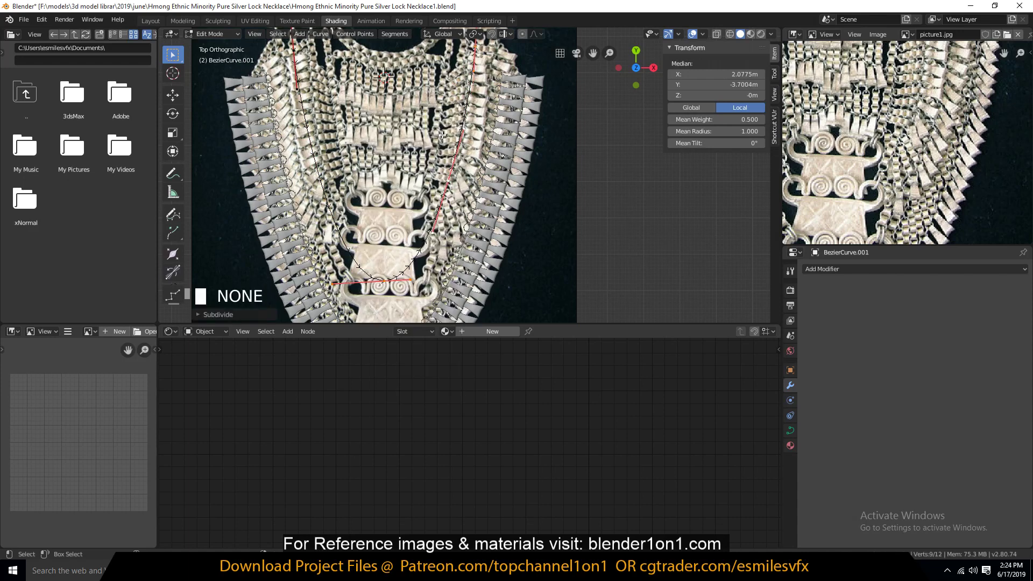
# Delete the scaled curve's lowest and upper left control points, keeping only its right-hand section.
pyautogui.click(445, 195)
pyautogui.click(388, 277)
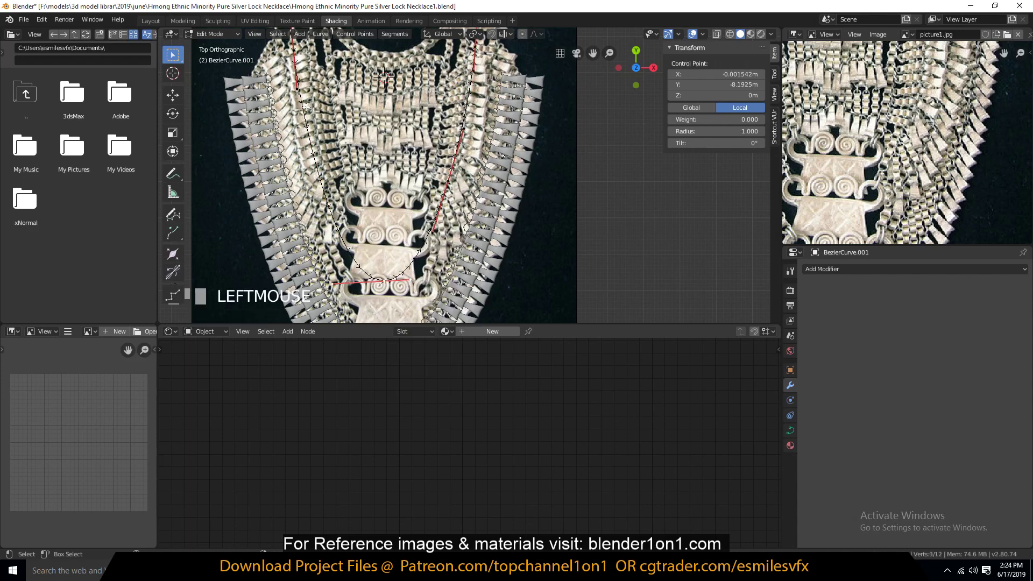
pyautogui.keyDown('shift'); pyautogui.click(297, 61); pyautogui.keyUp('shift')
pyautogui.press('x')
pyautogui.click(310, 65)
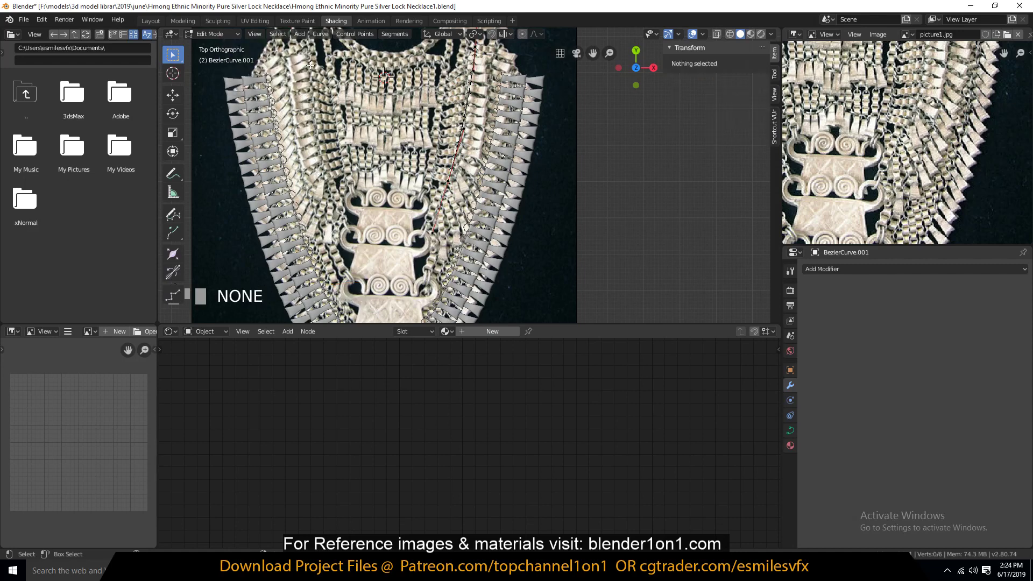
# Move the shortened curve's lower control point to about local X 2.60 m, Y -4.42 m, along the reference's inner row.
pyautogui.click(449, 203)
pyautogui.scroll(2, 455, 182)
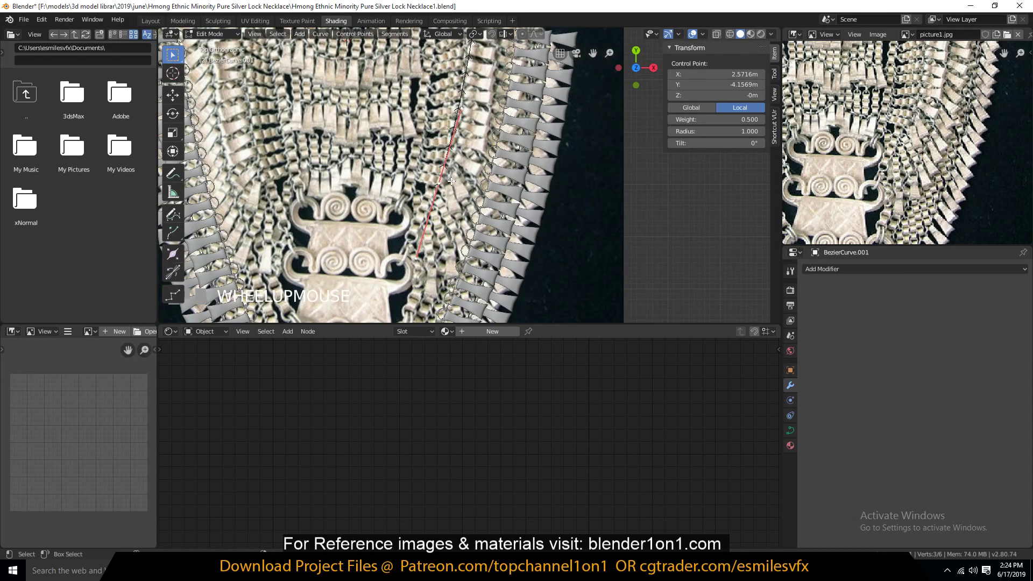
pyautogui.scroll(-2, 449, 170)
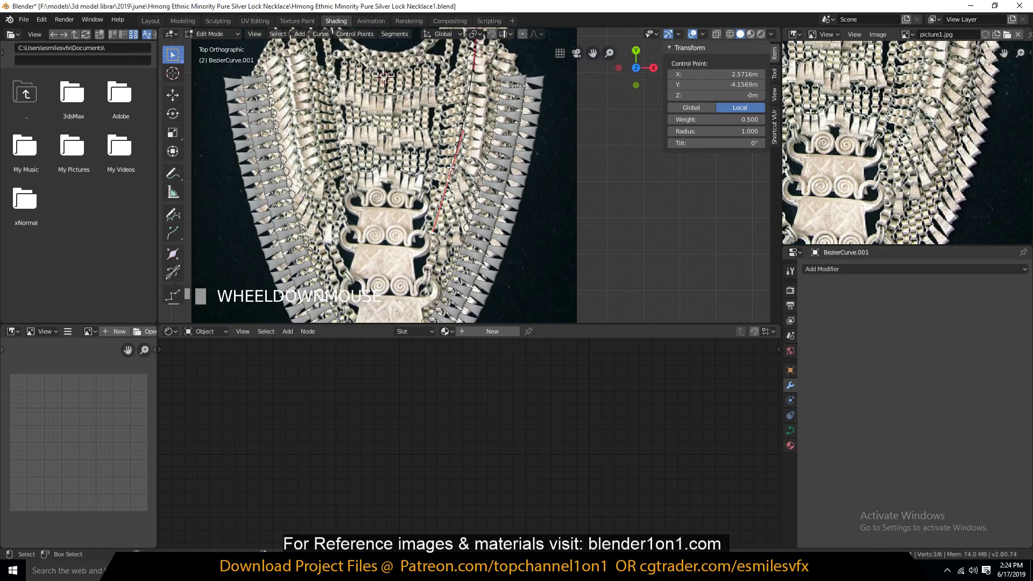
pyautogui.press('g')
pyautogui.click(463, 191)
pyautogui.scroll(7, 464, 185)
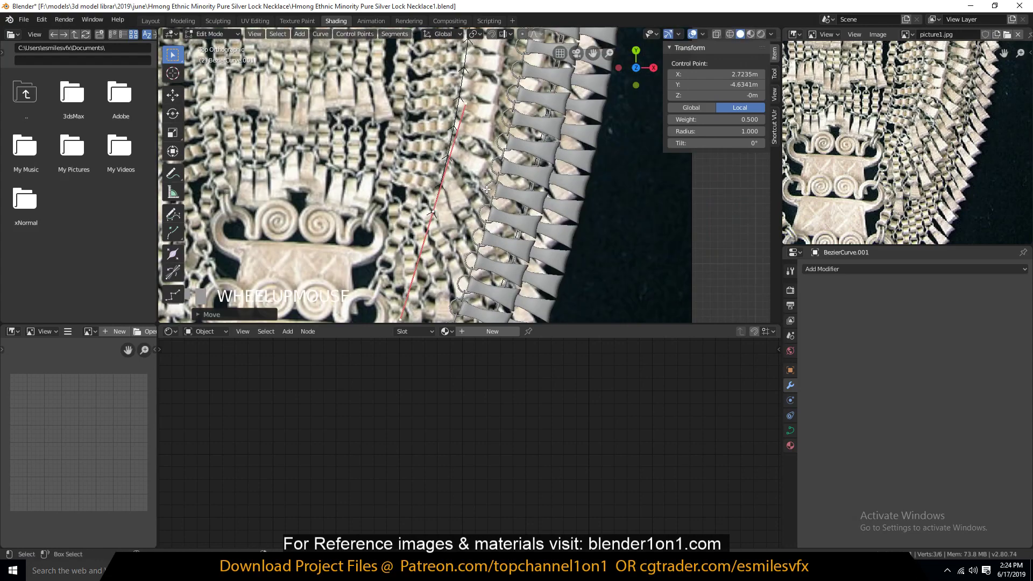
pyautogui.scroll(-1, 501, 157)
pyautogui.press('g')
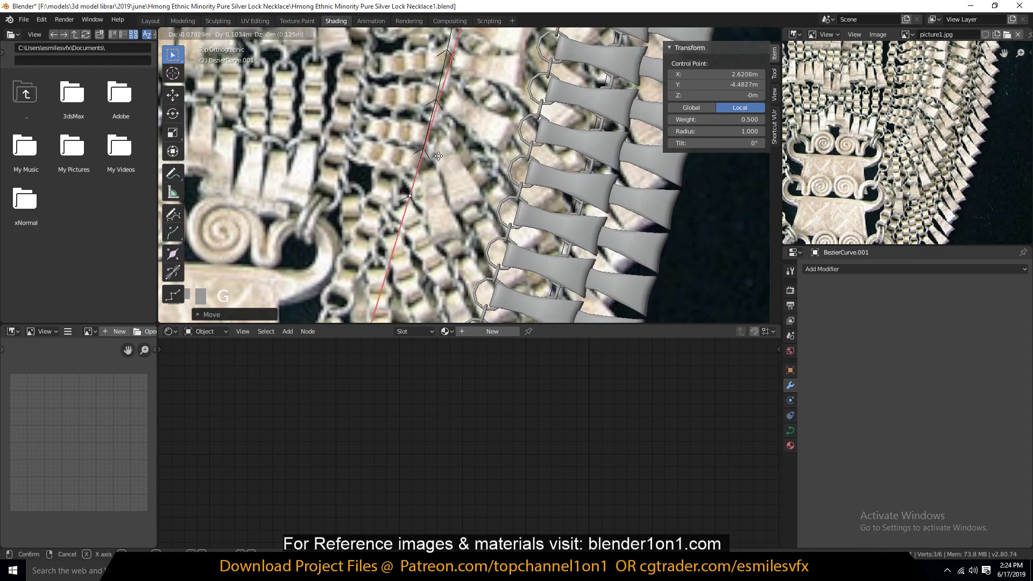
pyautogui.click(449, 144)
pyautogui.scroll(-4, 449, 144)
pyautogui.scroll(-3, 450, 144)
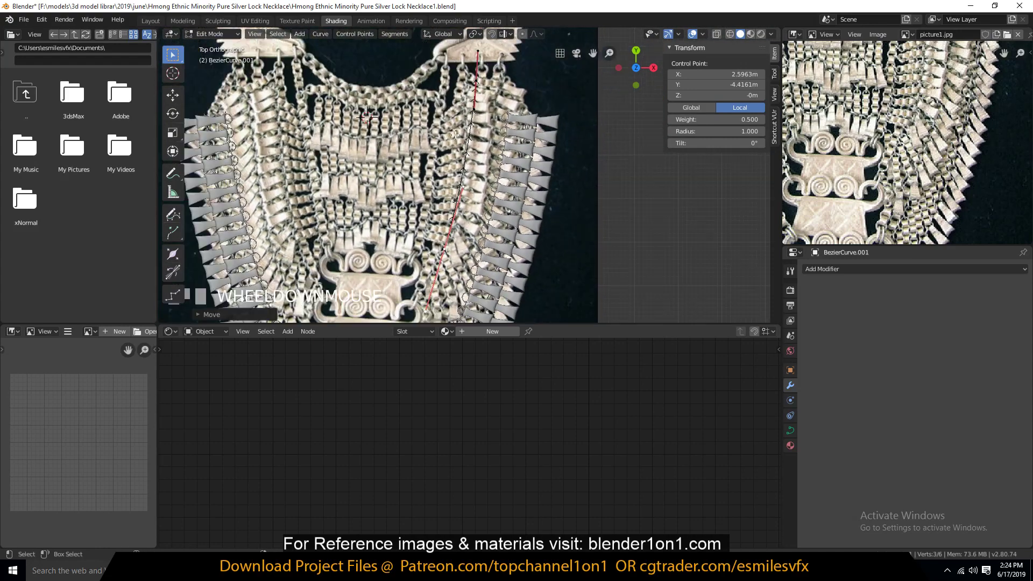
# Subdivide the shortened curve, shift its new middle control point slightly outward onto the inner row, and return to Object Mode.
pyautogui.rightClick(477, 87)
pyautogui.click(481, 101)
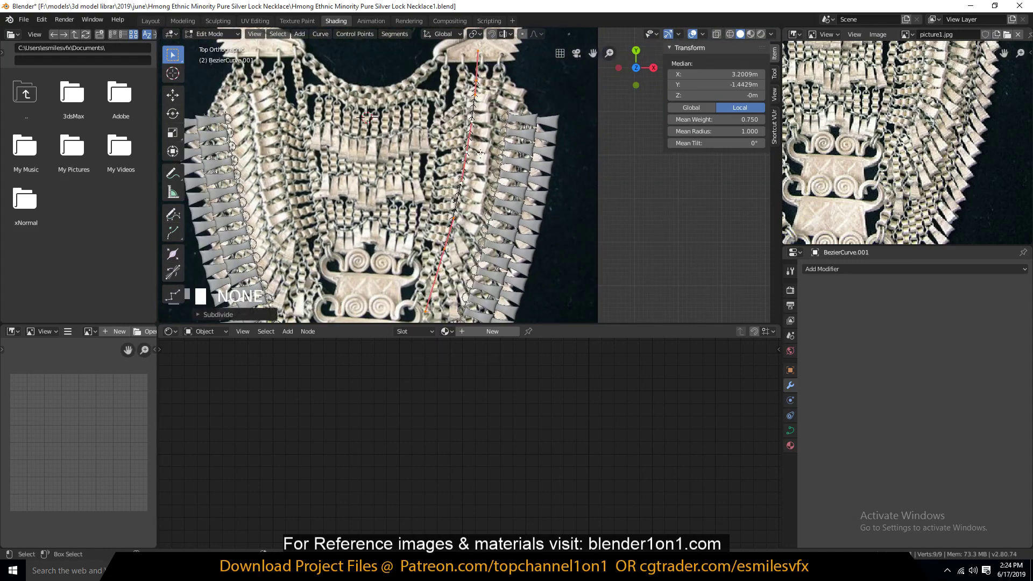
pyautogui.press('Tab')
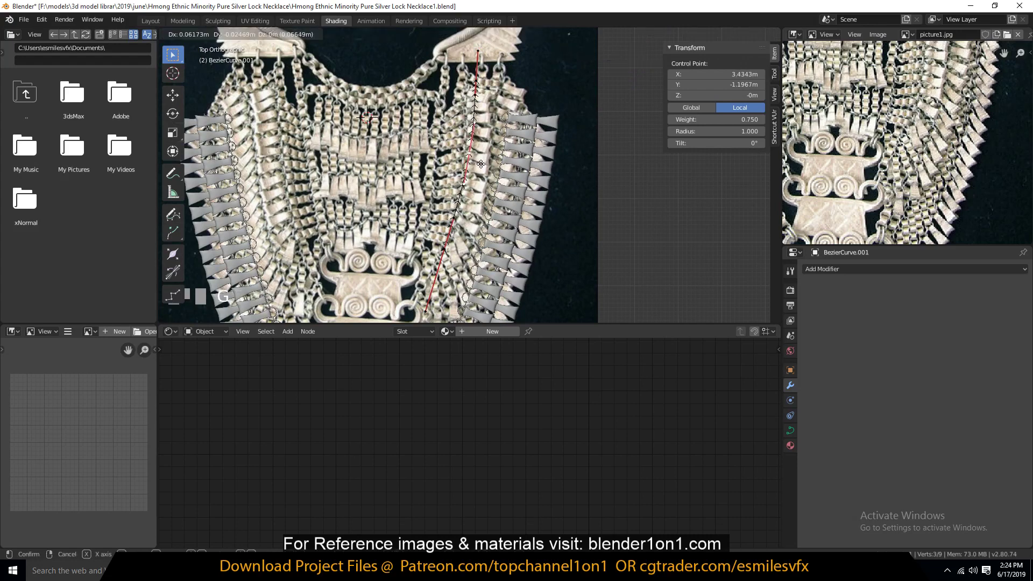
pyautogui.scroll(-3, 482, 174)
pyautogui.scroll(2, 504, 169)
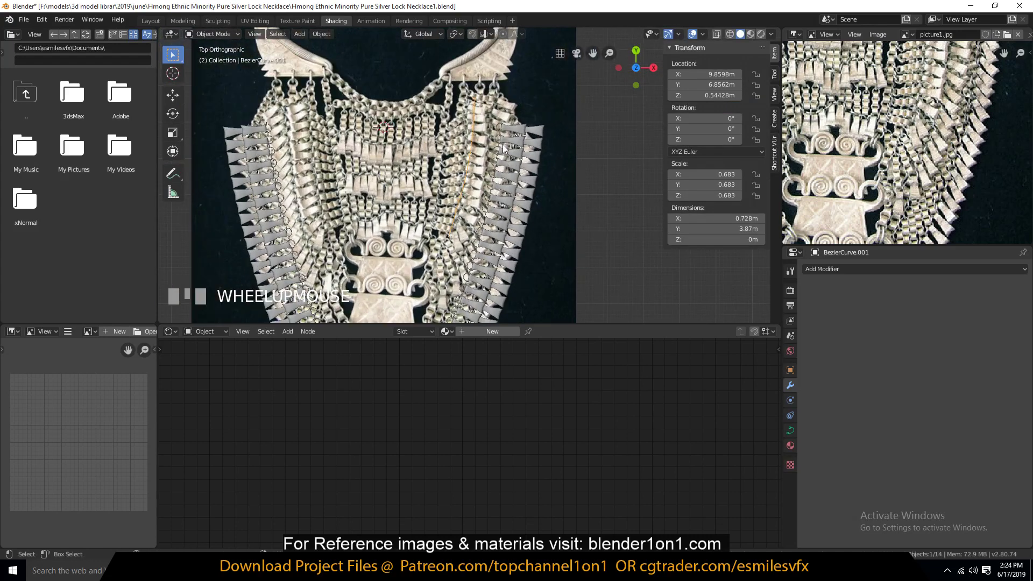
# Change the snapped pendant array's Array modifier to fit BezierCurve.001 in place of the outer curve.
pyautogui.click(502, 163)
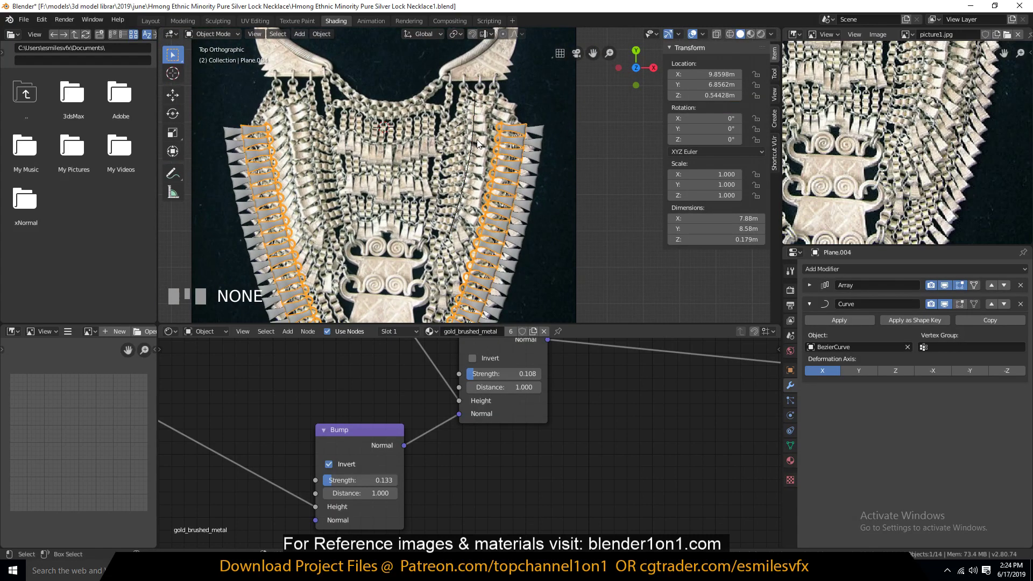
pyautogui.click(809, 285)
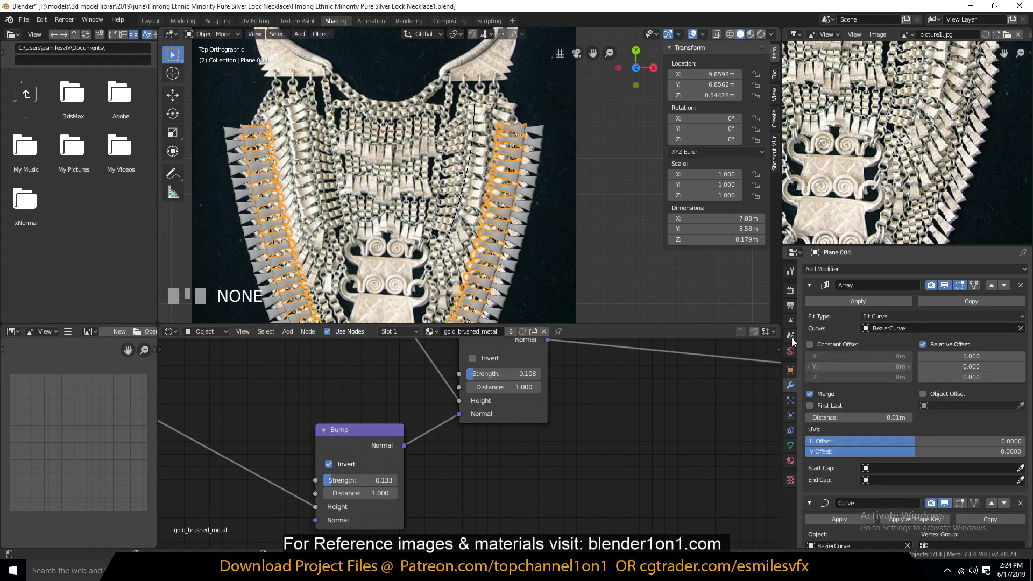
pyautogui.click(479, 115)
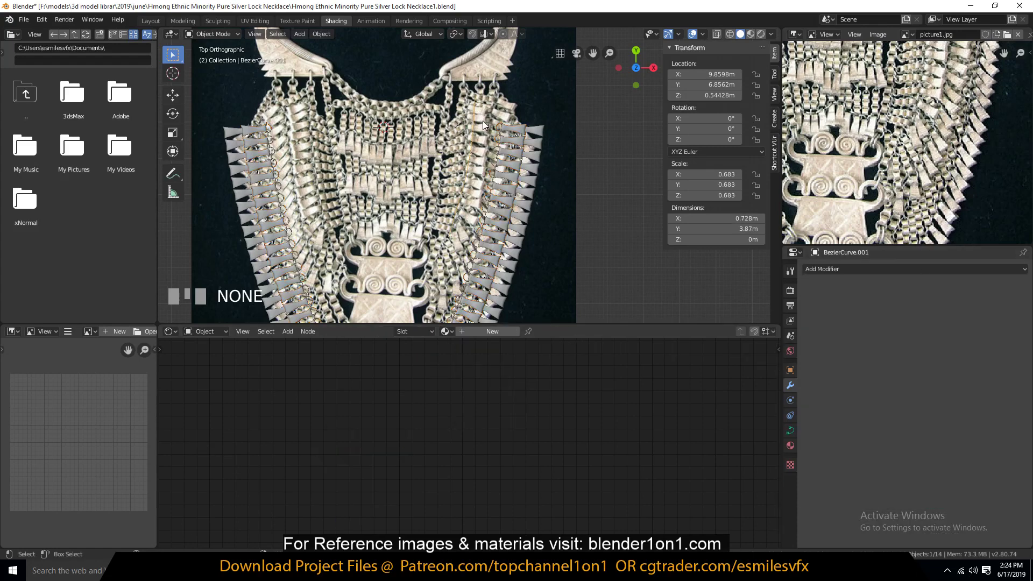
pyautogui.click(501, 146)
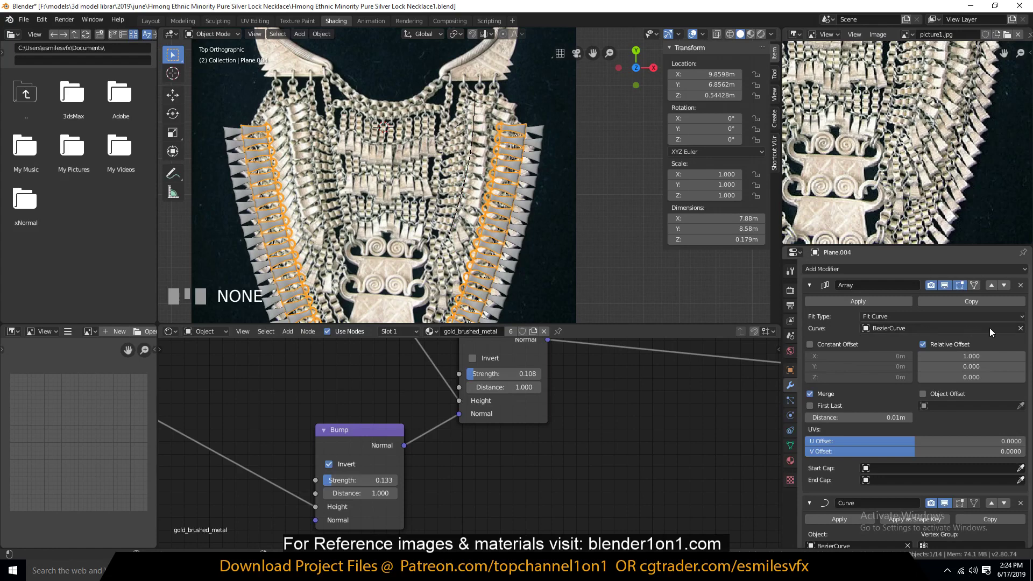
pyautogui.click(1020, 328)
pyautogui.click(1021, 328)
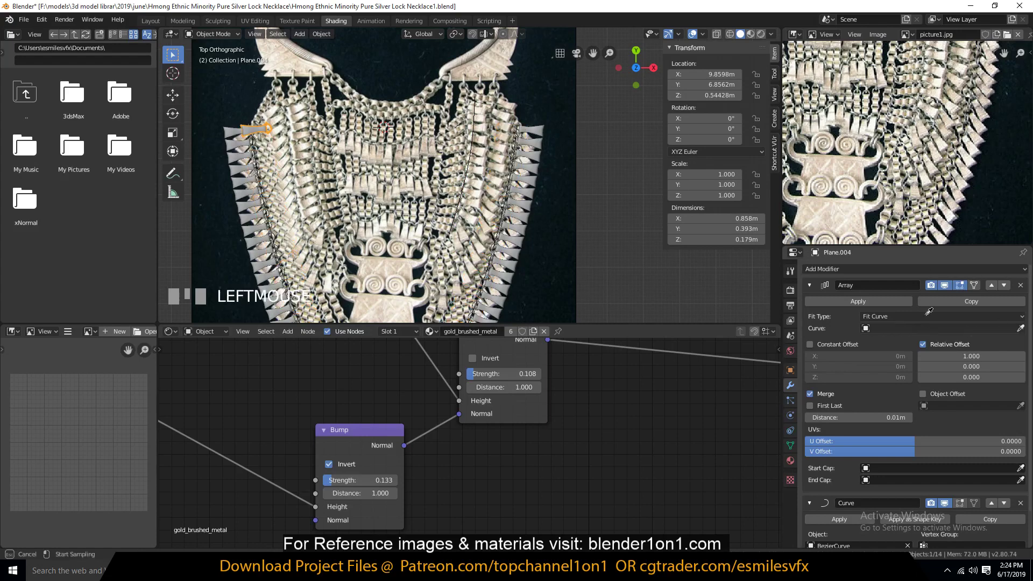
pyautogui.click(474, 150)
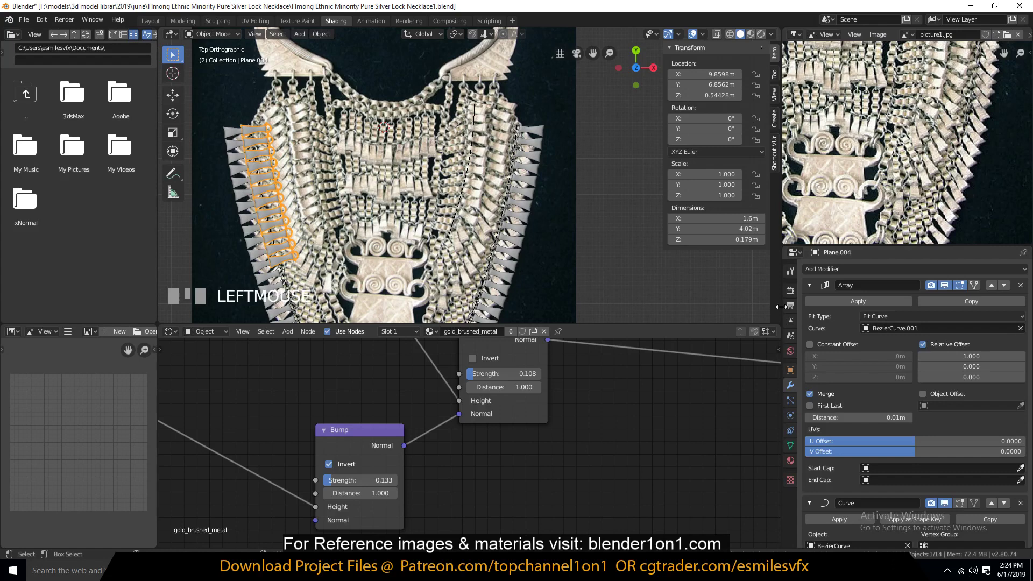
# Replace the Curve modifier's object on the same pendant array with BezierCurve.001.
pyautogui.click(810, 285)
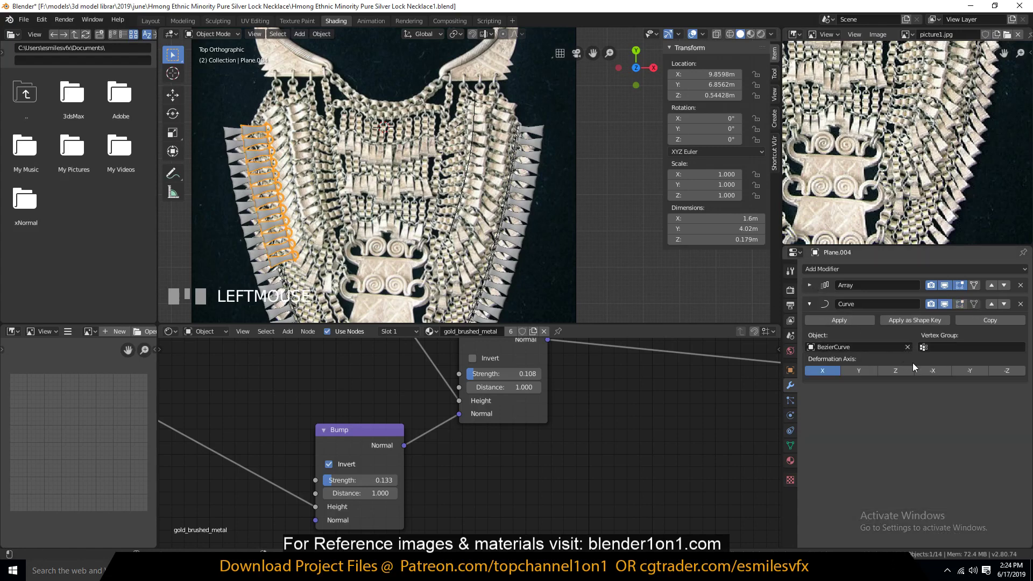
pyautogui.click(908, 347)
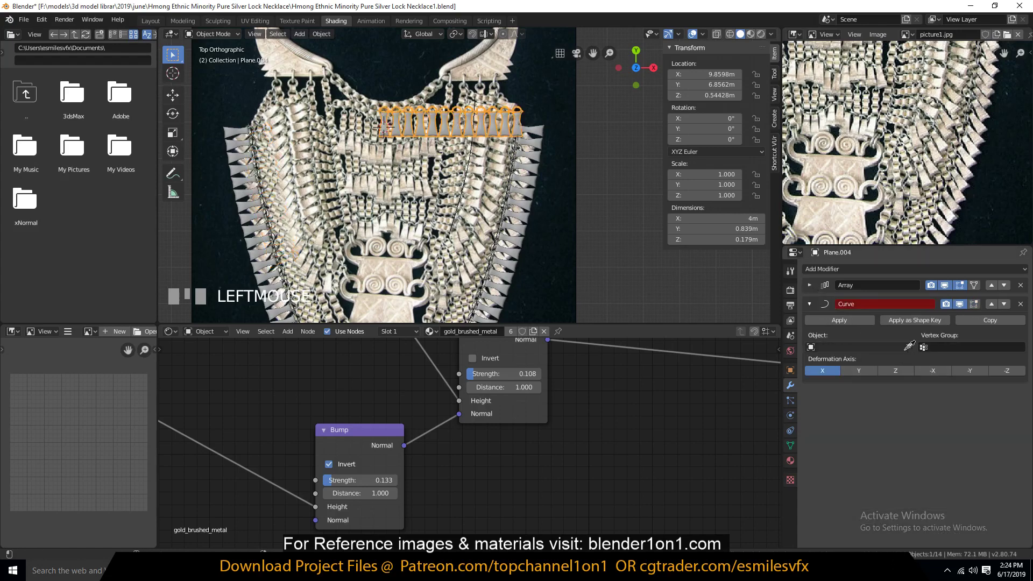
pyautogui.click(907, 347)
pyautogui.click(470, 157)
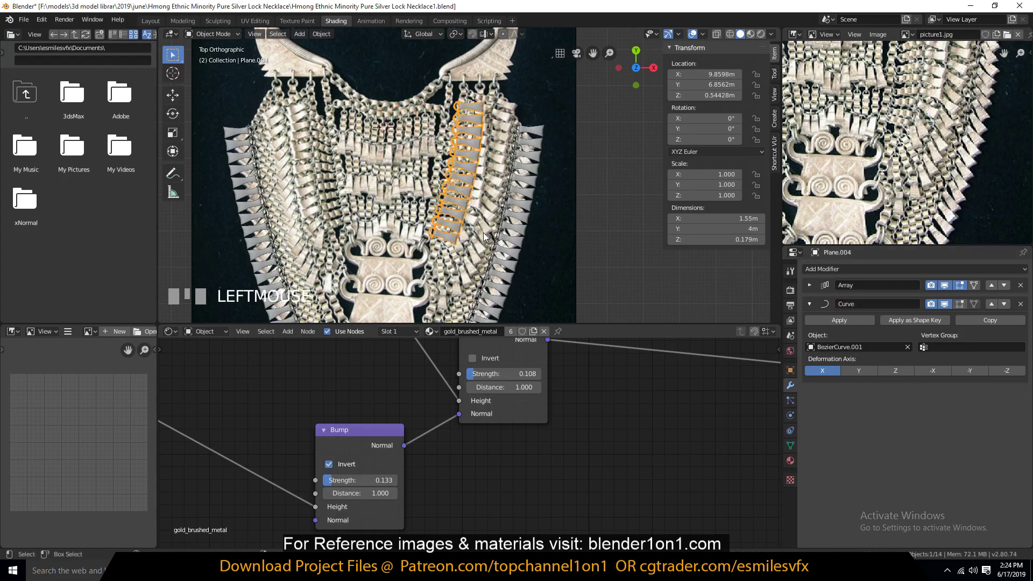
pyautogui.scroll(1, 489, 225)
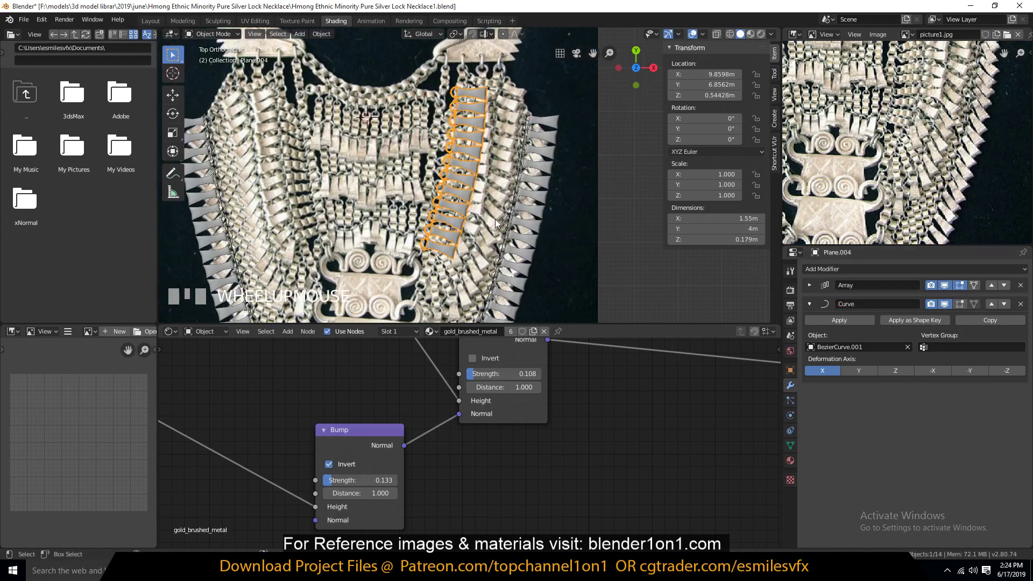
# Move the inner pendant array along global Y to about 6.51 m, onto the reference's inner pendant row.
pyautogui.hotkey('alt', 'a')
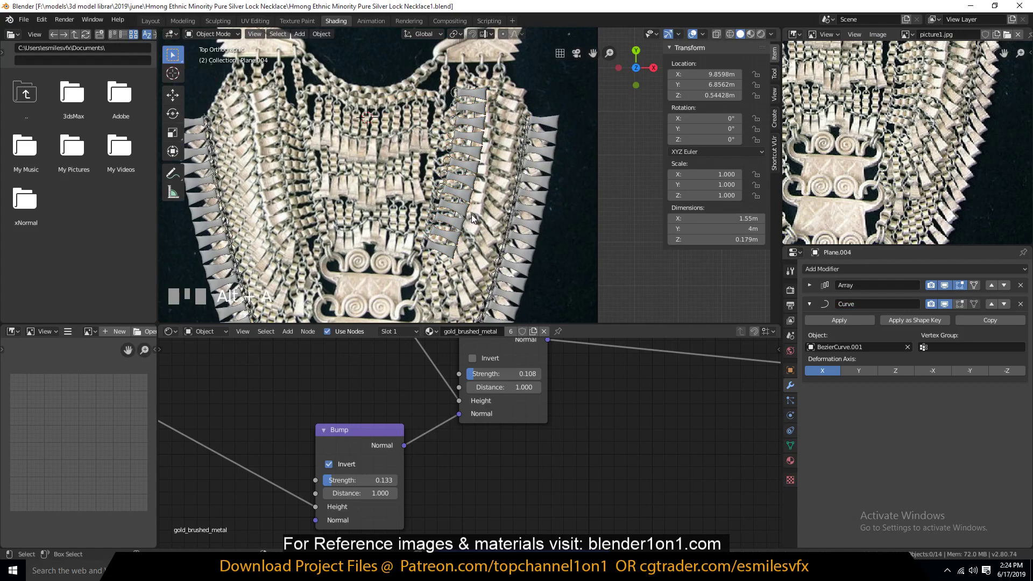
pyautogui.click(461, 205)
pyautogui.press('g')
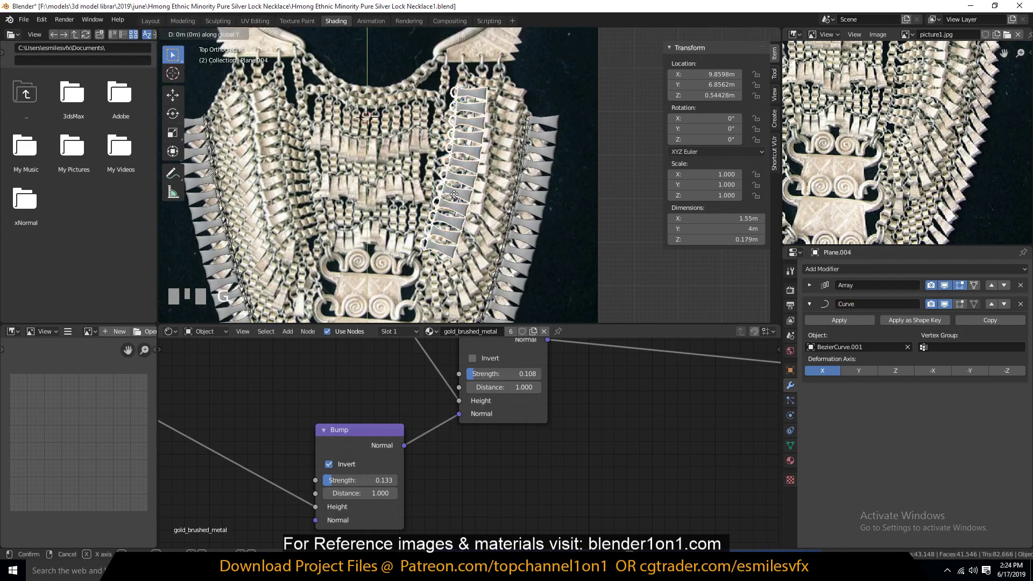
pyautogui.click(470, 208)
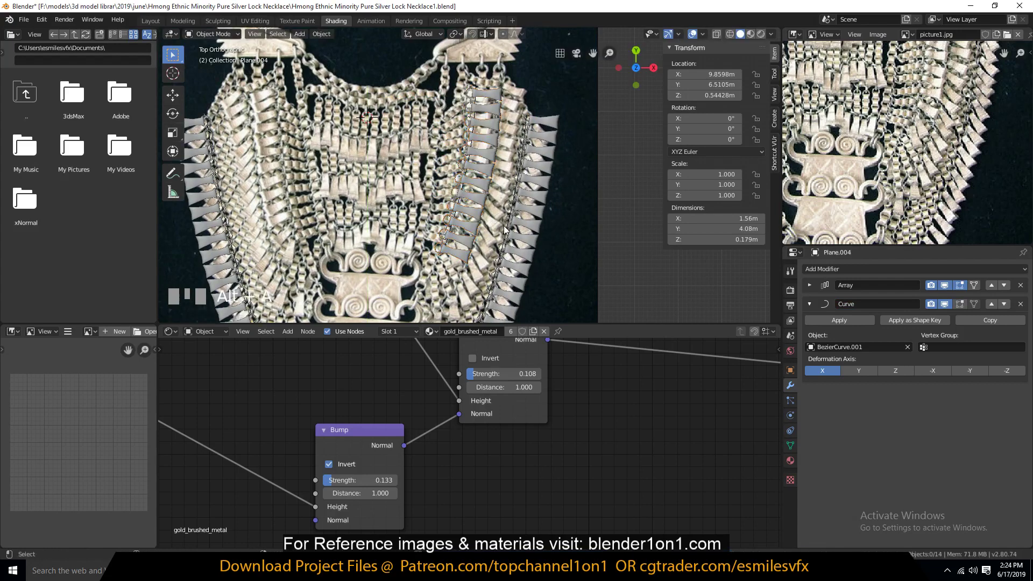
pyautogui.scroll(-2, 478, 204)
pyautogui.click(481, 200)
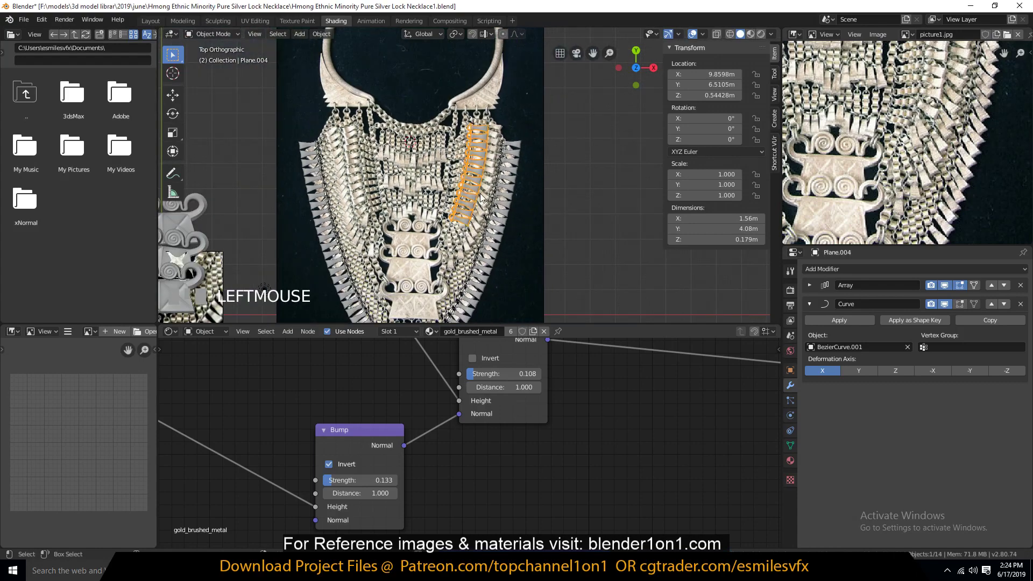
pyautogui.scroll(2, 466, 205)
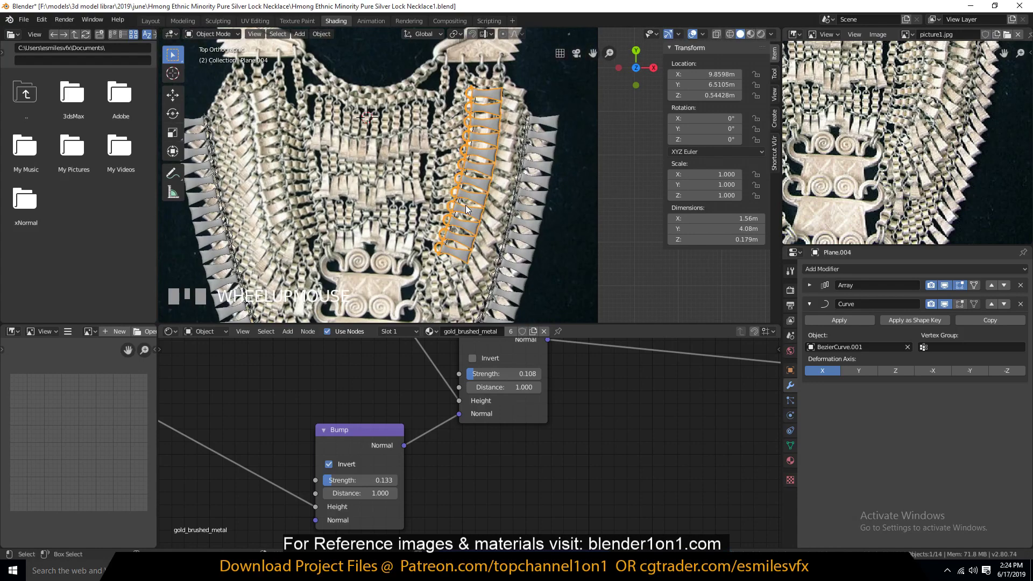
# Save the file and add an X-axis Mirror modifier to the inner pendant array.
pyautogui.scroll(-2, 466, 205)
pyautogui.scroll(2, 417, 180)
pyautogui.hotkey('ctrl', 's')
pyautogui.keyDown('shift'); pyautogui.moveTo(420, 186); pyautogui.dragTo(453, 176, button='middle'); pyautogui.keyUp('shift')
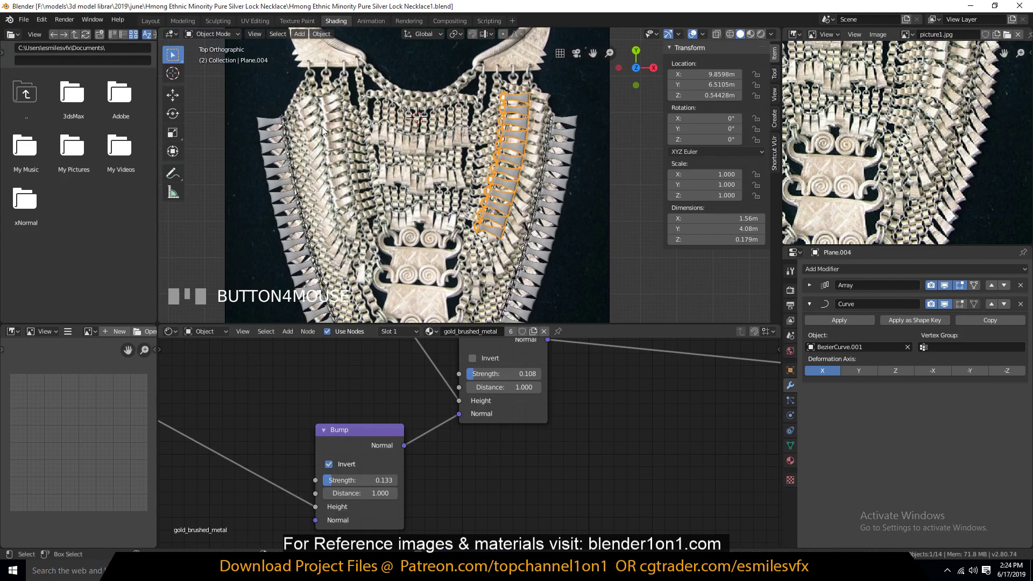
pyautogui.click(867, 268)
pyautogui.click(825, 376)
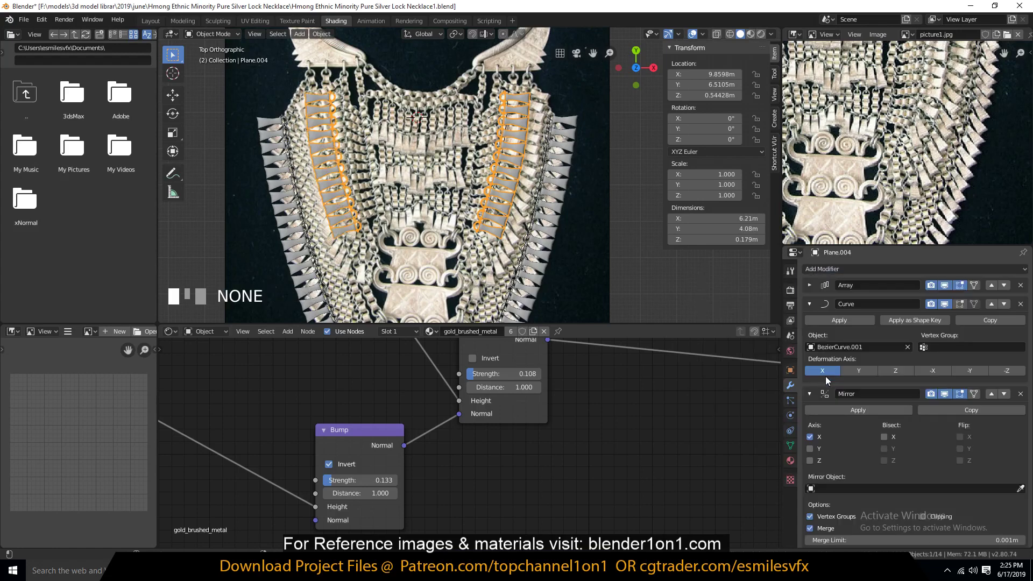
# Move the mirrored inner pendant array along global Y to about 6.67 m and deselect it.
pyautogui.press('g')
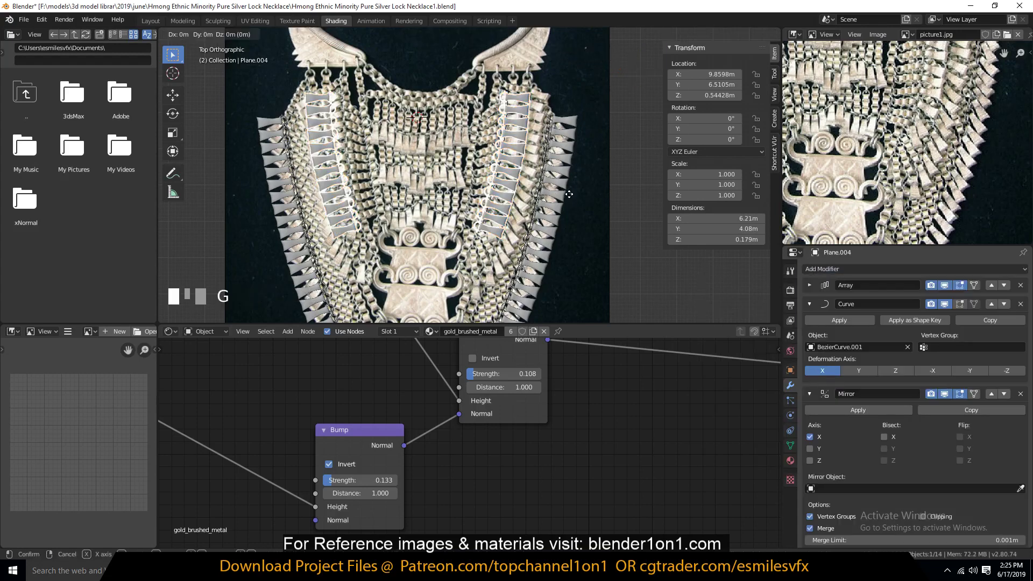
pyautogui.press('y')
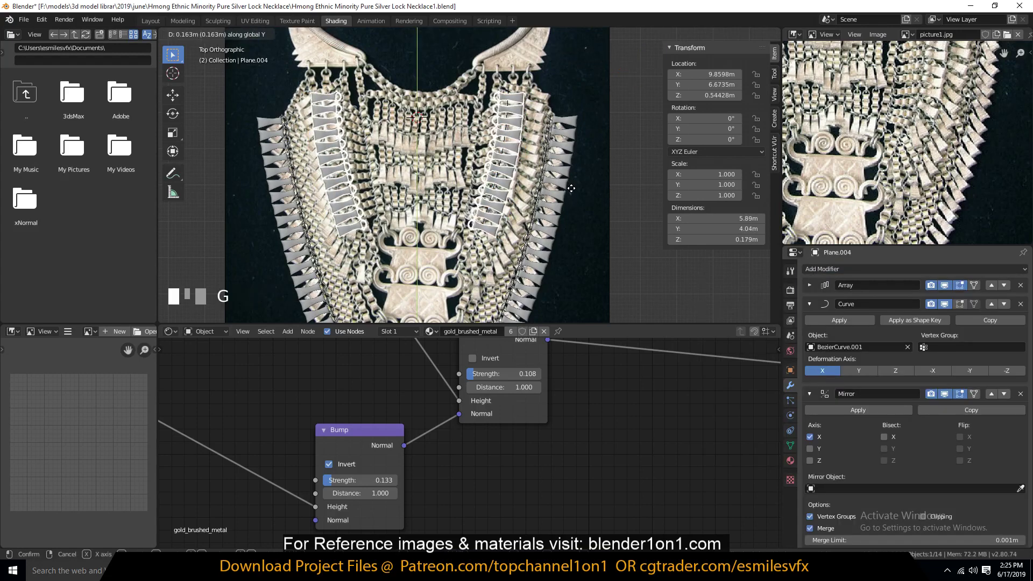
pyautogui.click(569, 189)
pyautogui.hotkey('alt', 'a')
pyautogui.moveTo(545, 226); pyautogui.dragTo(528, 181, button='middle')
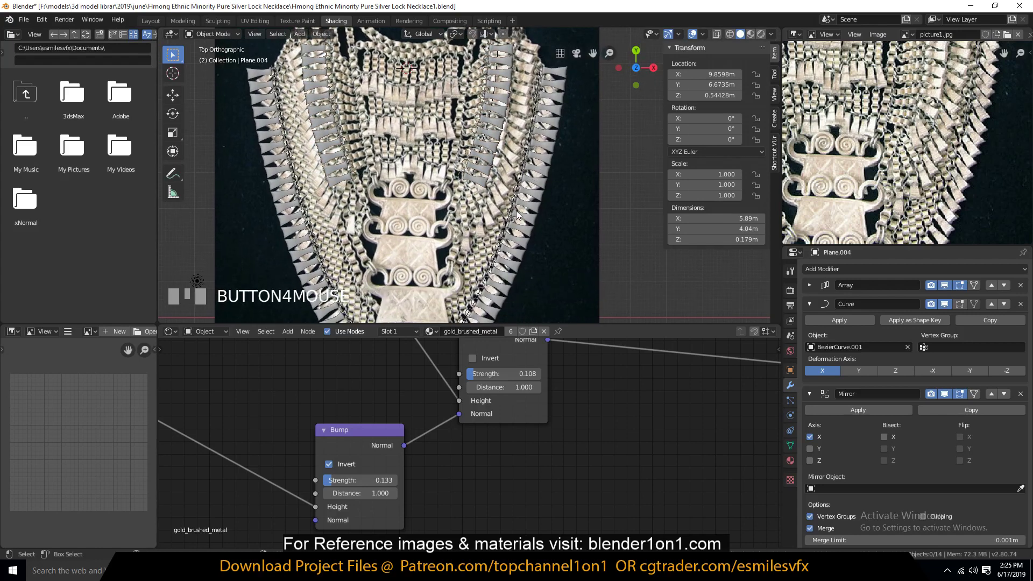
# Rotate the mirrored inner pendant array about global X to roughly -4.19°.
pyautogui.click(489, 165)
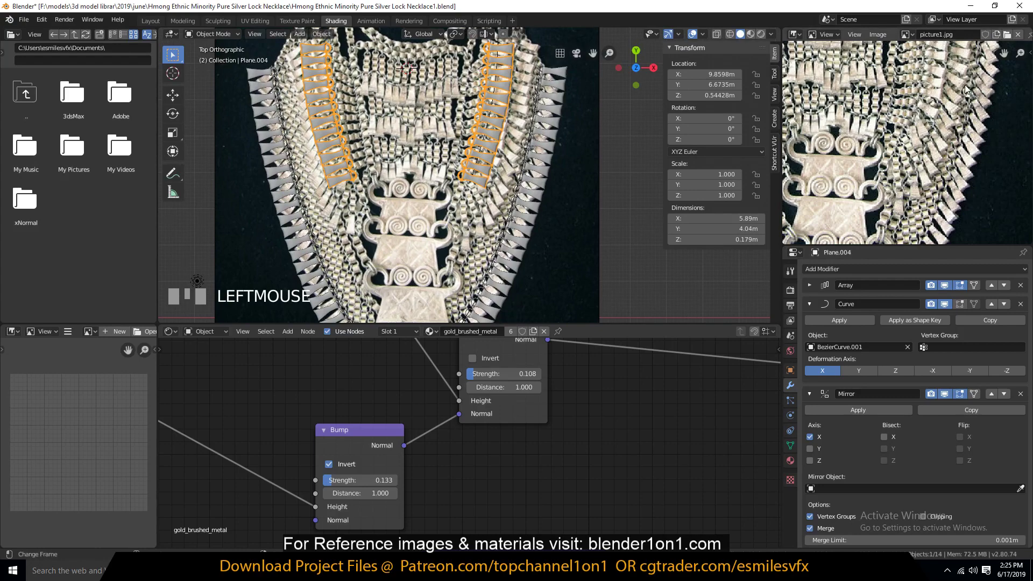
pyautogui.click(505, 117)
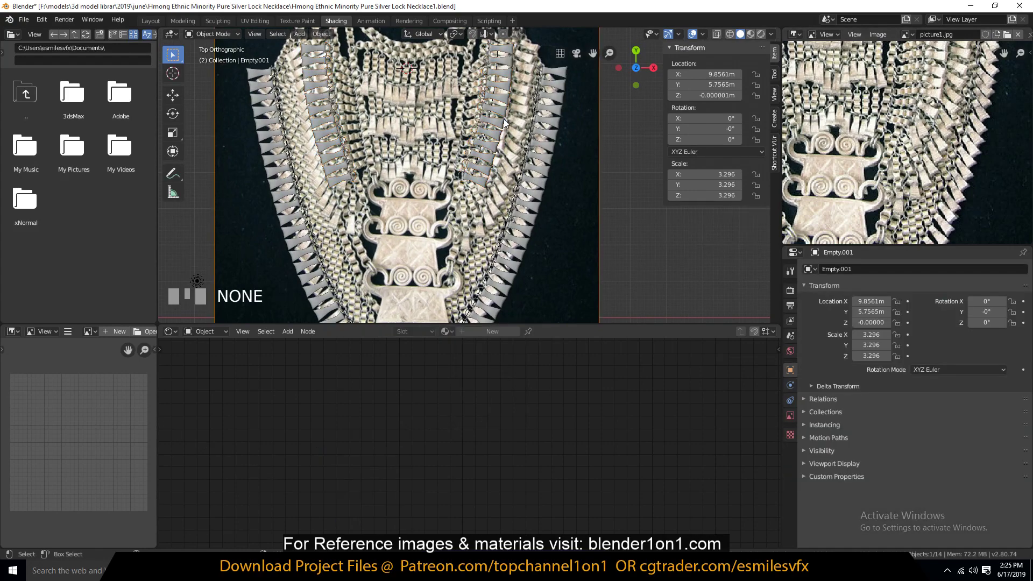
pyautogui.click(505, 117)
pyautogui.press('`')
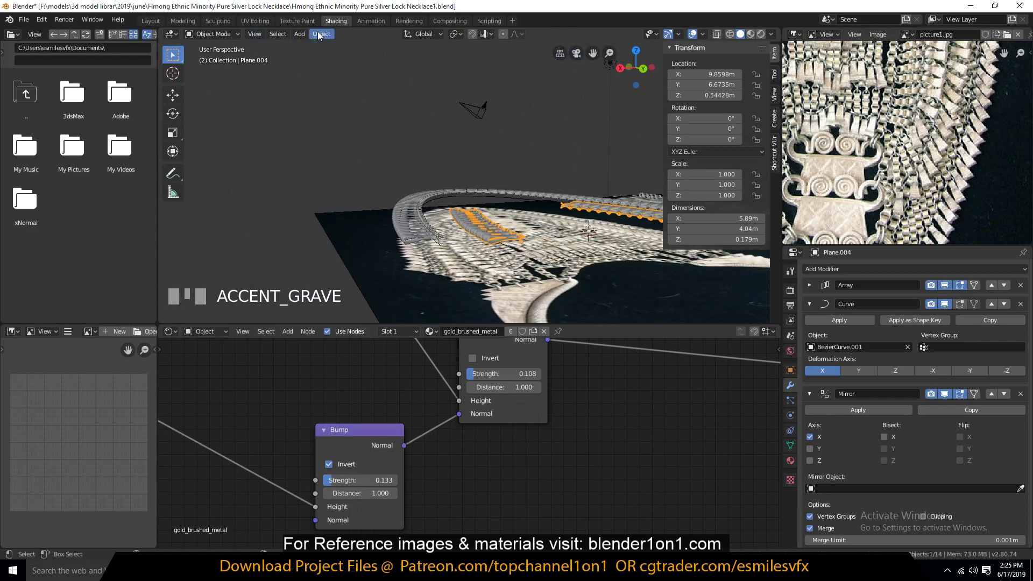
pyautogui.scroll(2, 450, 158)
pyautogui.press('`')
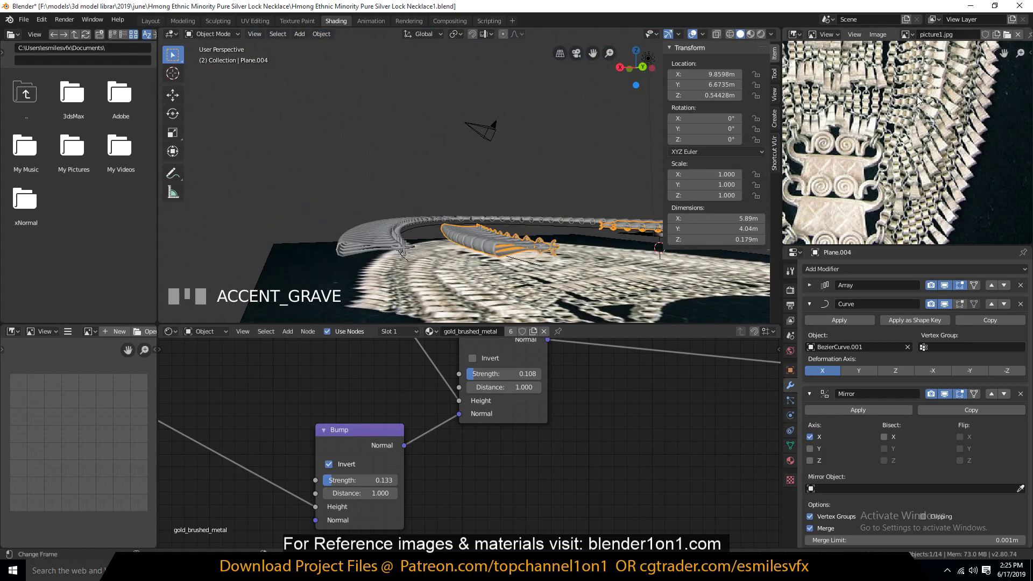
pyautogui.press('r')
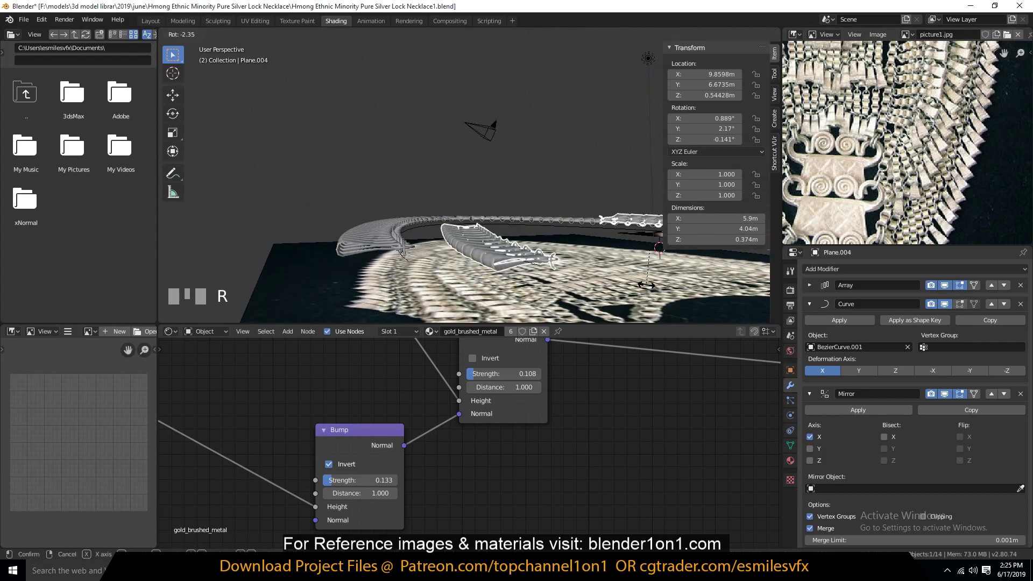
pyautogui.press('x')
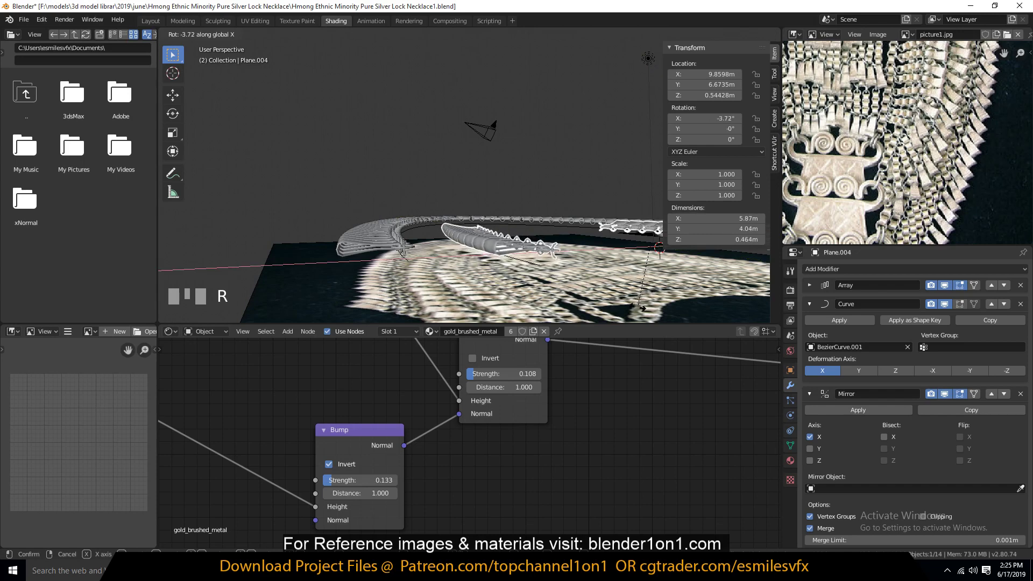
pyautogui.click(444, 251)
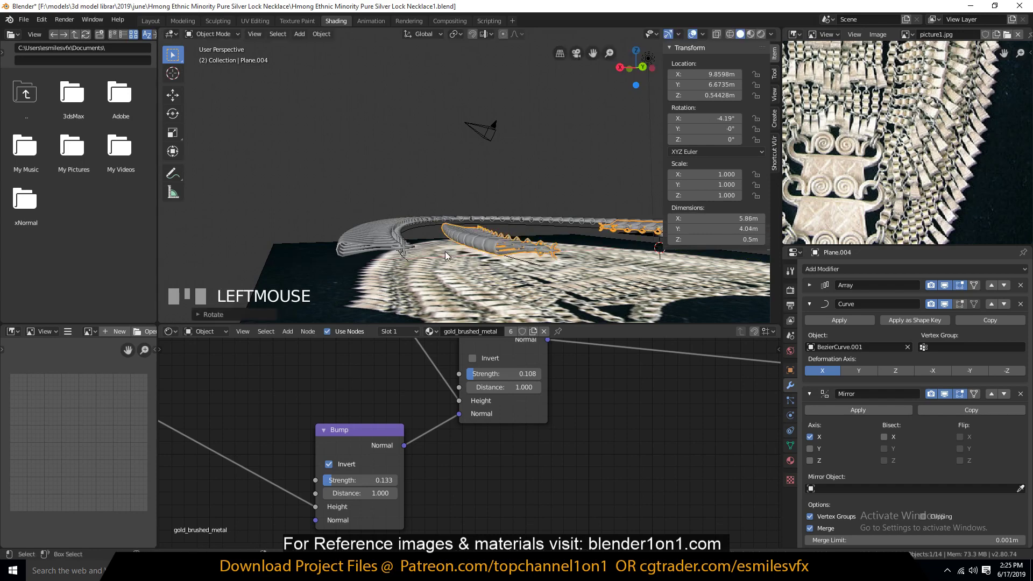
# Rotate the outer pendant array about global X to roughly -15.4° and deselect it.
pyautogui.click(519, 238)
pyautogui.press('r')
pyautogui.press('x')
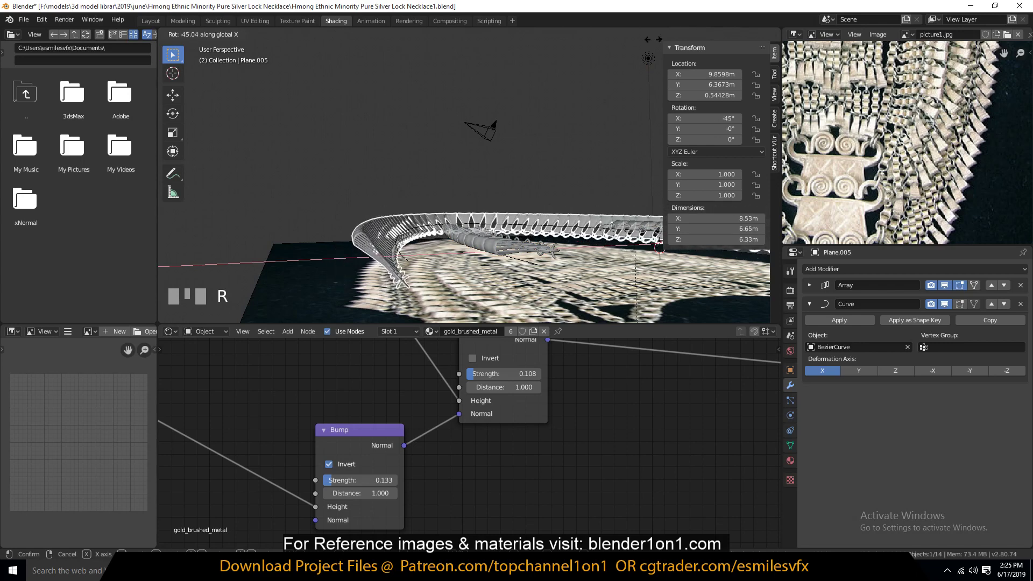
pyautogui.click(721, 311)
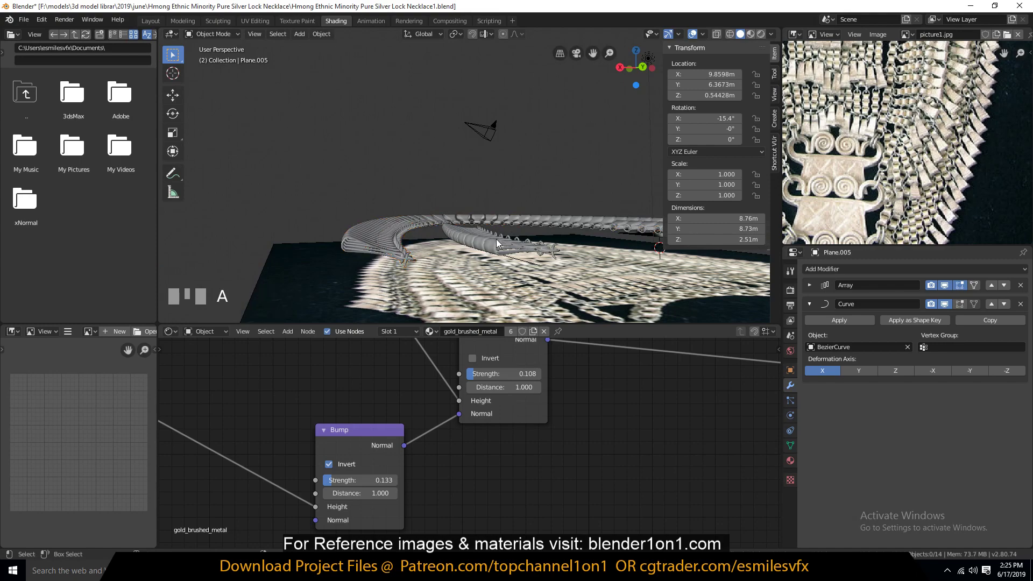
# Duplicate the inner row's curve BezierCurve.001 in place from the top view.
pyautogui.press('KP_7')
pyautogui.scroll(2, 521, 212)
pyautogui.keyDown('shift'); pyautogui.moveTo(521, 212); pyautogui.dragTo(478, 187, button='middle'); pyautogui.keyUp('shift')
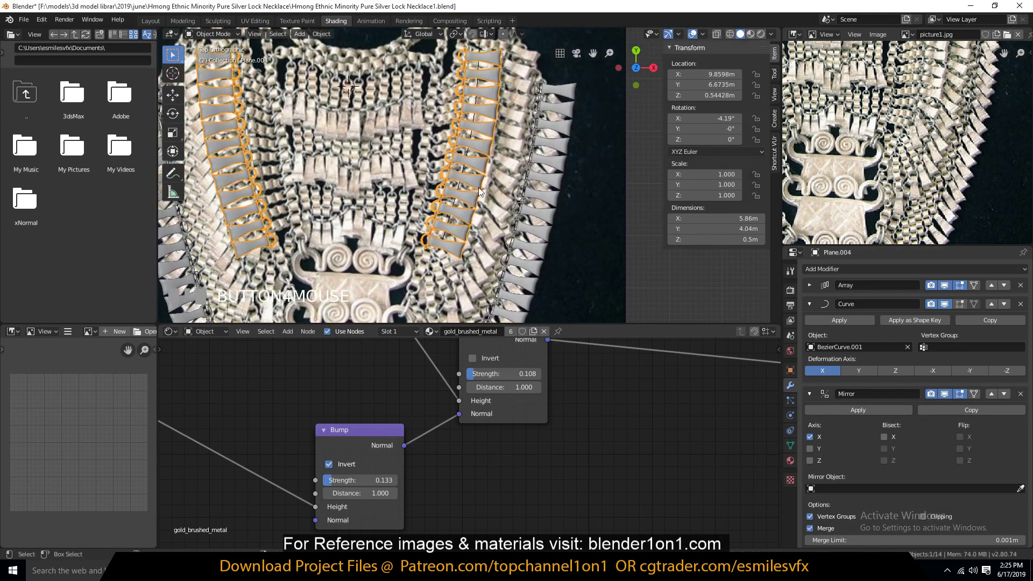
pyautogui.click(468, 155)
pyautogui.scroll(-3, 460, 205)
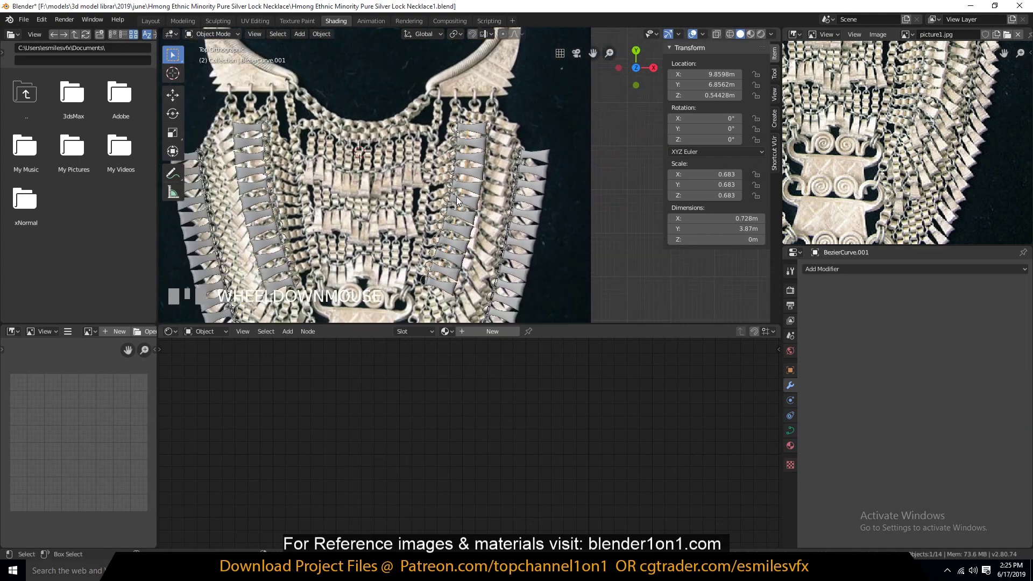
pyautogui.scroll(2, 466, 198)
pyautogui.scroll(1, 467, 198)
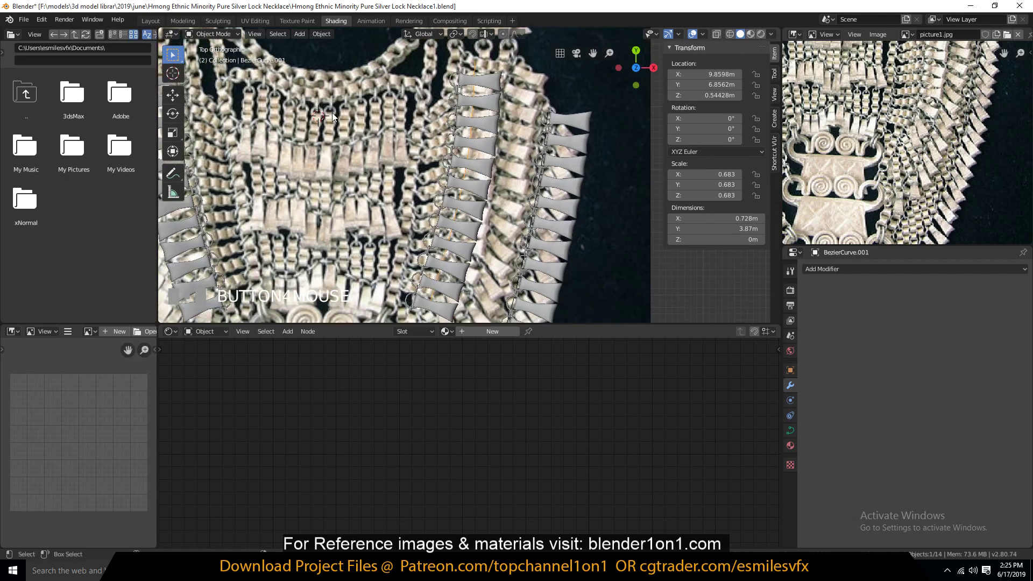
pyautogui.press('Tab')
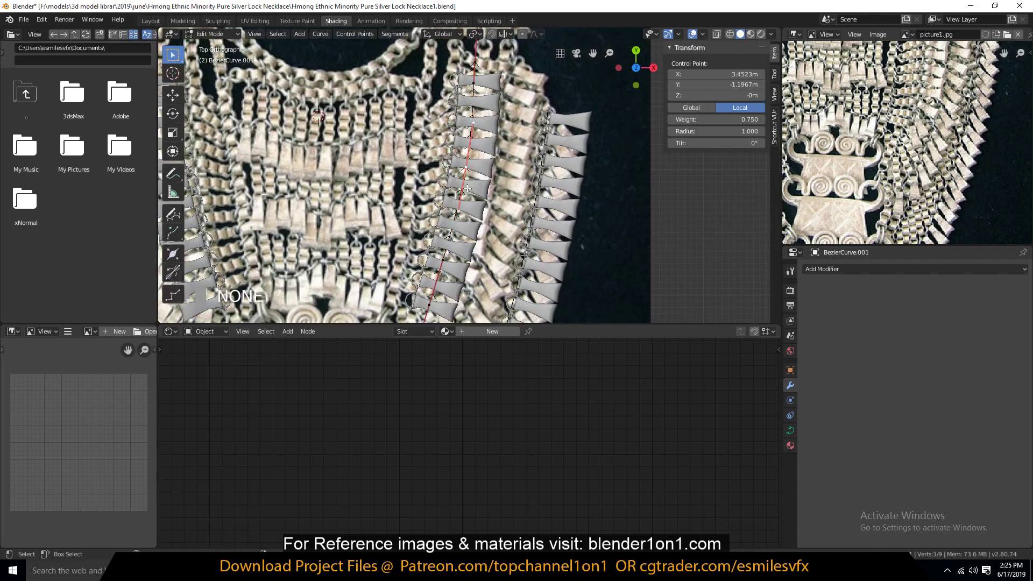
pyautogui.press('Tab')
pyautogui.click(472, 191)
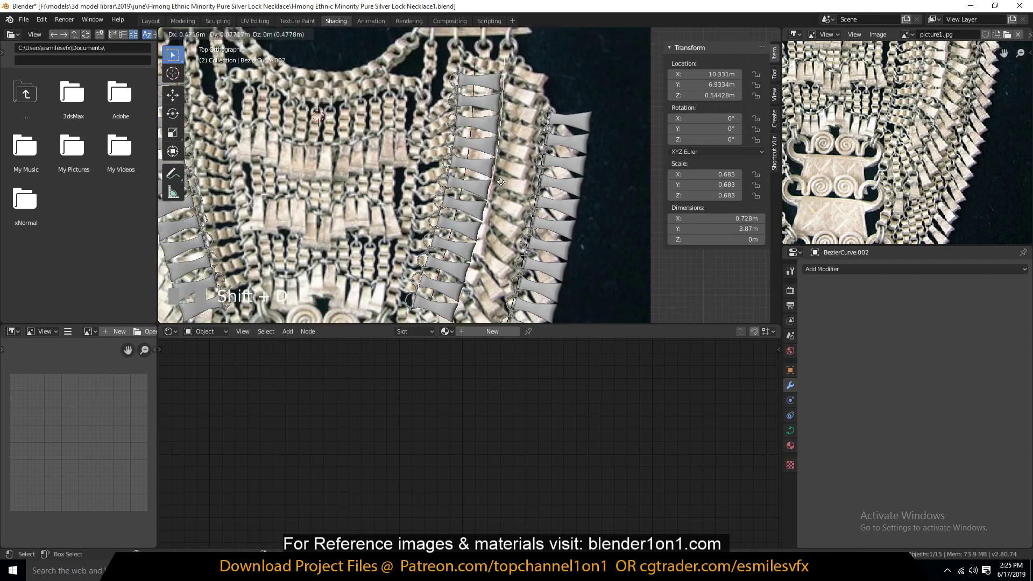
# Move all the duplicated curve's control points outward onto the neighbouring pendant row, return to Object Mode, and save the file.
pyautogui.press('Tab')
pyautogui.press('a')
pyautogui.scroll(-1, 455, 195)
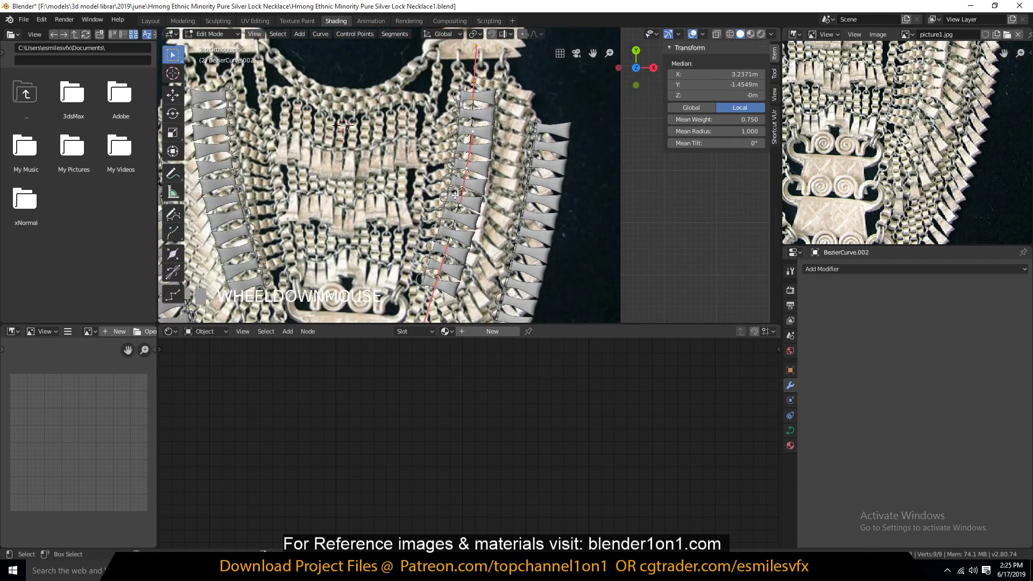
pyautogui.press('g')
pyautogui.click(484, 208)
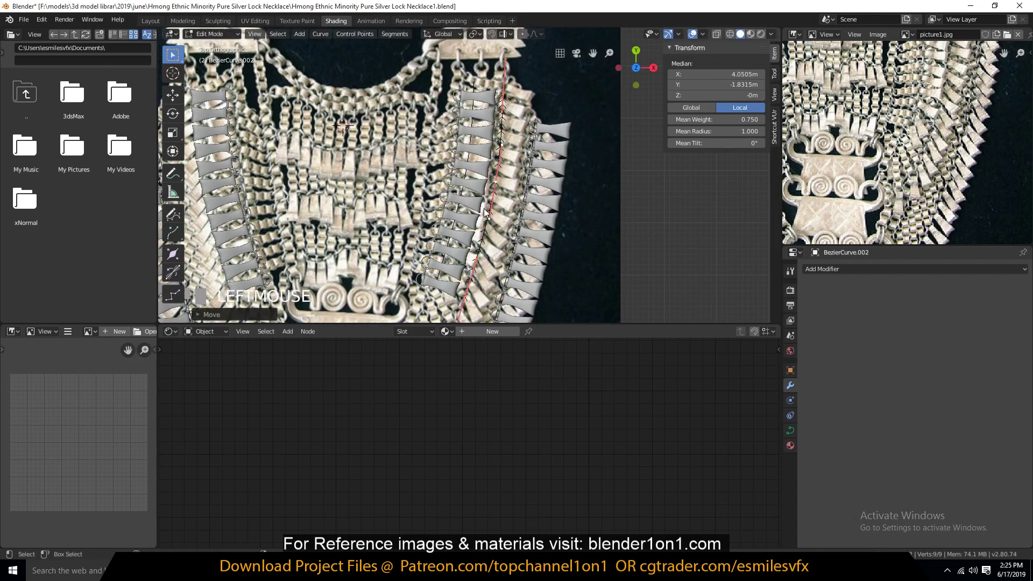
pyautogui.press('Tab')
pyautogui.hotkey('ctrl', 's')
# Make a linked duplicate of the mirrored inner pendant array in its original position.
pyautogui.click(491, 188)
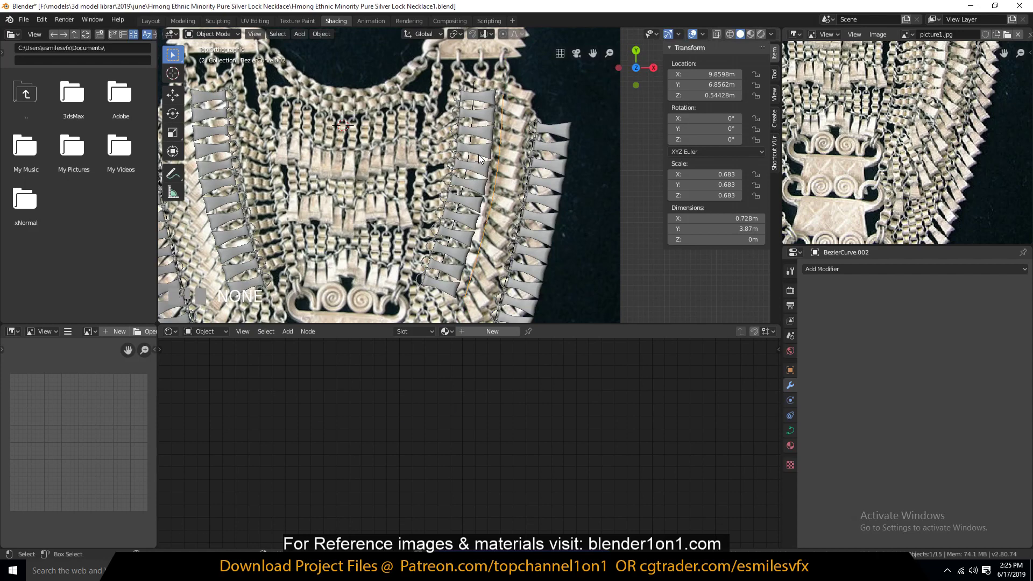
pyautogui.hotkey('alt', 'd')
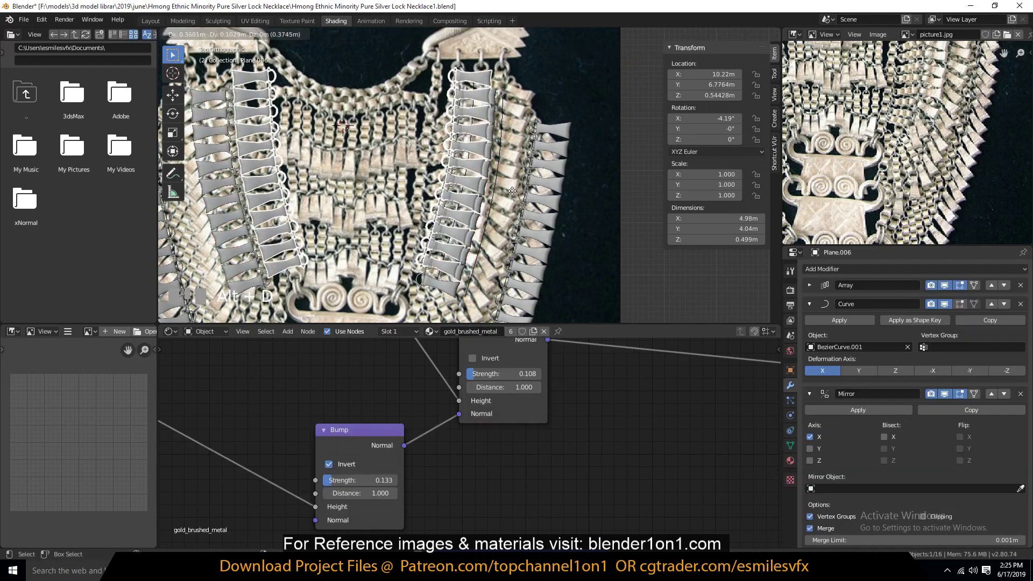
pyautogui.press('Escape')
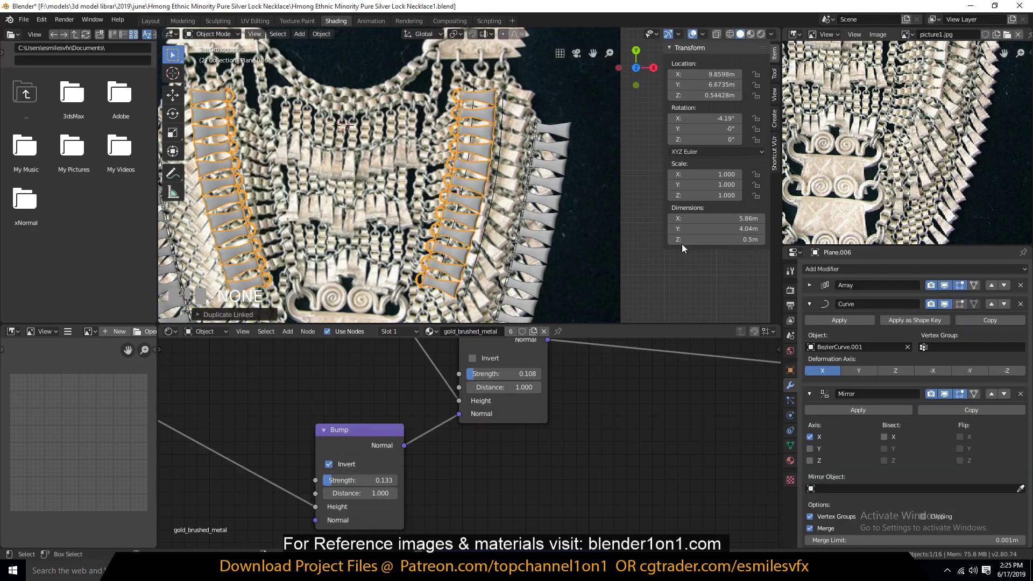
# Set the duplicated array's Array modifier to fit BezierCurve.002 and collapse its settings.
pyautogui.click(809, 285)
pyautogui.click(1020, 328)
pyautogui.click(1020, 329)
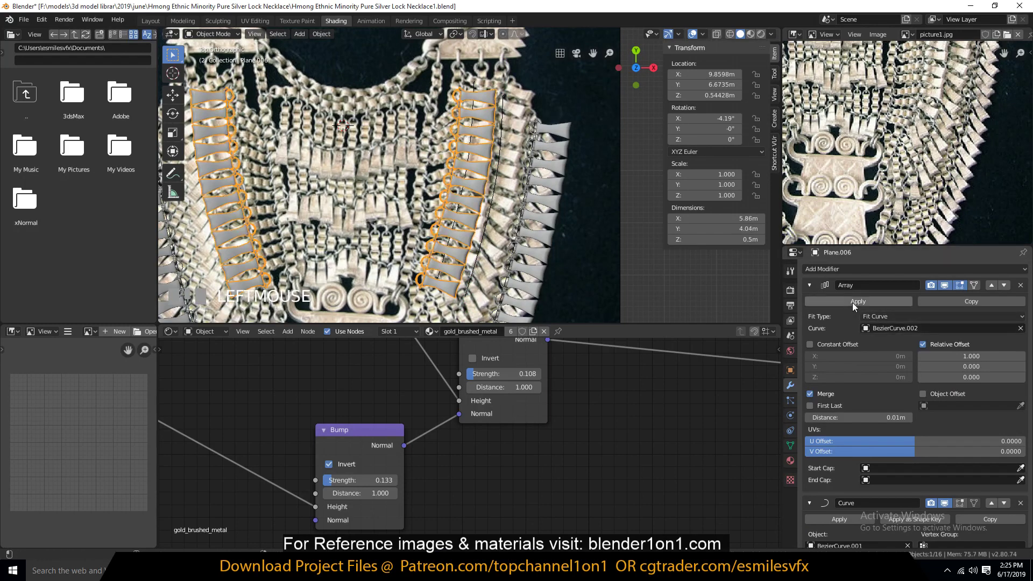
pyautogui.click(814, 284)
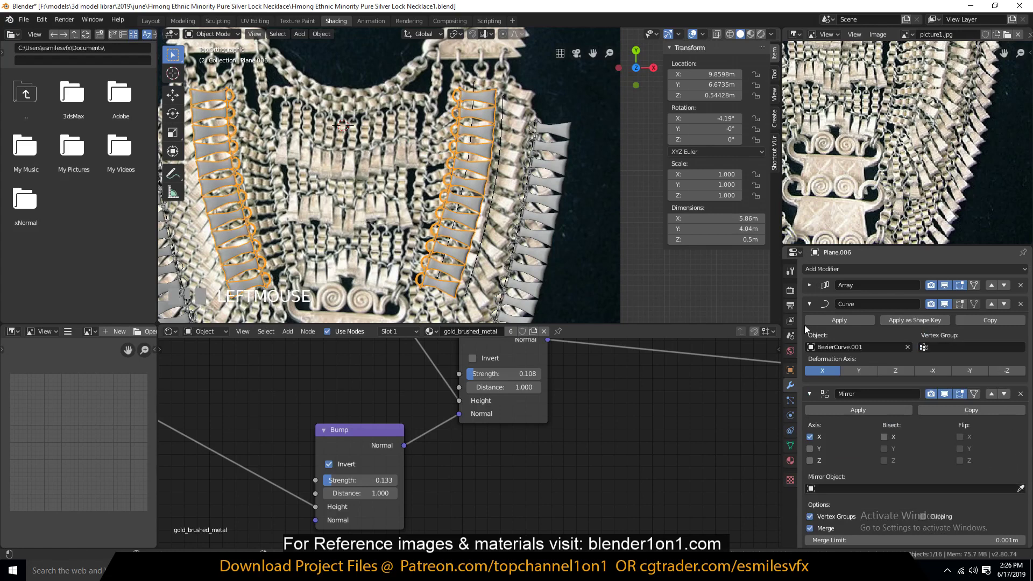
# Replace the duplicated array's Curve modifier object with BezierCurve.002, deselect it, and save the file.
pyautogui.click(908, 348)
pyautogui.click(908, 348)
pyautogui.click(496, 179)
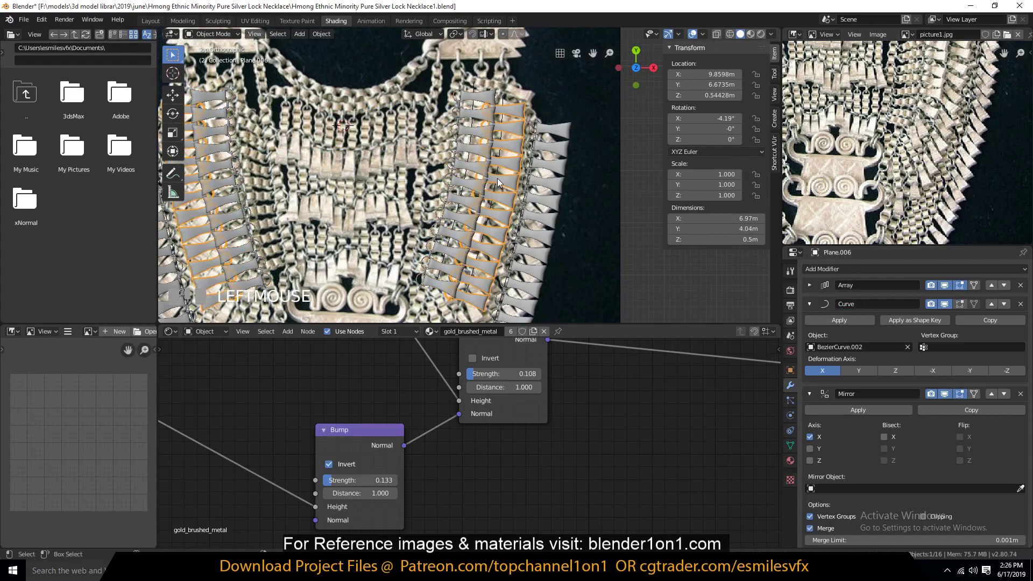
pyautogui.scroll(-1, 498, 188)
pyautogui.click(498, 189)
pyautogui.moveTo(496, 189); pyautogui.dragTo(543, 148, button='middle')
pyautogui.press('KP_7')
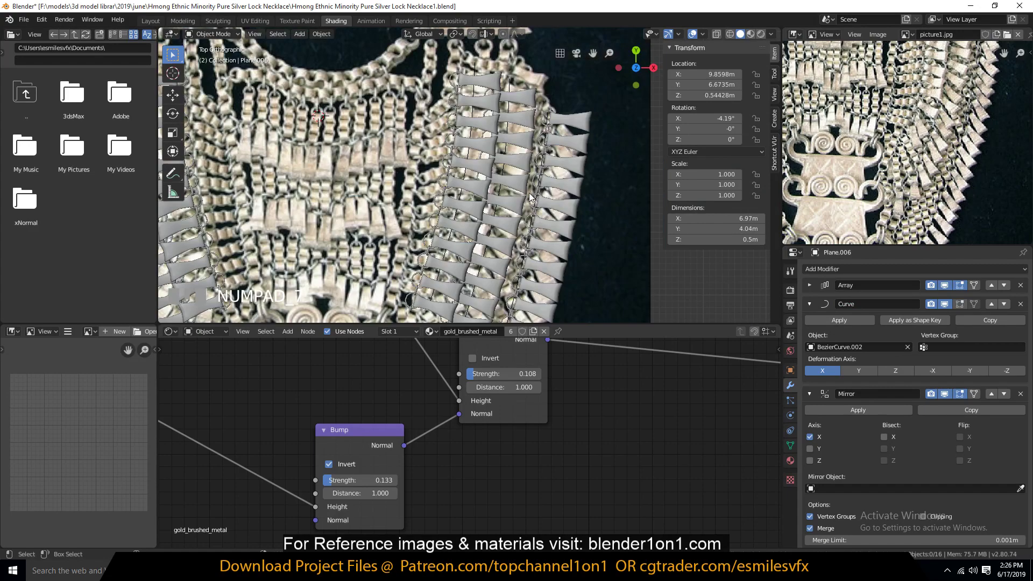
pyautogui.scroll(-2, 530, 204)
pyautogui.hotkey('ctrl', 's')
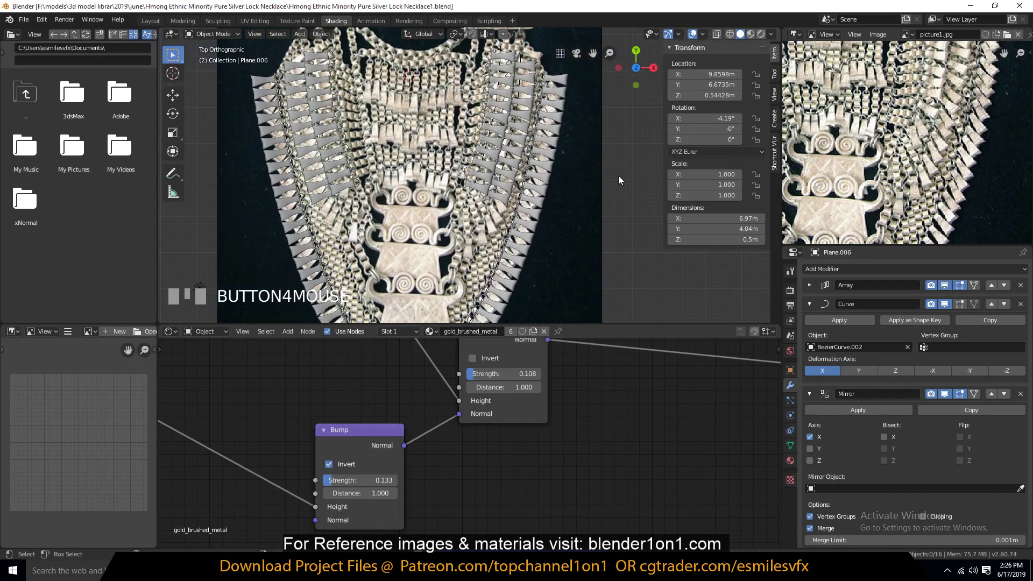
# Extrude the lower end control point of BezierCurve.002 down and inward toward the necklace's central plaques.
pyautogui.click(508, 156)
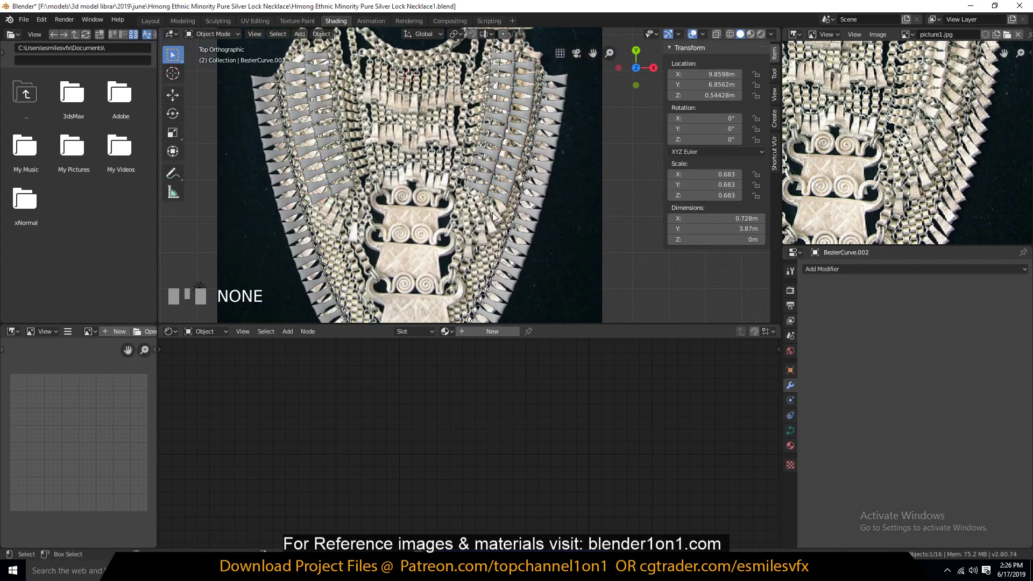
pyautogui.press('Tab')
pyautogui.click(493, 200)
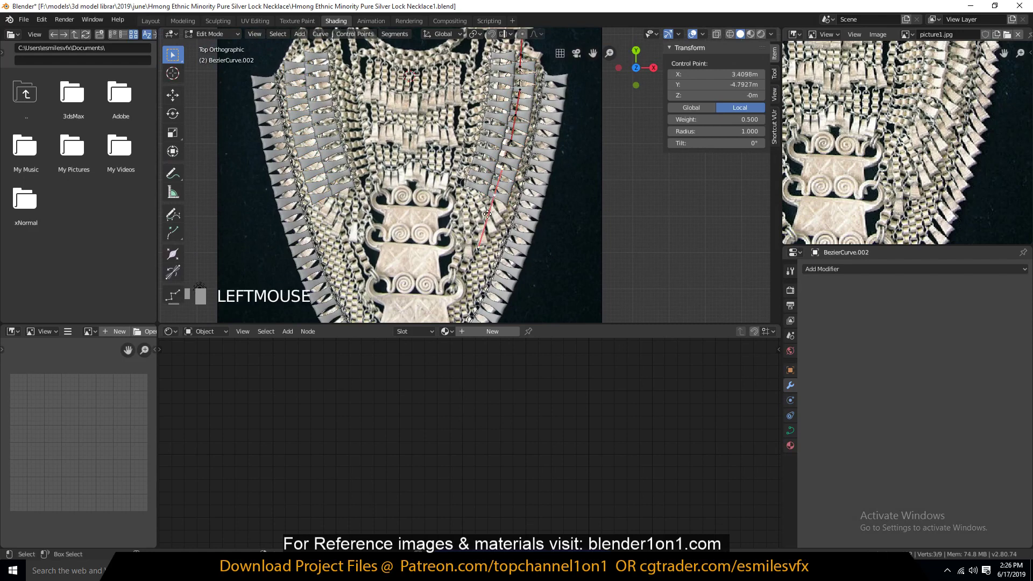
pyautogui.press('e')
pyautogui.click(449, 263)
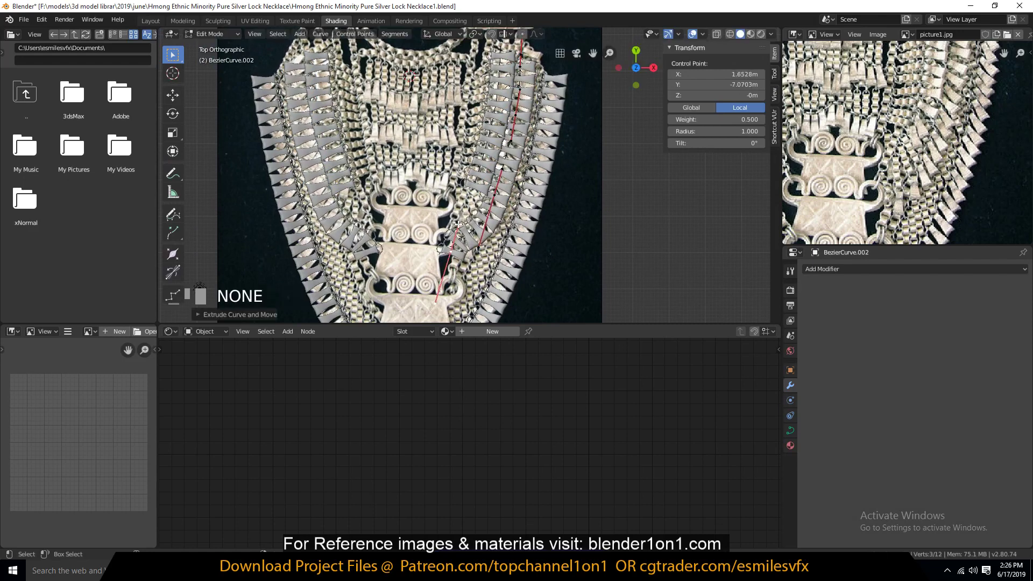
# Delete the former end control point of BezierCurve.002, just above the extruded one.
pyautogui.click(490, 207)
pyautogui.press('x')
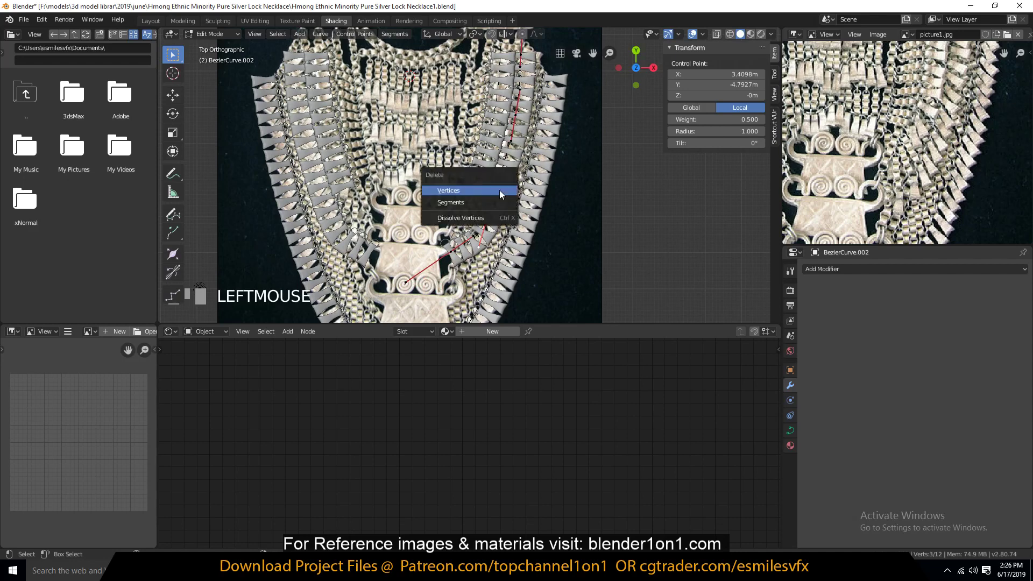
pyautogui.click(500, 191)
pyautogui.hotkey('ctrl', 'z')
# Subdivide the curve's lower segment and move its new control point to bend the row along the reference.
pyautogui.rightClick(460, 247)
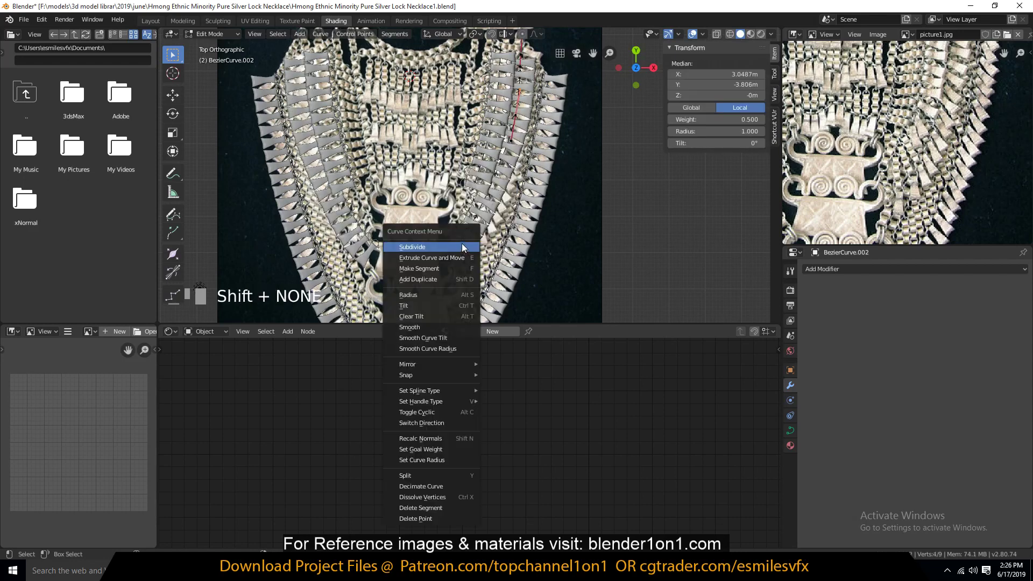
pyautogui.click(494, 185)
pyautogui.press('g')
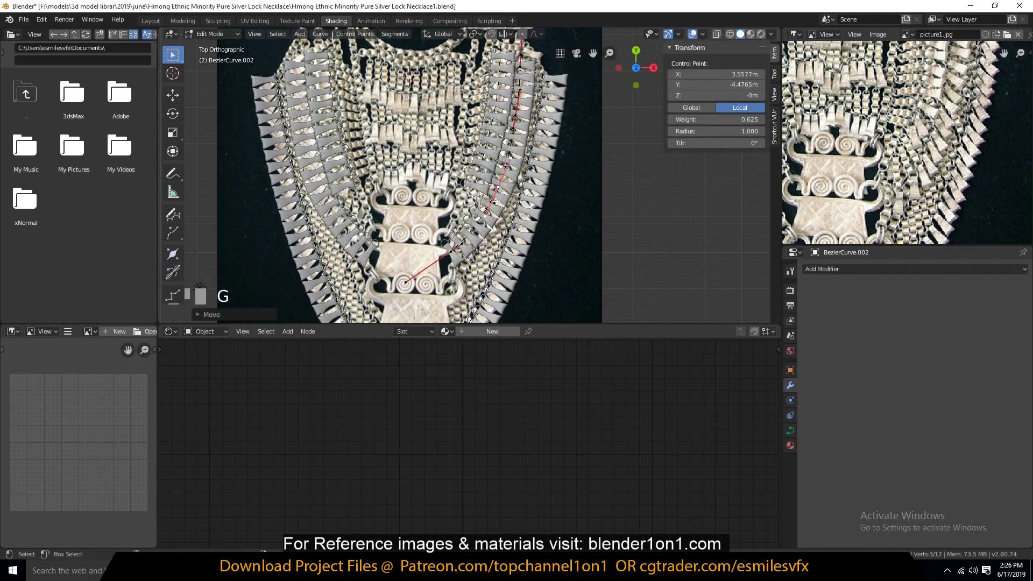
# Move the control point beside the central plaques on BezierCurve.002 slightly down and outward, deselect the curve, and save the file.
pyautogui.click(452, 254)
pyautogui.press('g')
pyautogui.click(457, 260)
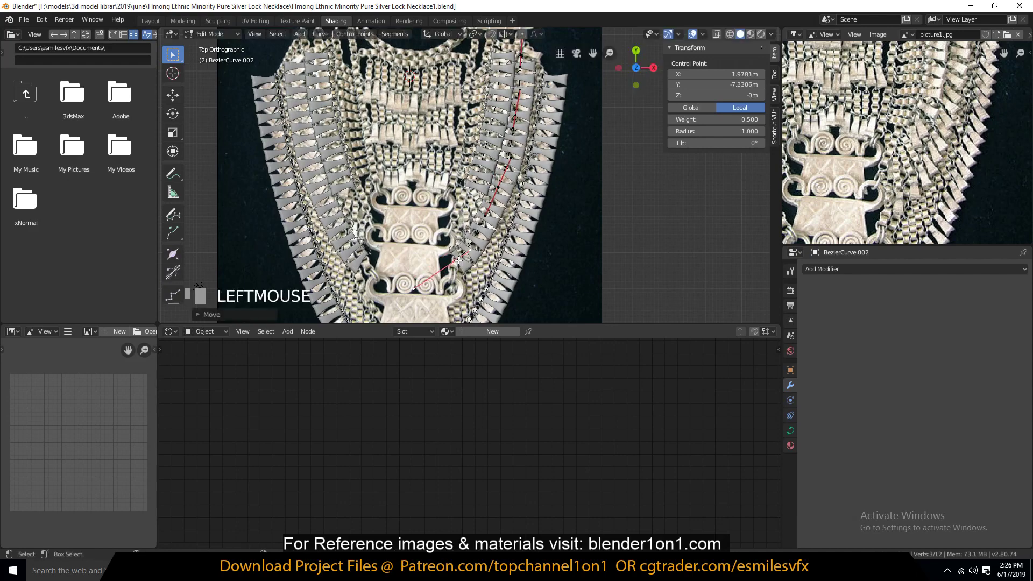
pyautogui.press('Tab')
pyautogui.hotkey('alt', 'a')
pyautogui.press('`')
pyautogui.moveTo(544, 176); pyautogui.dragTo(456, 141, button='middle')
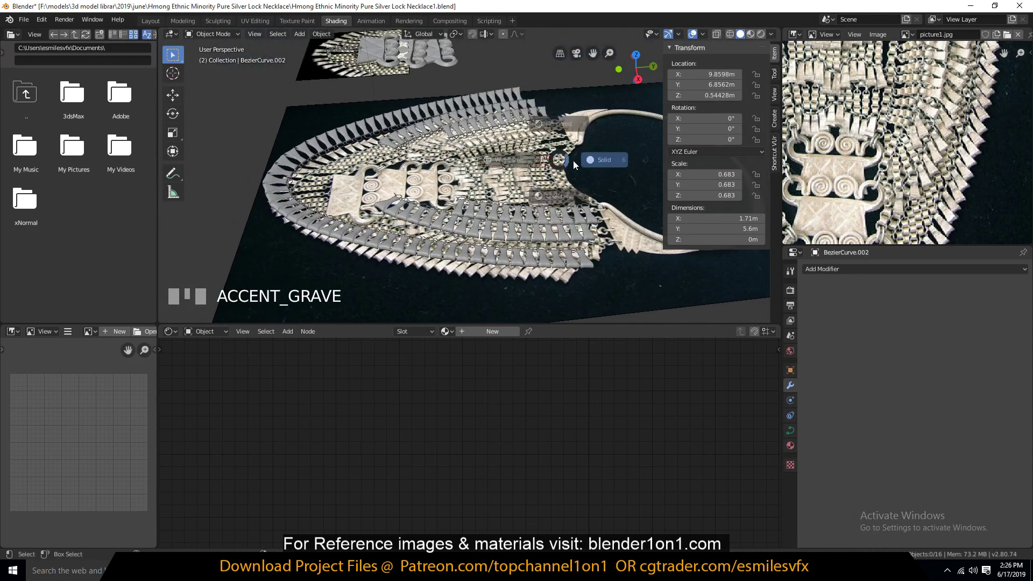
pyautogui.hotkey('ctrl', 's')
# Switch the viewport to LookDev shading to preview the metal material on the pendant rows from above.
pyautogui.scroll(-2, 519, 164)
pyautogui.press('KP_7')
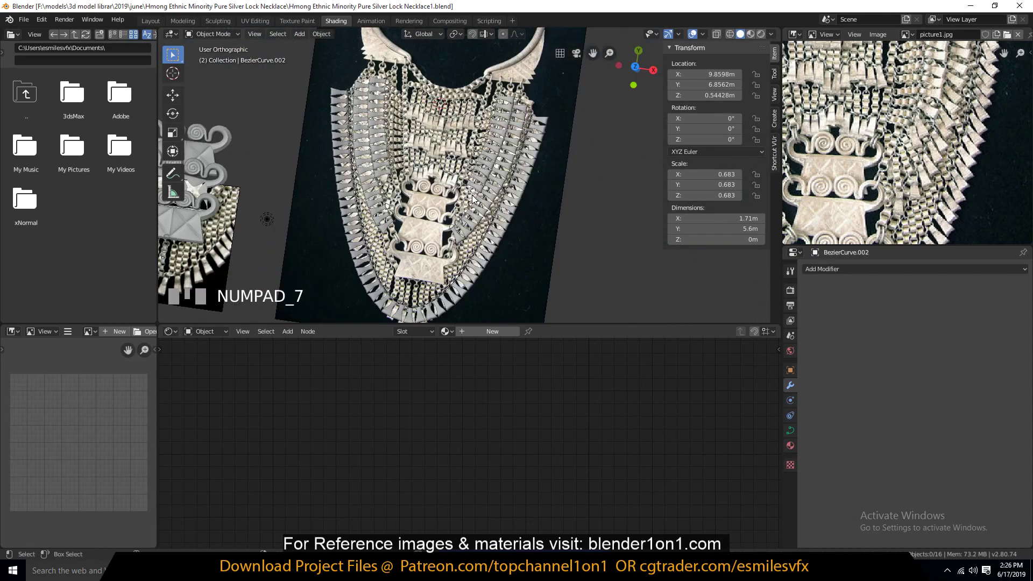
pyautogui.scroll(5, 463, 196)
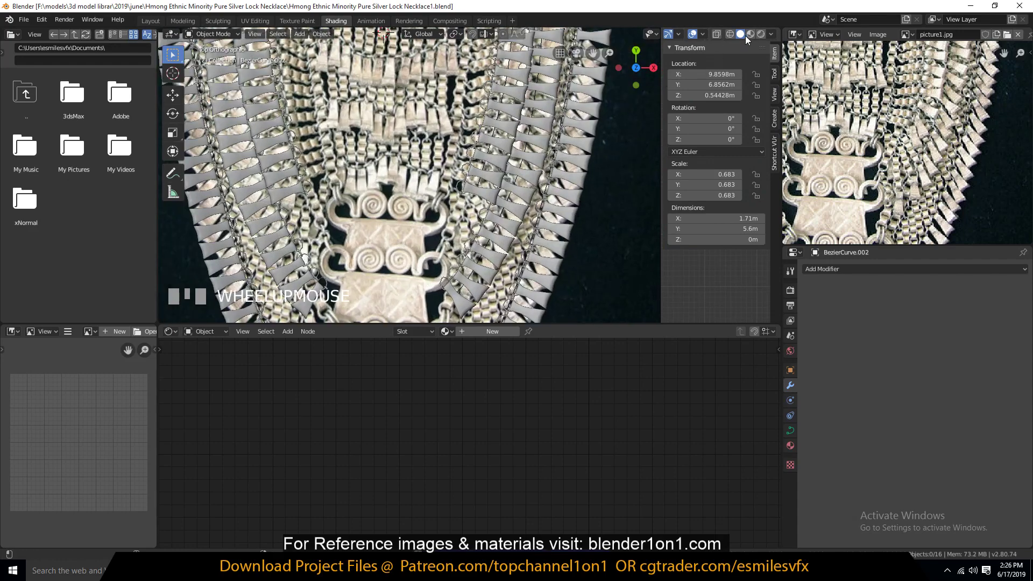
pyautogui.click(750, 33)
pyautogui.press('`')
# Hide the necklace reference image to examine the pendant rows on their own, and unhide it in top view.
pyautogui.click(563, 153)
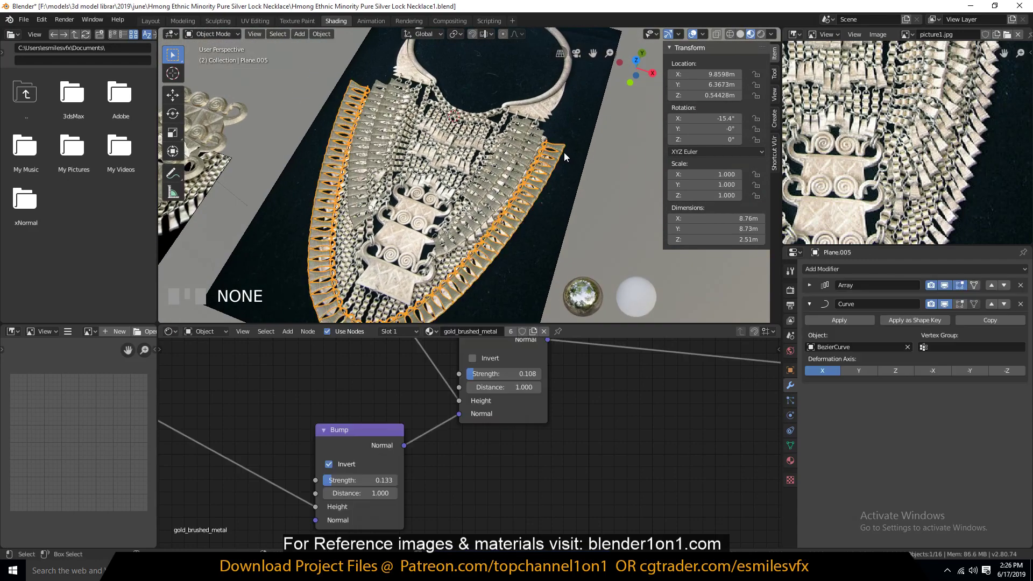
pyautogui.click(570, 198)
pyautogui.press('h')
pyautogui.press('`')
pyautogui.moveTo(563, 191); pyautogui.dragTo(616, 163, button='middle')
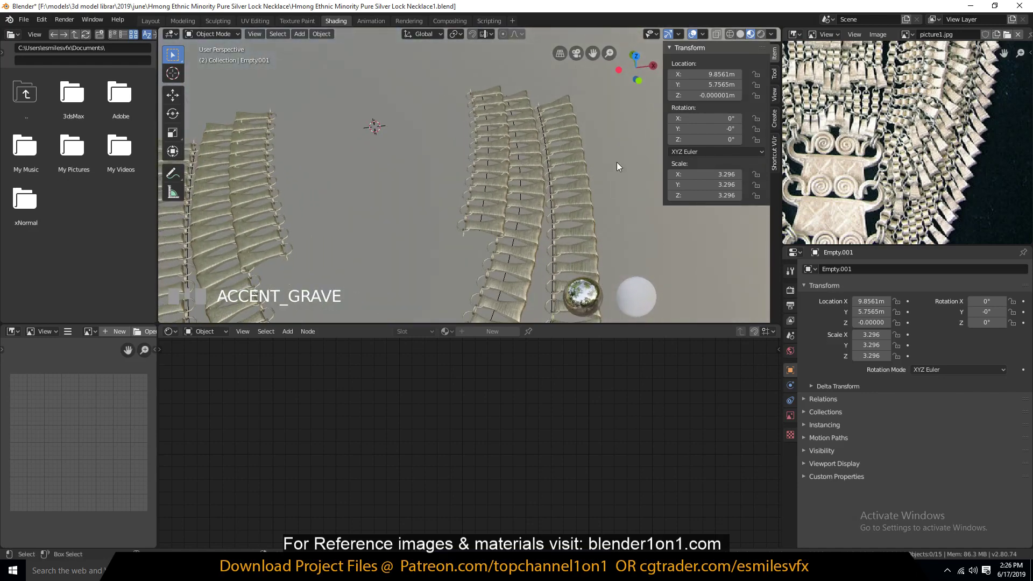
pyautogui.hotkey('alt', 'h')
pyautogui.press('KP_7')
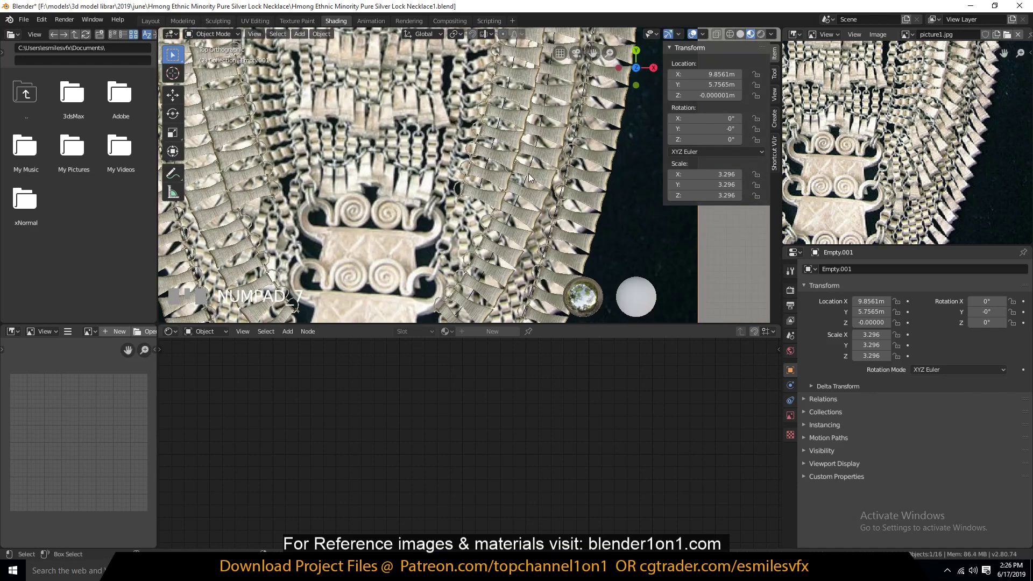
# Center the top view on the lower pendant rows and central plaques, and save the file.
pyautogui.keyDown('shift'); pyautogui.moveTo(528, 173); pyautogui.dragTo(529, 141, button='middle'); pyautogui.keyUp('shift')
pyautogui.hotkey('ctrl', 's')
pyautogui.scroll(-1, 476, 176)
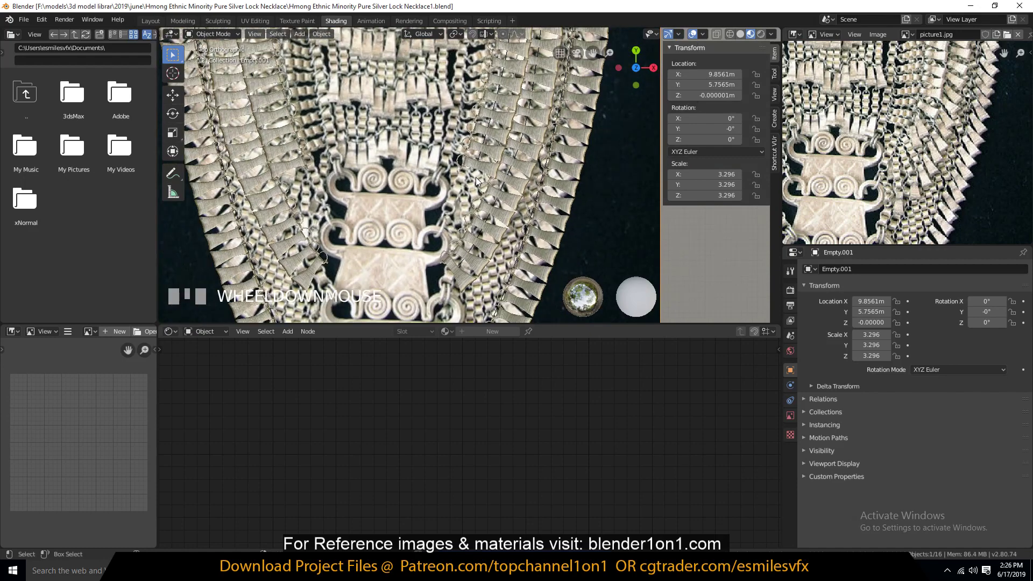
pyautogui.hotkey('ctrl', 's')
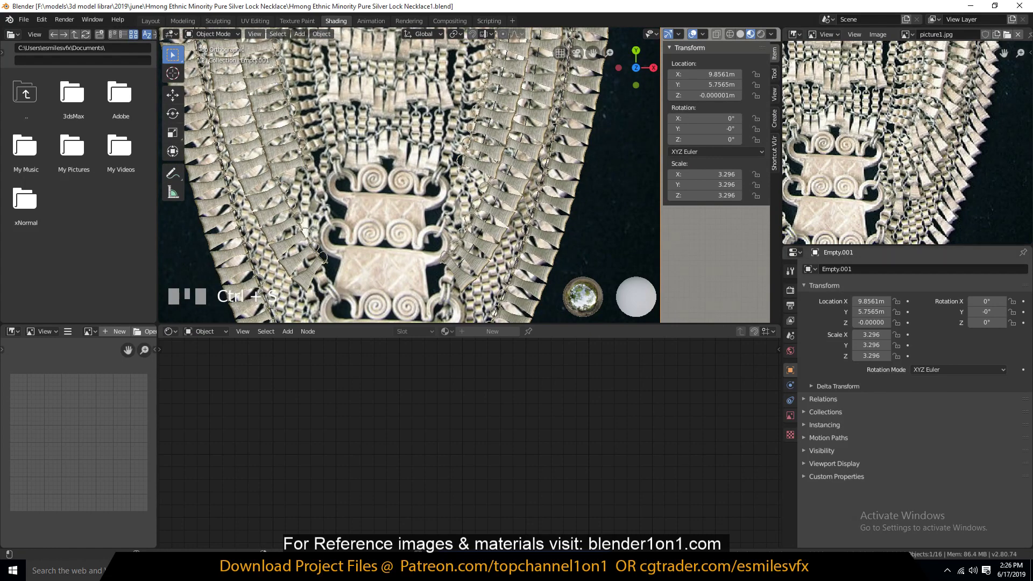